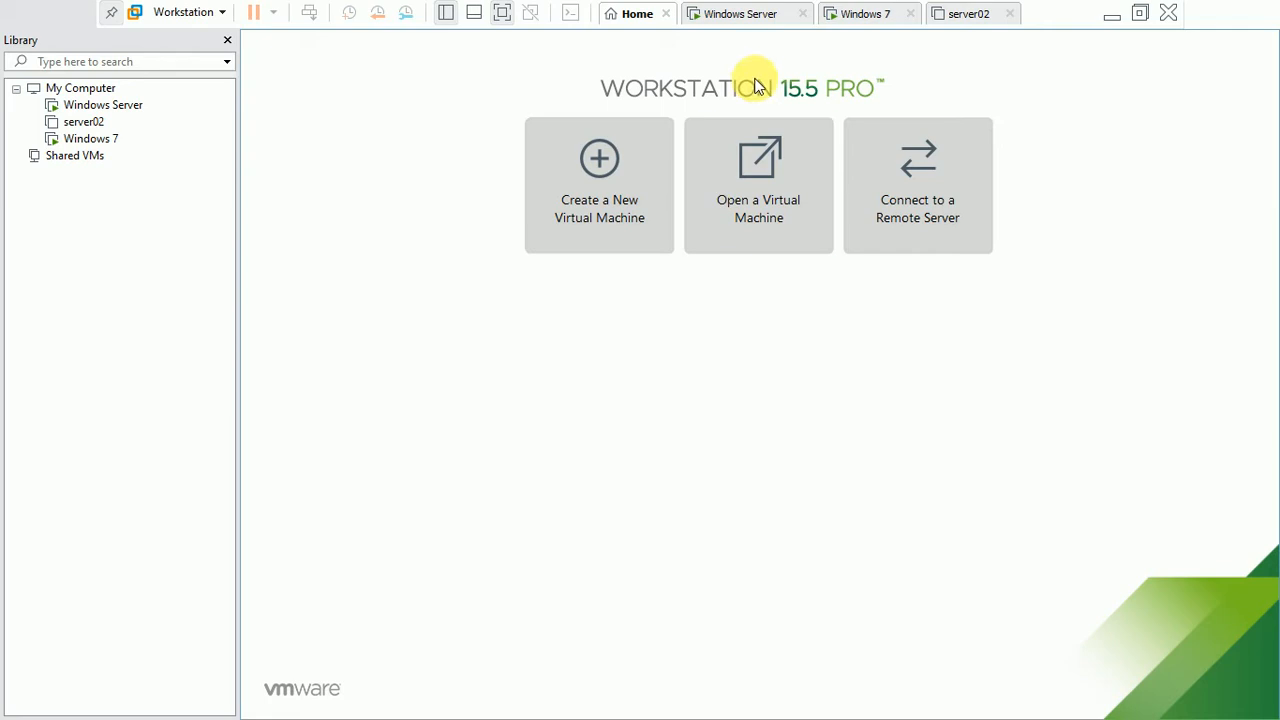
Step: Switch to the Windows Server virtual machine and refresh its desktop
{"action": "left_click", "coordinate": [731, 12]}
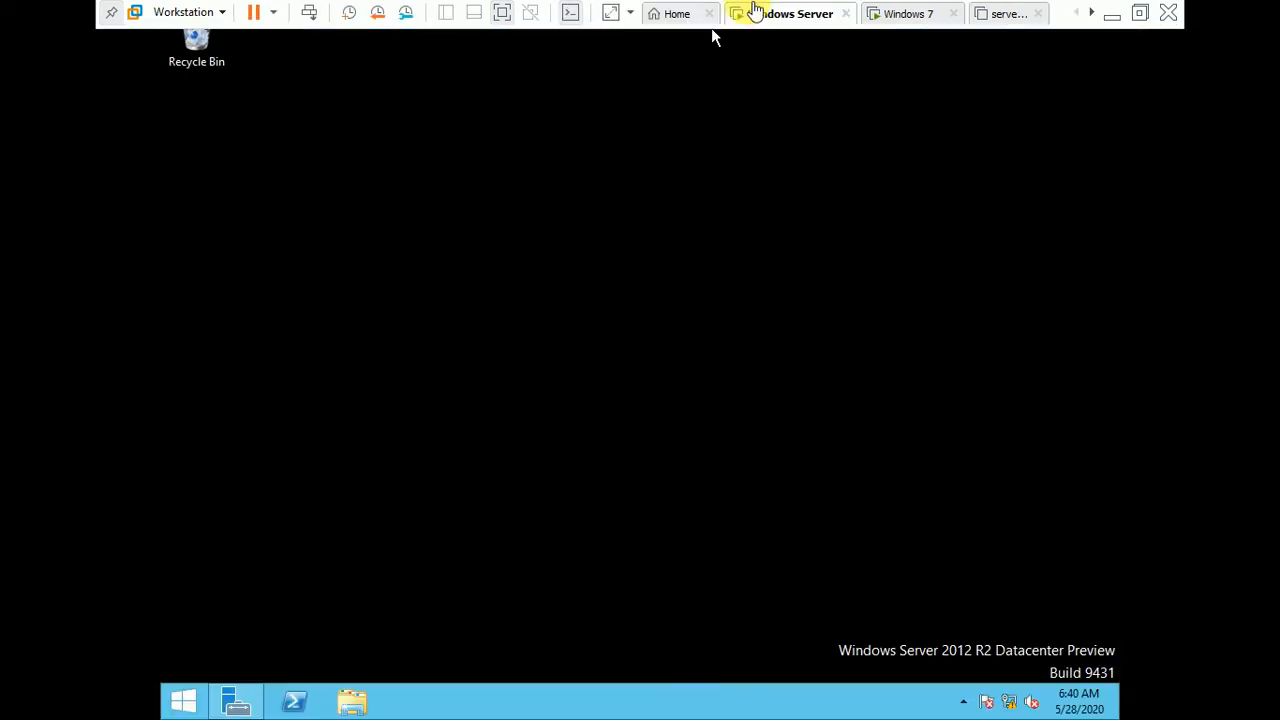
{"action": "left_click", "coordinate": [711, 30]}
{"action": "right_click", "coordinate": [625, 177]}
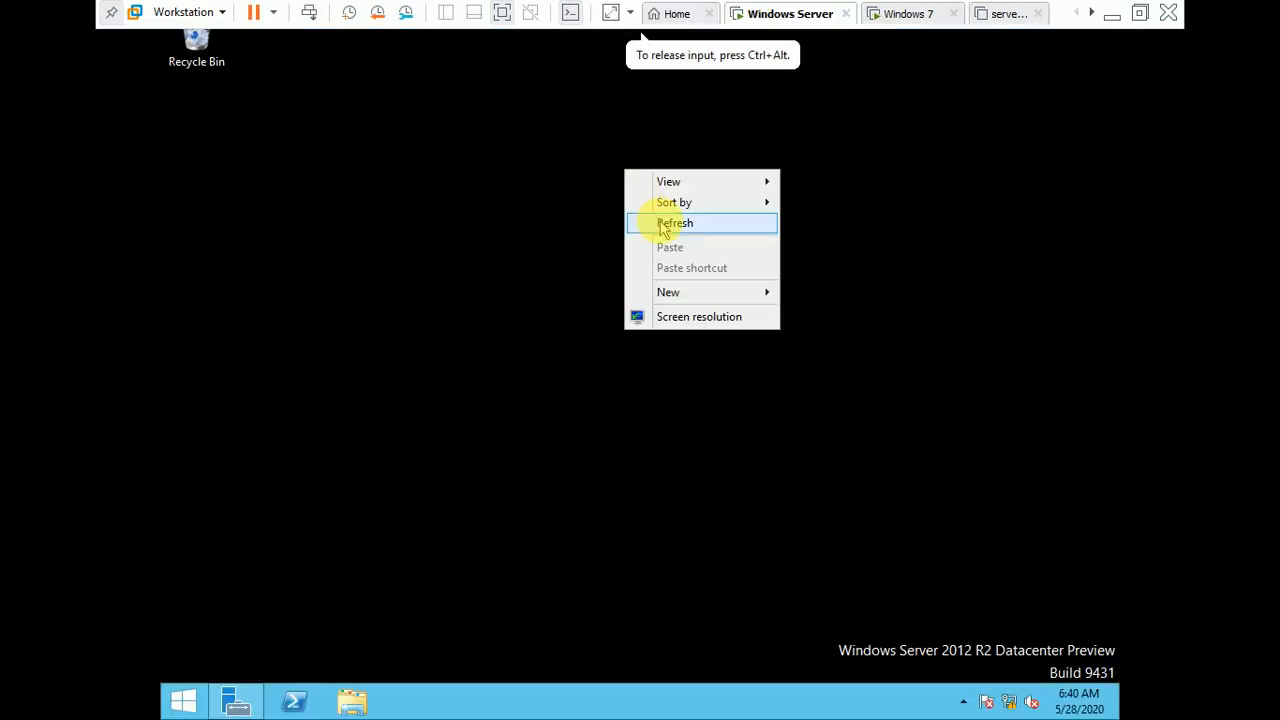
{"action": "left_click", "coordinate": [660, 220]}
{"action": "key", "text": "ctrl+alt"}
Step: View the Windows 7 virtual machine briefly, and return to Windows Server to open Server Manager
{"action": "left_click", "coordinate": [894, 13]}
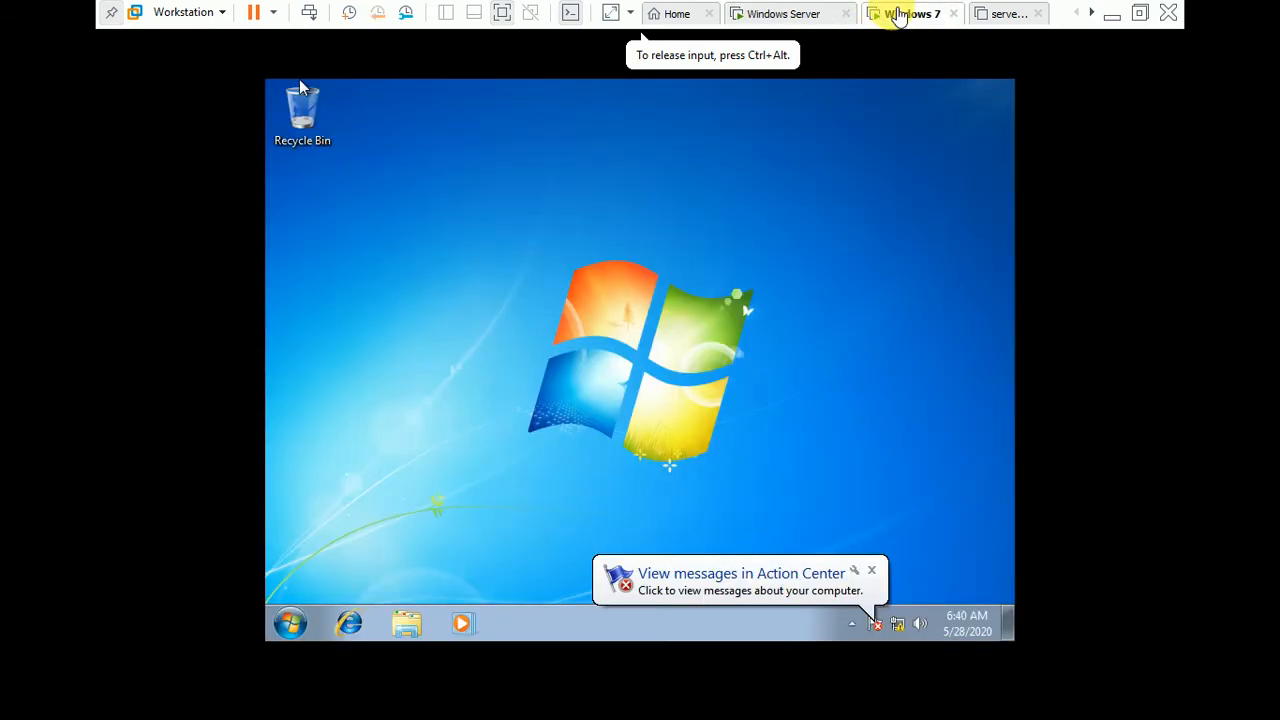
{"action": "left_click", "coordinate": [795, 20]}
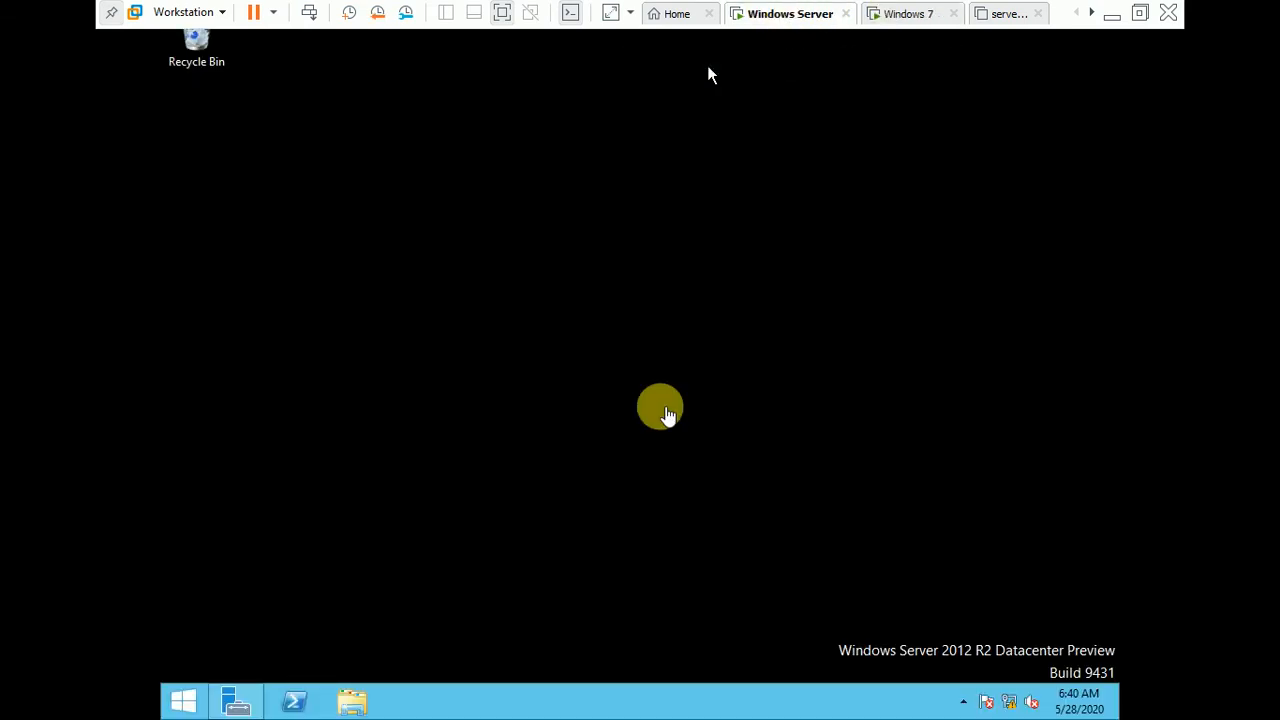
{"action": "left_click", "coordinate": [236, 705]}
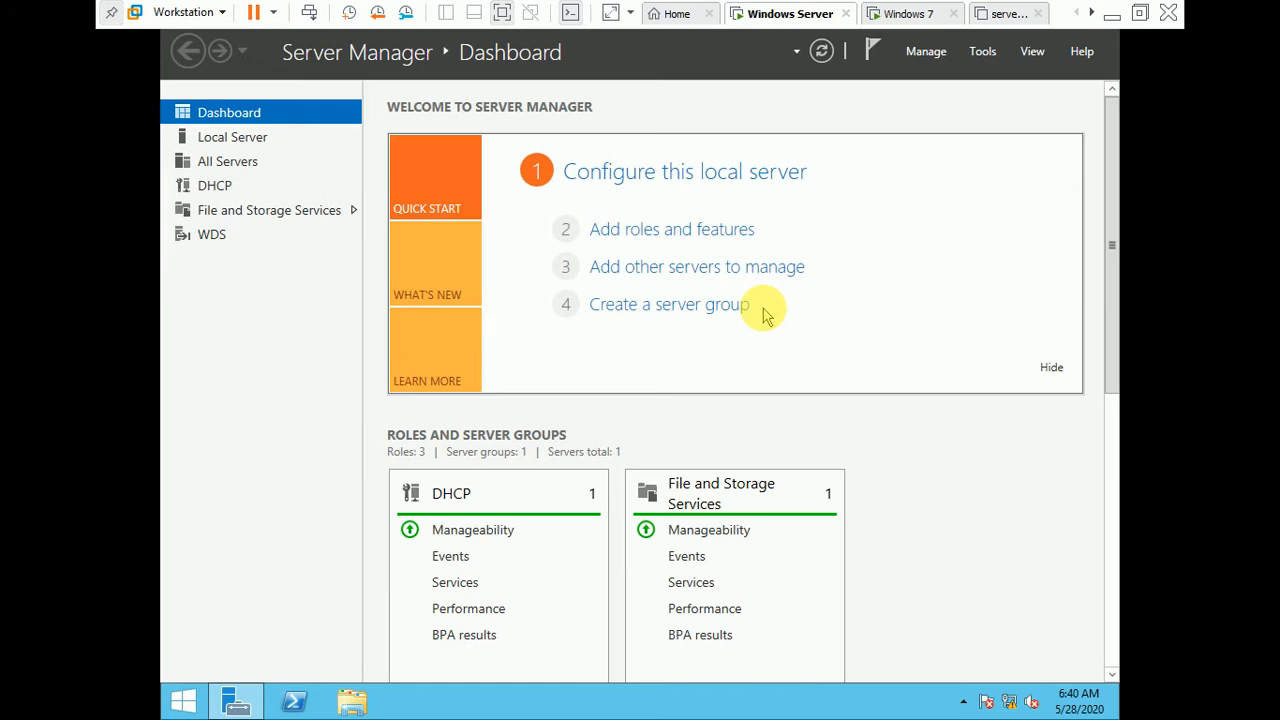
Step: Check in the Add Roles and Features Wizard whether Windows Server Backup is installed on server01, and cancel the wizard
{"action": "left_click", "coordinate": [688, 231]}
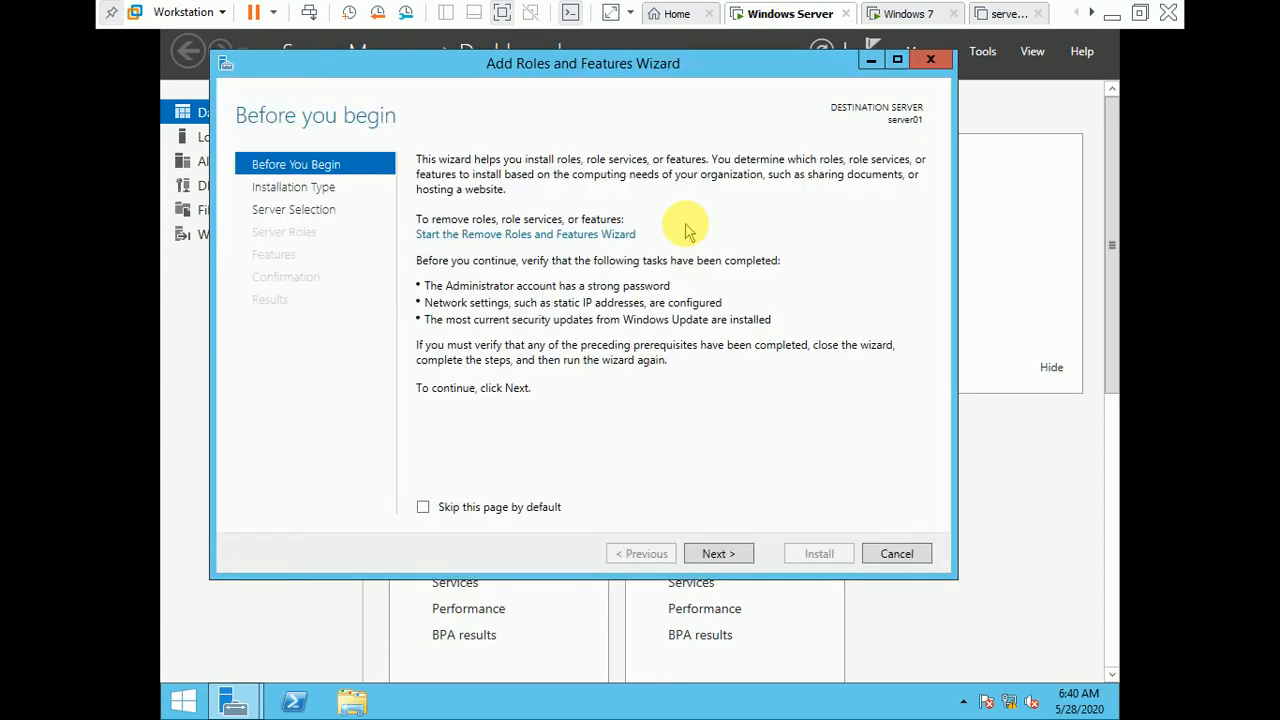
{"action": "left_click", "coordinate": [717, 554]}
{"action": "left_click", "coordinate": [717, 554]}
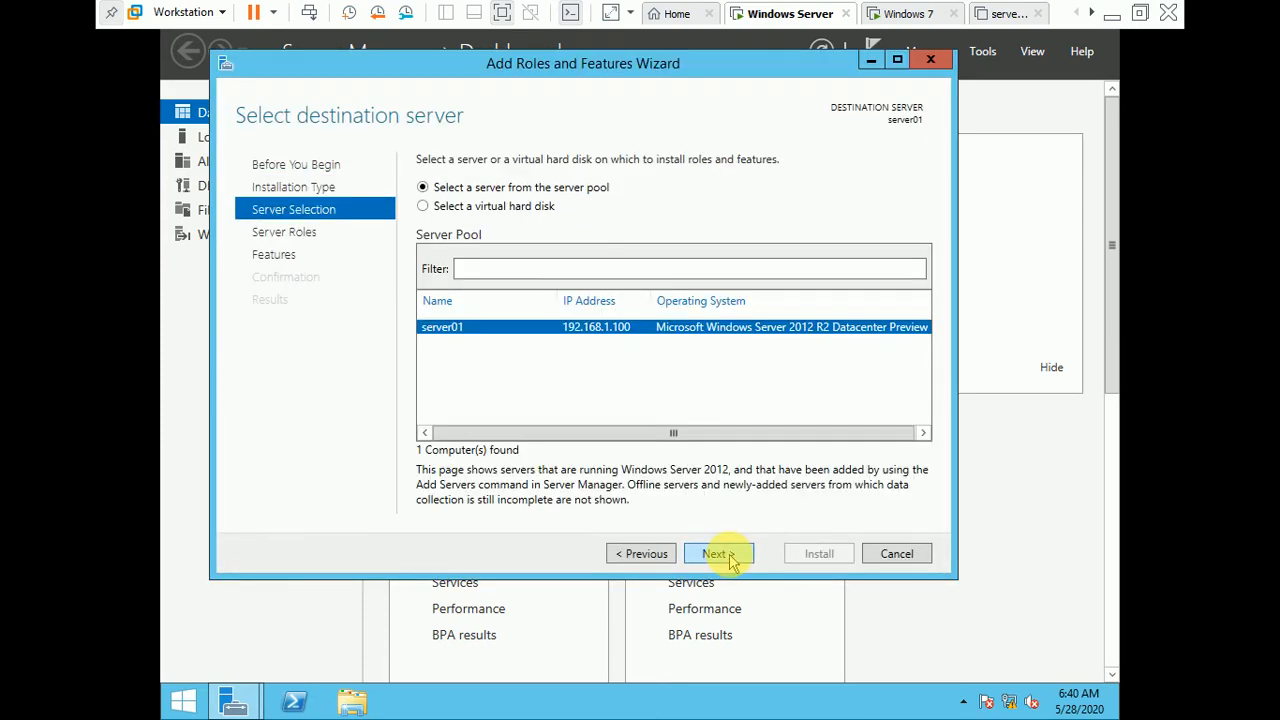
{"action": "left_click", "coordinate": [717, 554]}
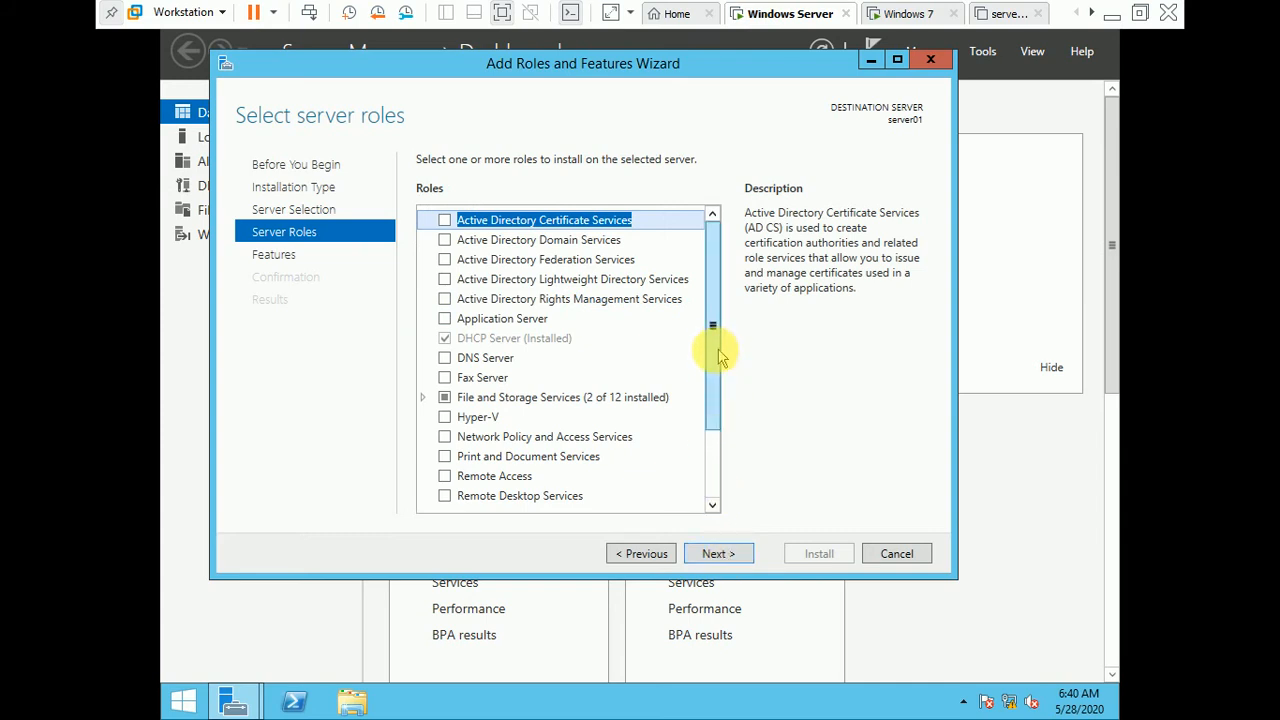
{"action": "left_click_drag", "start_coordinate": [714, 358], "coordinate": [716, 437]}
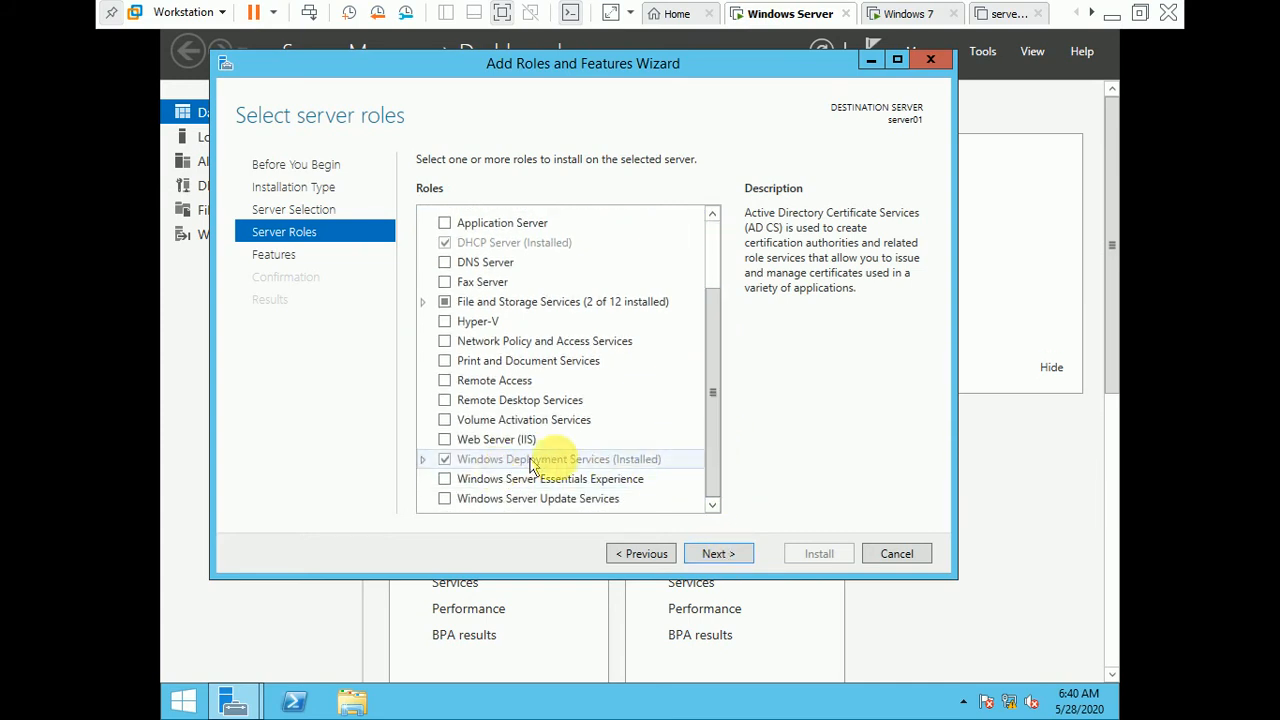
{"action": "left_click", "coordinate": [708, 540]}
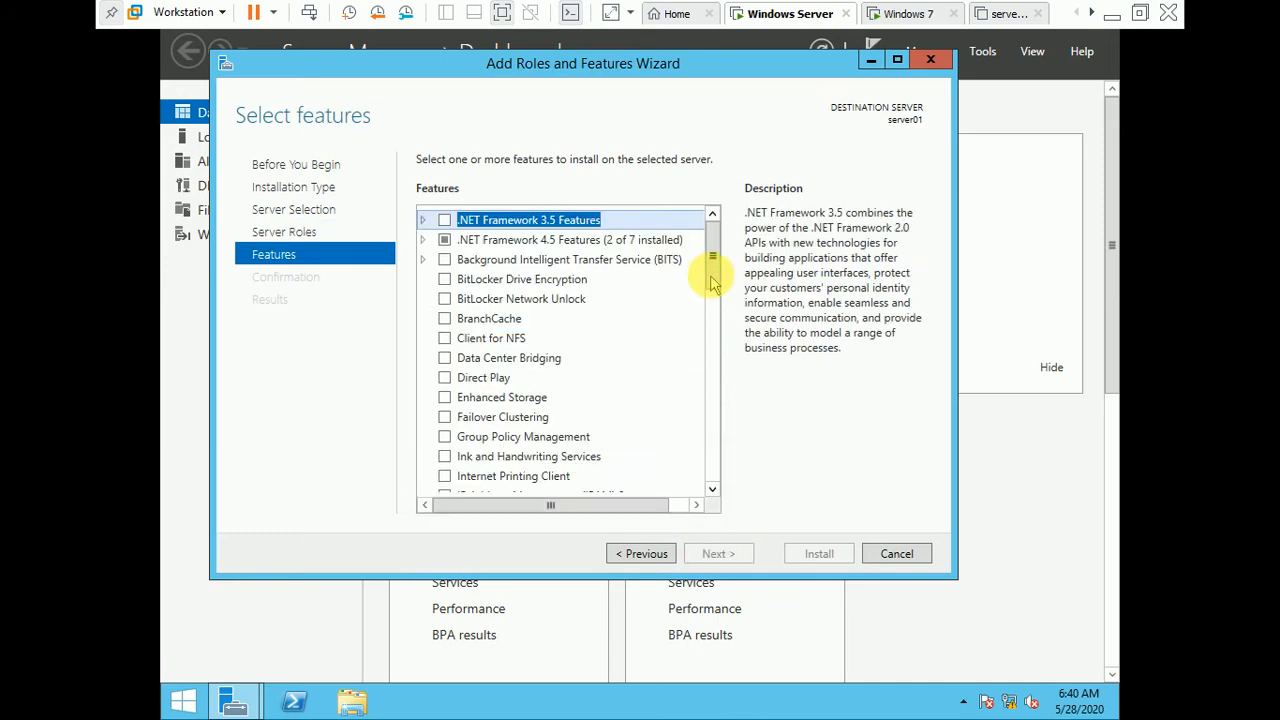
{"action": "left_click_drag", "start_coordinate": [711, 251], "coordinate": [710, 465]}
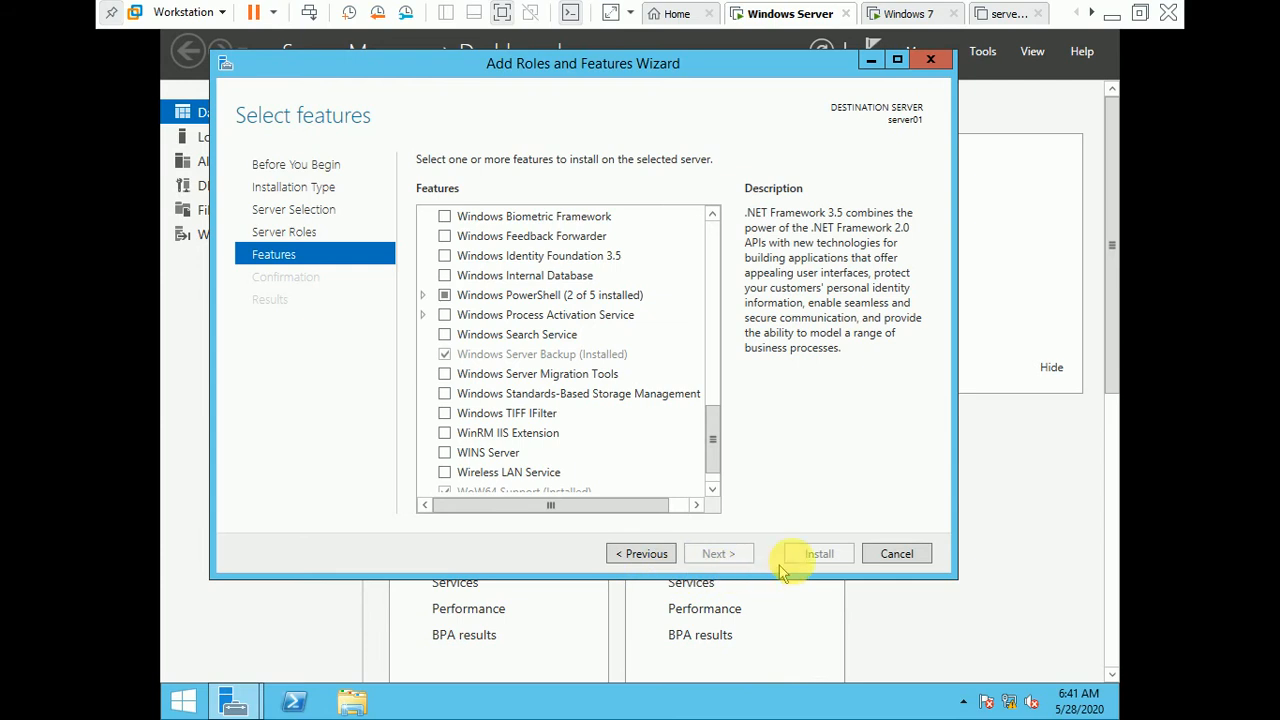
{"action": "left_click", "coordinate": [905, 558]}
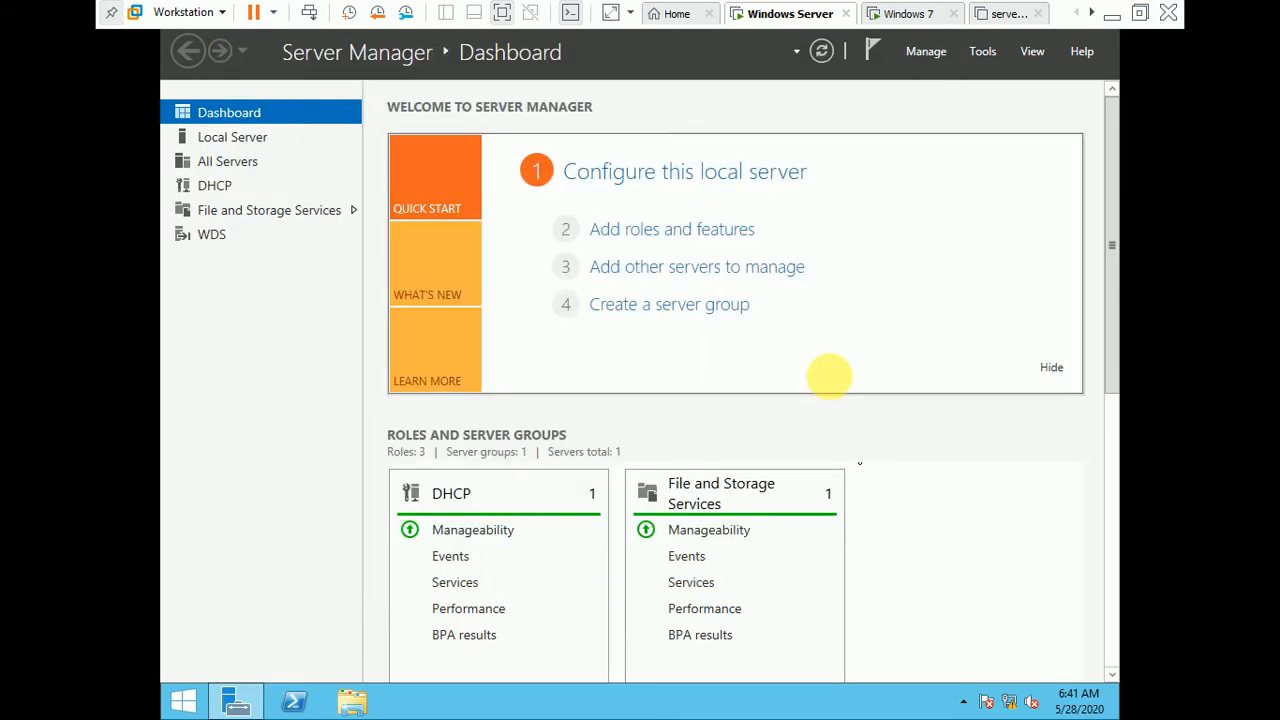
Step: Refresh the Server Manager dashboard and open Windows Server Backup to examine the Local Backup messages and status
{"action": "left_click", "coordinate": [816, 52]}
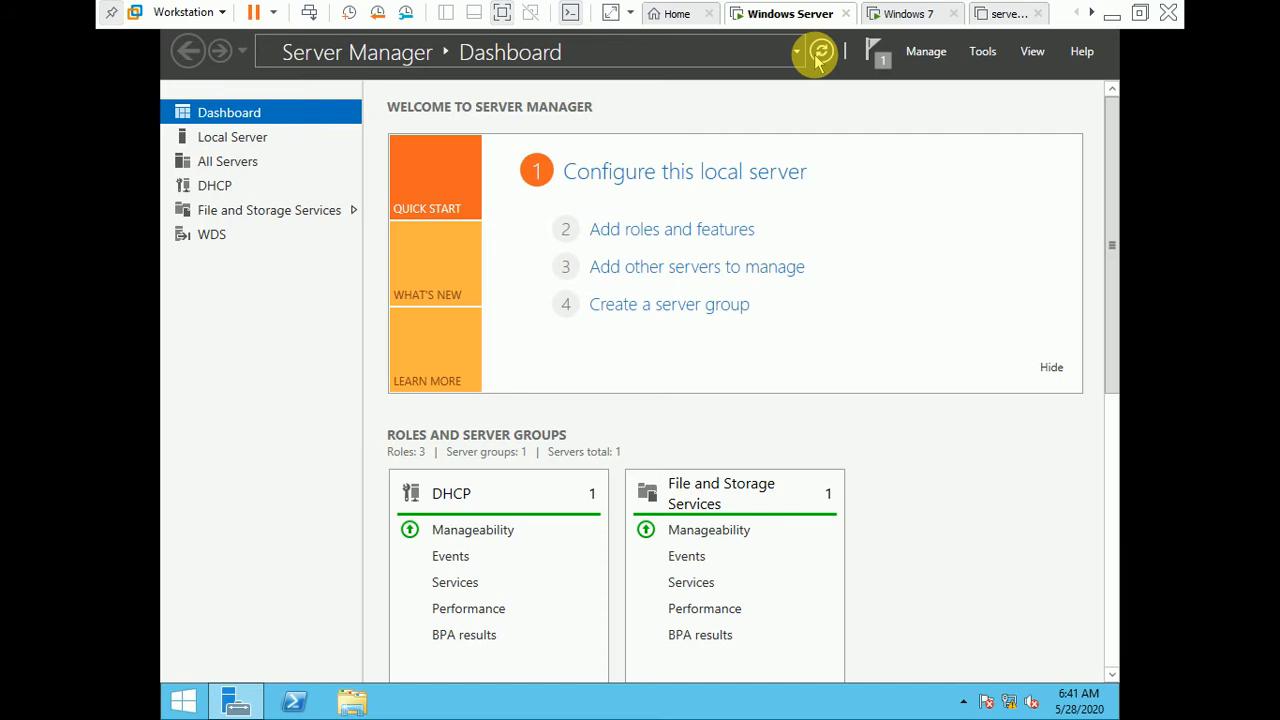
{"action": "left_click", "coordinate": [984, 55]}
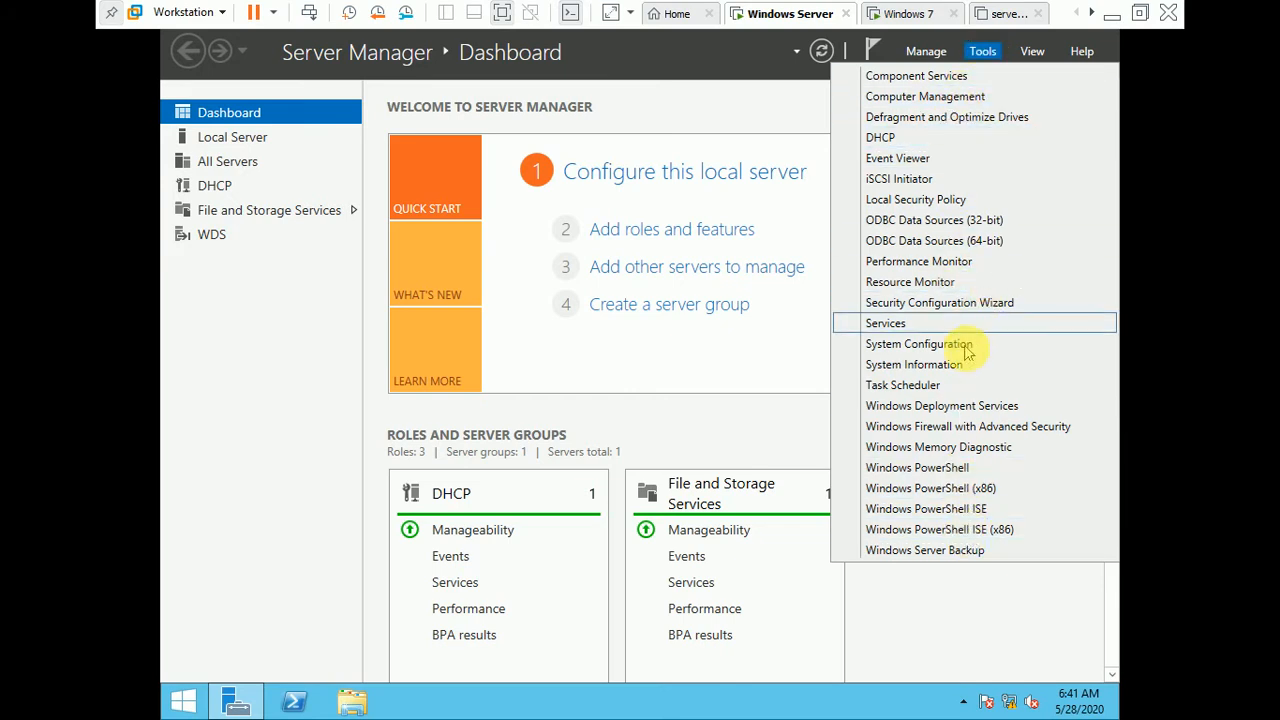
{"action": "left_click", "coordinate": [942, 551]}
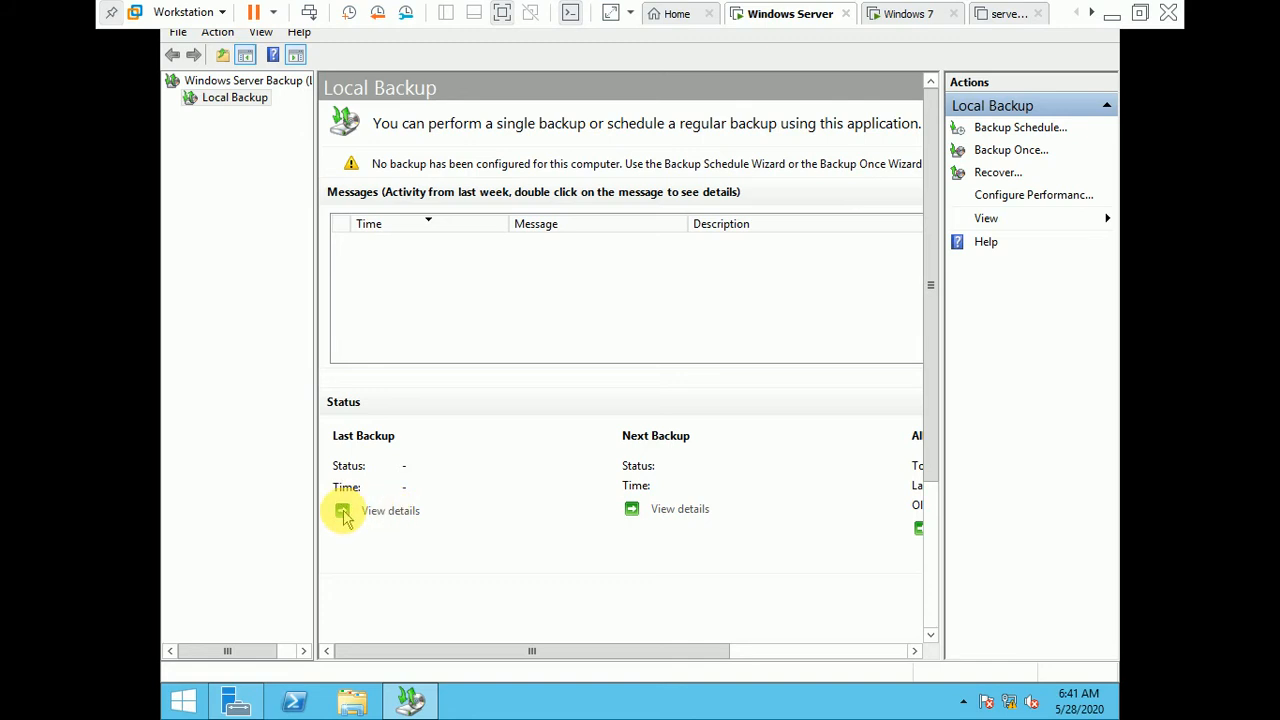
{"action": "left_click_drag", "start_coordinate": [932, 210], "coordinate": [929, 237]}
{"action": "left_click_drag", "start_coordinate": [680, 652], "coordinate": [845, 645]}
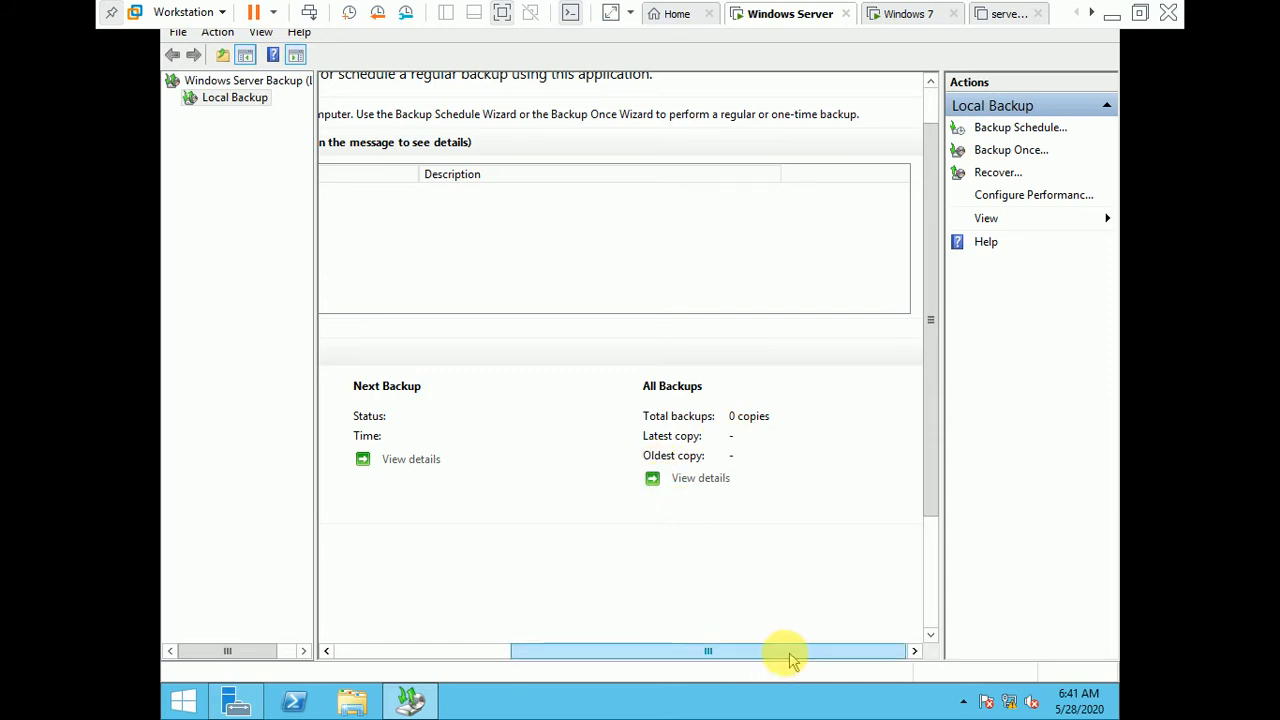
{"action": "left_click_drag", "start_coordinate": [788, 655], "coordinate": [625, 651]}
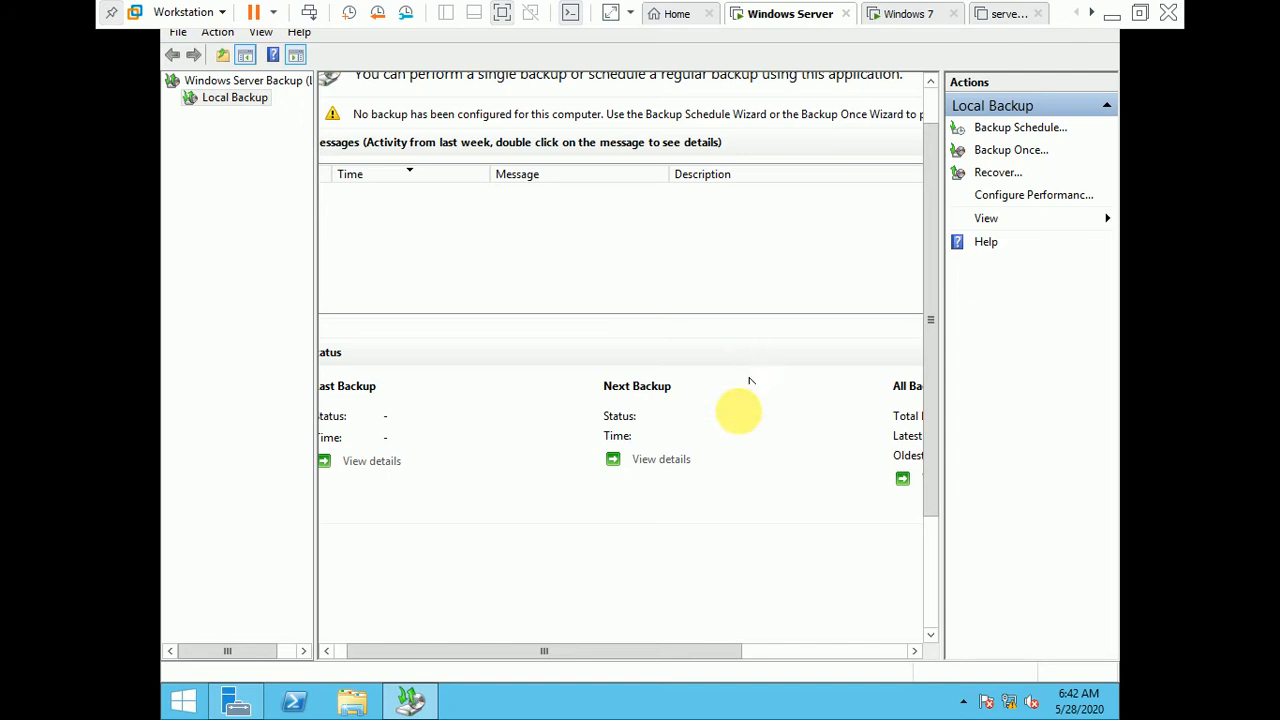
{"action": "left_click_drag", "start_coordinate": [700, 651], "coordinate": [640, 658]}
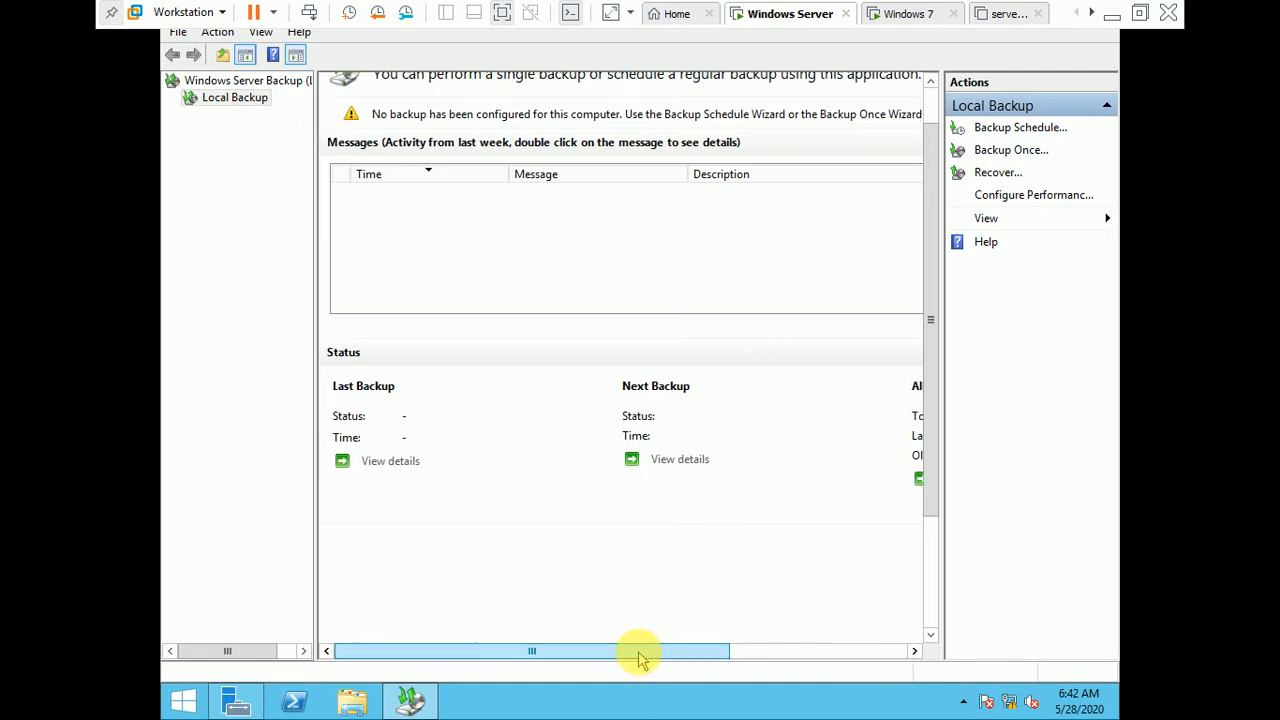
Step: Start a new backup schedule and proceed to the choice of backup configuration
{"action": "left_click", "coordinate": [1030, 137]}
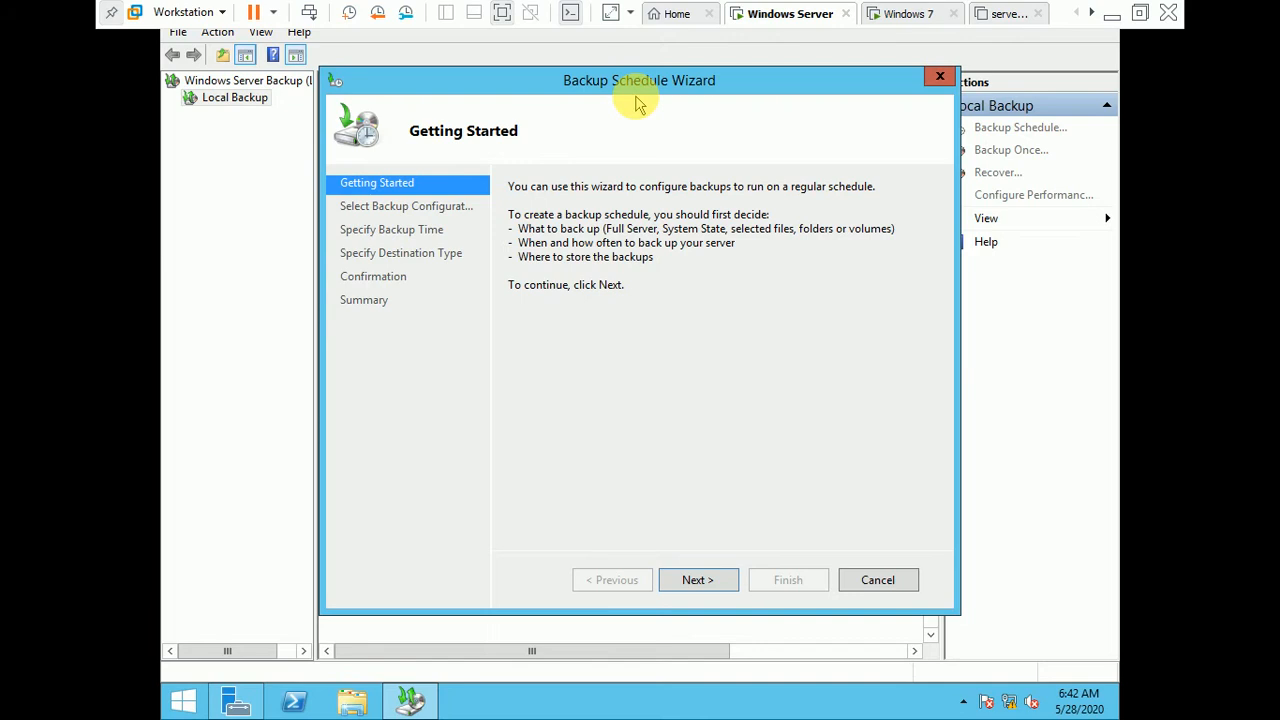
{"action": "left_click", "coordinate": [697, 583]}
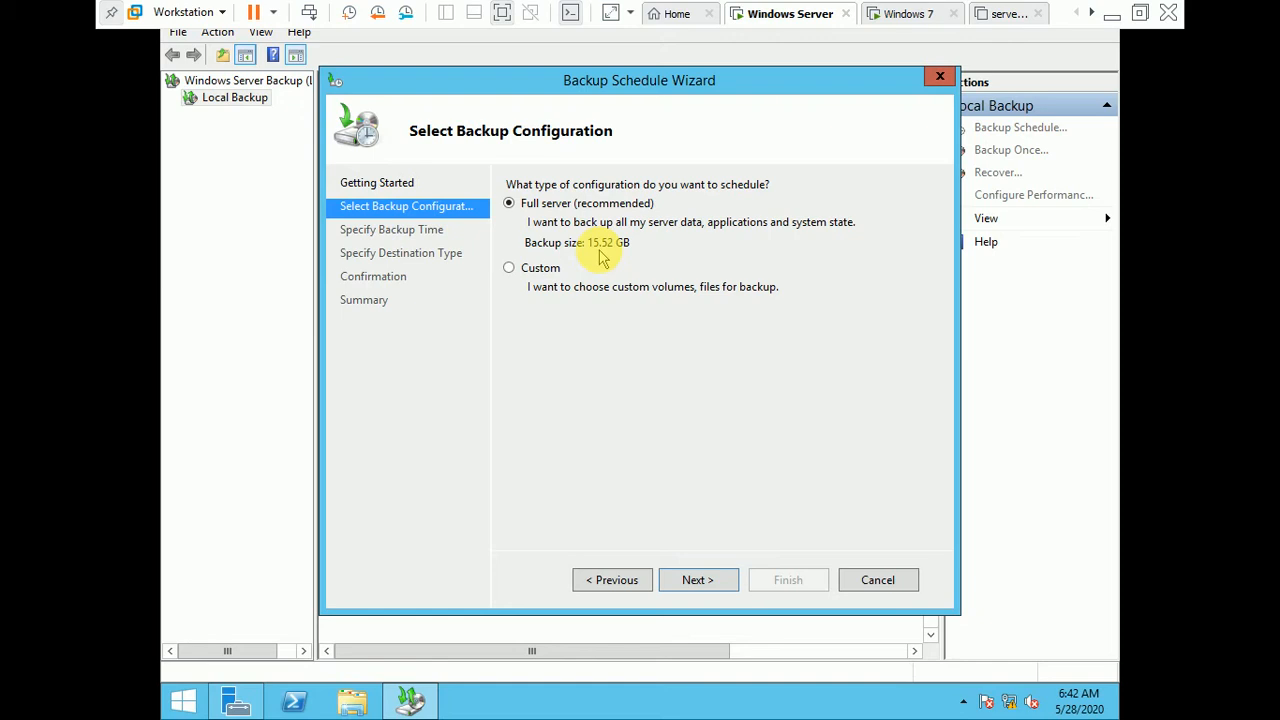
Step: Try the Custom configuration to view the items available for backup, and return to the configuration choice without adding any
{"action": "left_click", "coordinate": [533, 276]}
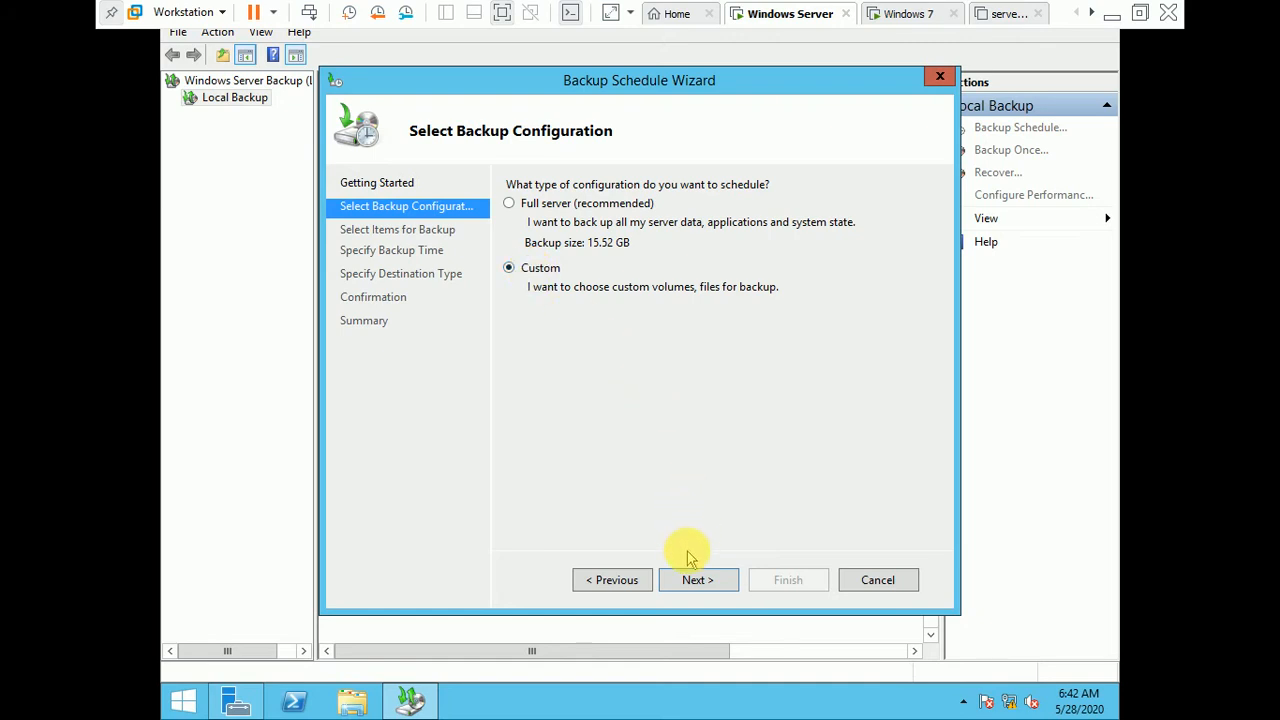
{"action": "left_click", "coordinate": [692, 580]}
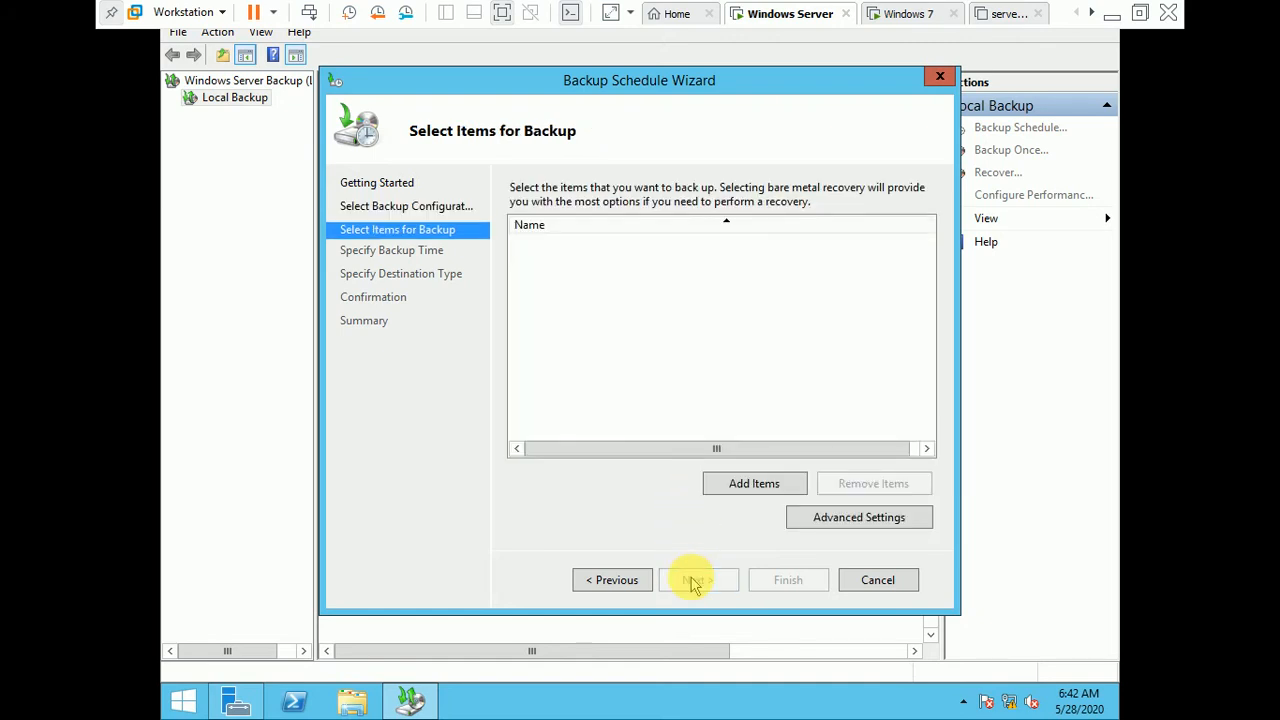
{"action": "left_click", "coordinate": [754, 484]}
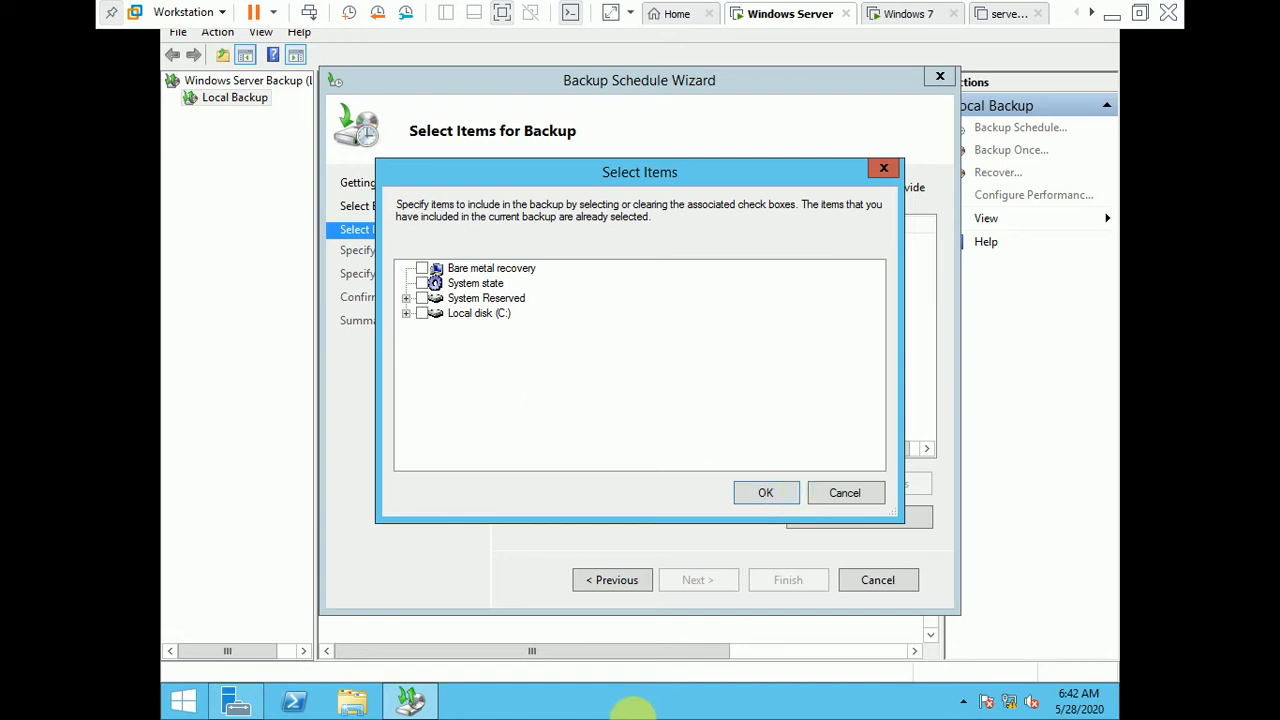
{"action": "left_click", "coordinate": [840, 493]}
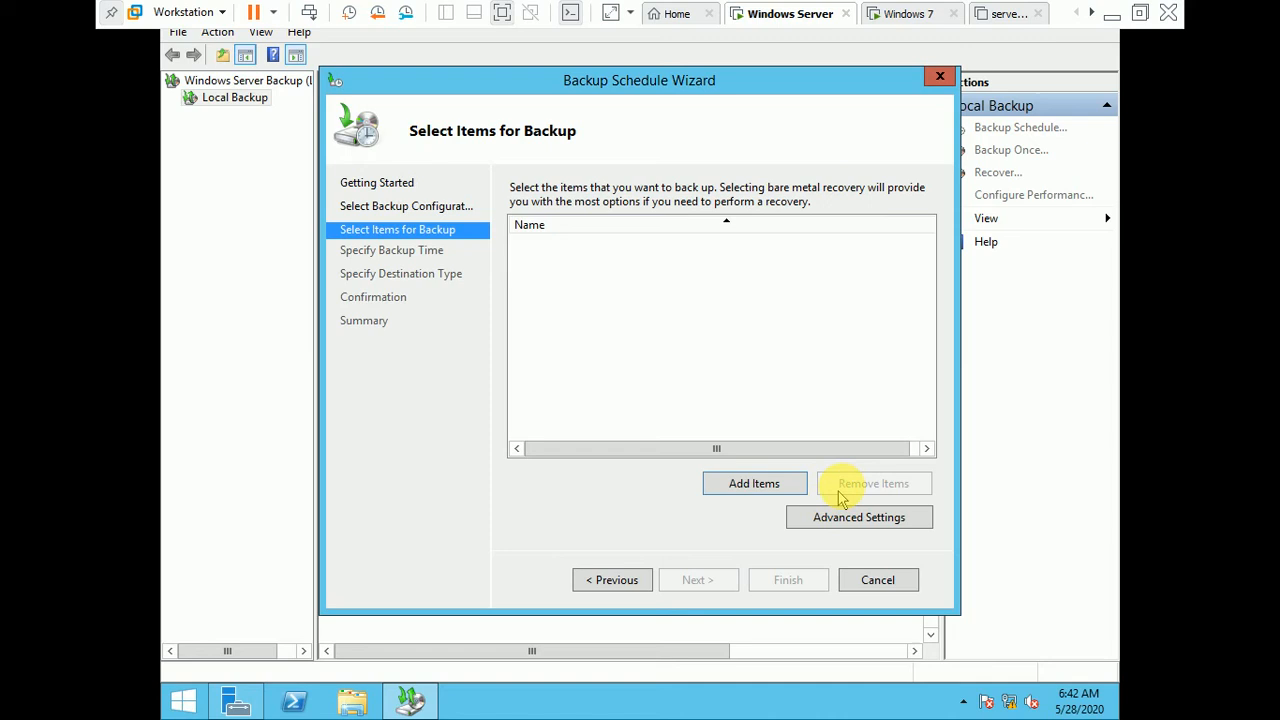
{"action": "left_click", "coordinate": [609, 580]}
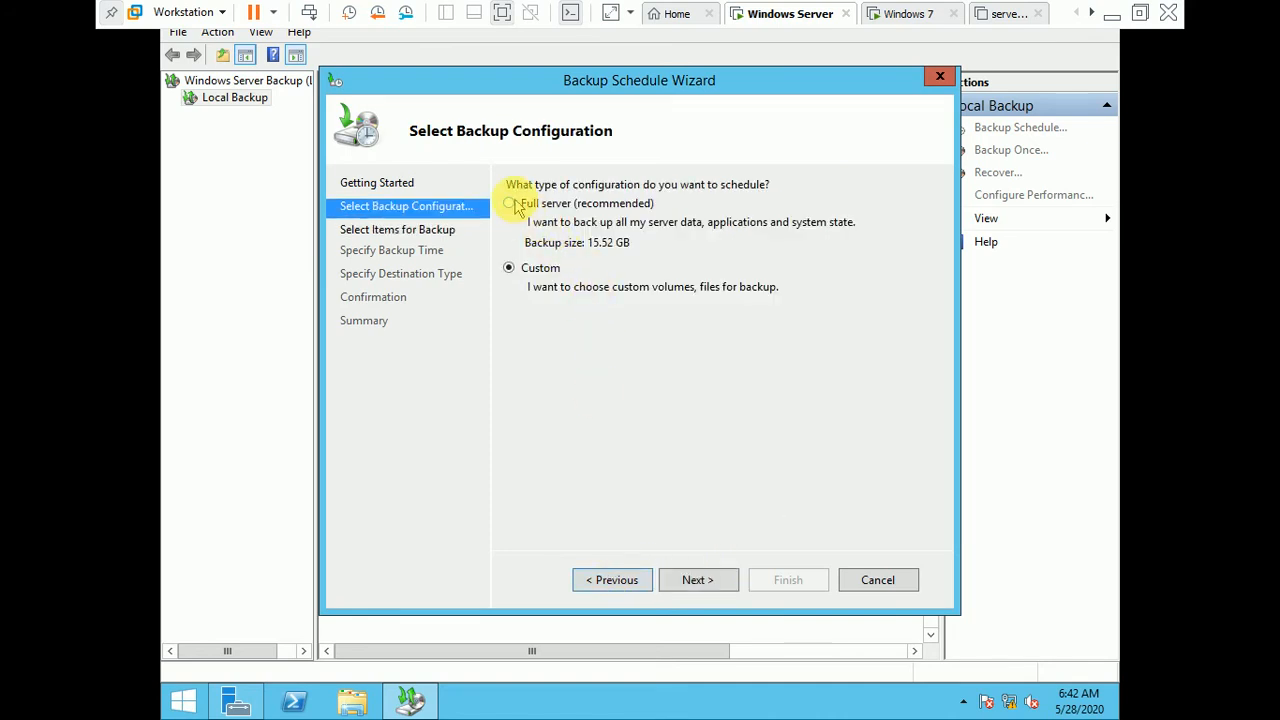
Step: Choose the Full server backup configuration and set a once-a-day backup time of 11:30 AM
{"action": "left_click", "coordinate": [512, 204]}
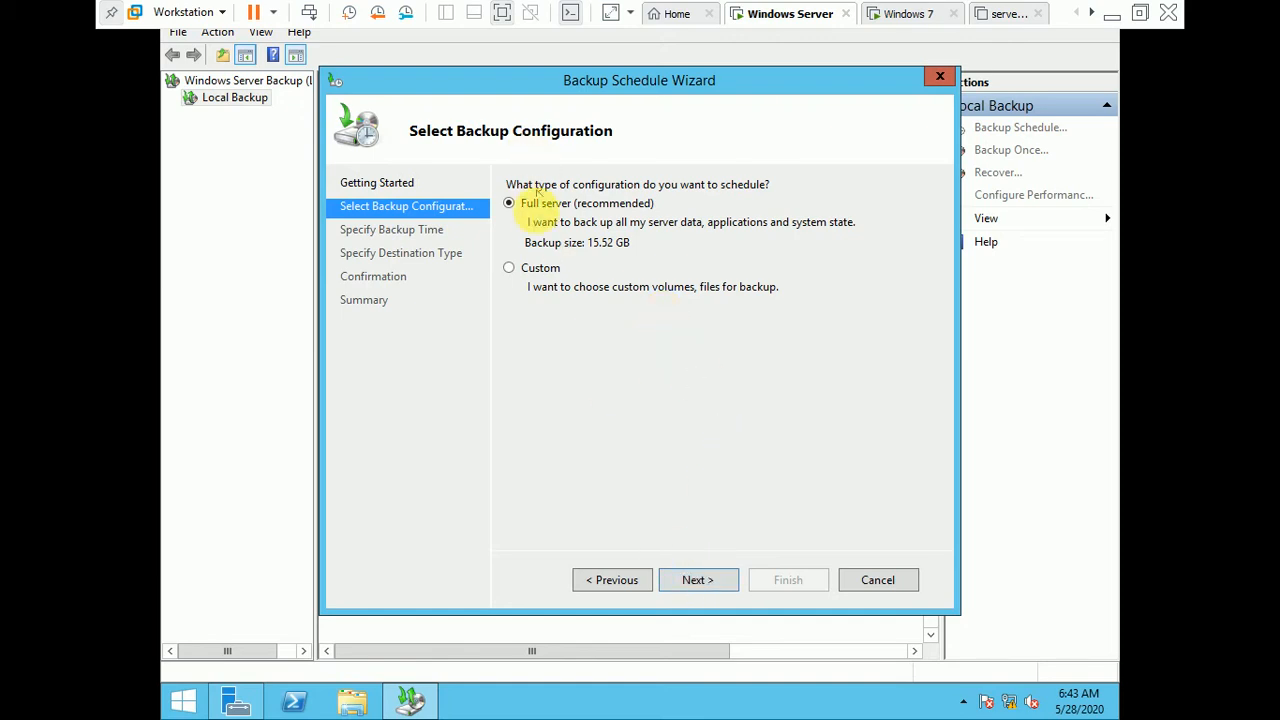
{"action": "left_click", "coordinate": [694, 580]}
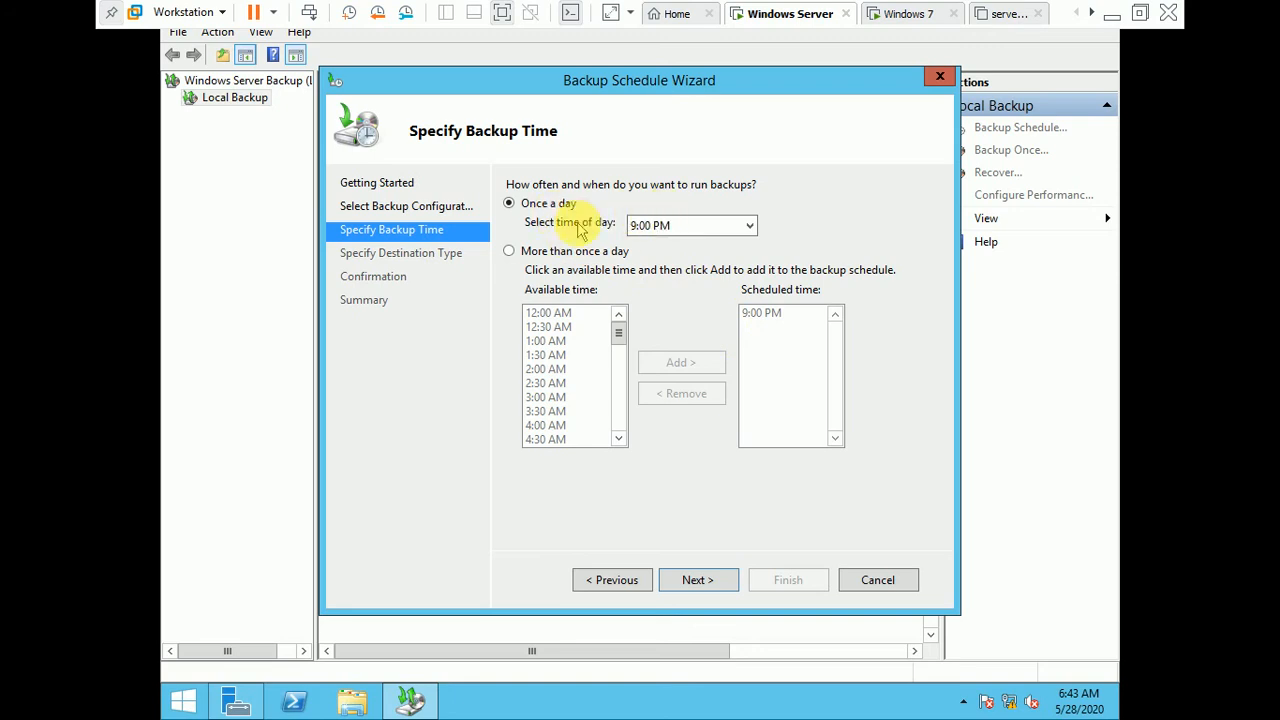
{"action": "left_click", "coordinate": [749, 229]}
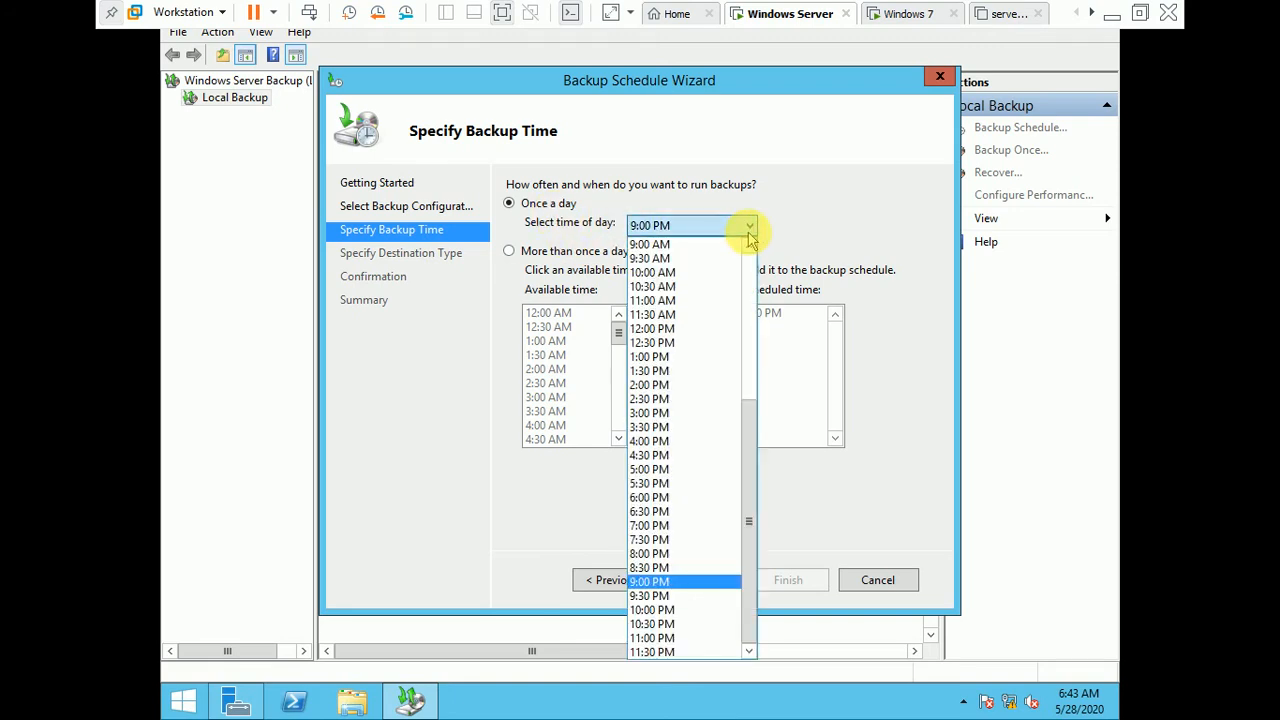
{"action": "left_click", "coordinate": [686, 314]}
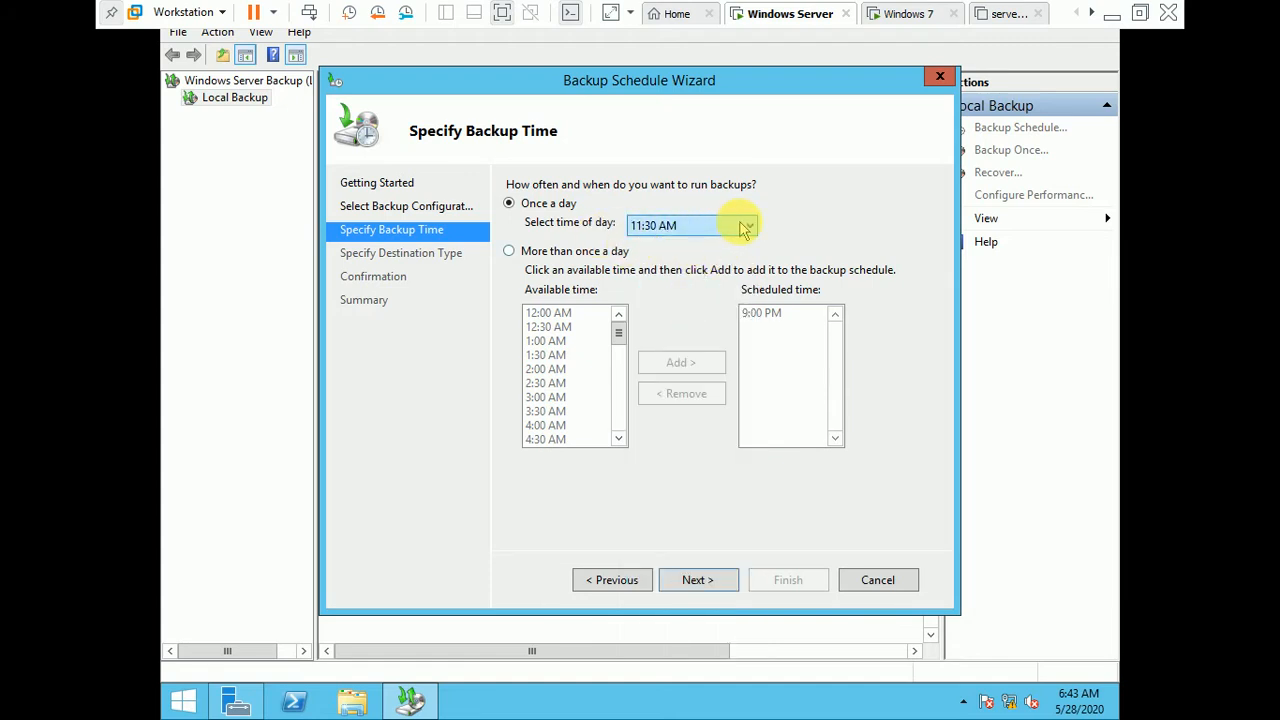
Step: Schedule backups more than once a day, adding 12:00 AM, 10:00 AM and 4:00 PM to the scheduled times, and proceed to the destination type
{"action": "left_click", "coordinate": [546, 258]}
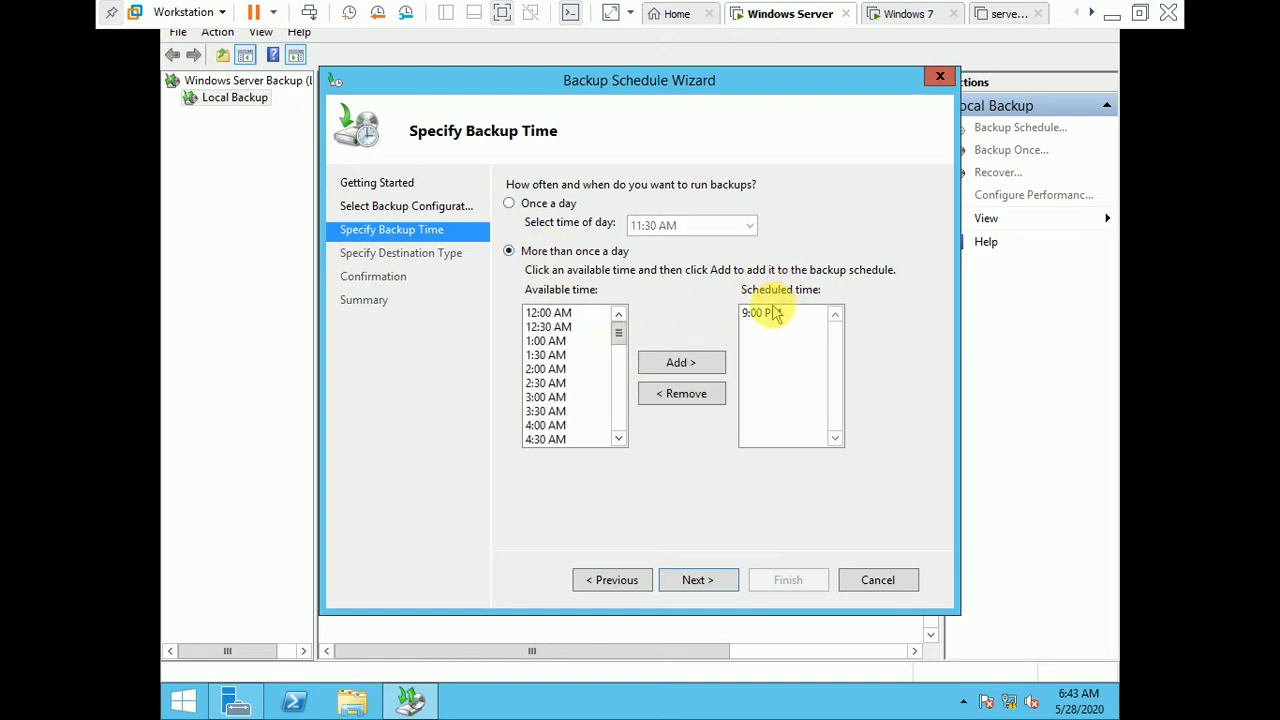
{"action": "left_click", "coordinate": [549, 314]}
{"action": "left_click", "coordinate": [681, 365]}
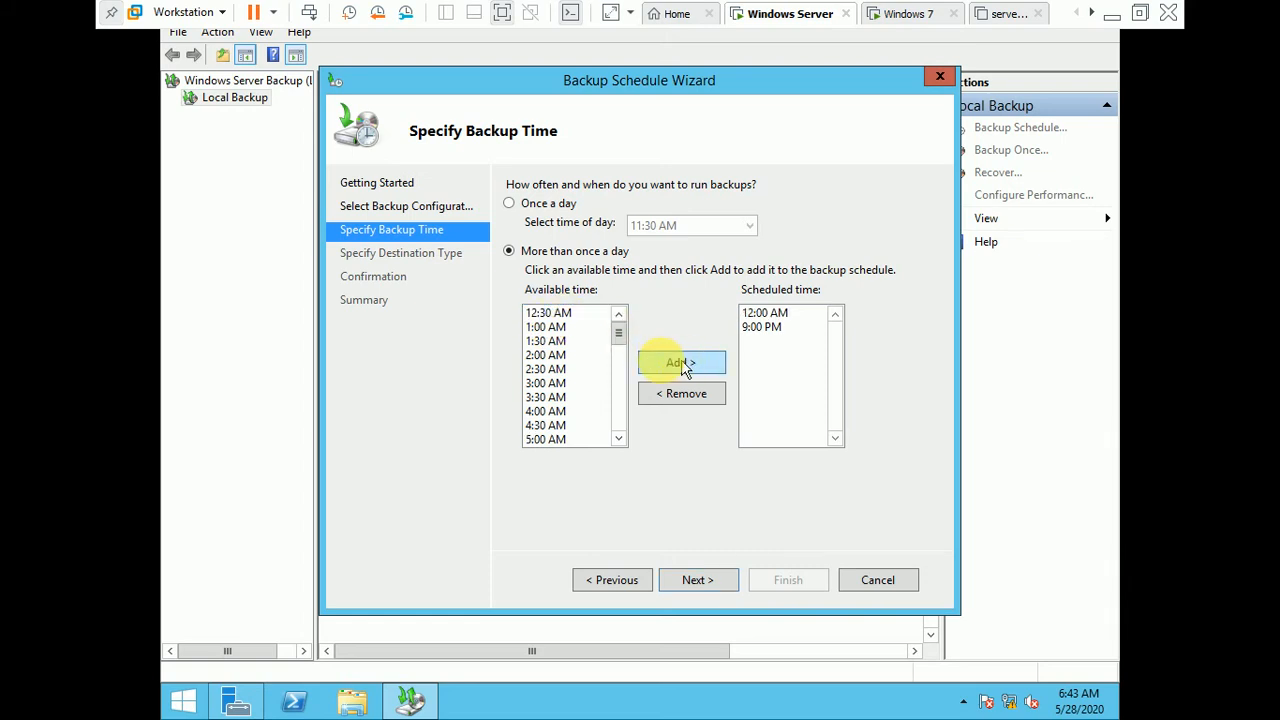
{"action": "left_click", "coordinate": [583, 409]}
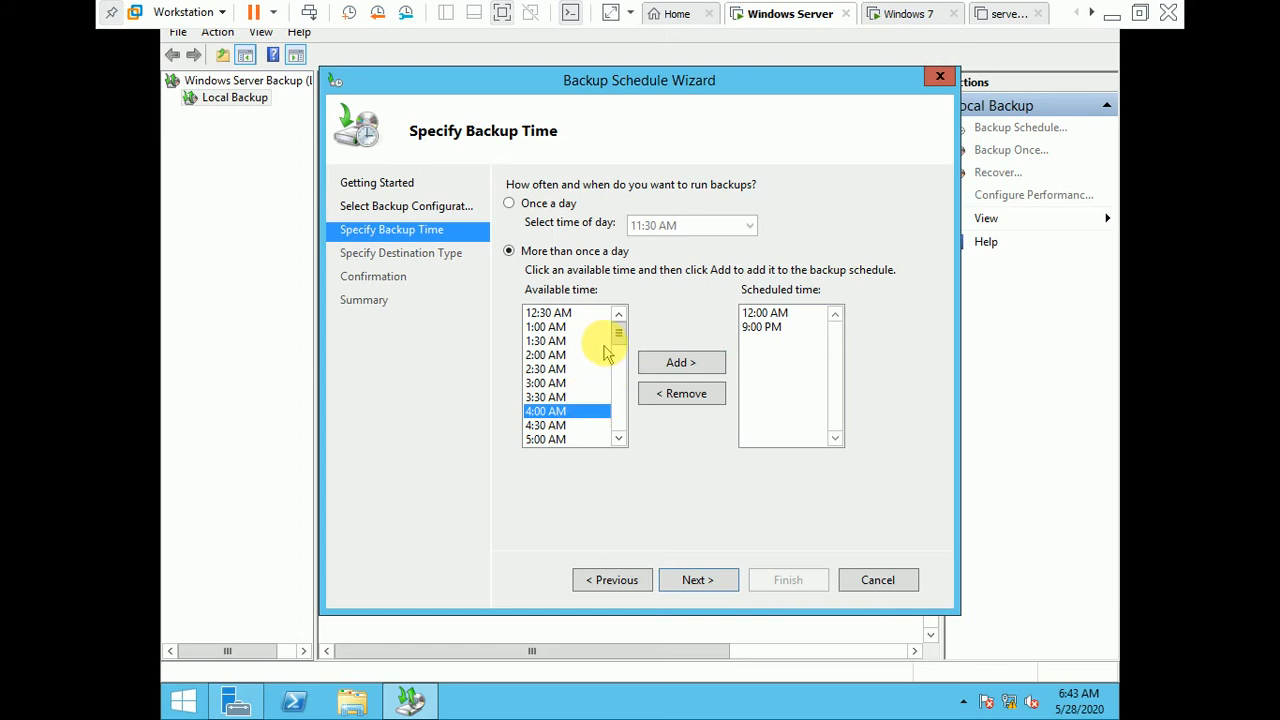
{"action": "left_click_drag", "start_coordinate": [612, 334], "coordinate": [612, 368]}
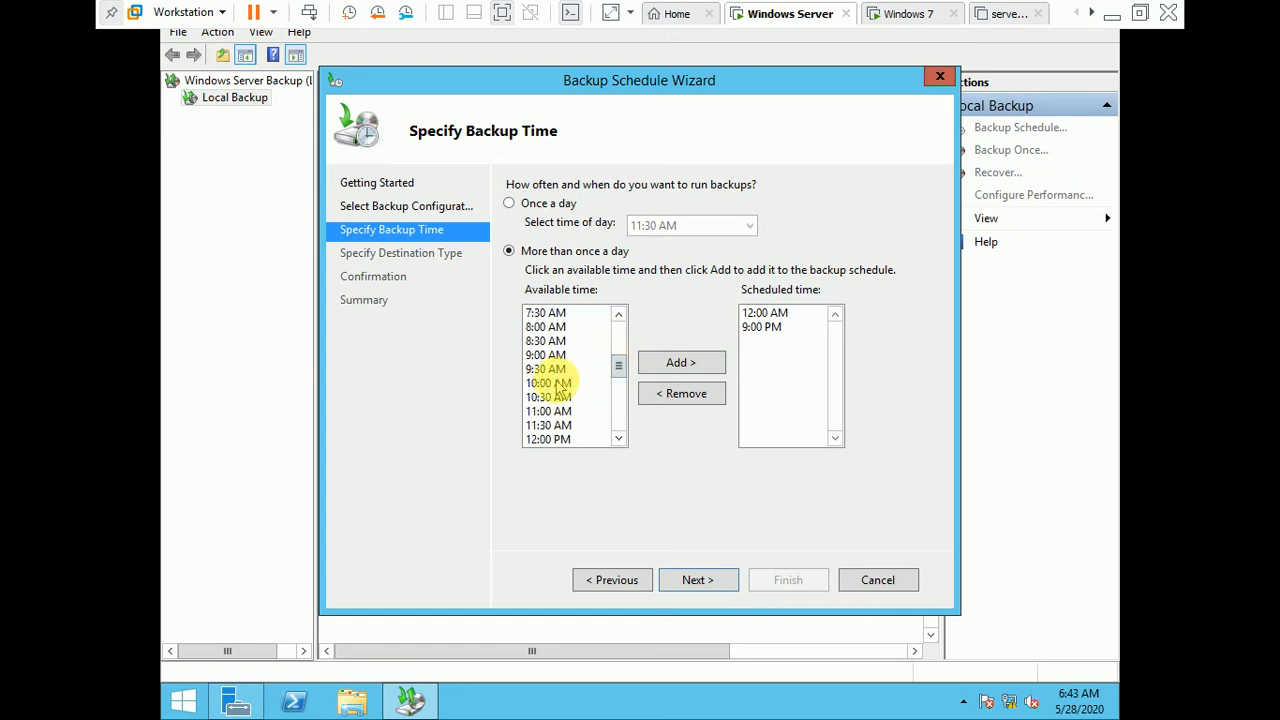
{"action": "left_click", "coordinate": [566, 383]}
{"action": "left_click", "coordinate": [664, 366]}
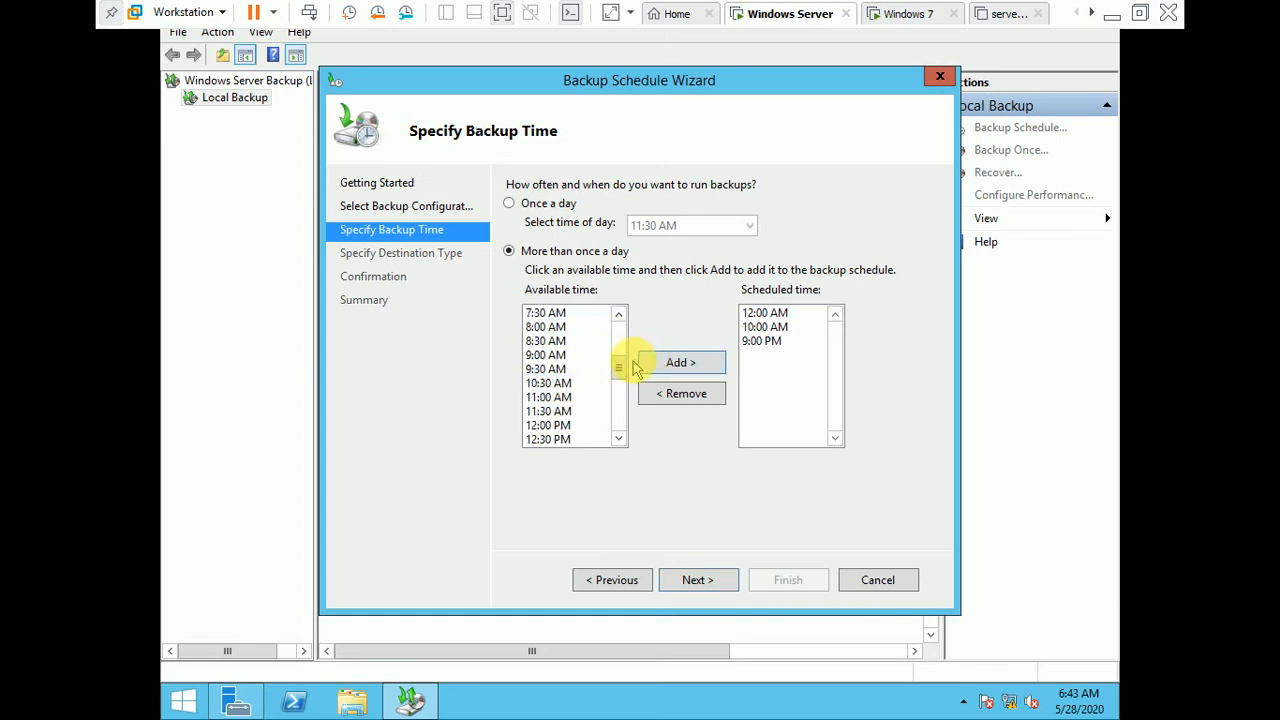
{"action": "left_click_drag", "start_coordinate": [618, 368], "coordinate": [618, 392]}
{"action": "left_click", "coordinate": [548, 399]}
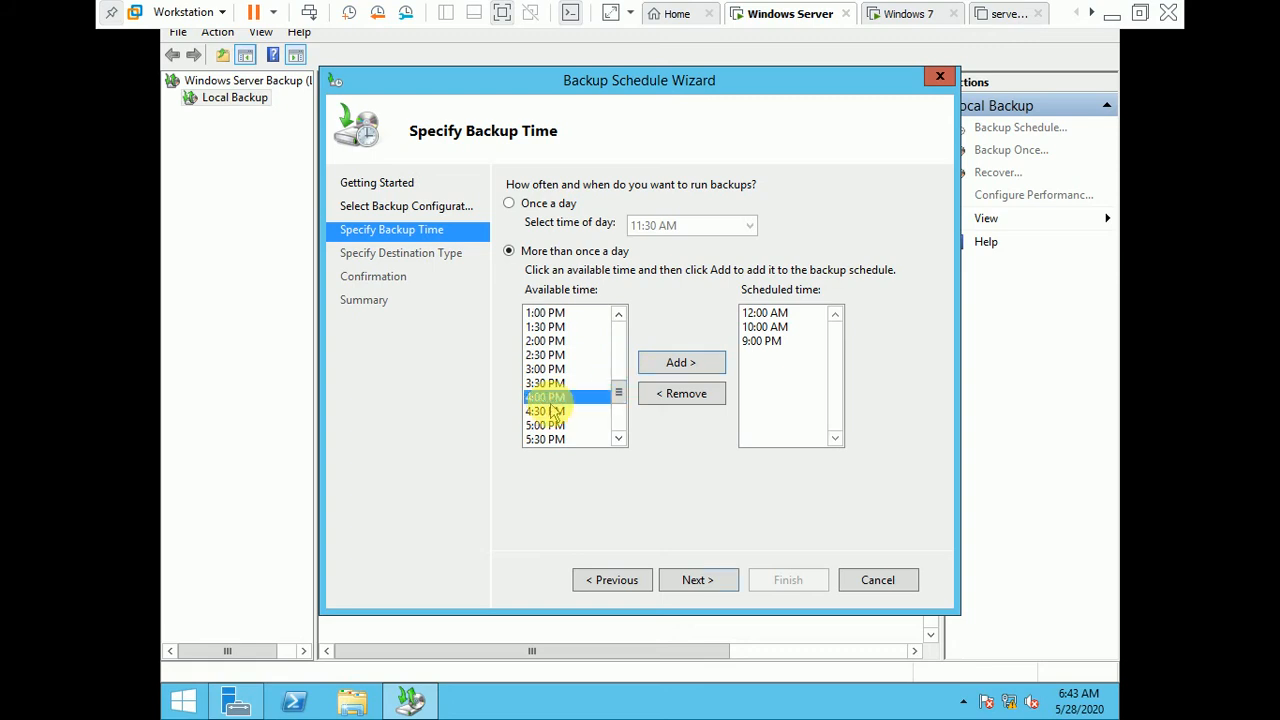
{"action": "left_click", "coordinate": [700, 362]}
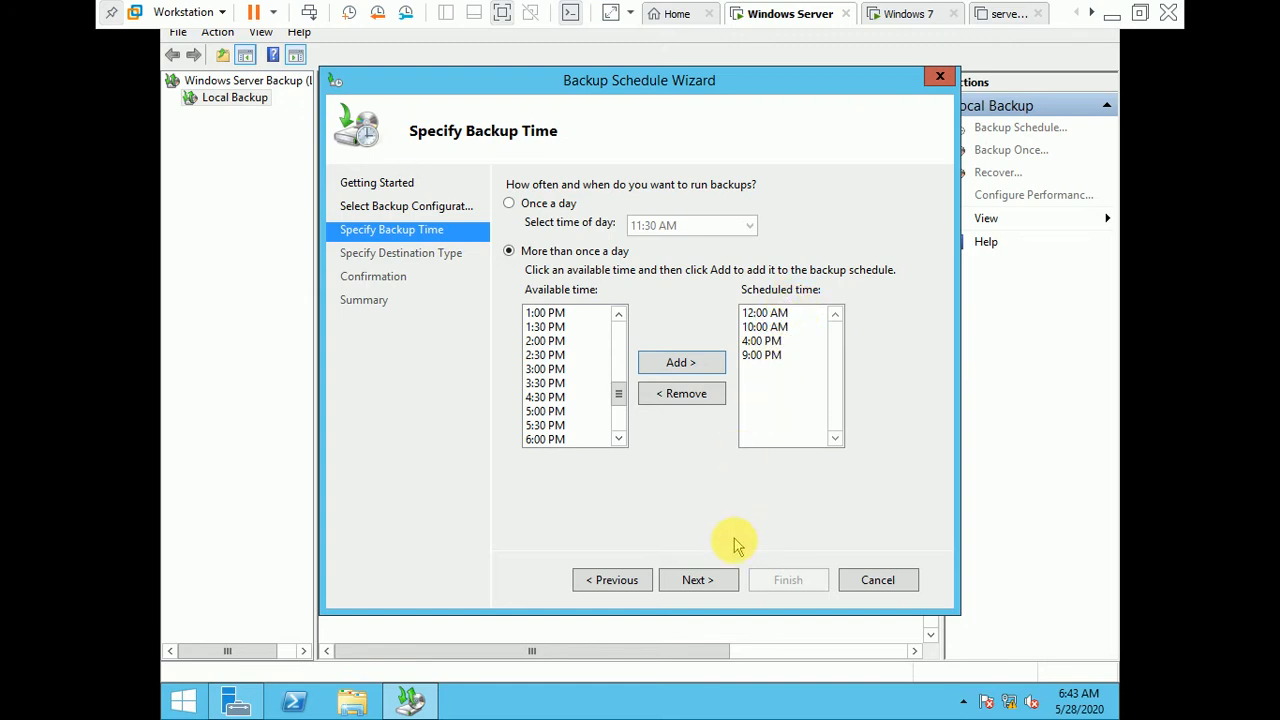
{"action": "left_click", "coordinate": [712, 580]}
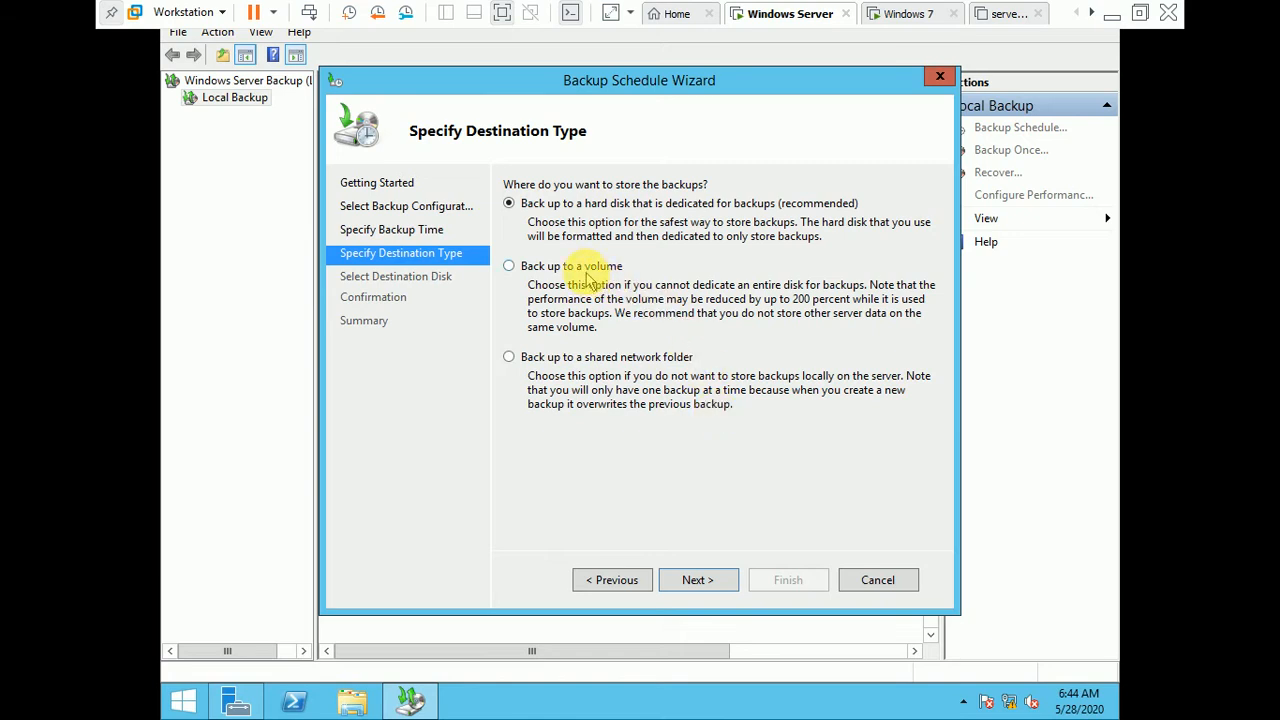
Step: Choose a shared network folder as the backup destination and try \\192.168.1.200 as its location
{"action": "left_click", "coordinate": [617, 364]}
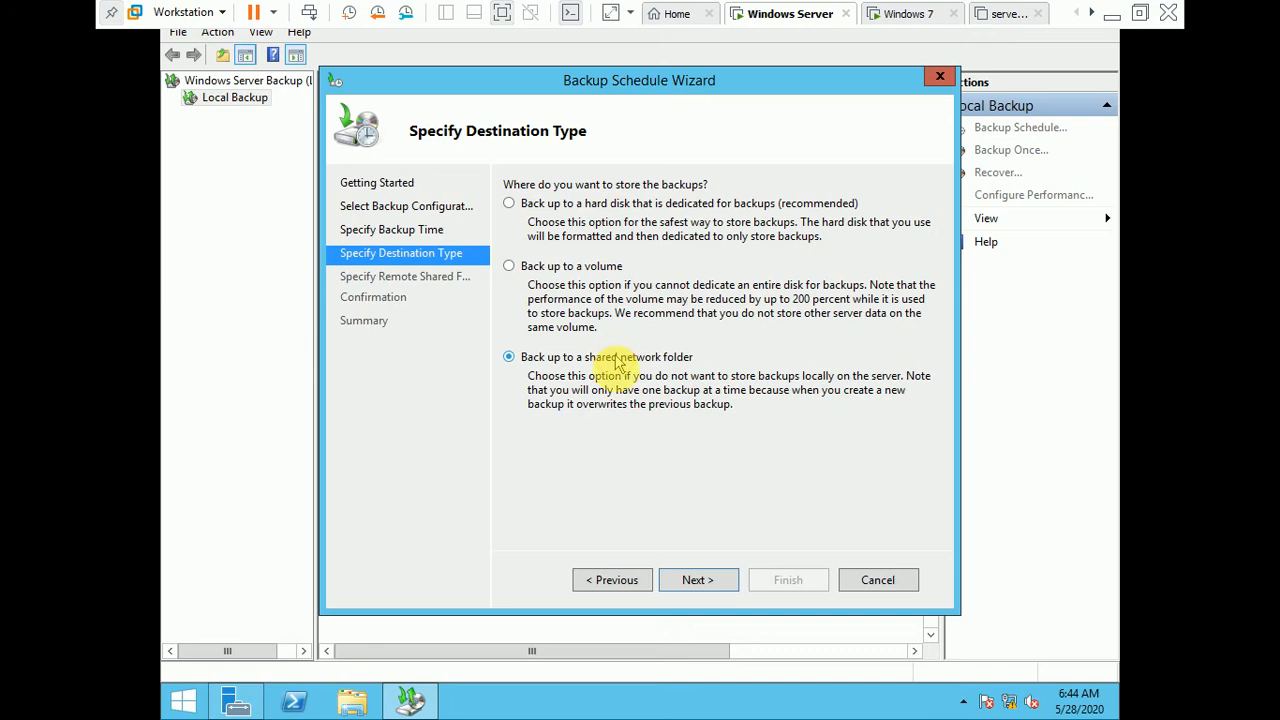
{"action": "left_click", "coordinate": [698, 580]}
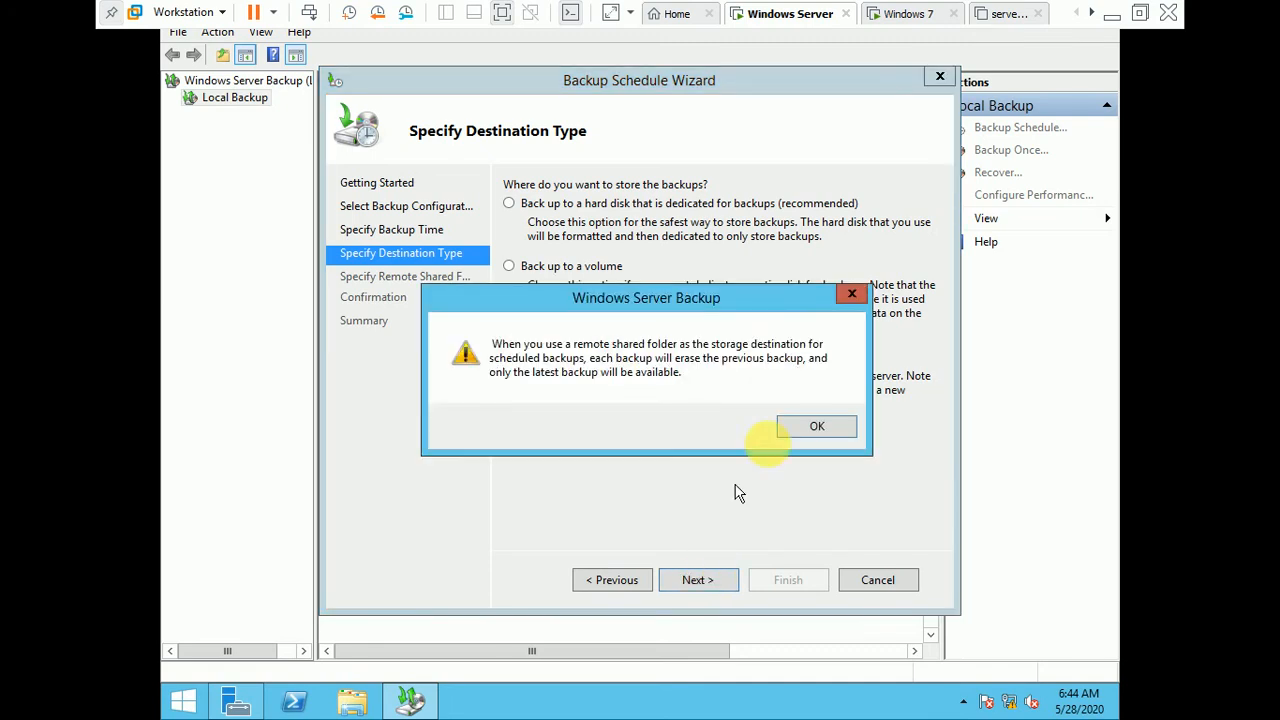
{"action": "left_click", "coordinate": [818, 425]}
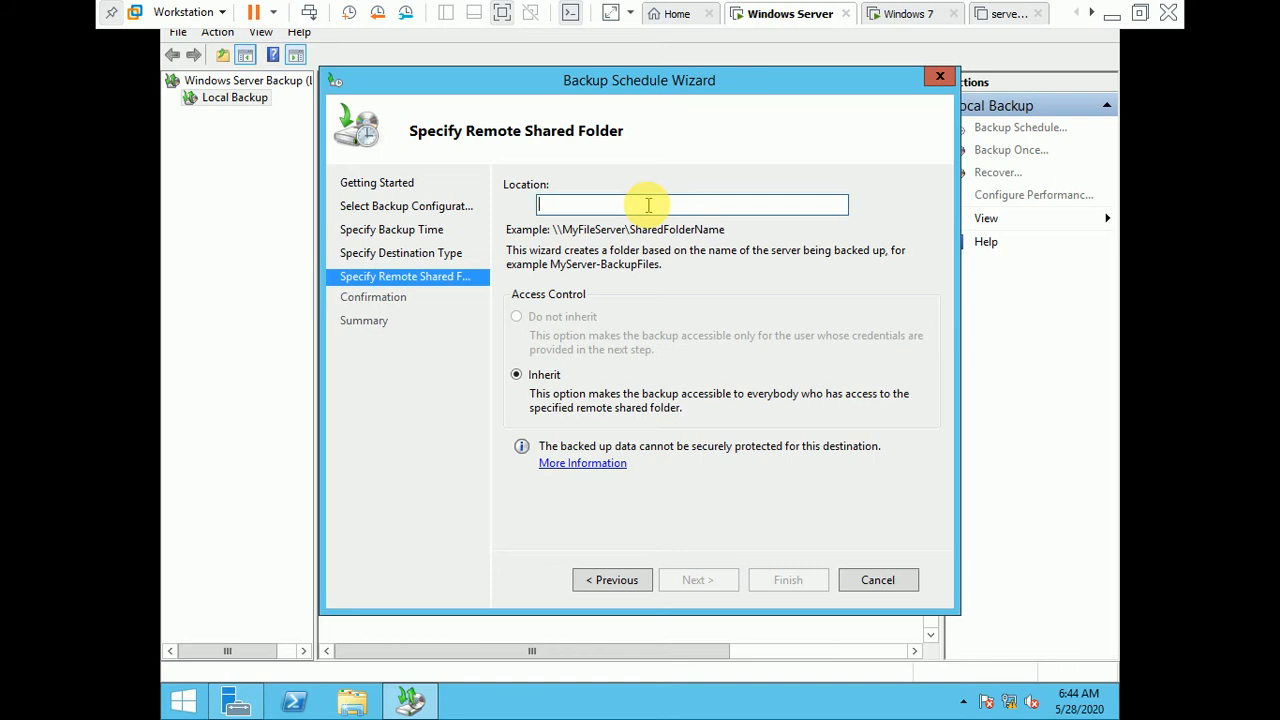
{"action": "type", "text": "\\\\"}
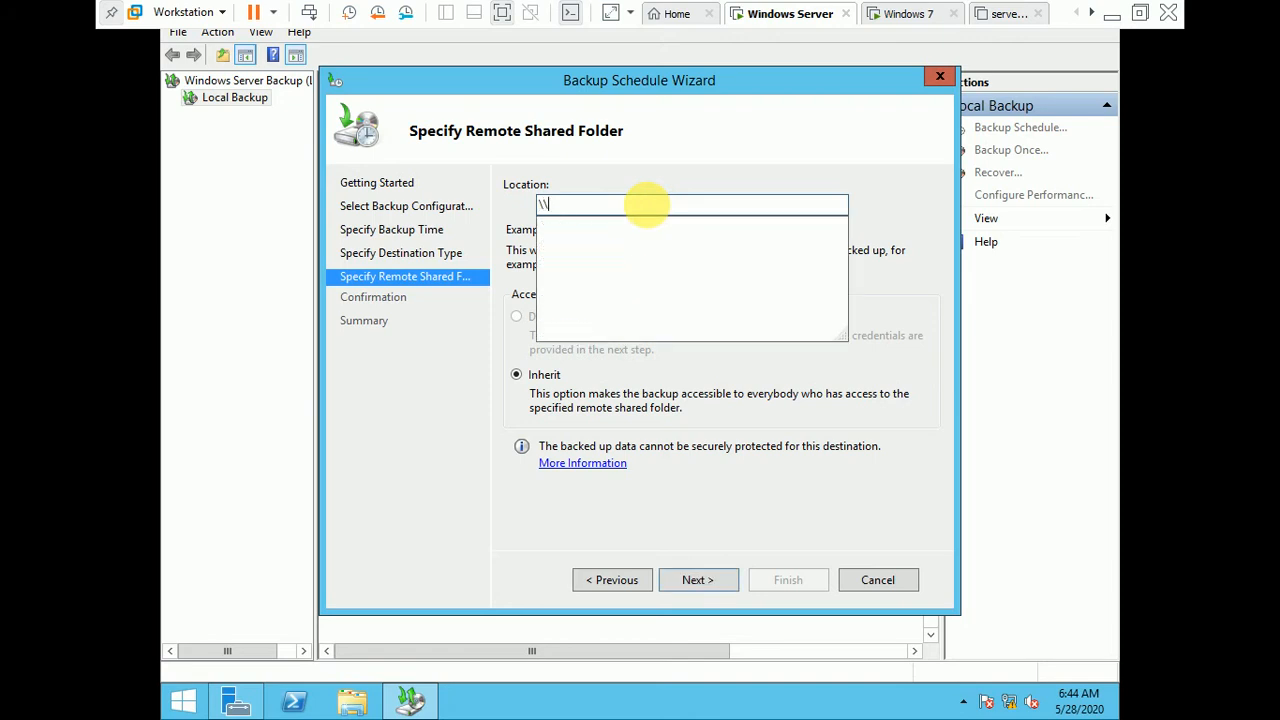
{"action": "type", "text": "192.168.1.200"}
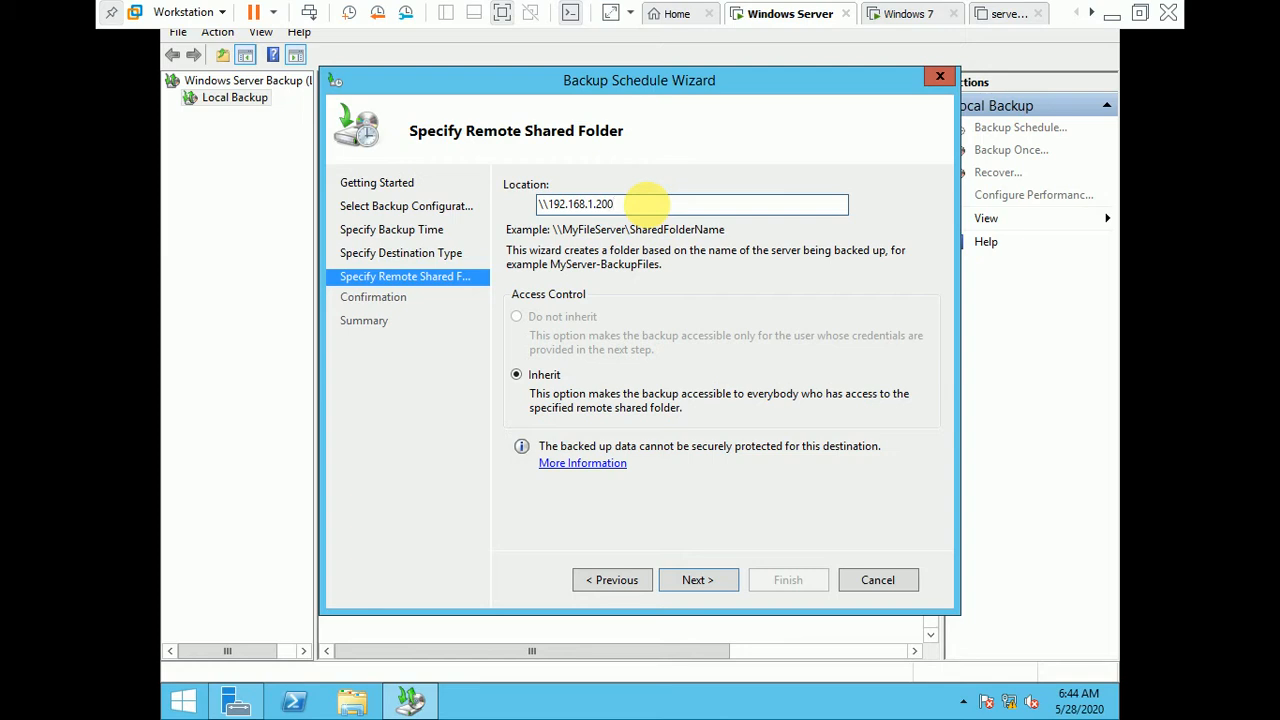
{"action": "key", "text": "Return"}
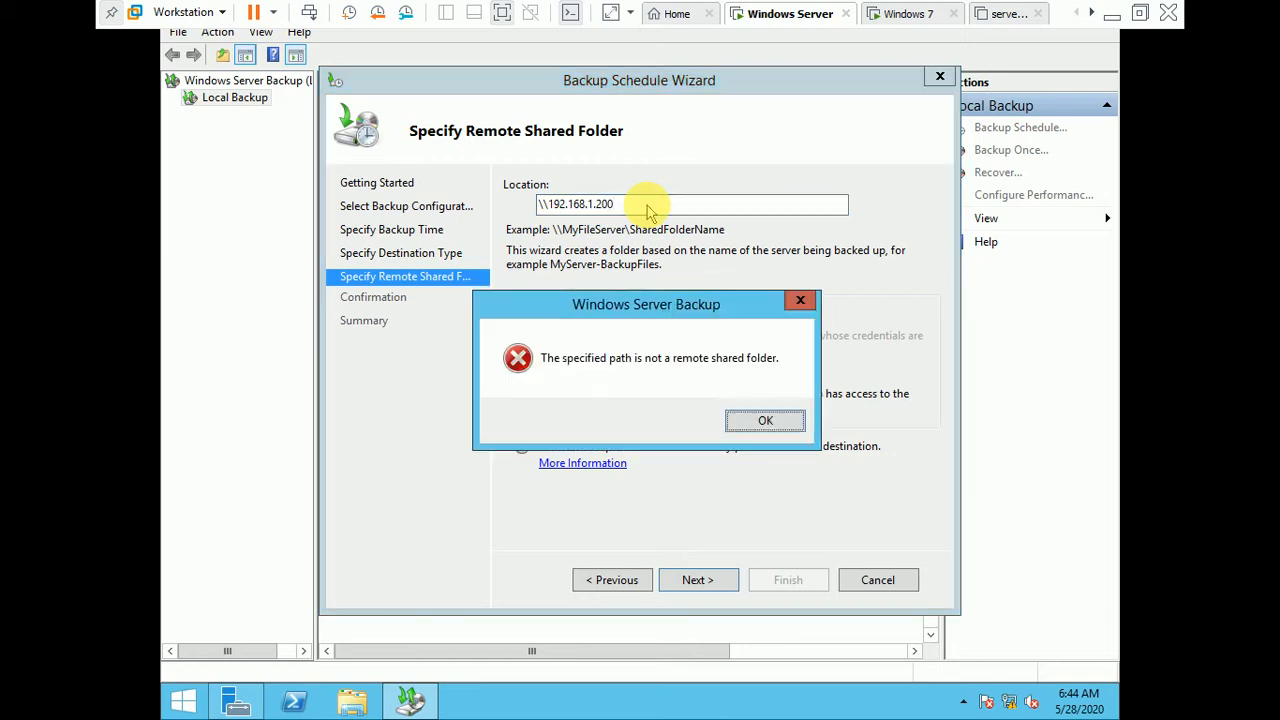
{"action": "left_click", "coordinate": [767, 421]}
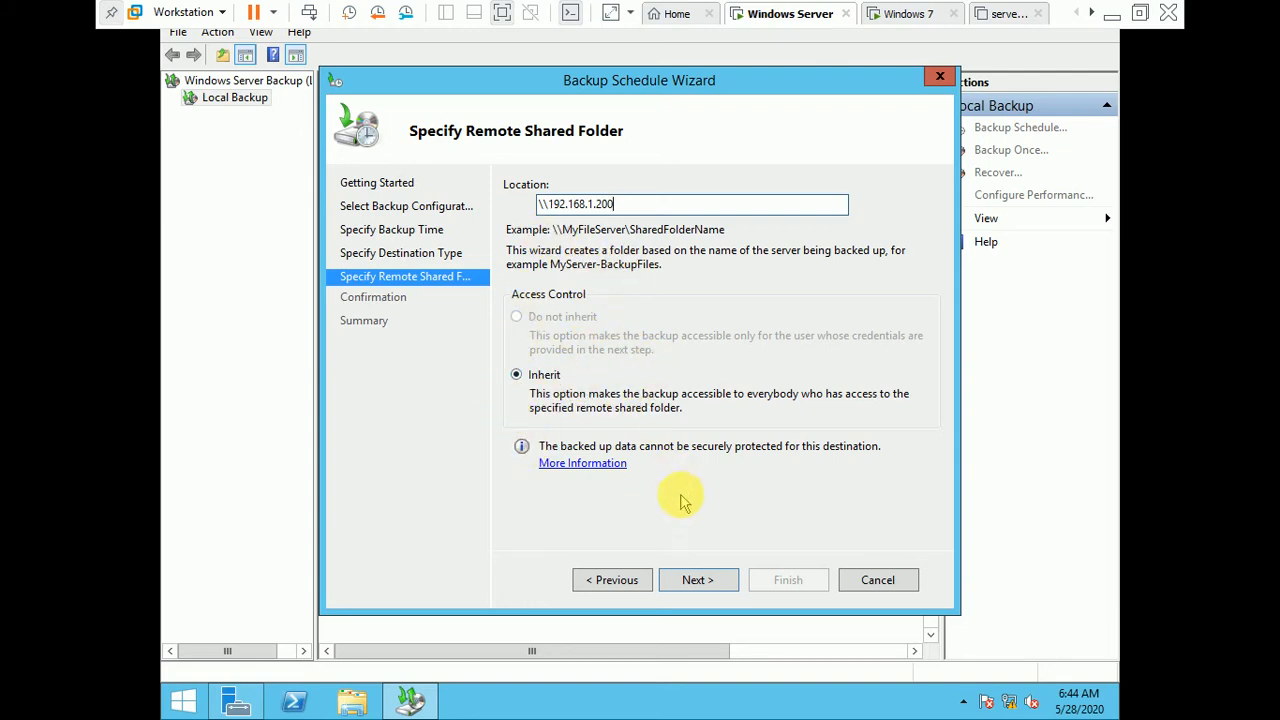
{"action": "left_click", "coordinate": [700, 580]}
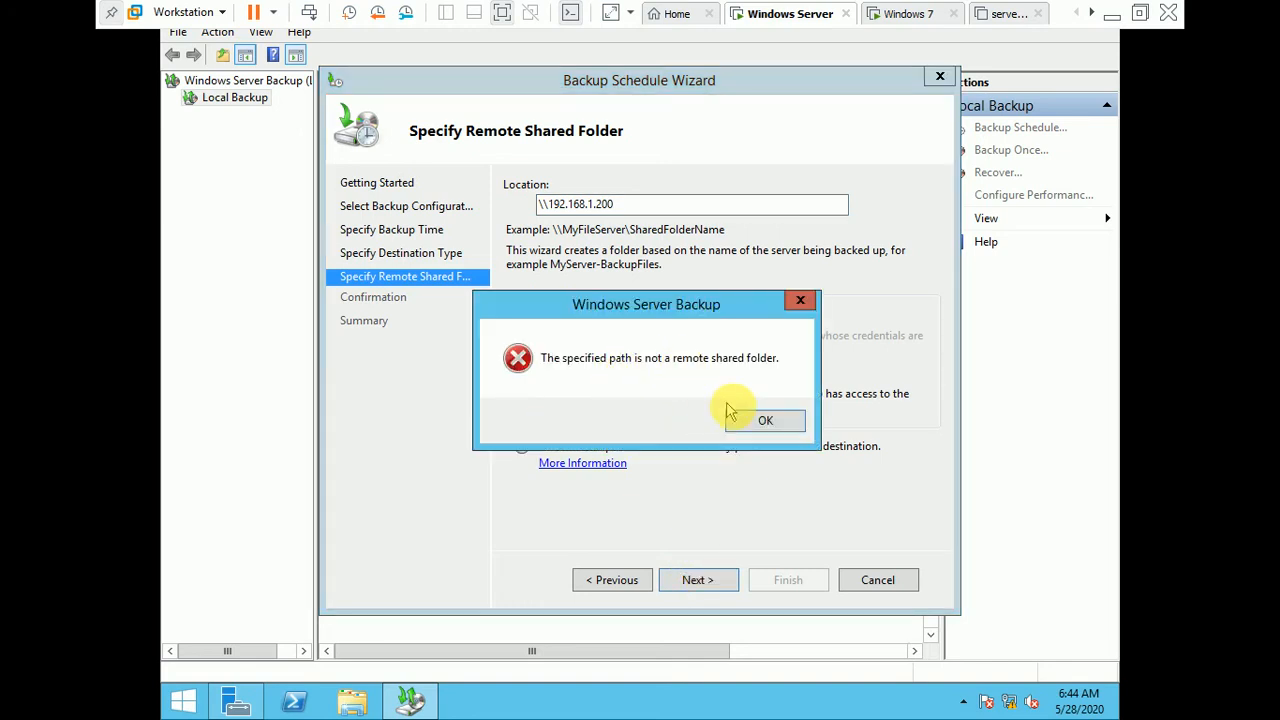
{"action": "left_click", "coordinate": [752, 421]}
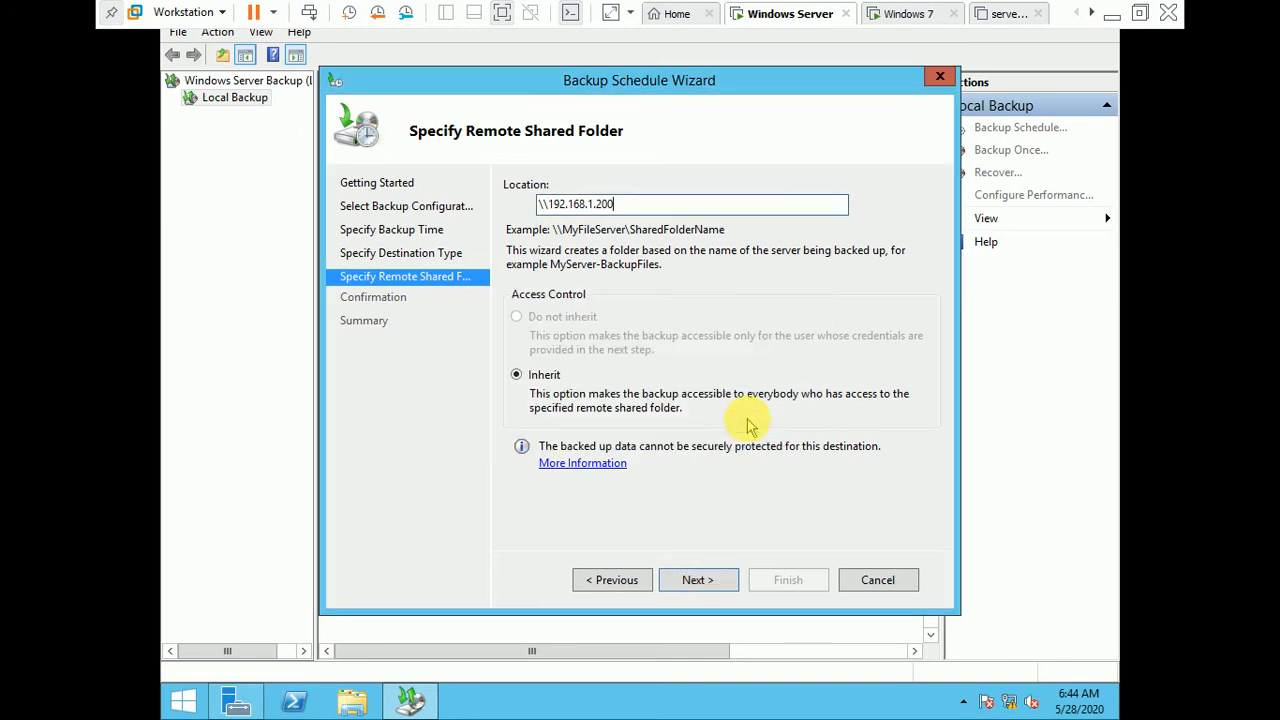
Step: Power on the server02 virtual machine and return to the Windows Server machine
{"action": "left_click", "coordinate": [1000, 13]}
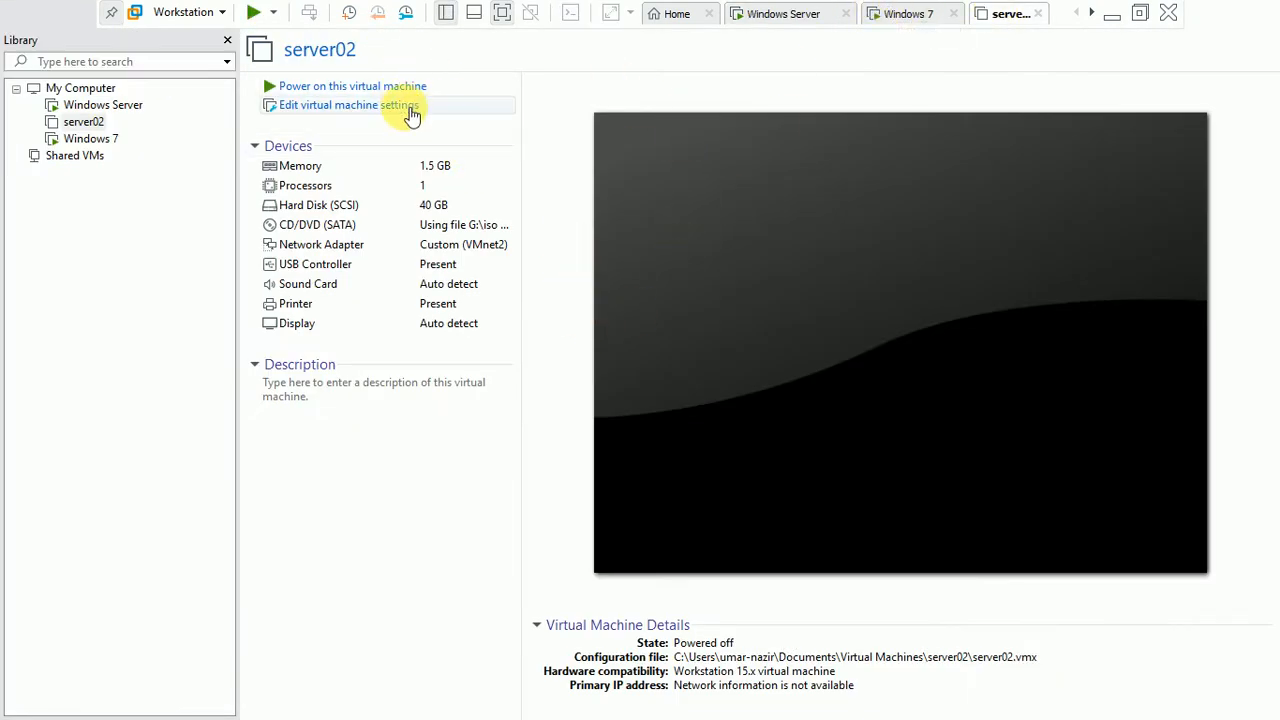
{"action": "left_click", "coordinate": [415, 87]}
{"action": "left_click", "coordinate": [803, 13]}
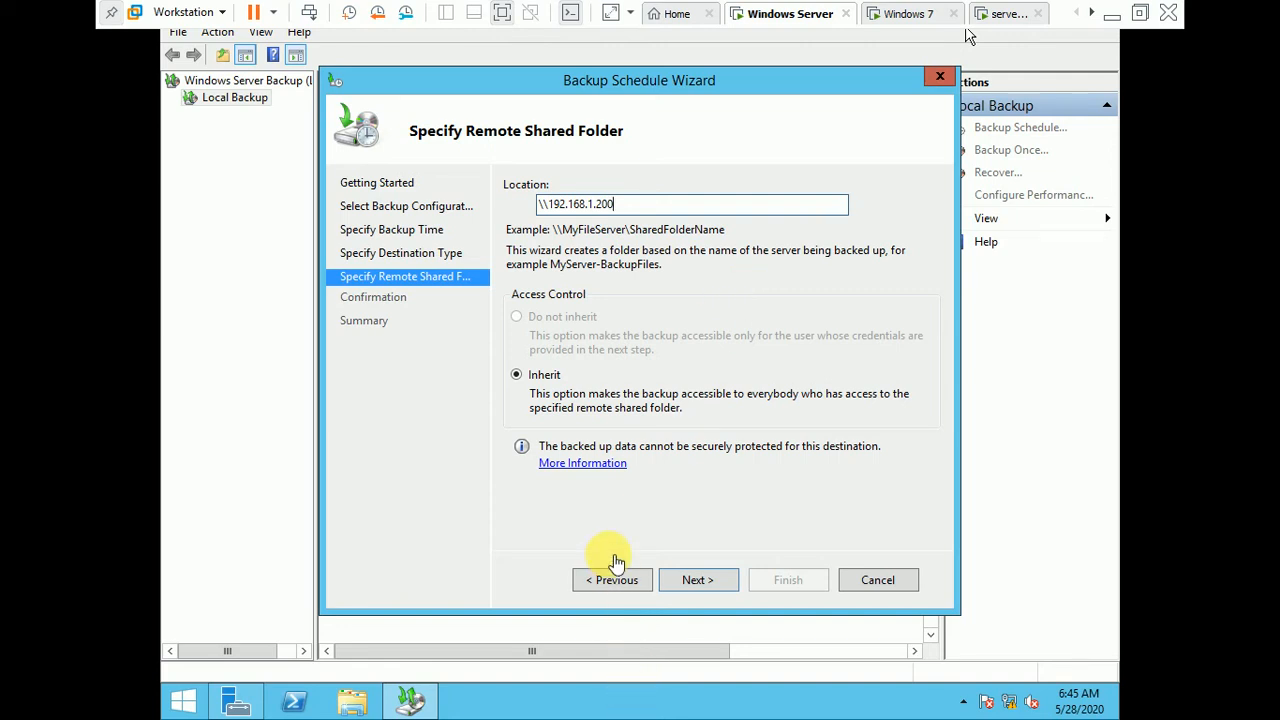
Step: Go back to the destination type and try backing up to a hard disk dedicated for backups
{"action": "left_click", "coordinate": [615, 584]}
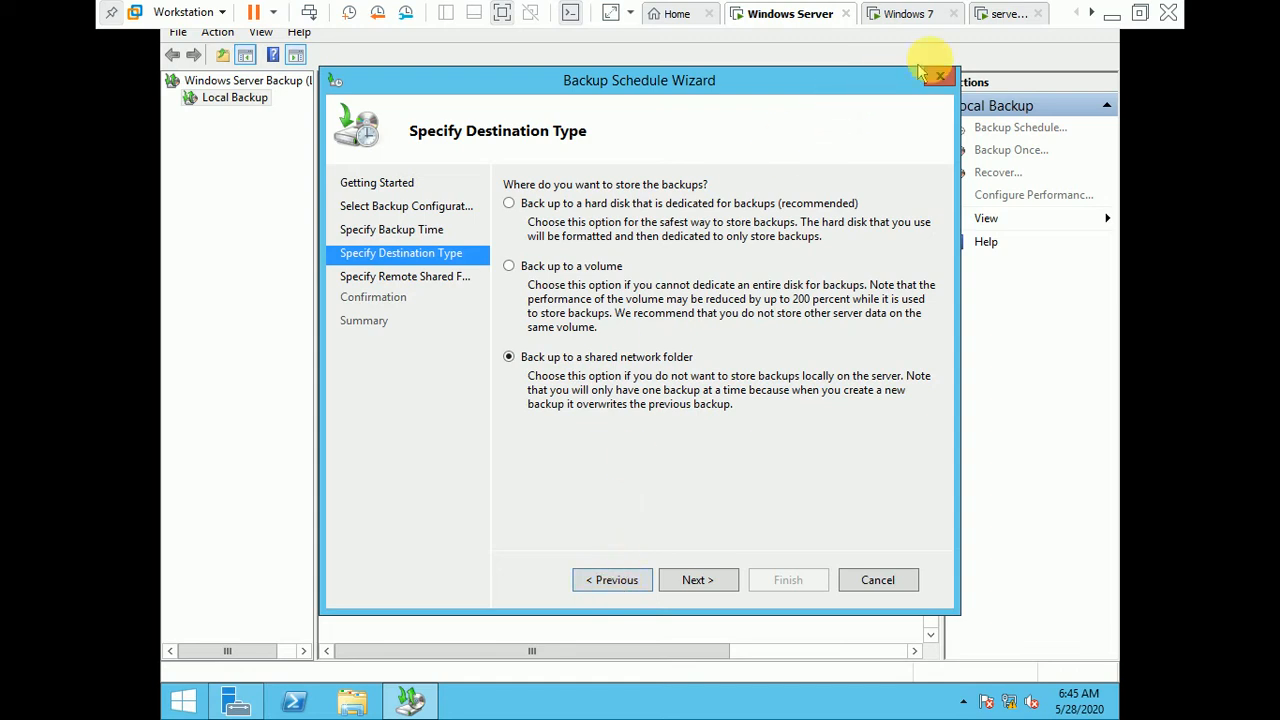
{"action": "left_click", "coordinate": [1025, 10]}
{"action": "left_click", "coordinate": [800, 12]}
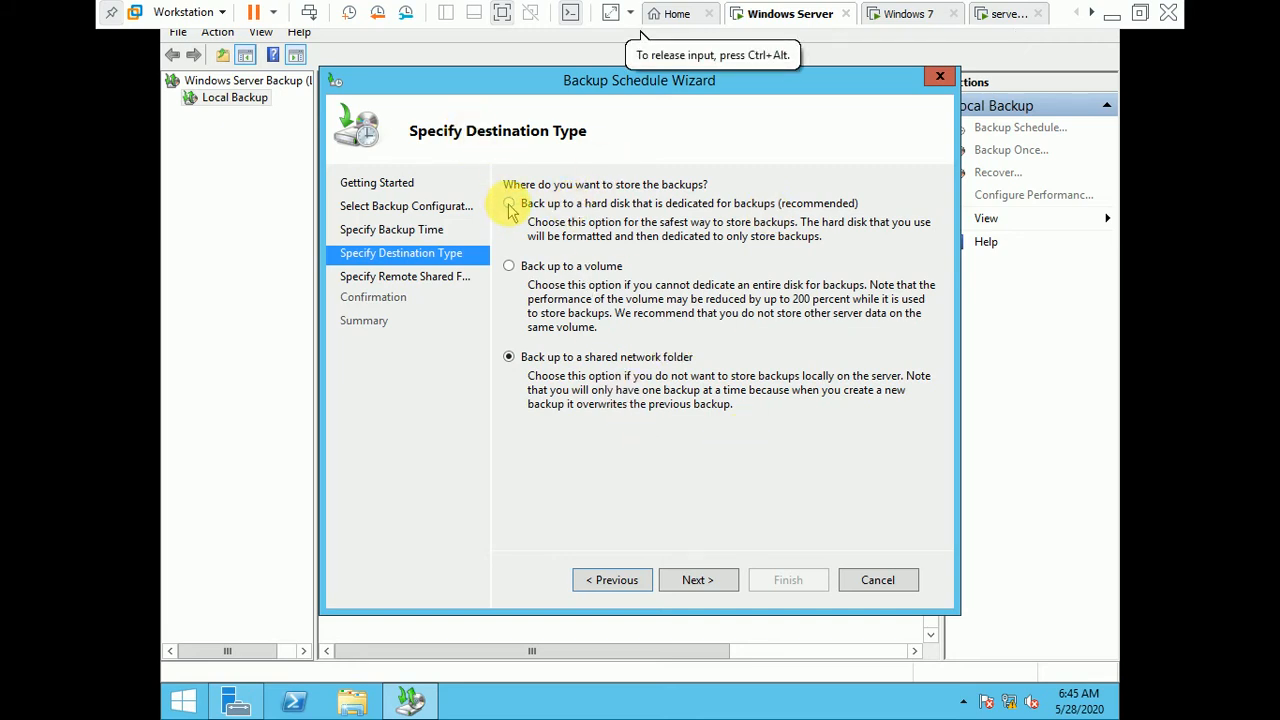
{"action": "left_click", "coordinate": [509, 203]}
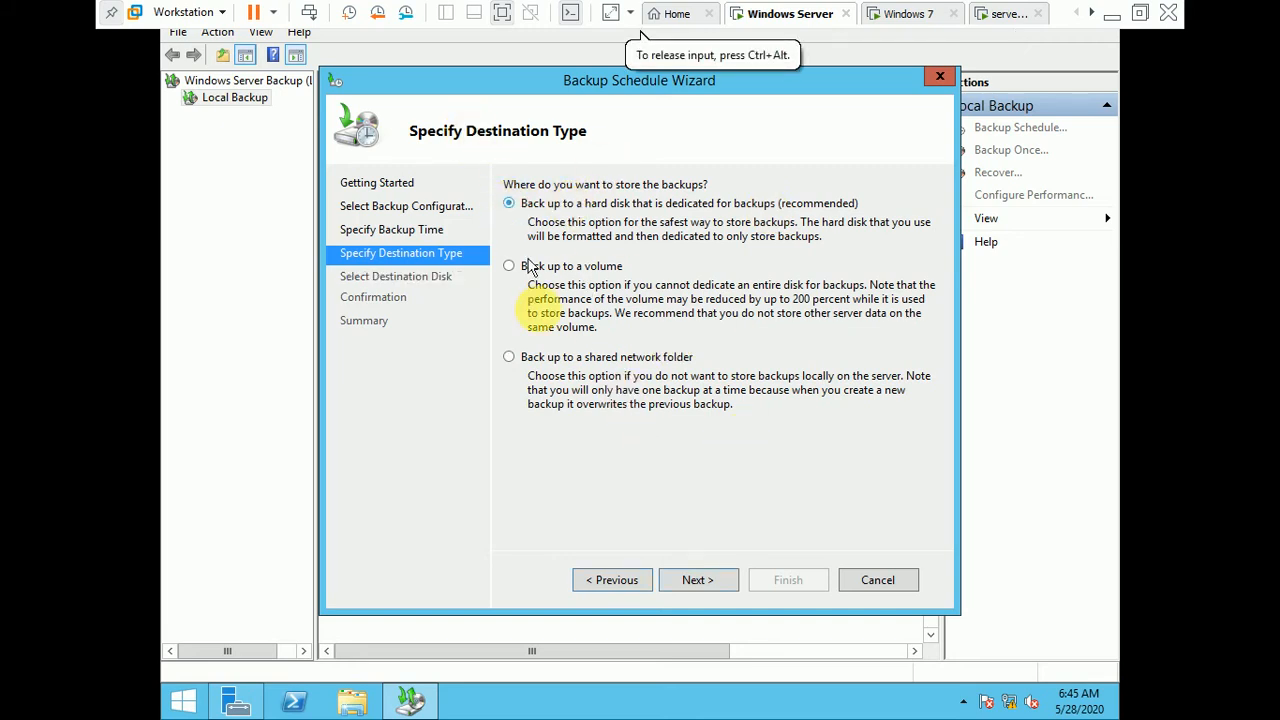
{"action": "left_click", "coordinate": [694, 590]}
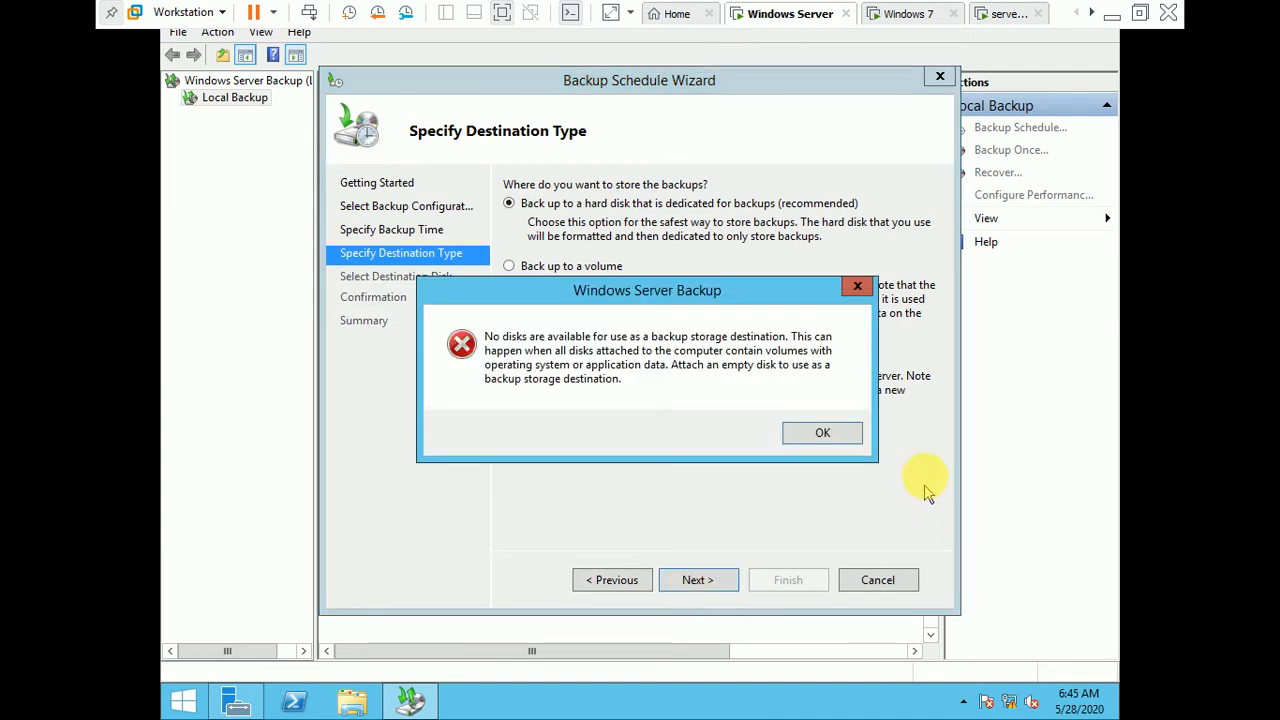
{"action": "left_click", "coordinate": [846, 436]}
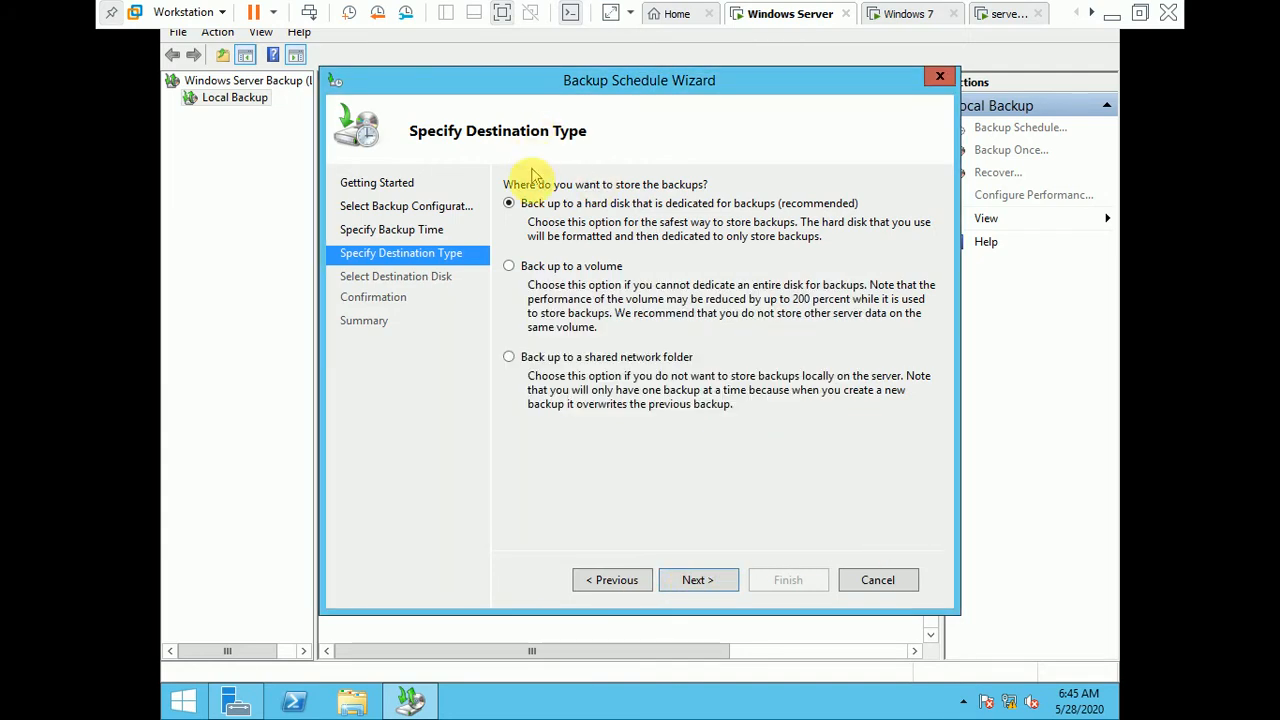
Step: Try backing up to a volume, and reselect the shared network folder as the destination type
{"action": "left_click", "coordinate": [546, 276]}
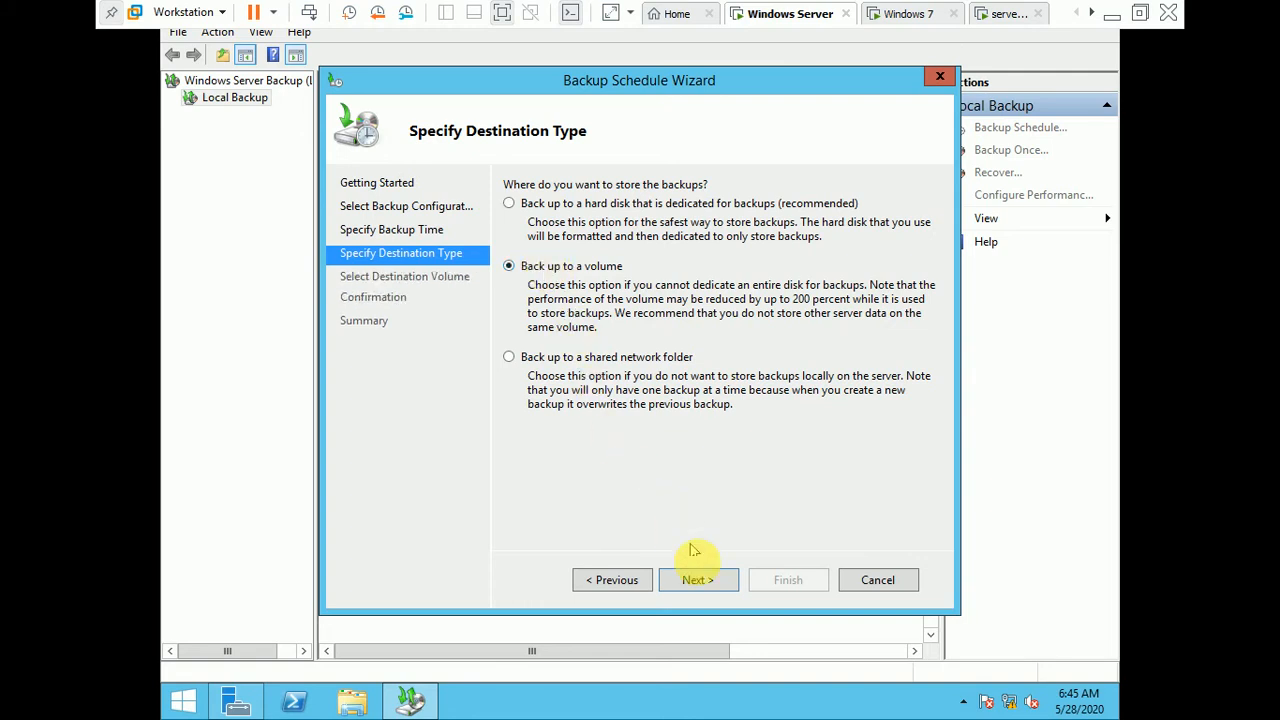
{"action": "left_click", "coordinate": [701, 586]}
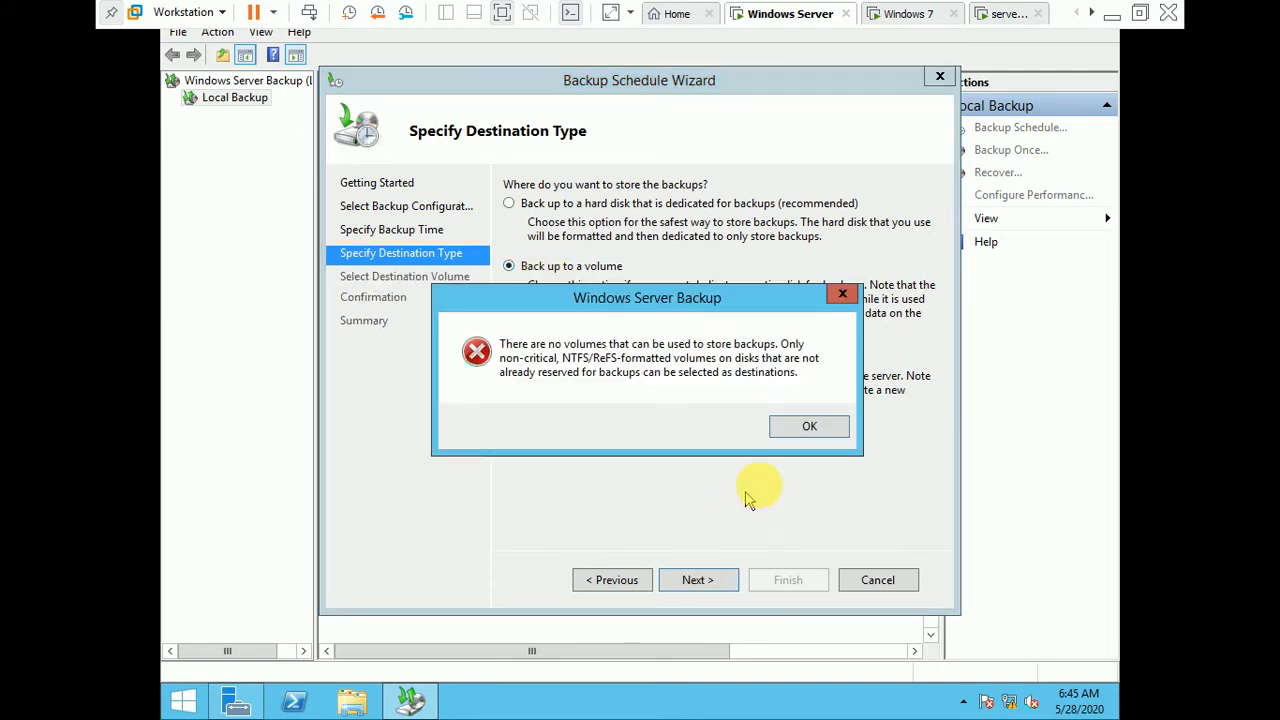
{"action": "left_click", "coordinate": [809, 428]}
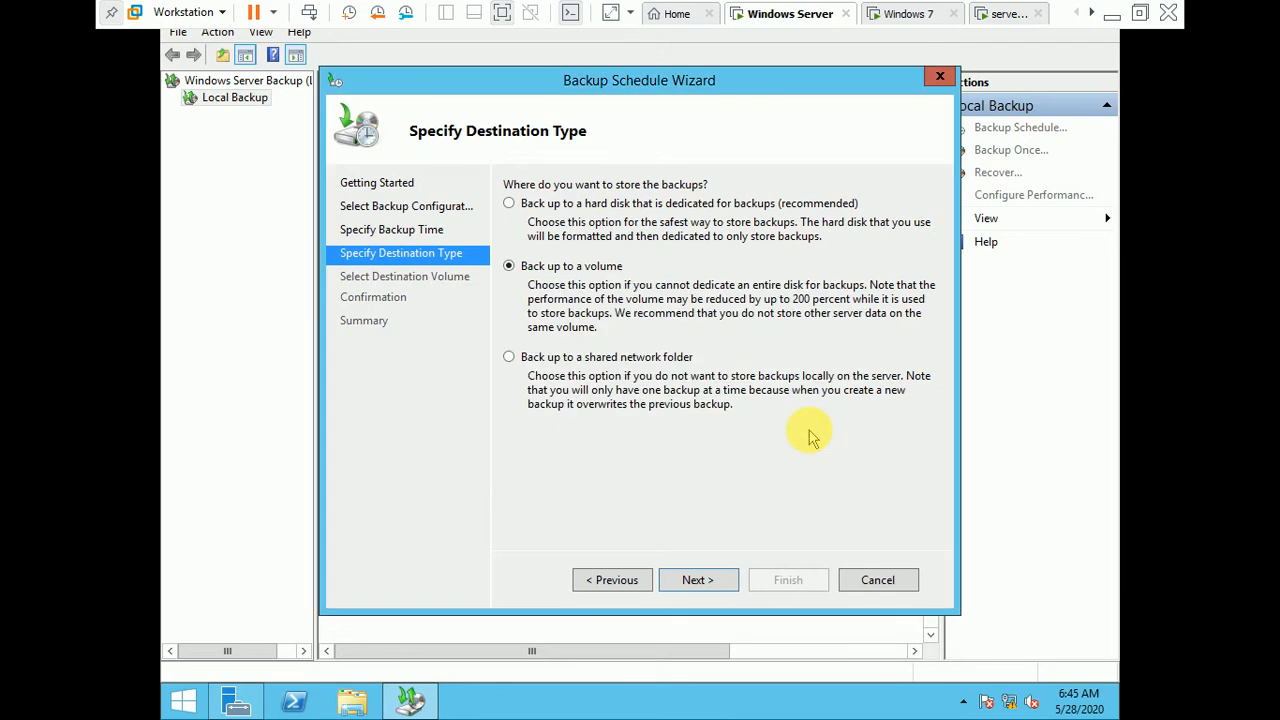
{"action": "left_click", "coordinate": [763, 426]}
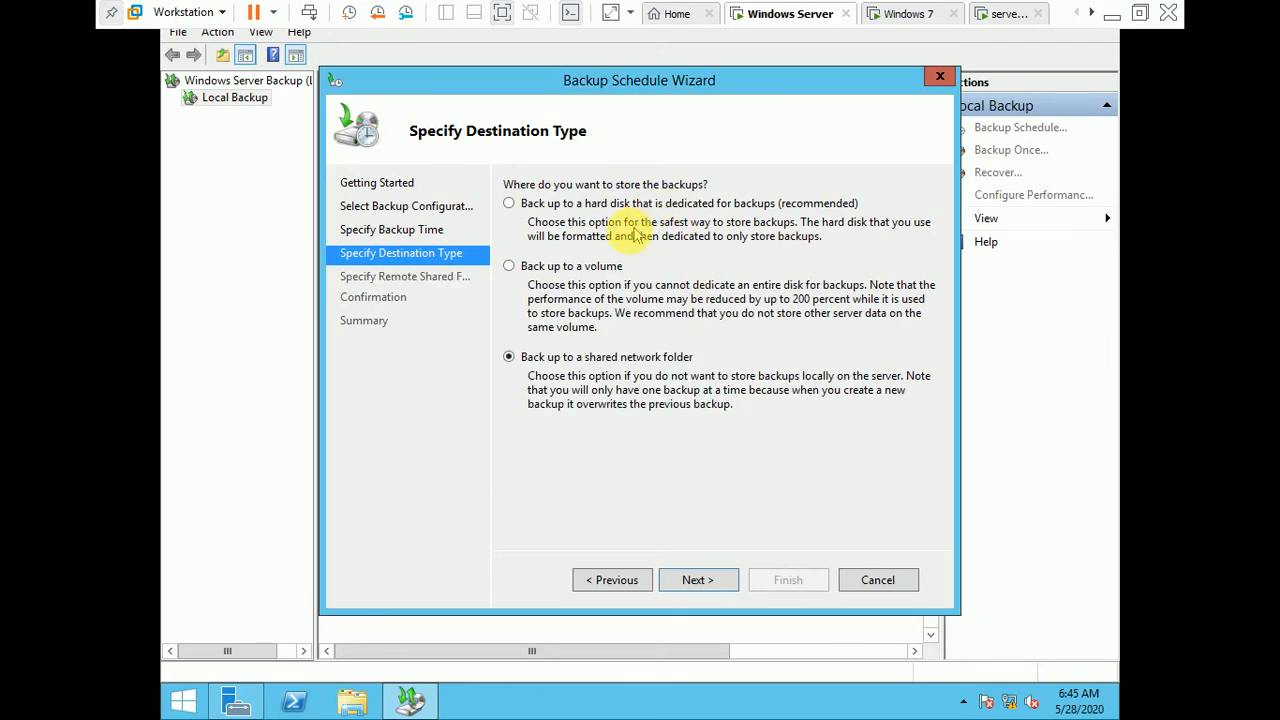
Step: Switch to the Windows 7 virtual machine and open the IPv4 properties of its Local Area Connection
{"action": "left_click", "coordinate": [1005, 14]}
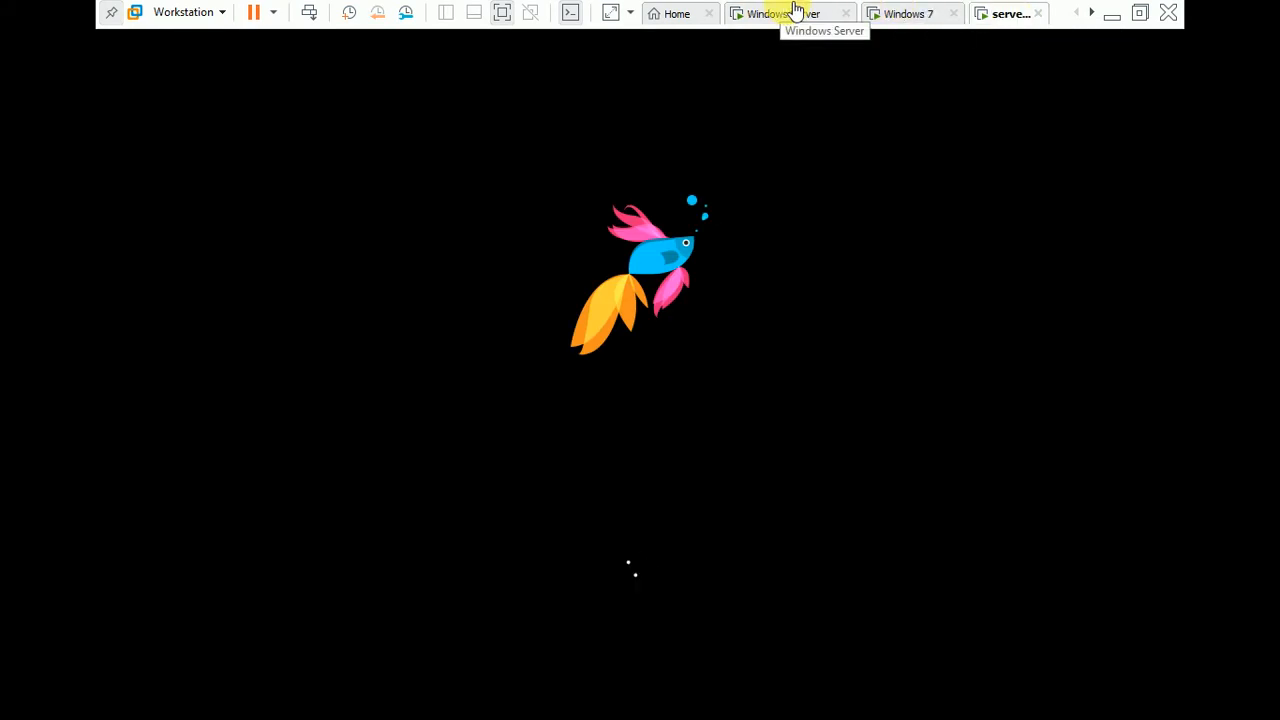
{"action": "left_click", "coordinate": [905, 15]}
{"action": "left_click", "coordinate": [818, 308]}
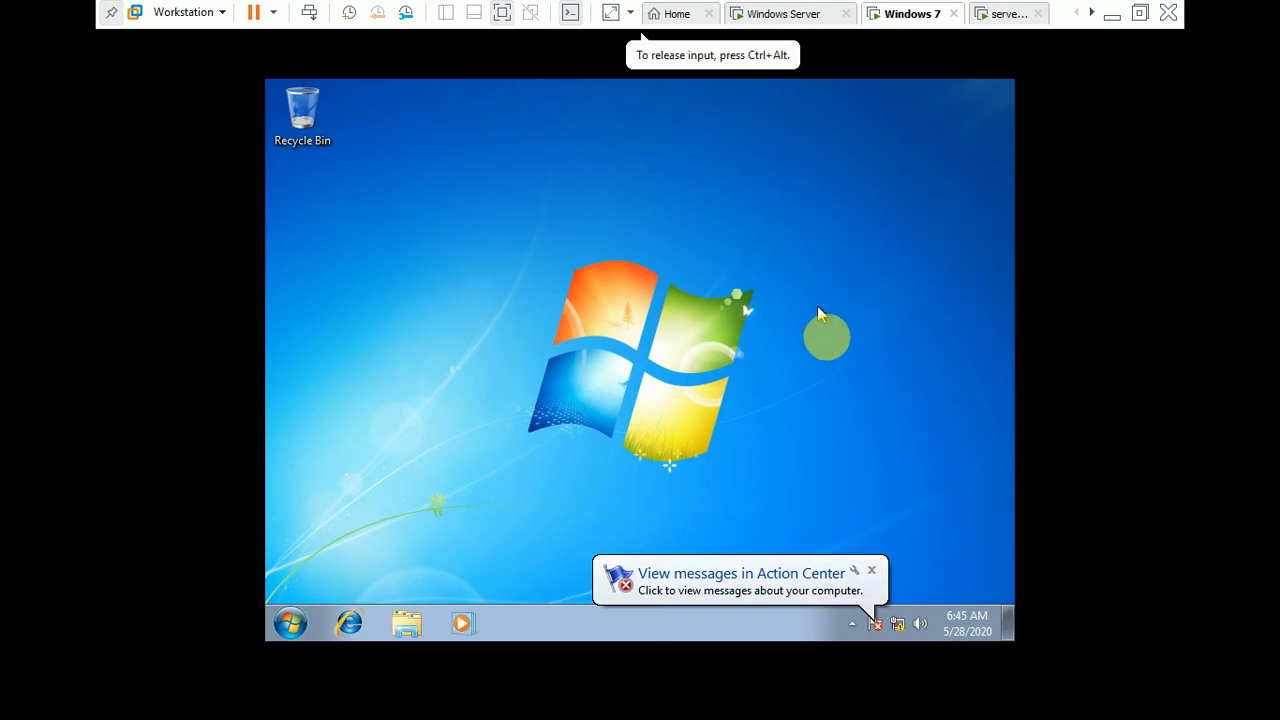
{"action": "right_click", "coordinate": [910, 620]}
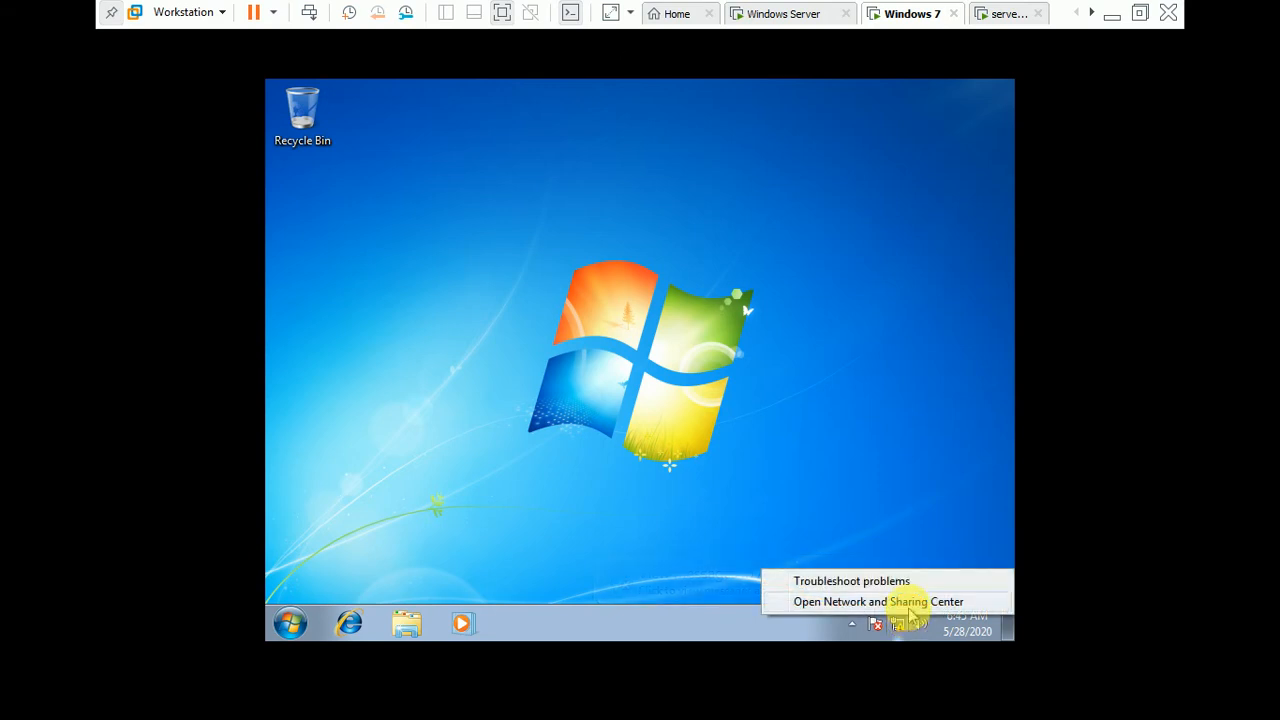
{"action": "right_click", "coordinate": [895, 627]}
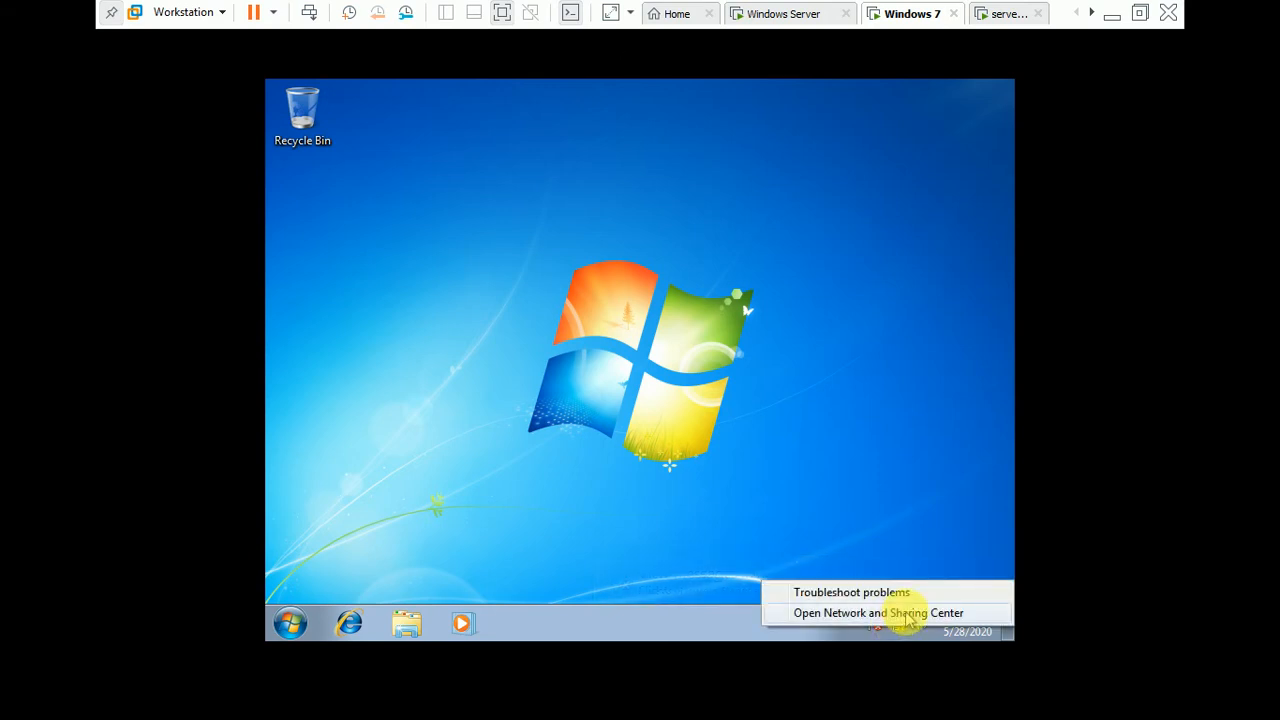
{"action": "left_click", "coordinate": [905, 613]}
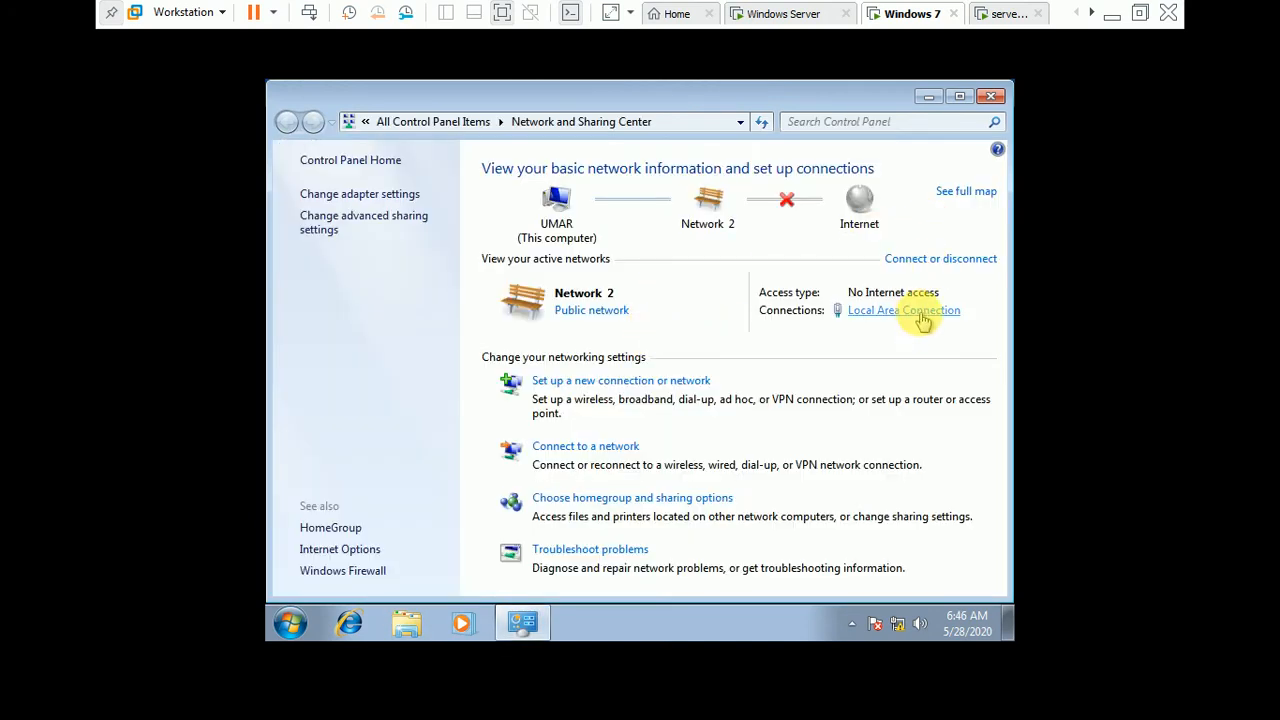
{"action": "left_click", "coordinate": [920, 313]}
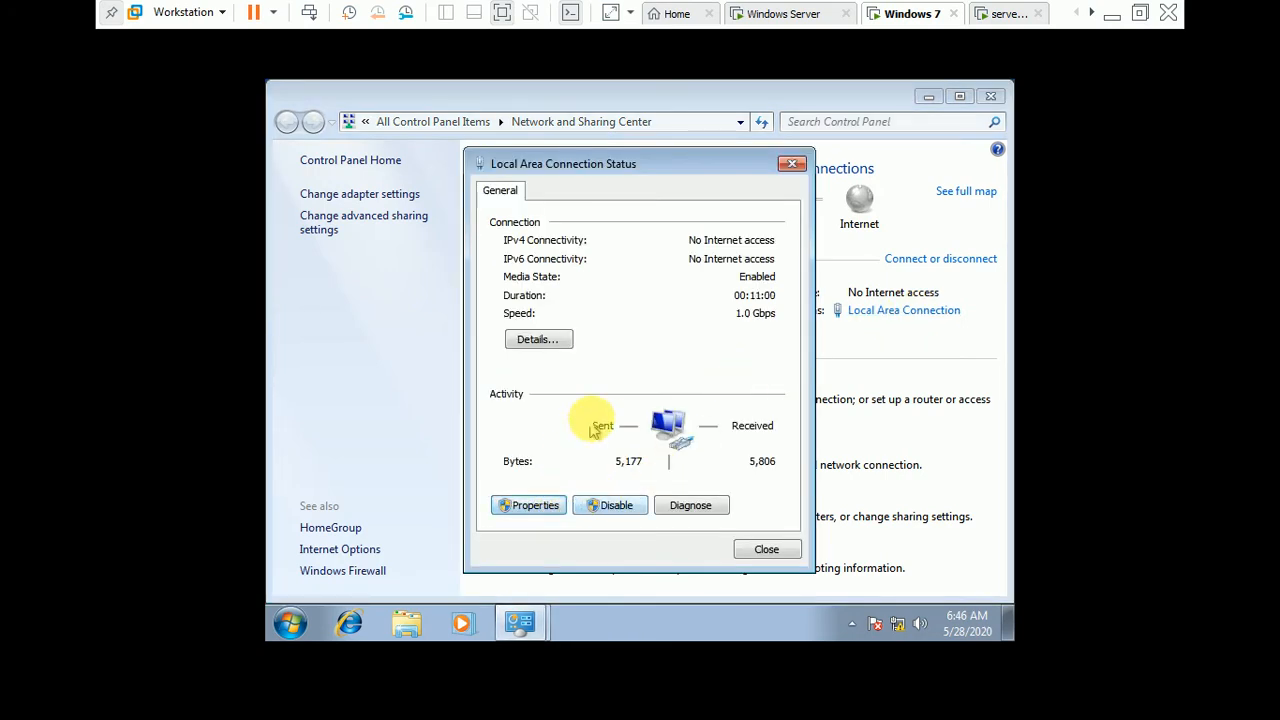
{"action": "key", "text": "Return"}
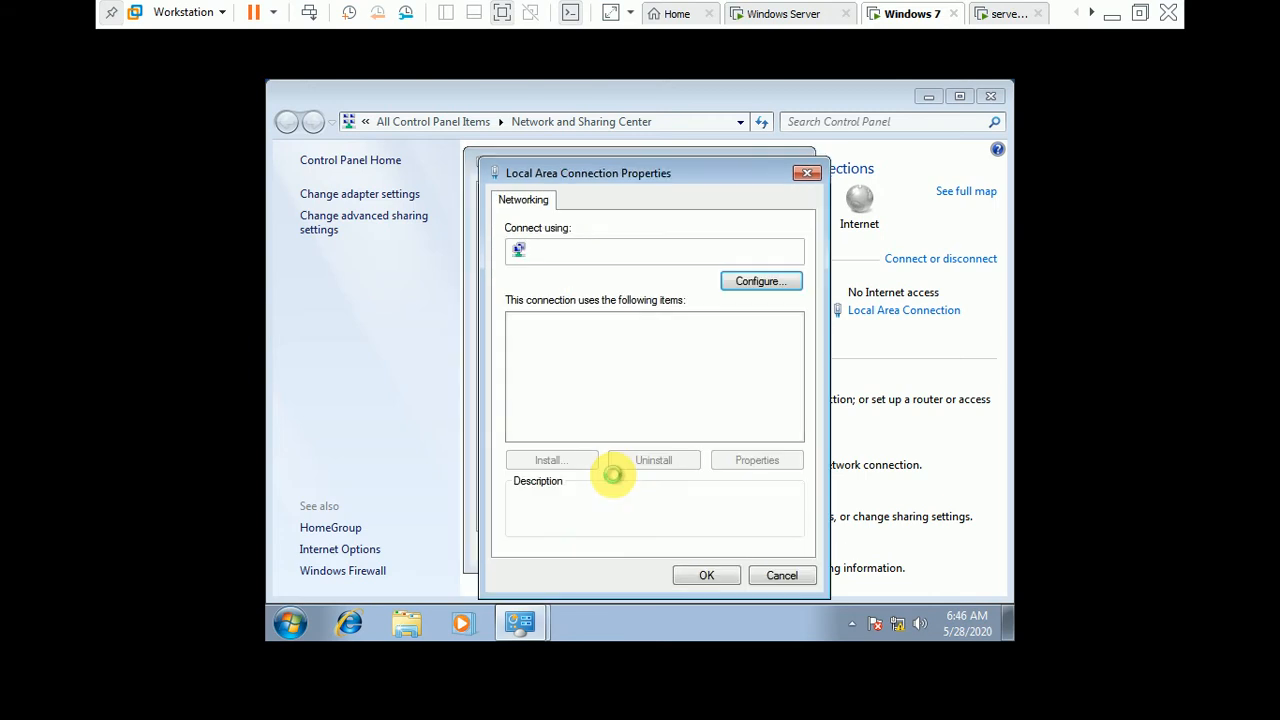
{"action": "left_click", "coordinate": [700, 386]}
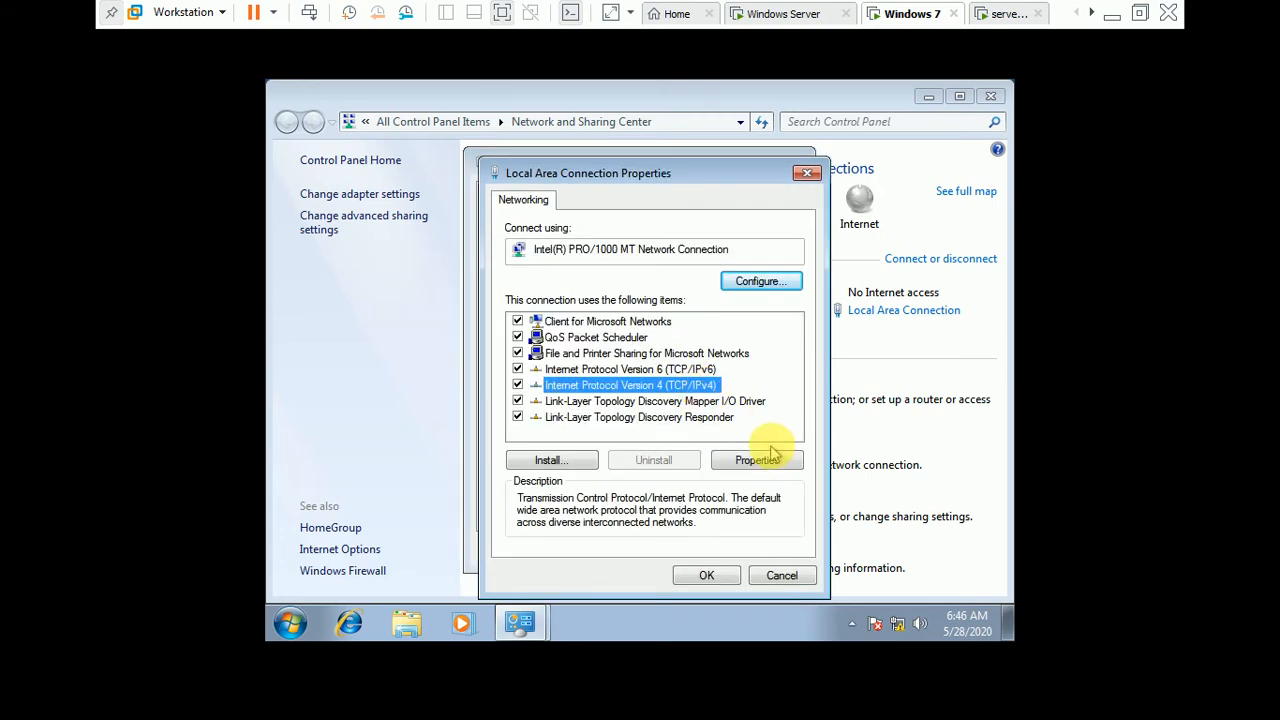
{"action": "left_click", "coordinate": [757, 460]}
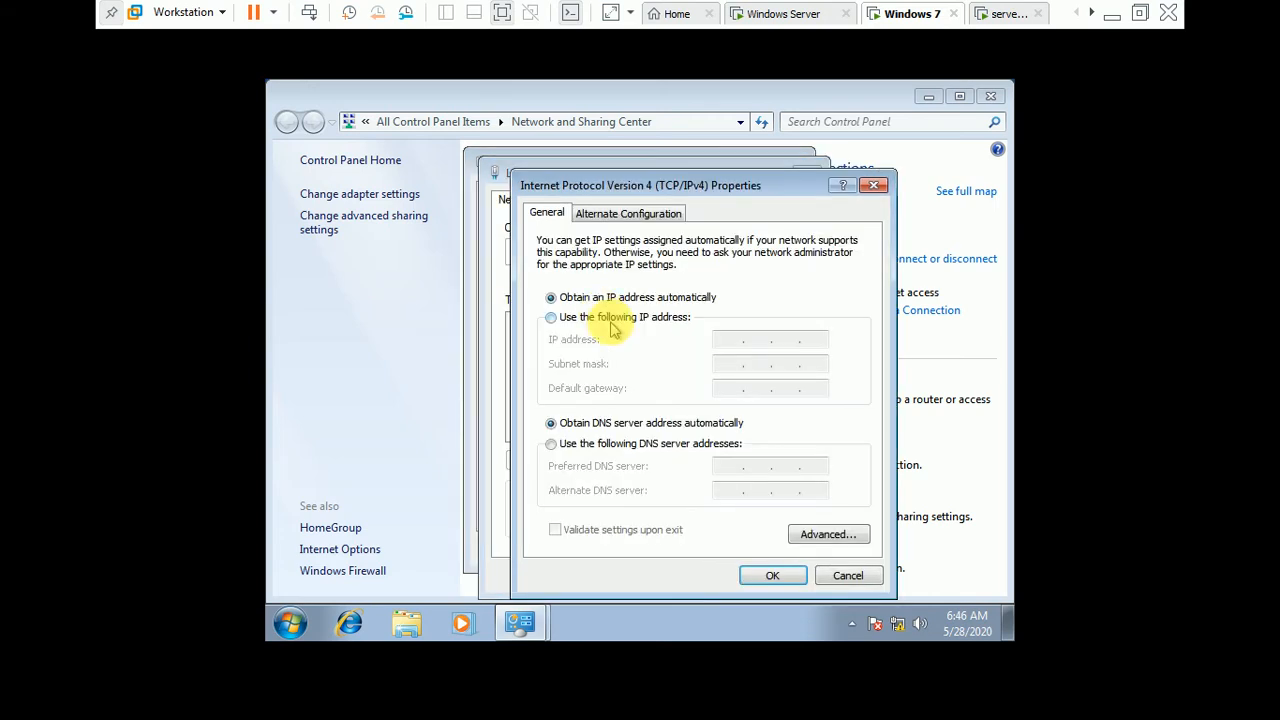
Step: Assign static IP address 192.168.1.10, subnet mask 255.255.255.0, default gateway 192.168.1.100 and a preferred DNS server, and close the network windows
{"action": "left_click", "coordinate": [608, 318]}
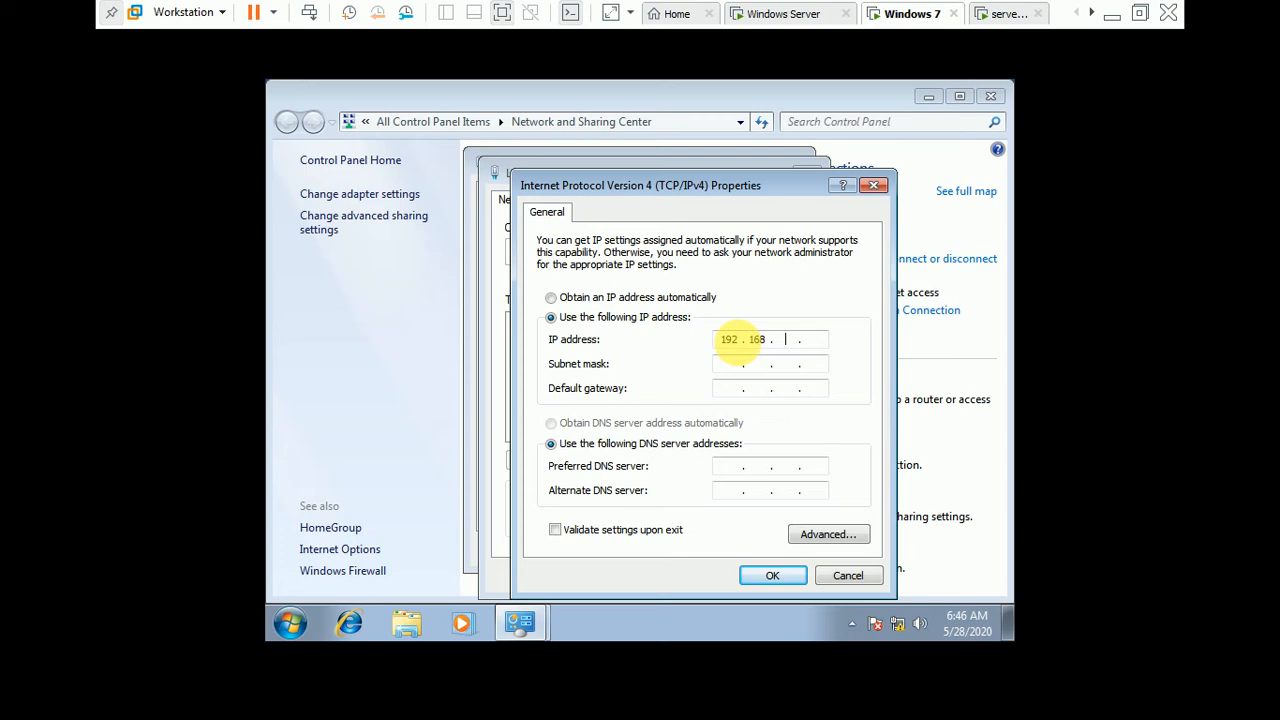
{"action": "key", "text": "Tab"}
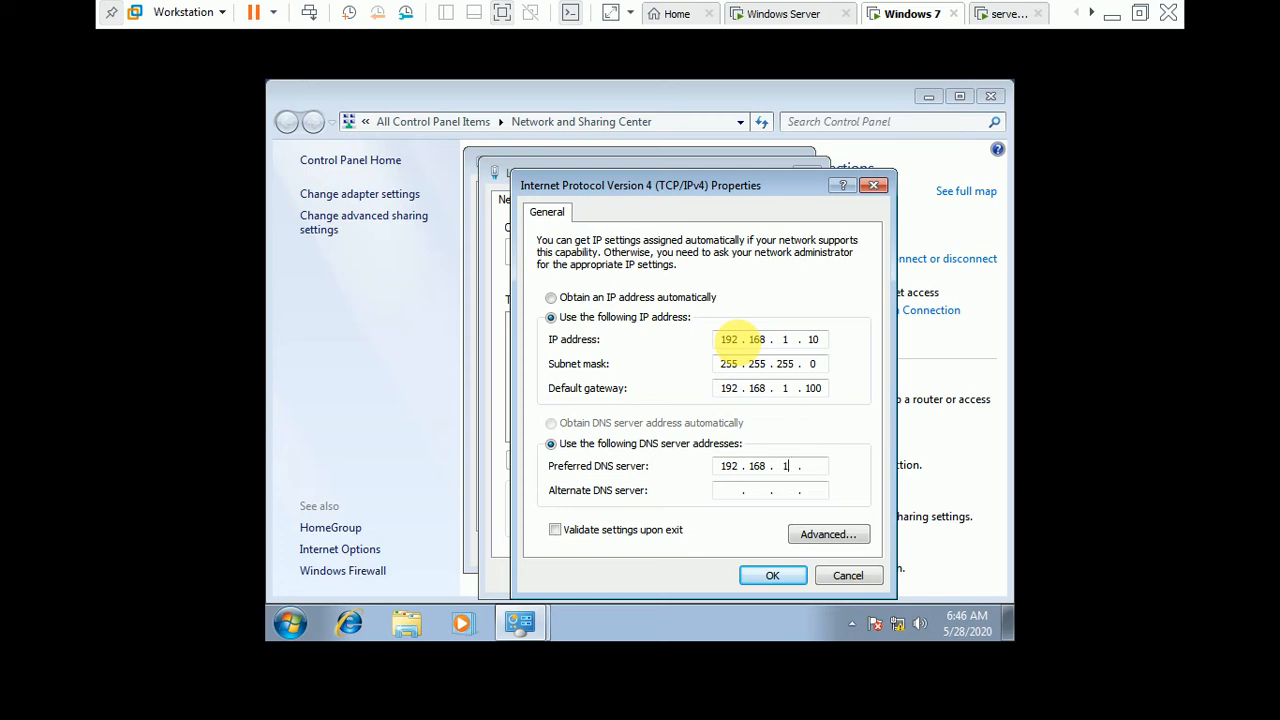
{"action": "key", "text": "Return"}
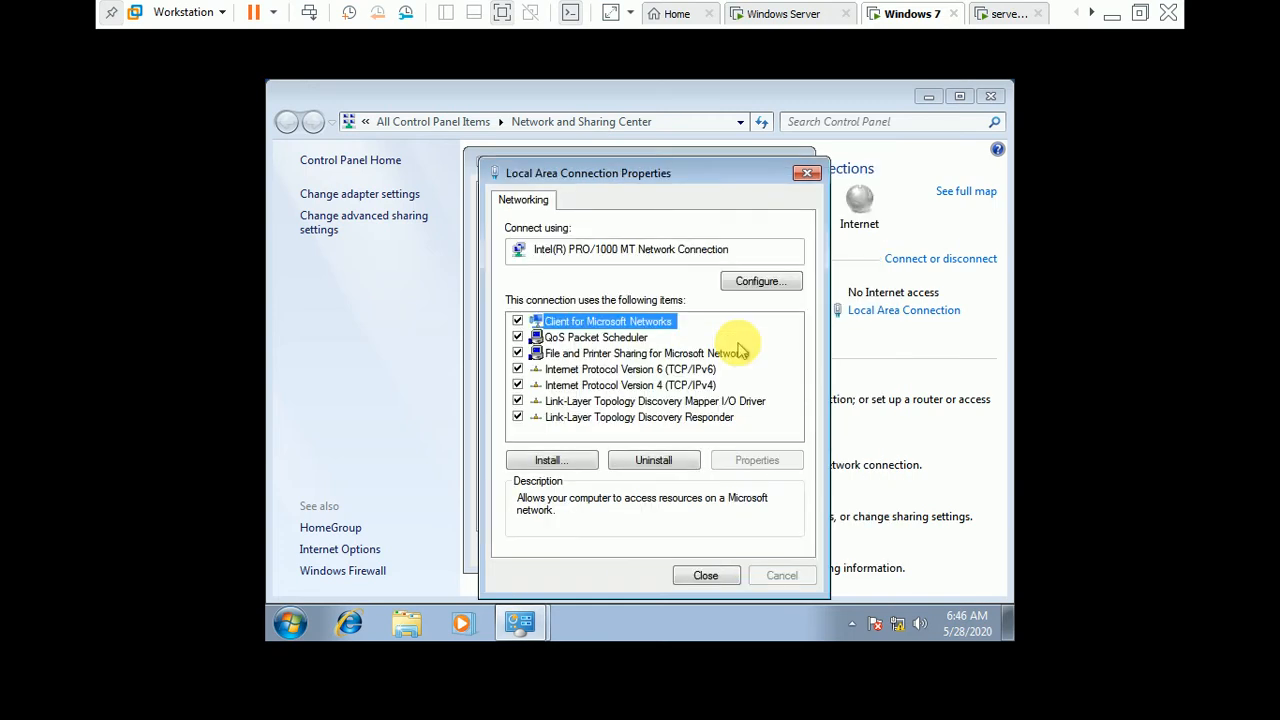
{"action": "left_click", "coordinate": [723, 577]}
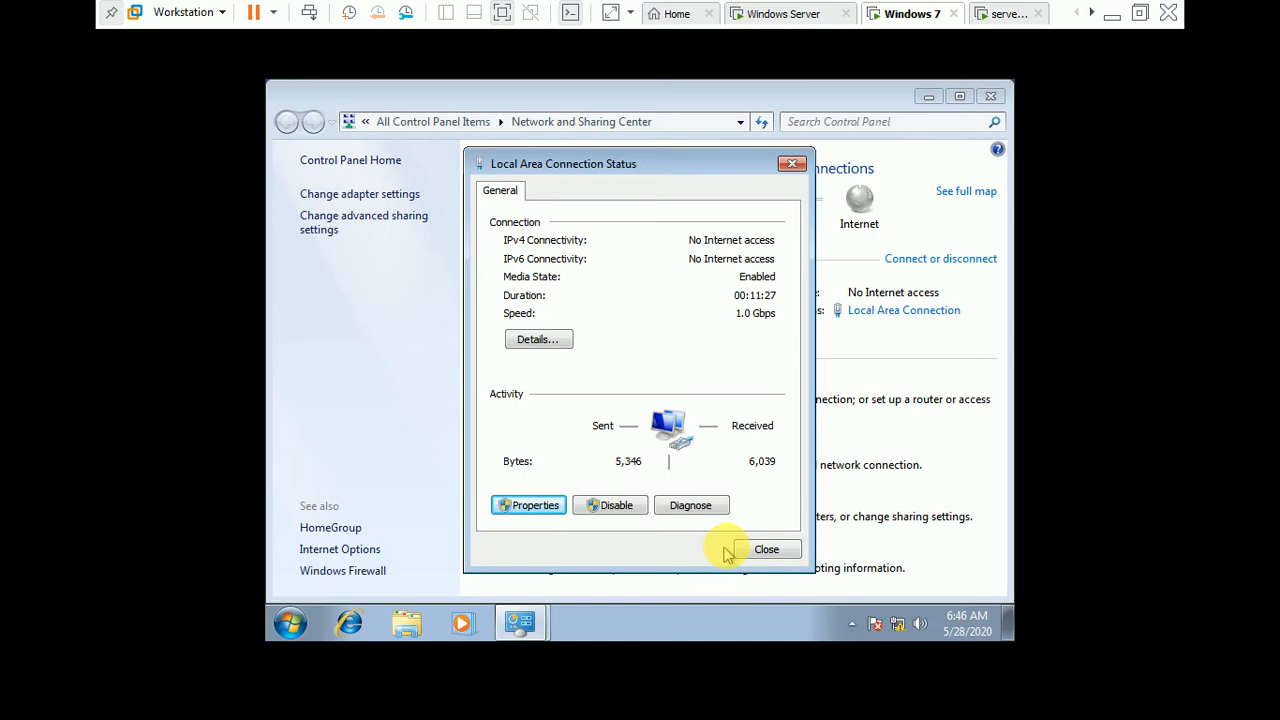
{"action": "left_click", "coordinate": [780, 556]}
{"action": "left_click", "coordinate": [990, 98]}
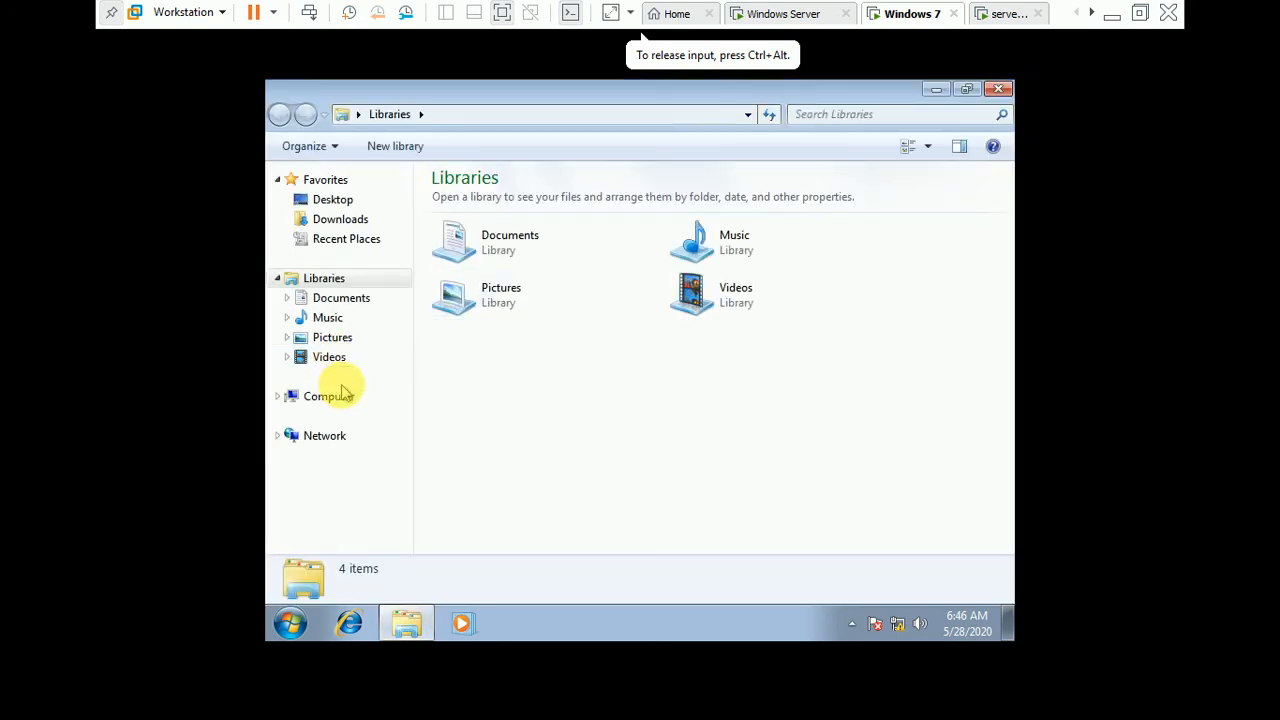
Step: Create a new folder named share on Local Disk (C:) of the Windows 7 machine
{"action": "left_click", "coordinate": [340, 396]}
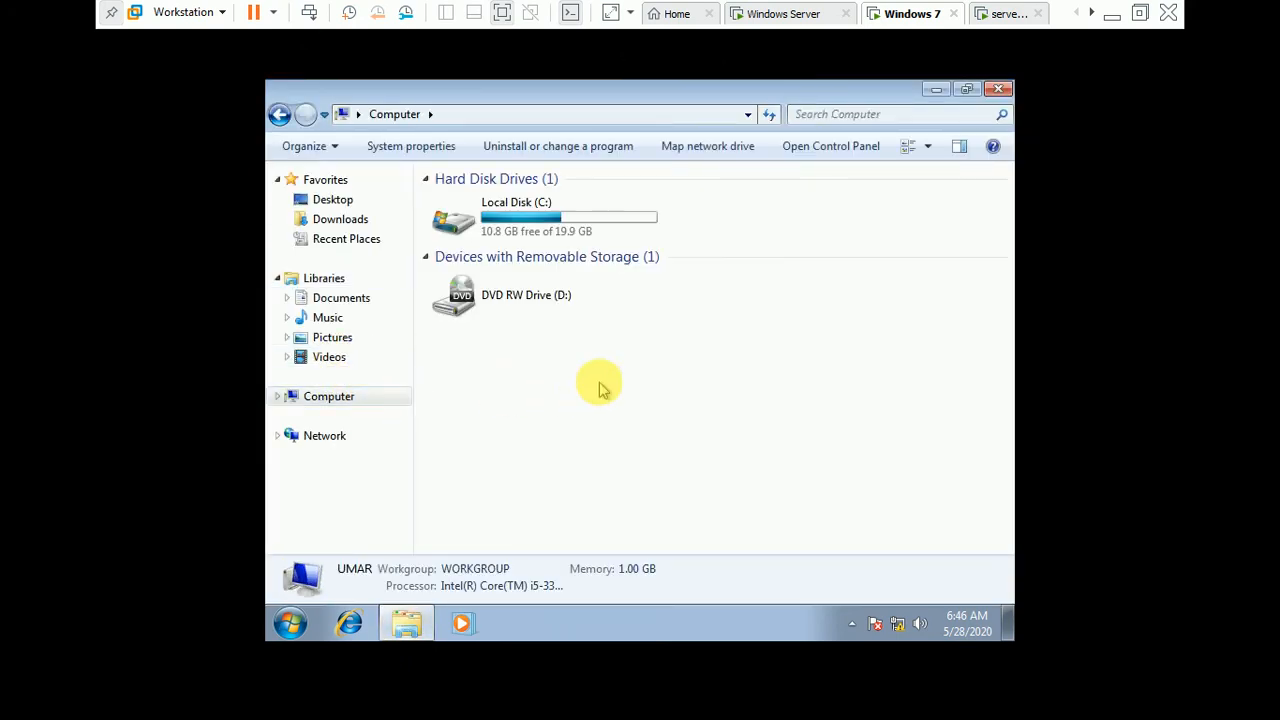
{"action": "right_click", "coordinate": [600, 388]}
{"action": "double_click", "coordinate": [566, 226]}
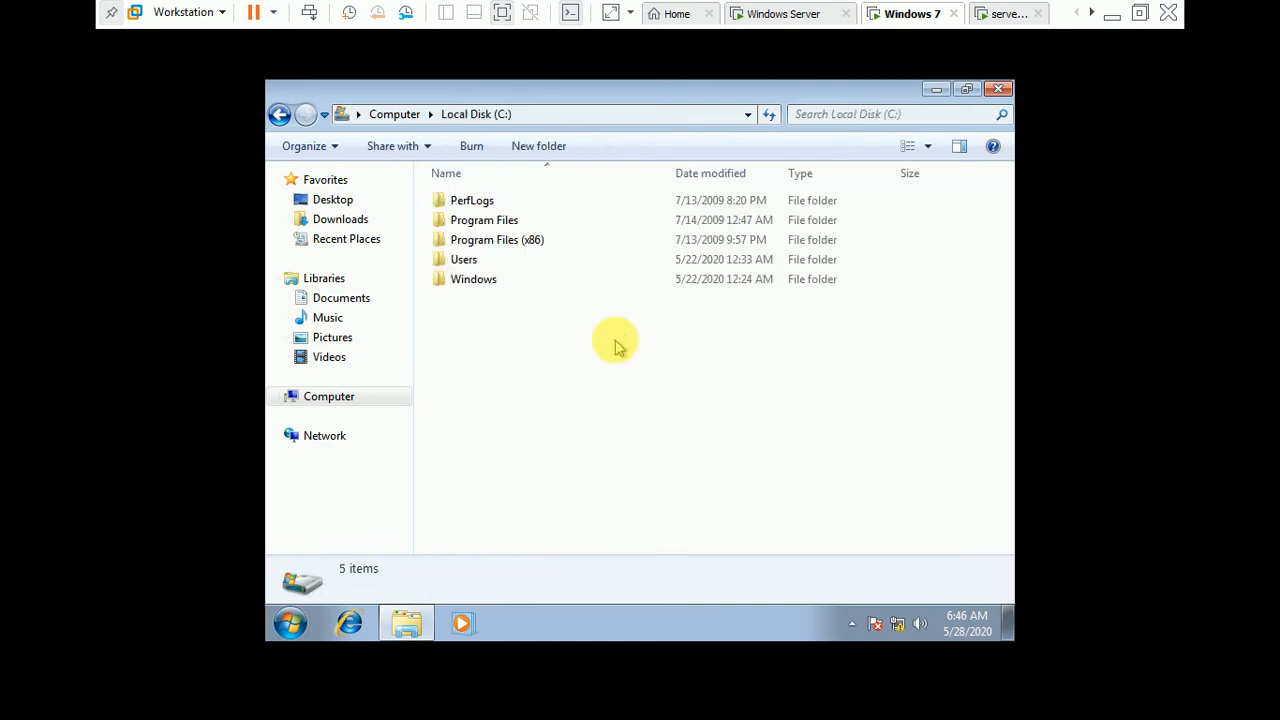
{"action": "right_click", "coordinate": [616, 364]}
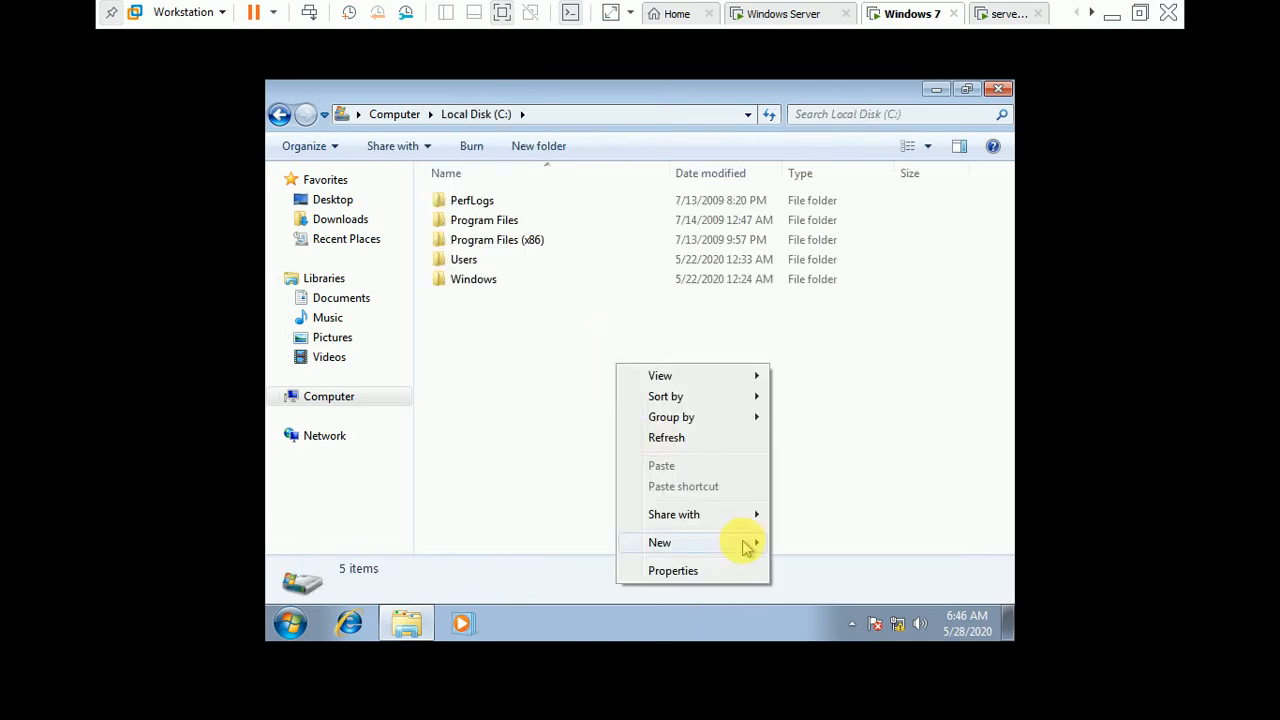
{"action": "mouse_move", "coordinate": [745, 547]}
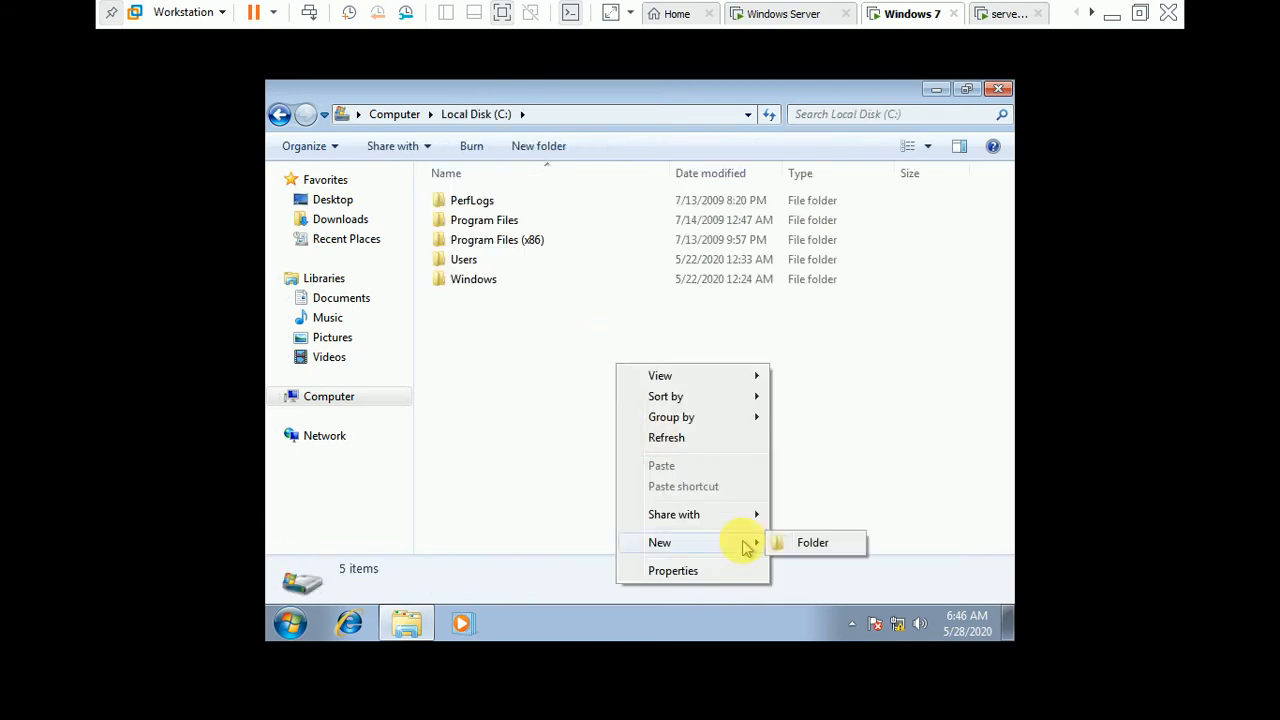
{"action": "left_click", "coordinate": [840, 543]}
{"action": "key", "text": "BackSpace"}
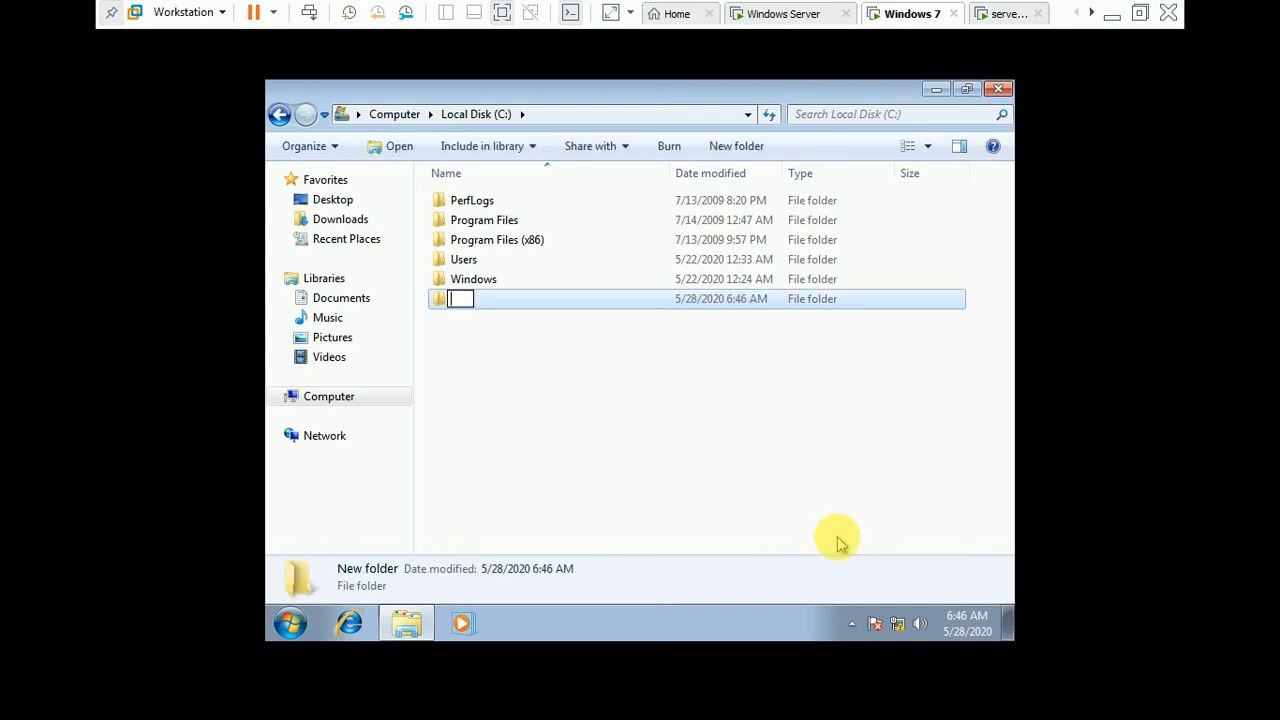
{"action": "key", "text": "Return"}
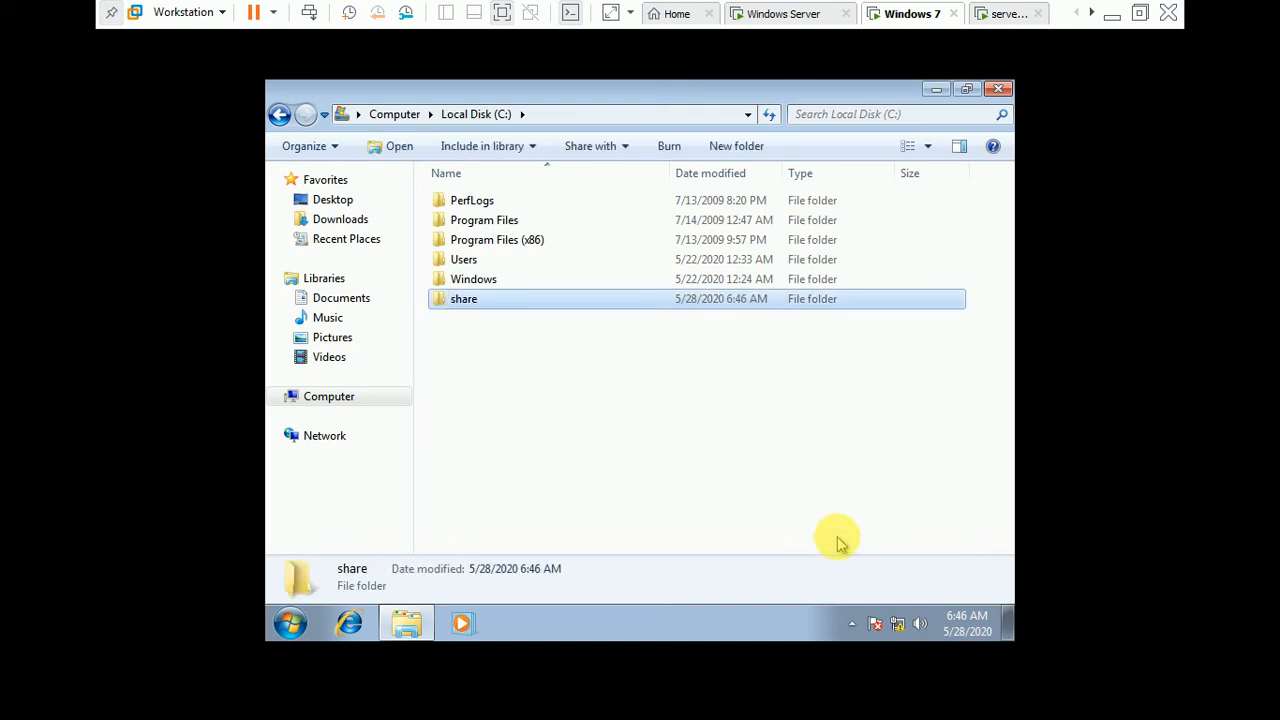
Step: Open the share folder's file sharing settings and add Everyone to the people it is shared with
{"action": "right_click", "coordinate": [635, 302]}
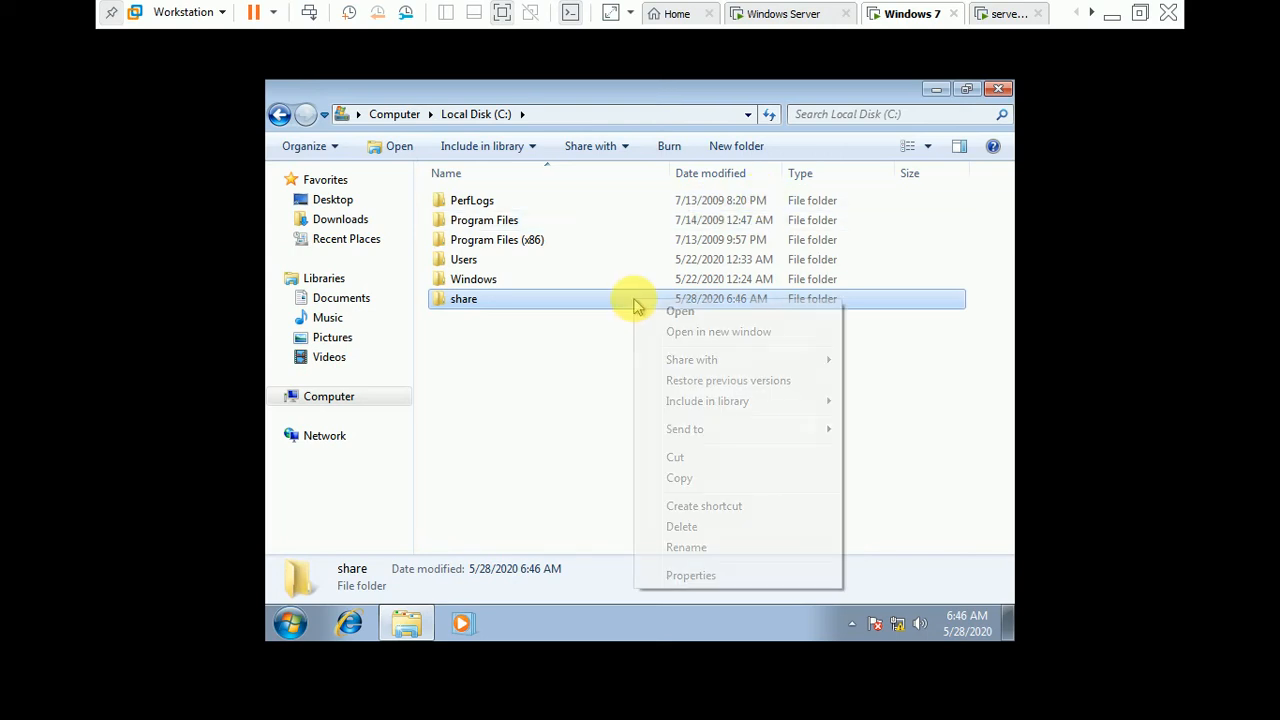
{"action": "left_click", "coordinate": [741, 577]}
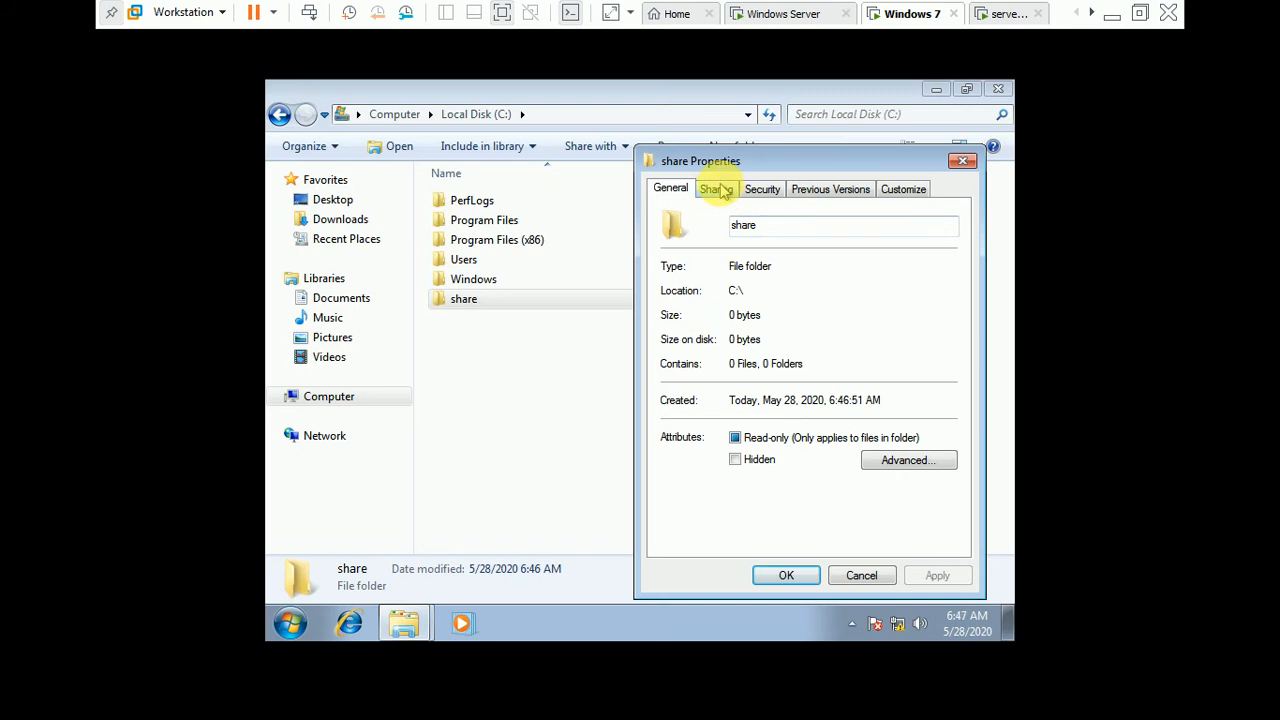
{"action": "left_click", "coordinate": [719, 190]}
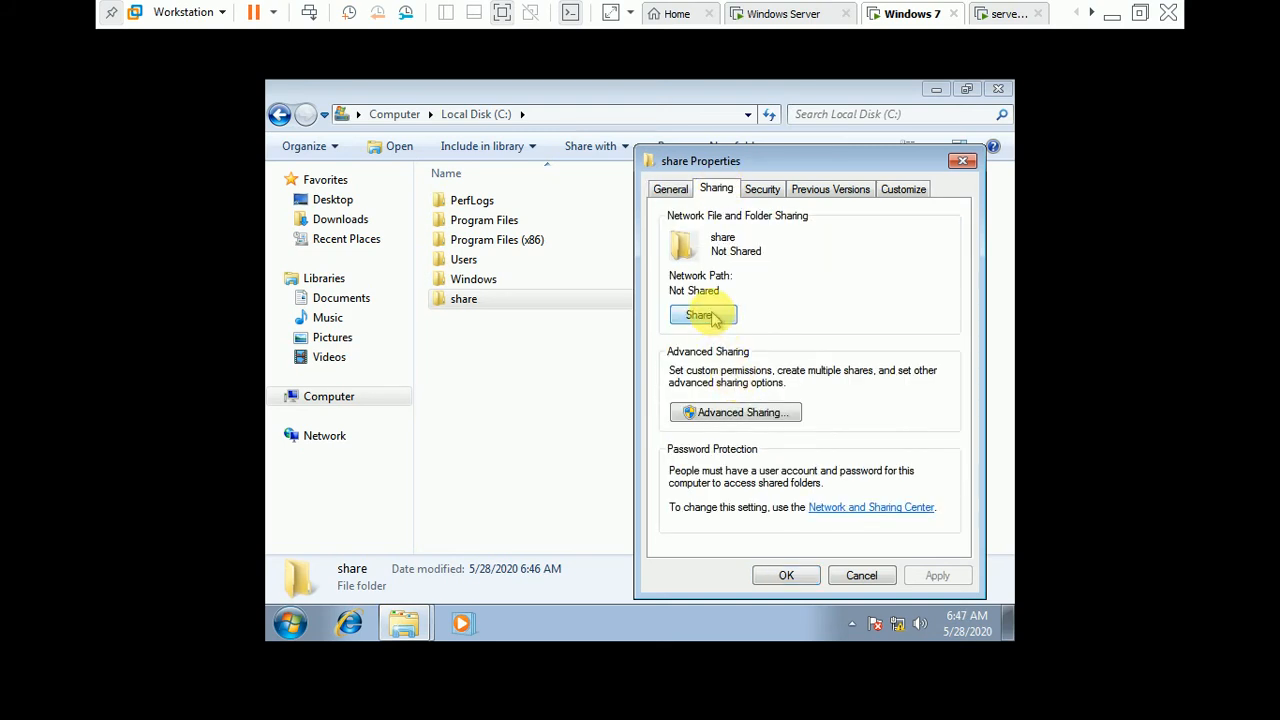
{"action": "left_click", "coordinate": [703, 315]}
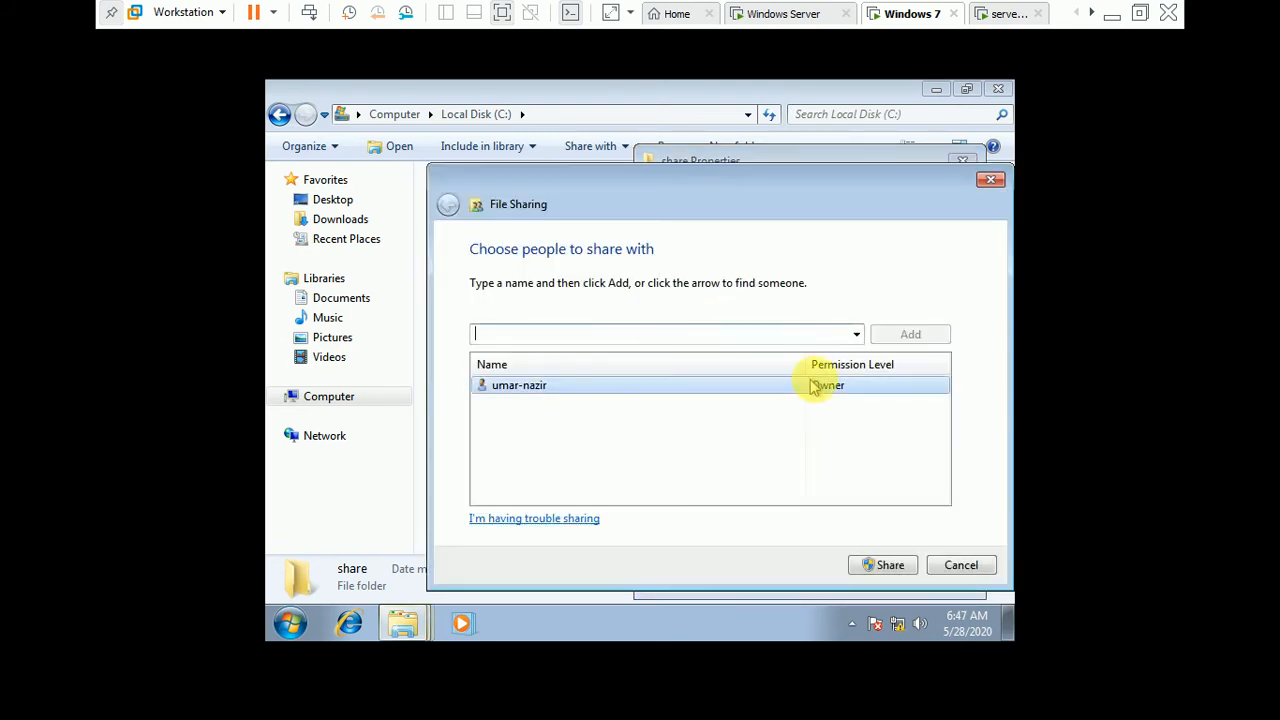
{"action": "left_click", "coordinate": [855, 336]}
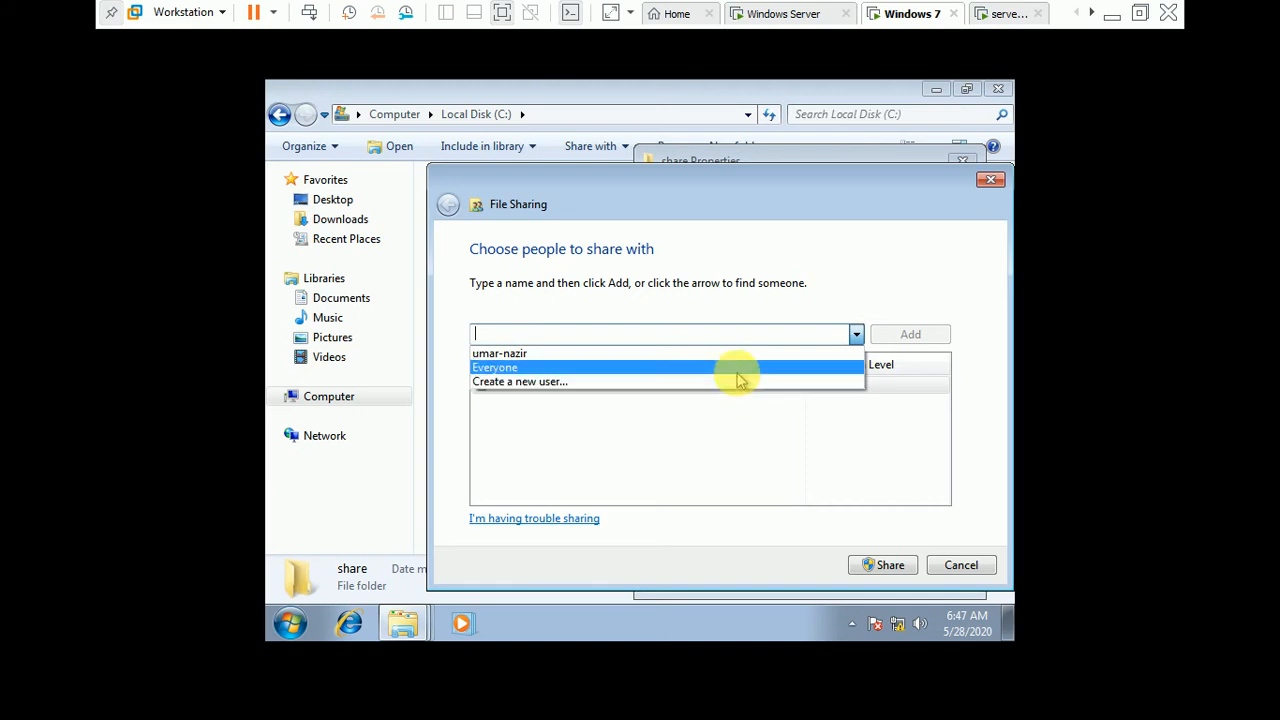
{"action": "left_click", "coordinate": [737, 369]}
{"action": "left_click", "coordinate": [905, 334]}
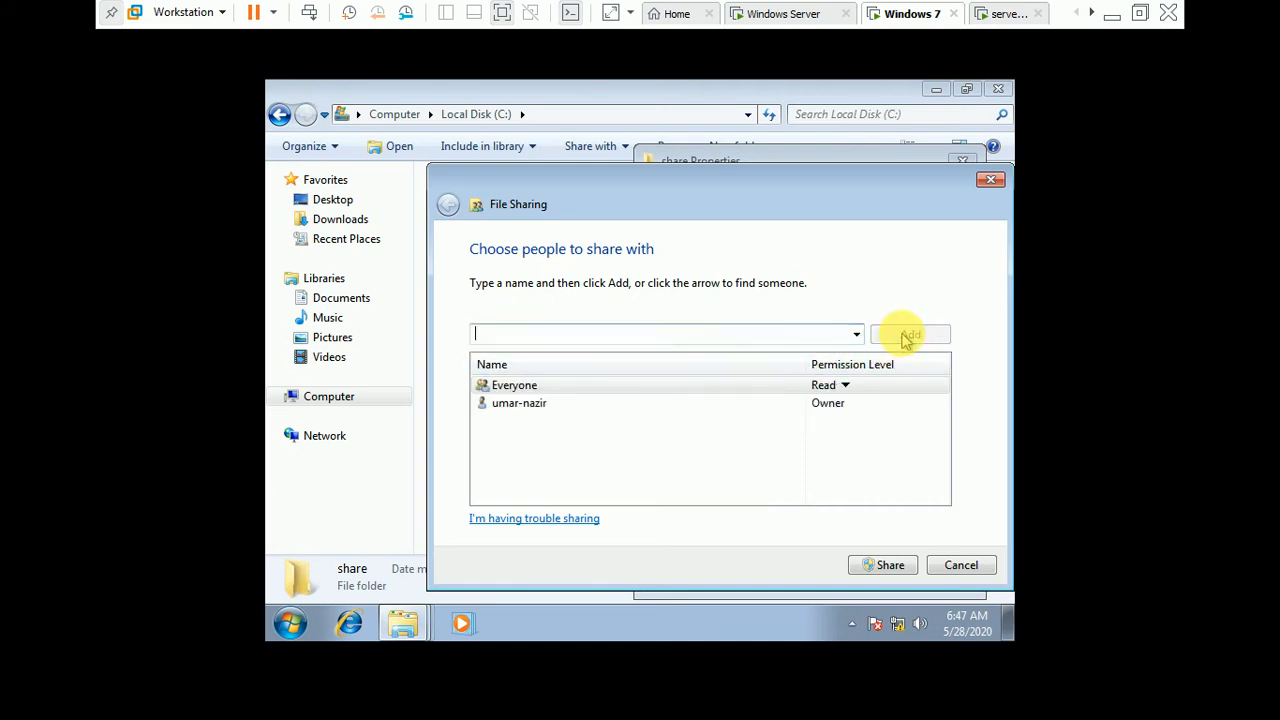
Step: Give Everyone Read/Write permission, share the folder on the network and close its properties
{"action": "left_click", "coordinate": [845, 390]}
{"action": "left_click", "coordinate": [888, 409]}
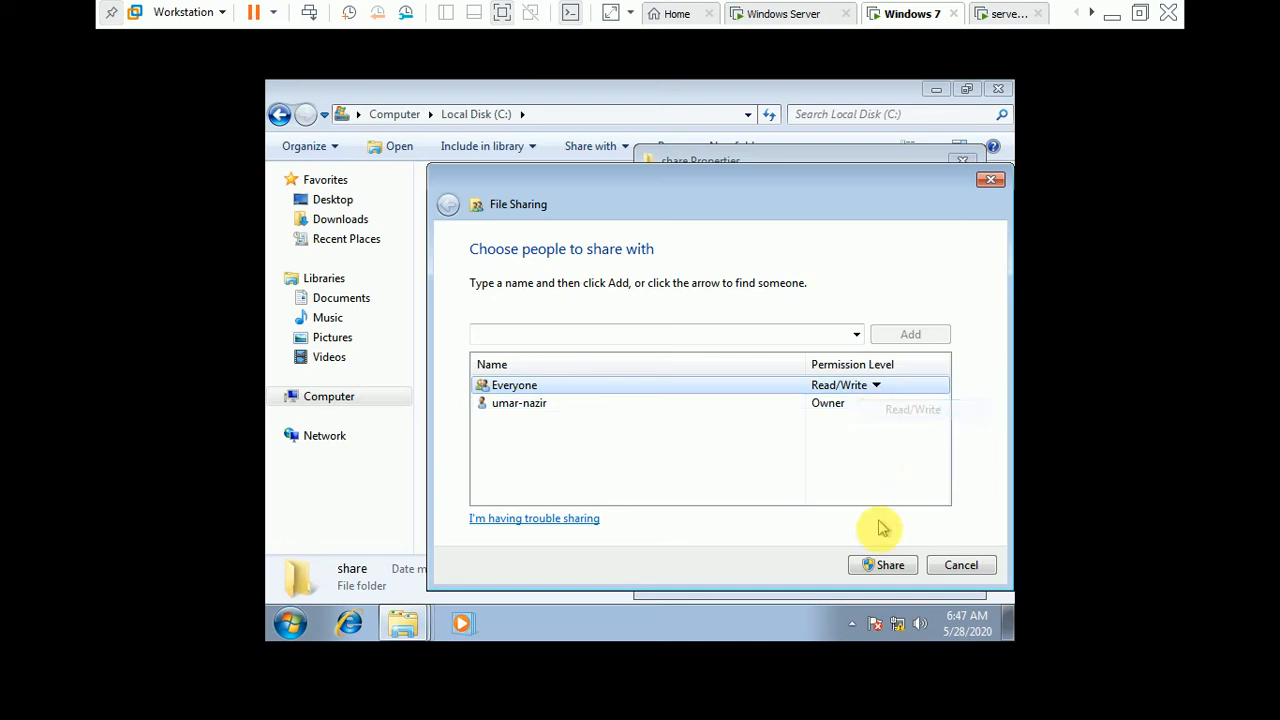
{"action": "left_click", "coordinate": [886, 565]}
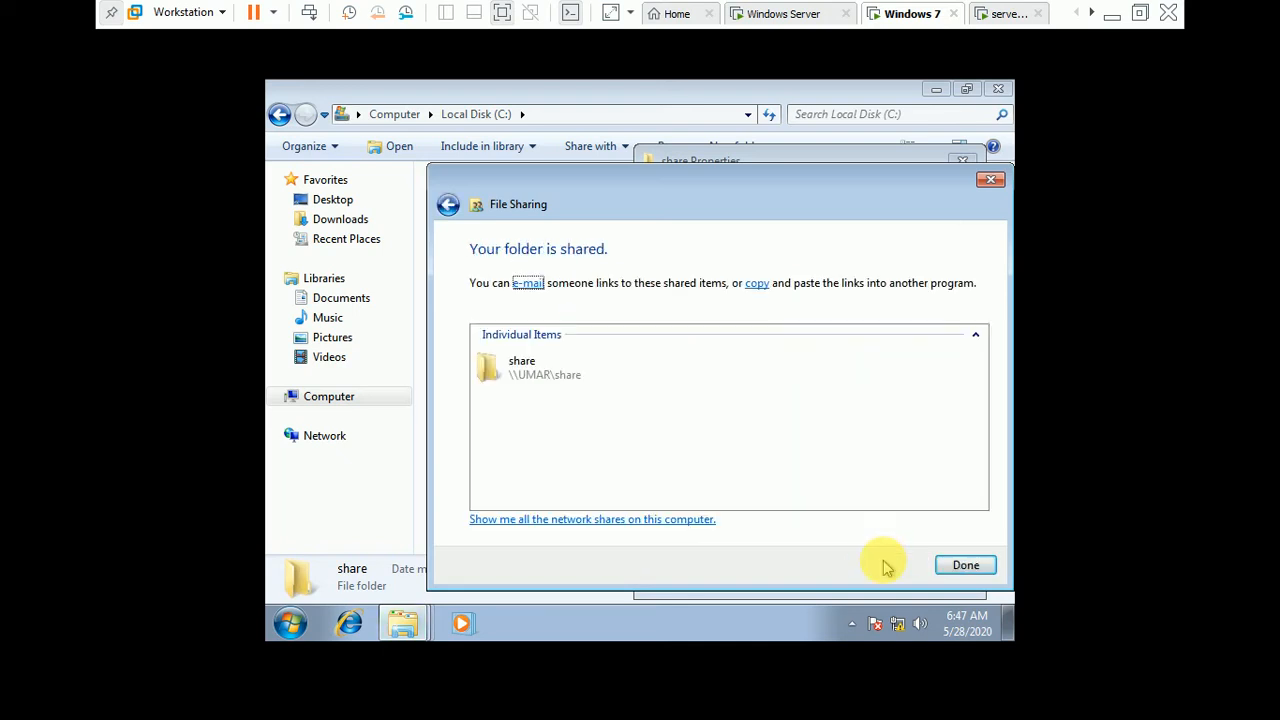
{"action": "left_click", "coordinate": [963, 566]}
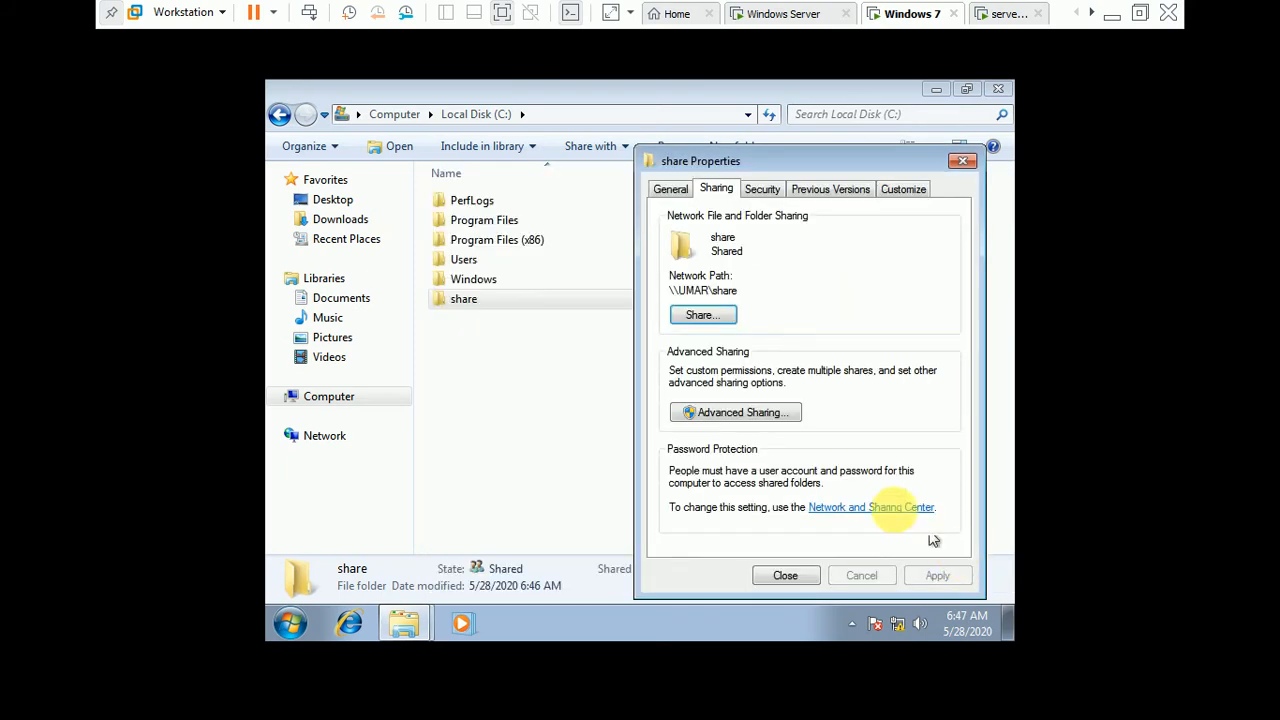
{"action": "left_click_drag", "start_coordinate": [745, 290], "coordinate": [667, 289]}
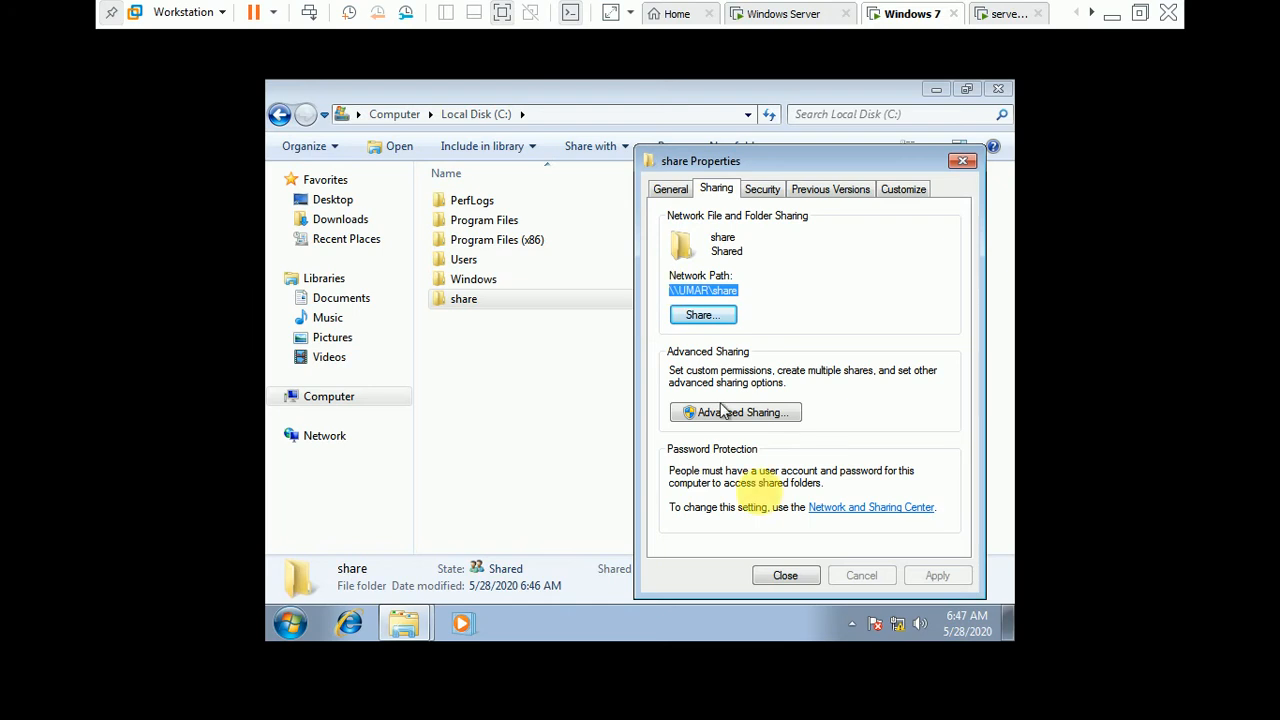
{"action": "left_click", "coordinate": [778, 572]}
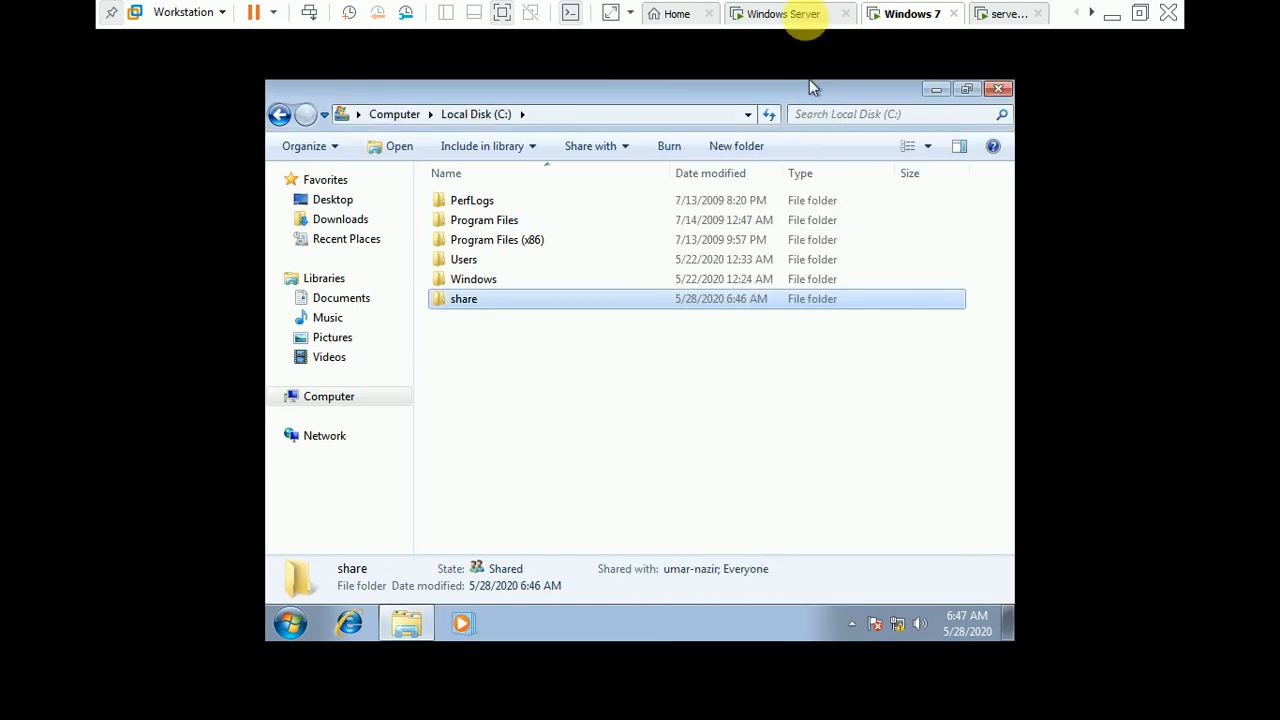
Step: Return to the Windows Server machine, continue with backup to a shared network folder and acknowledge the overwrite warning
{"action": "left_click", "coordinate": [800, 14]}
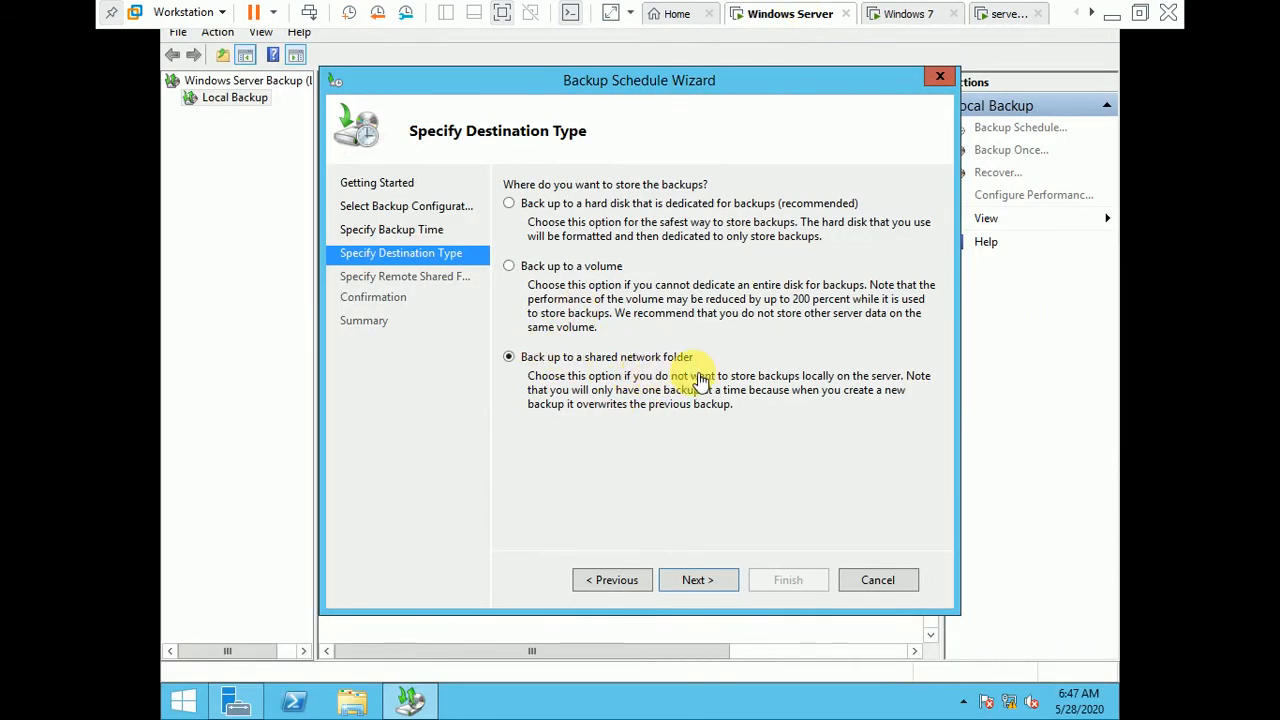
{"action": "left_click", "coordinate": [700, 580]}
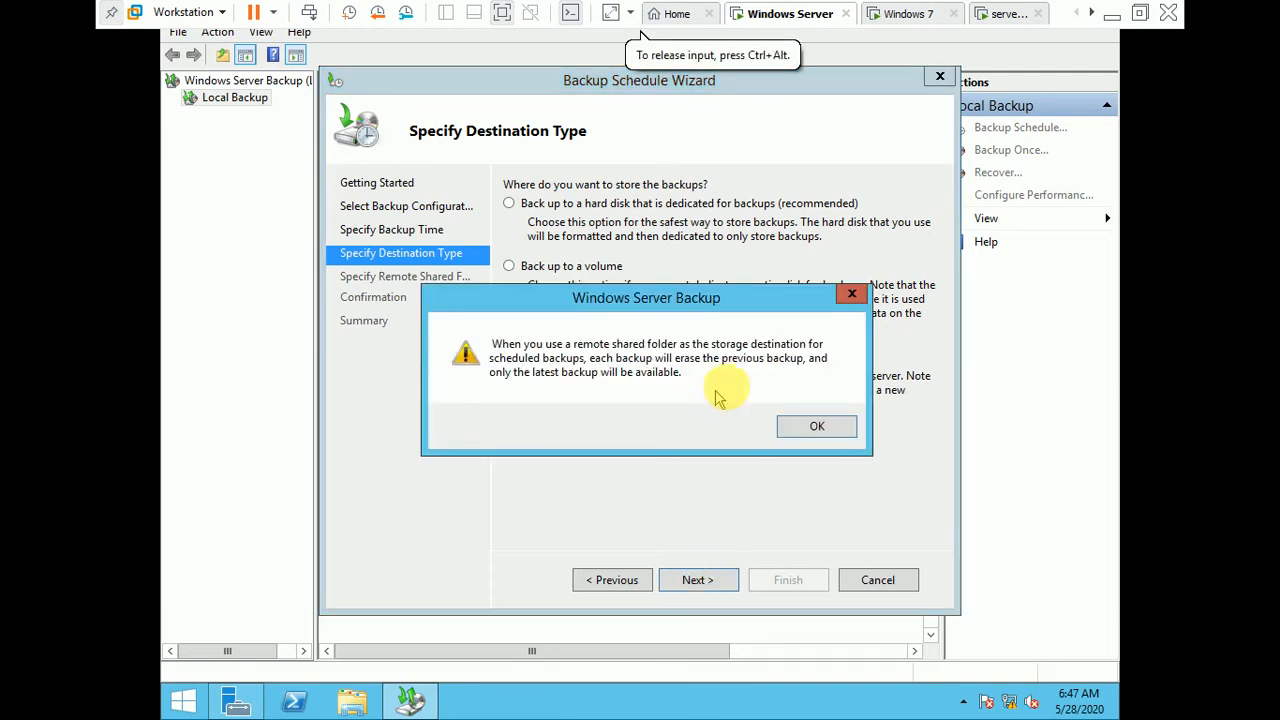
{"action": "left_click", "coordinate": [820, 424]}
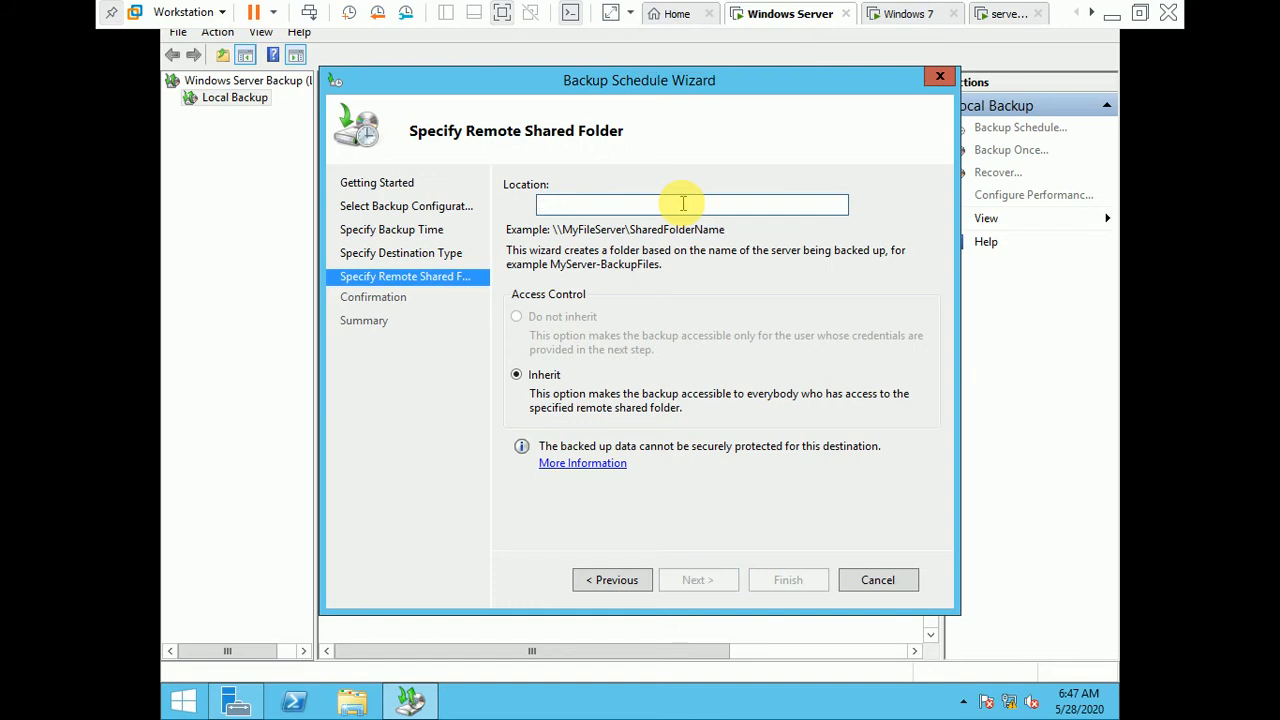
Step: Try to use \\192.168.1.10 as the remote shared folder location and dismiss the resulting message
{"action": "type", "text": "\\\\"}
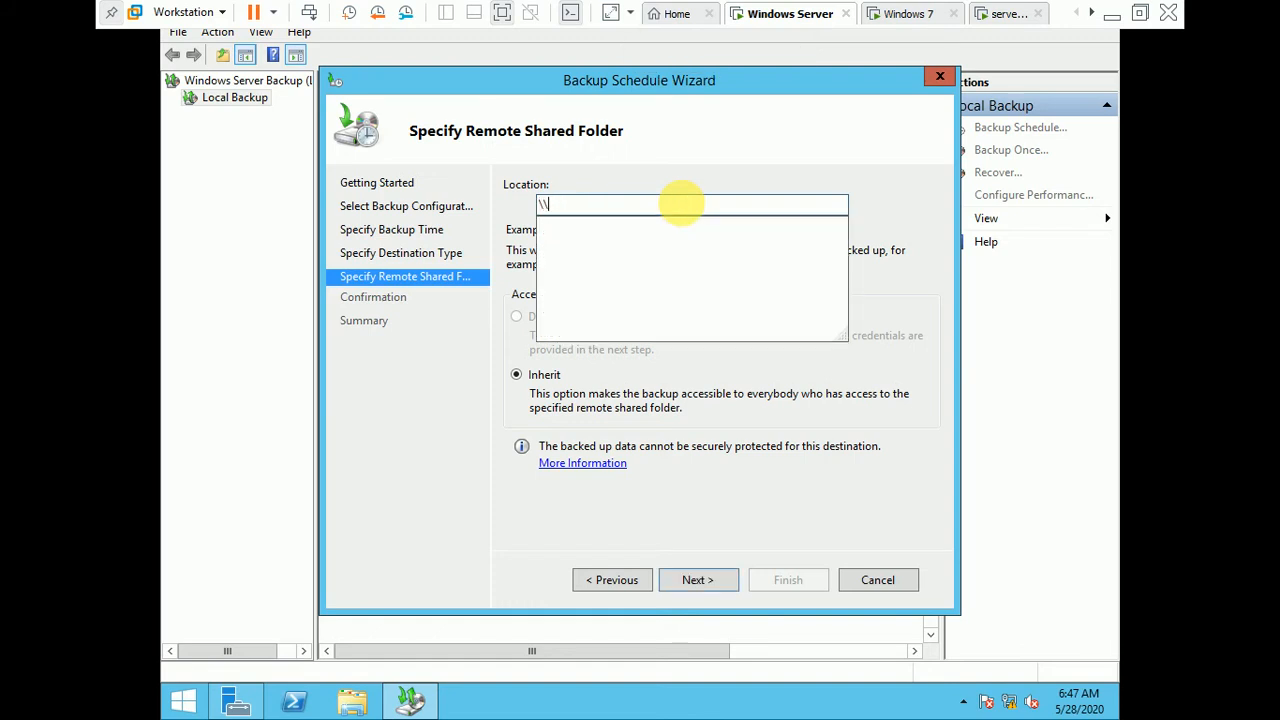
{"action": "type", "text": "192.168.1.10"}
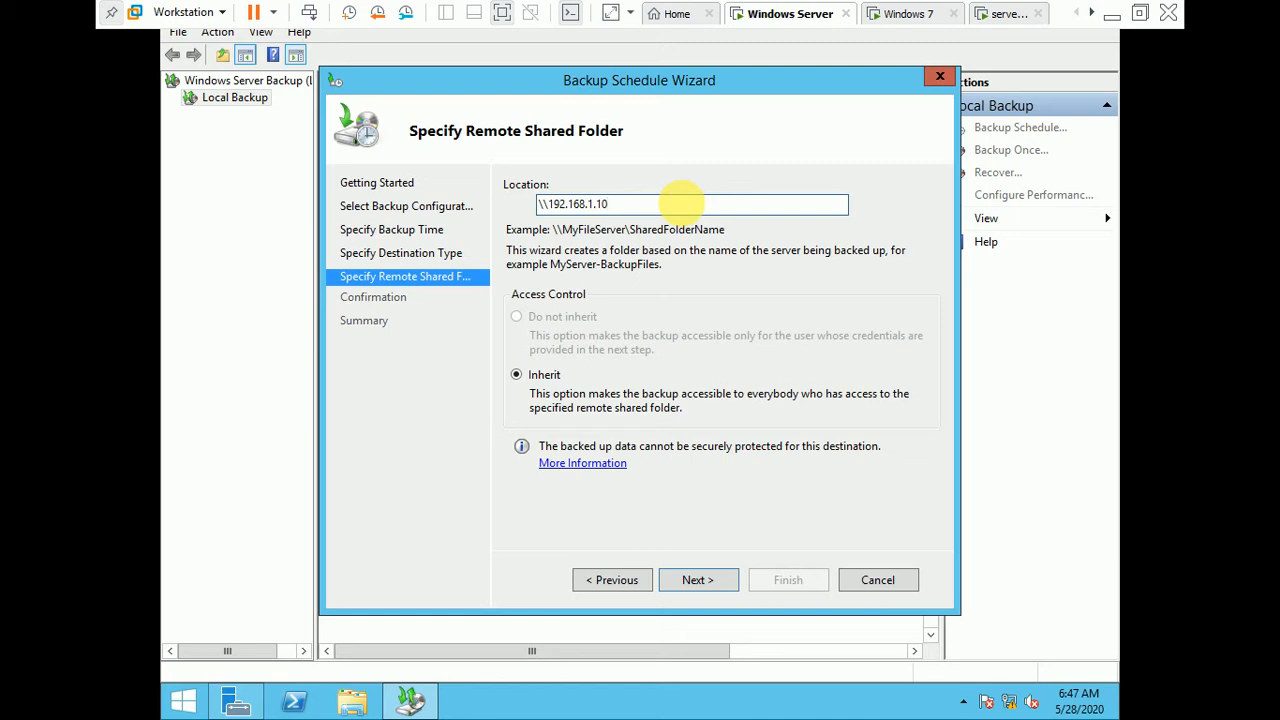
{"action": "key", "text": "Return"}
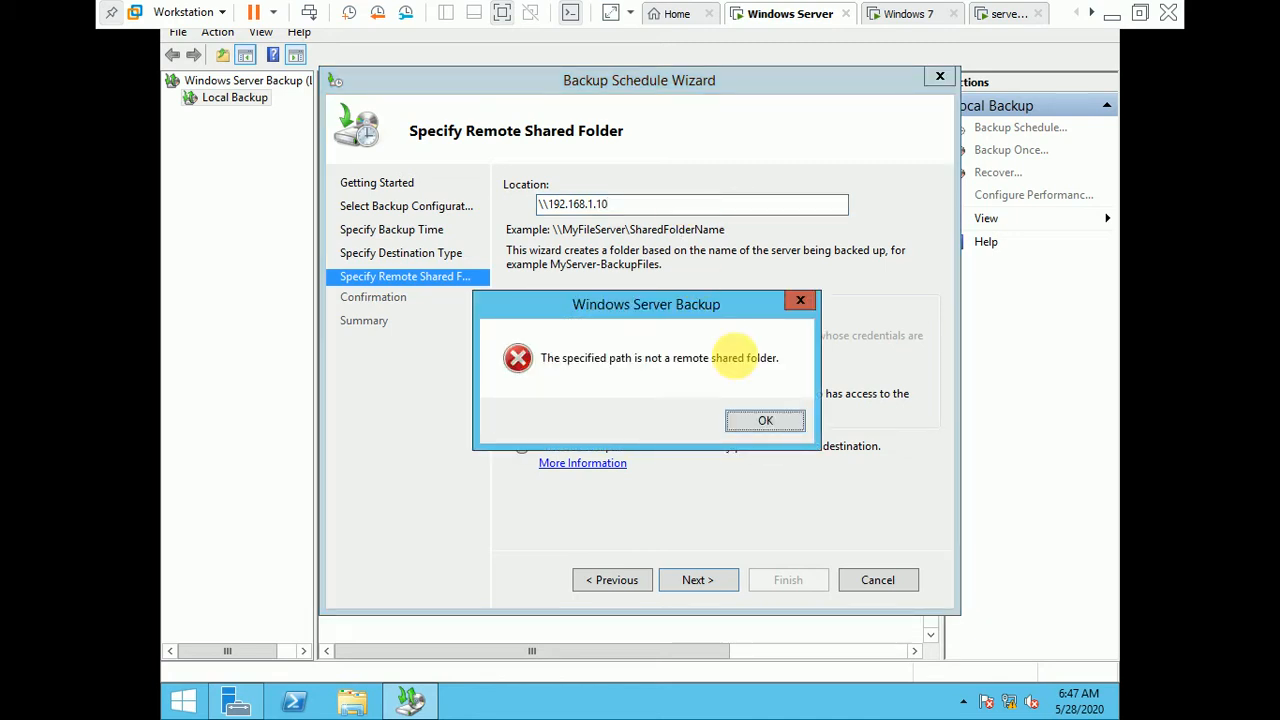
{"action": "left_click", "coordinate": [766, 423]}
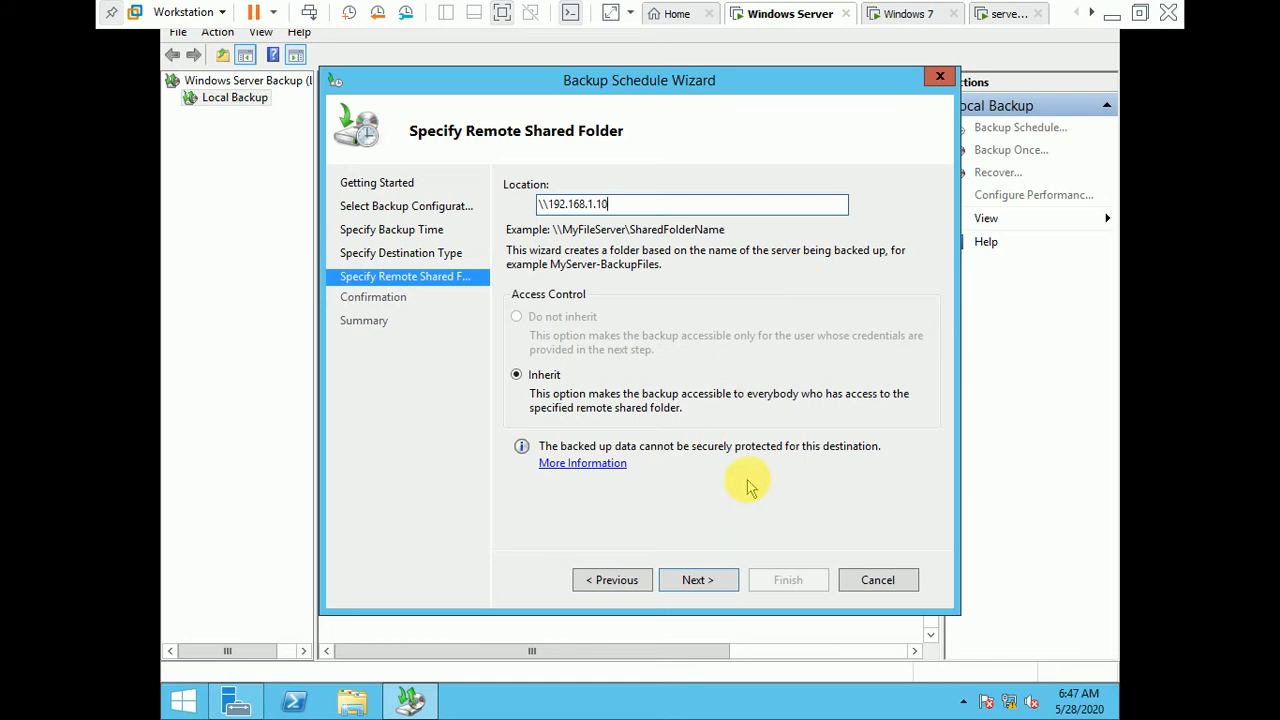
Step: Look up the network path of the share folder in its sharing properties on the Windows 7 machine
{"action": "left_click", "coordinate": [910, 14]}
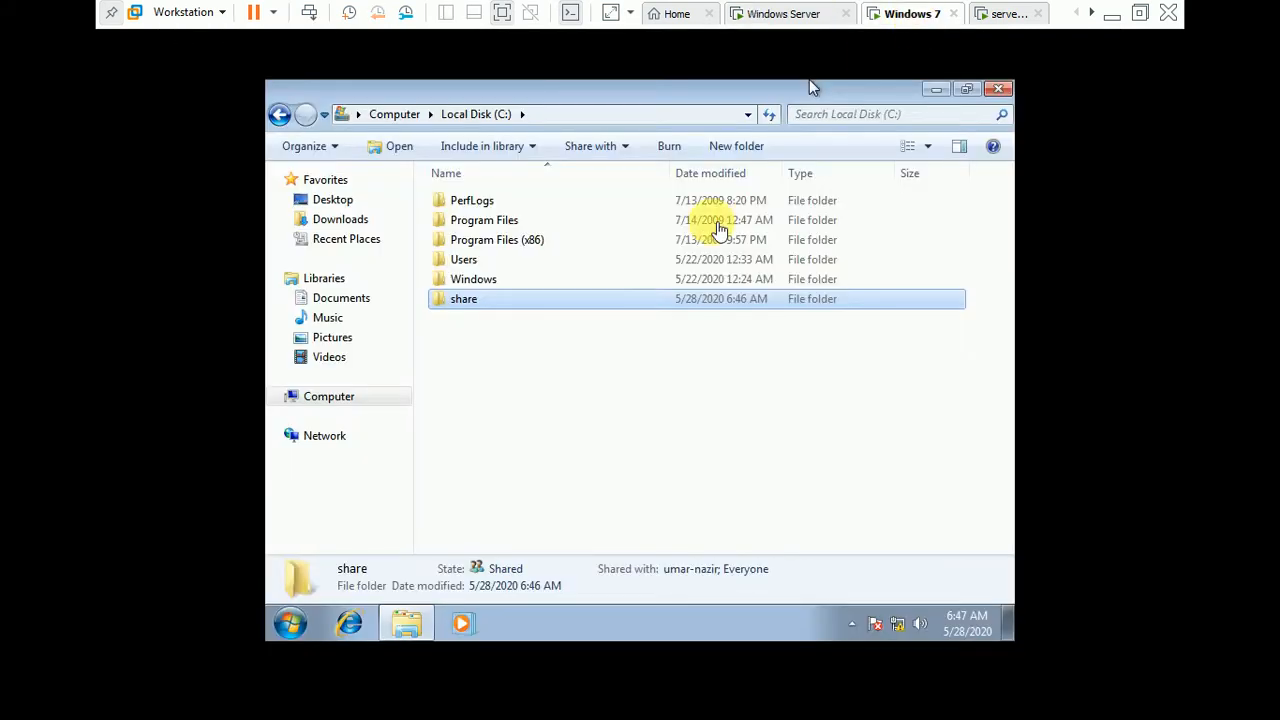
{"action": "right_click", "coordinate": [555, 303]}
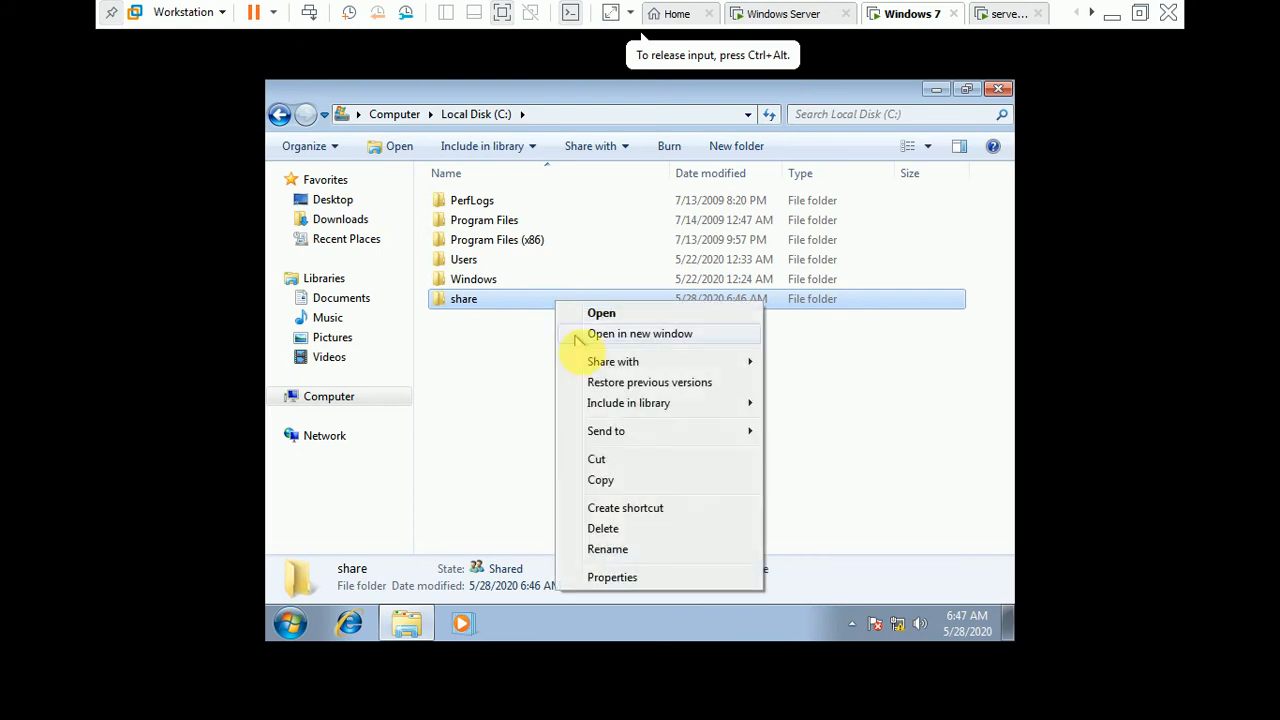
{"action": "left_click", "coordinate": [650, 584]}
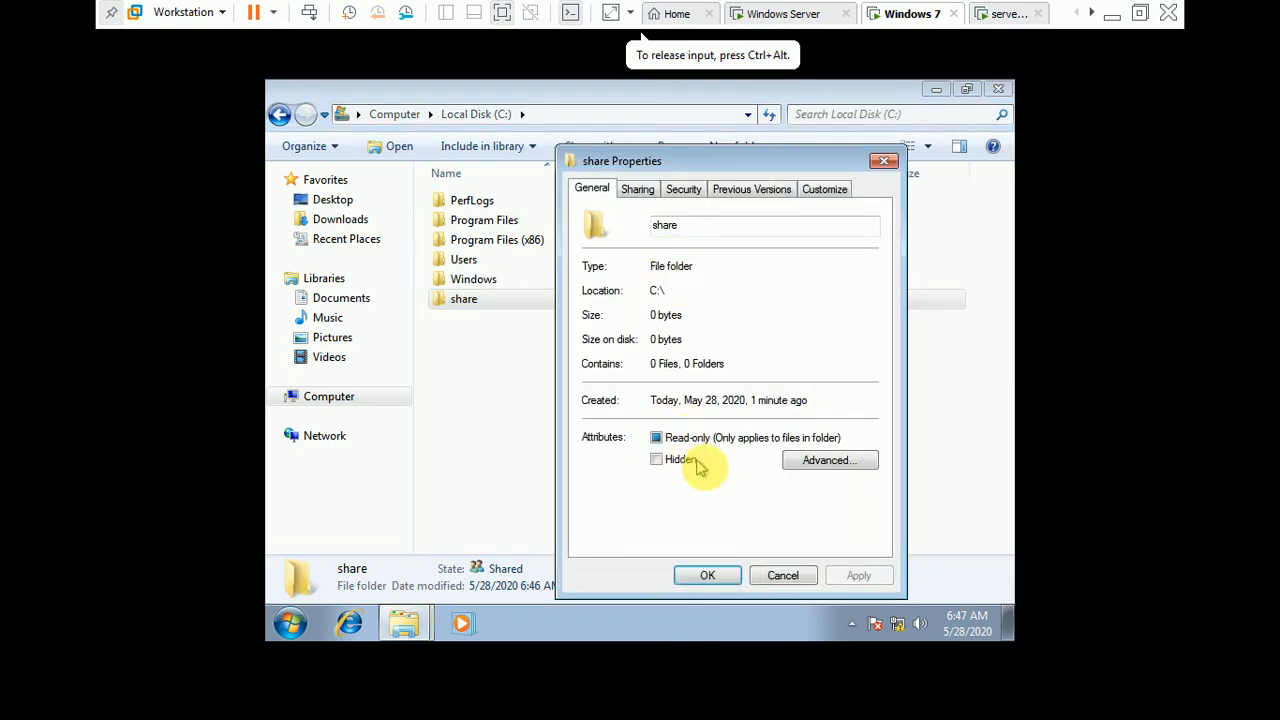
{"action": "left_click", "coordinate": [640, 190]}
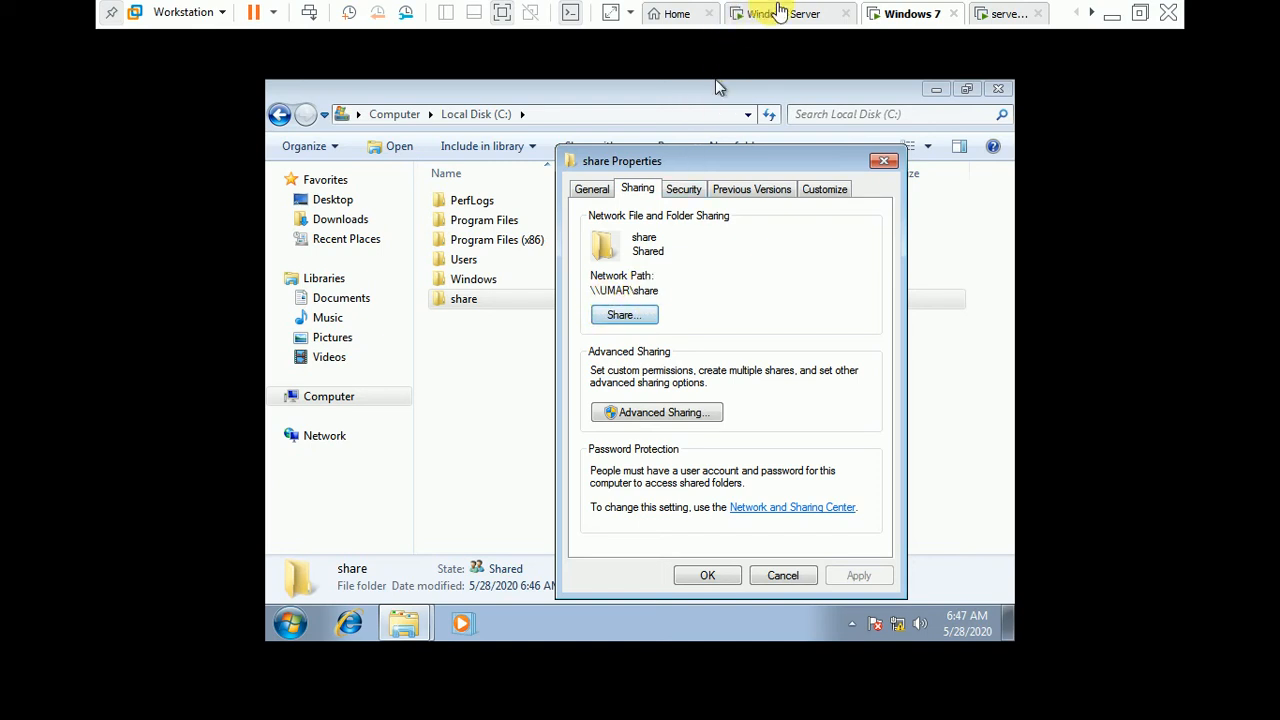
Step: Try the Windows 7 share folder's network path as the remote shared folder location in the Windows Server backup schedule
{"action": "left_click", "coordinate": [782, 13]}
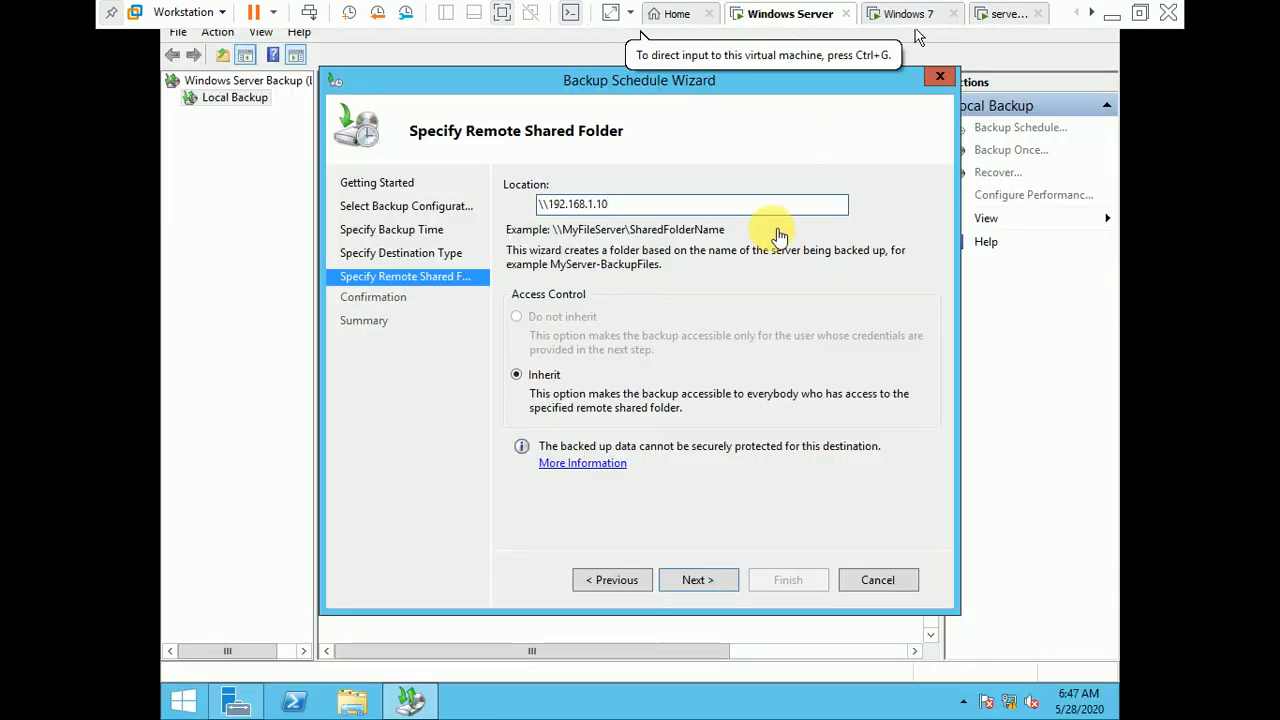
{"action": "left_click", "coordinate": [754, 204]}
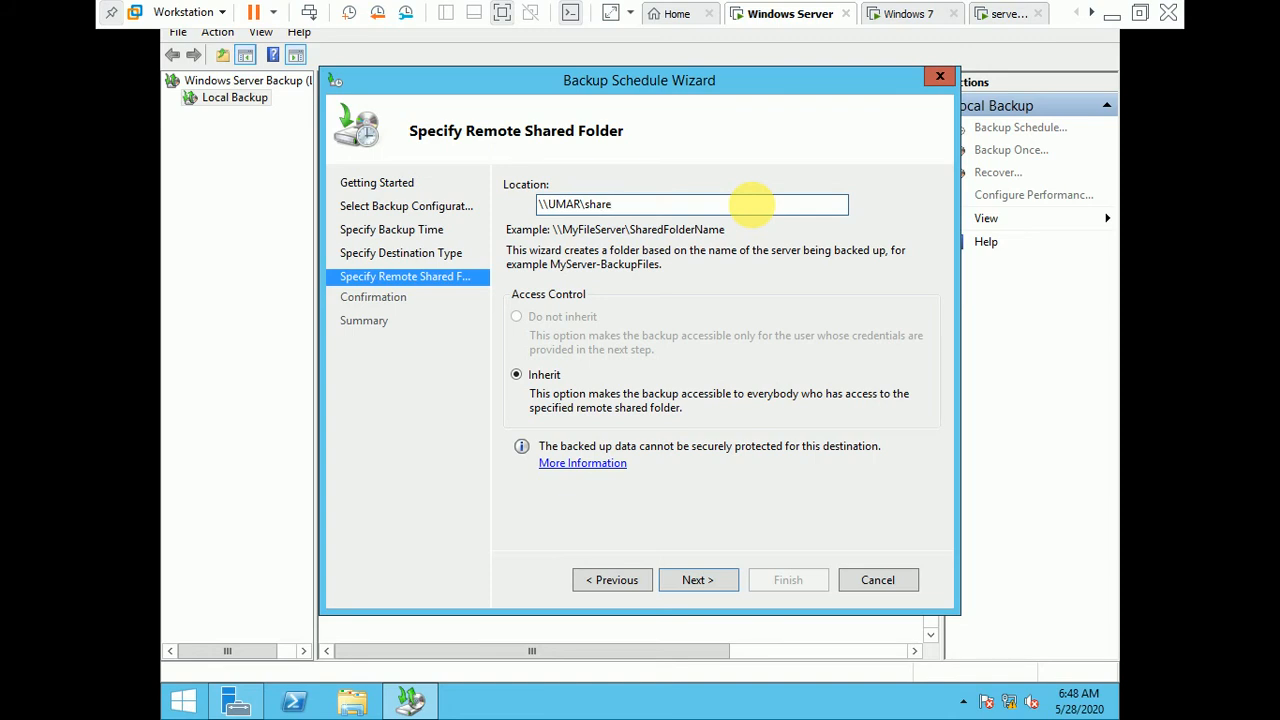
{"action": "key", "text": "Return"}
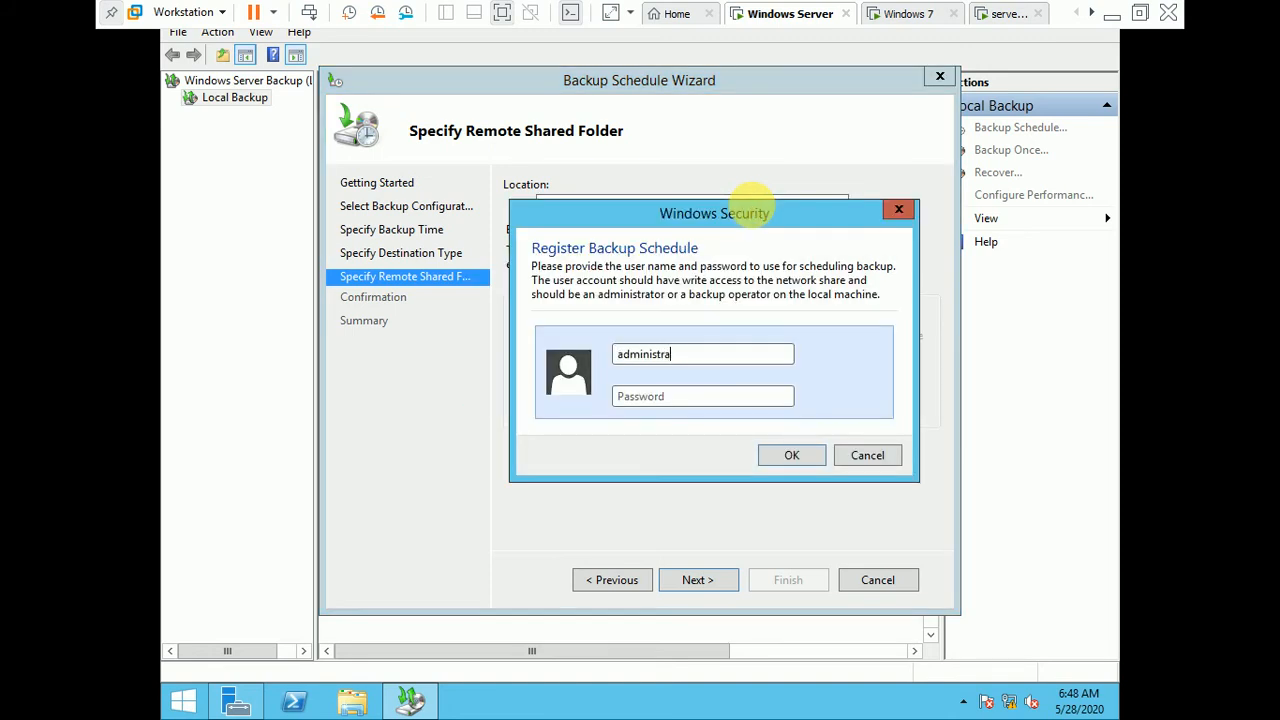
Step: Try to register the backup schedule with the administrator account and its password, and cancel the credentials request
{"action": "key", "text": "Tab"}
{"action": "type", "text": "Pa"}
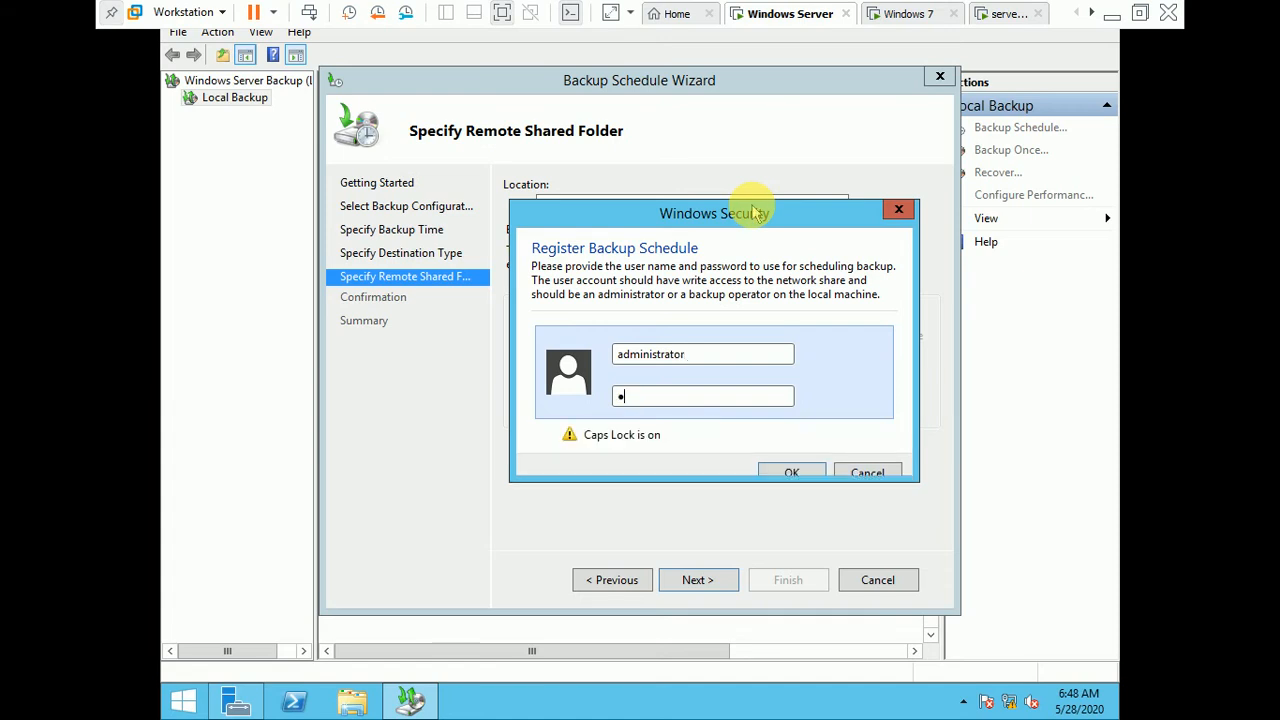
{"action": "type", "text": "●●●●●●"}
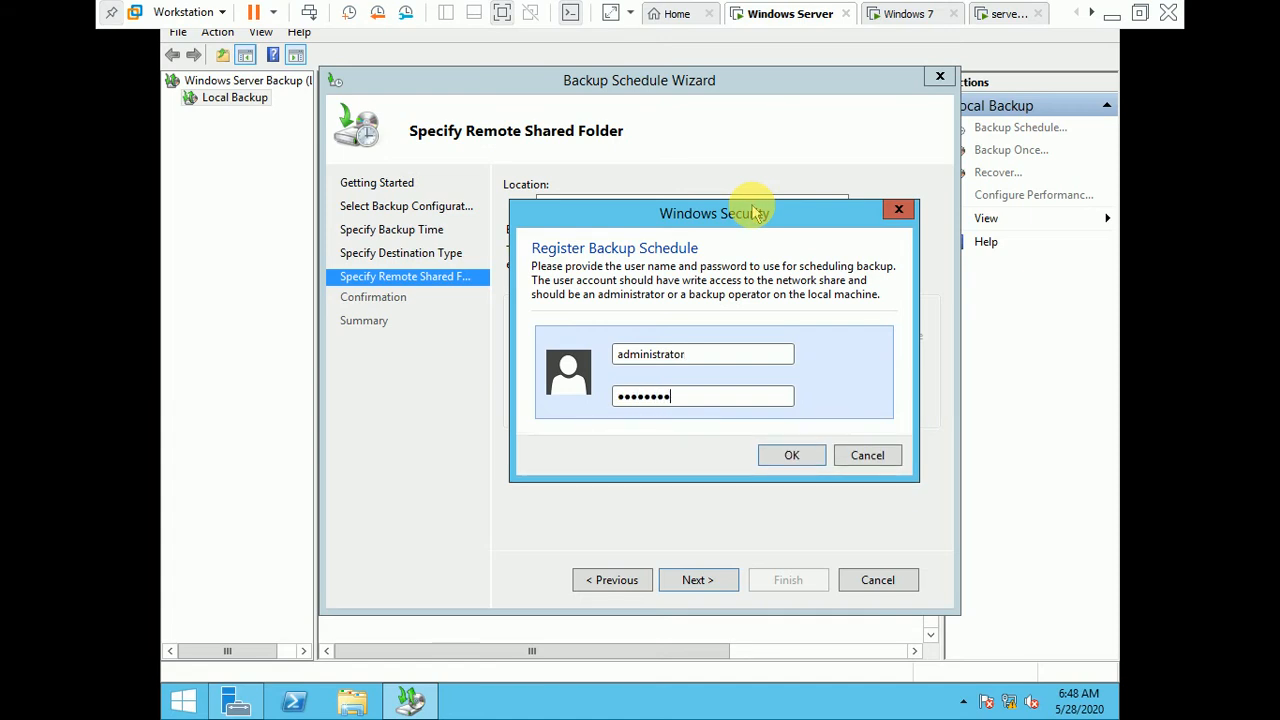
{"action": "key", "text": "Return"}
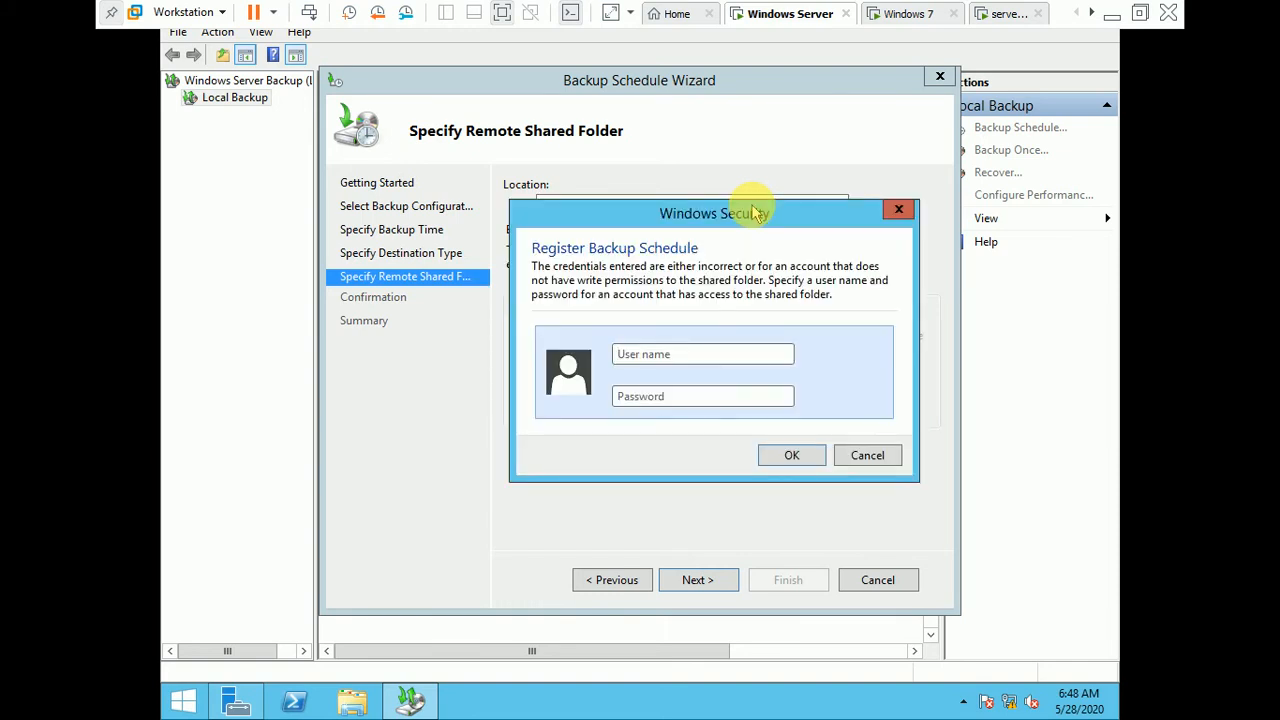
{"action": "left_click", "coordinate": [878, 452]}
Step: Switch to the server02 virtual machine and sign in as Administrator with the account password
{"action": "left_click", "coordinate": [1002, 13]}
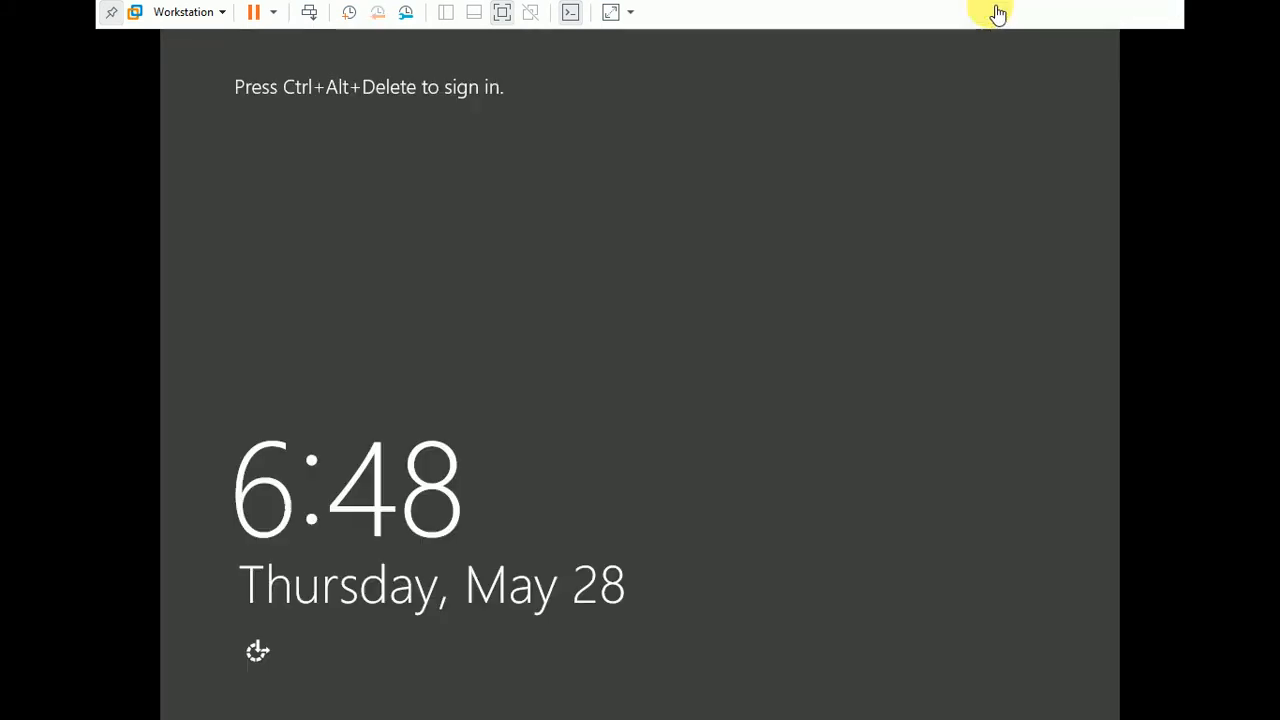
{"action": "left_click", "coordinate": [310, 13]}
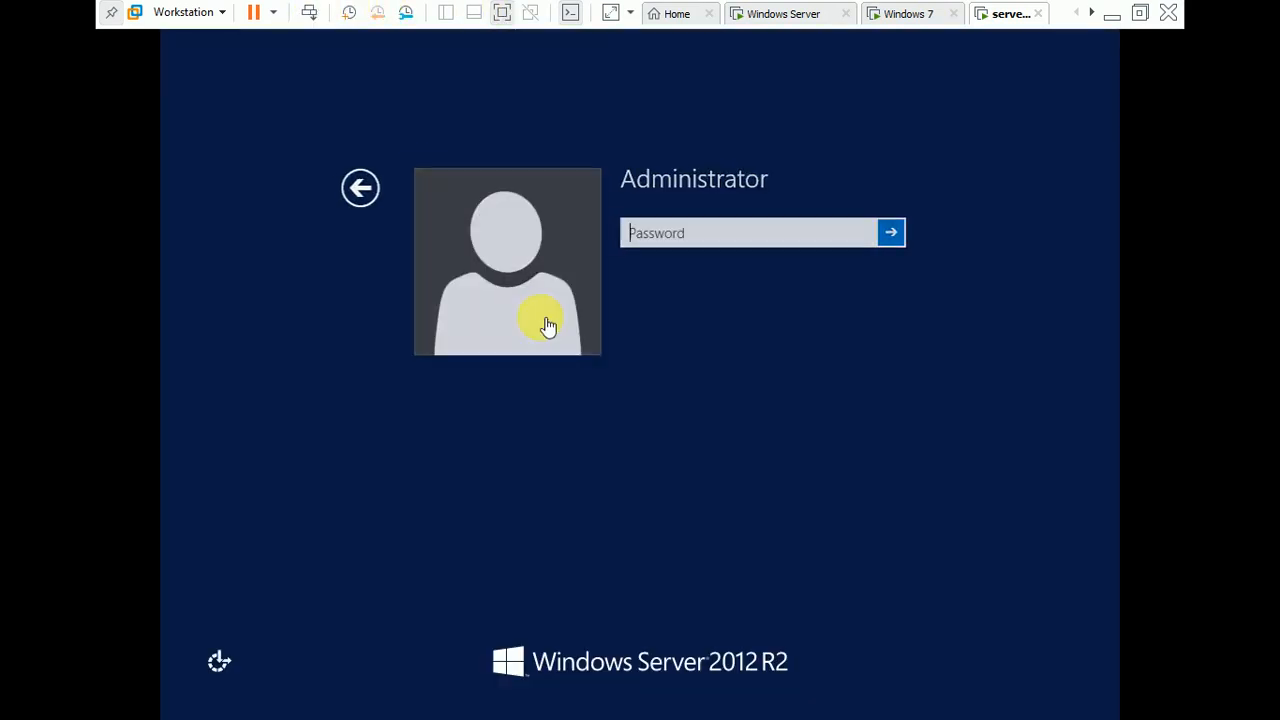
{"action": "left_click", "coordinate": [763, 236]}
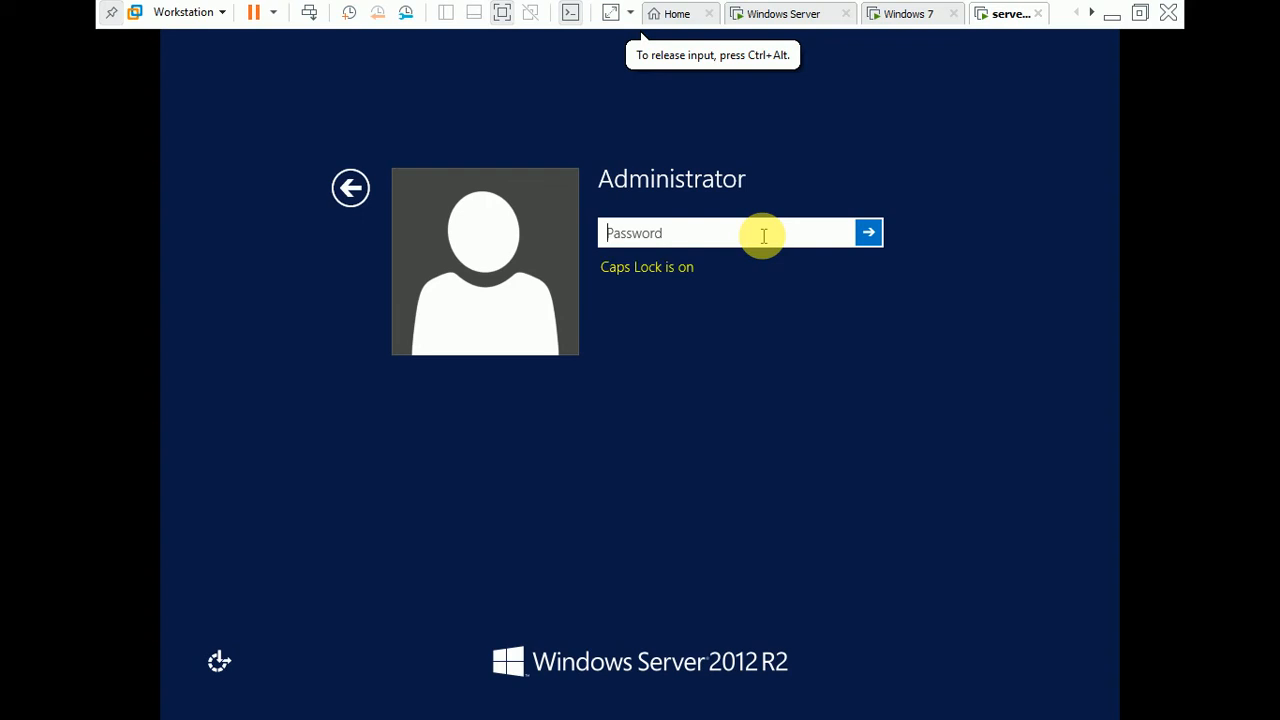
{"action": "type", "text": "P"}
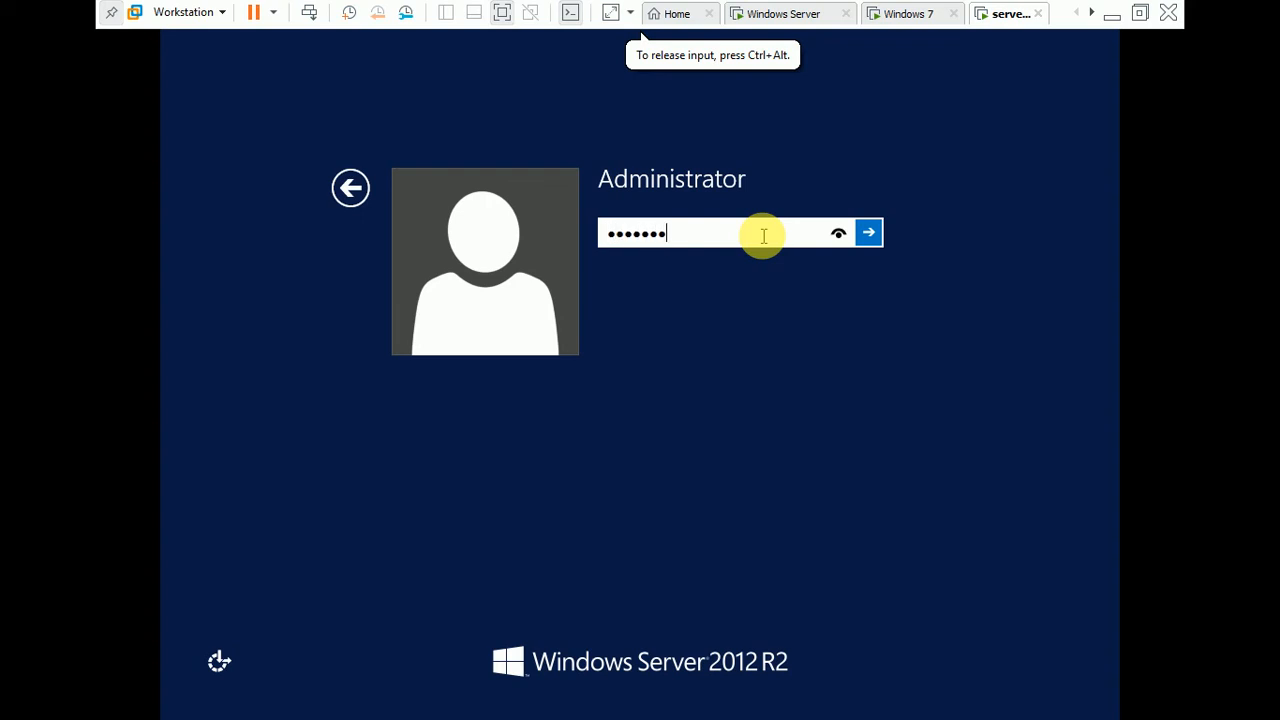
{"action": "key", "text": "Return"}
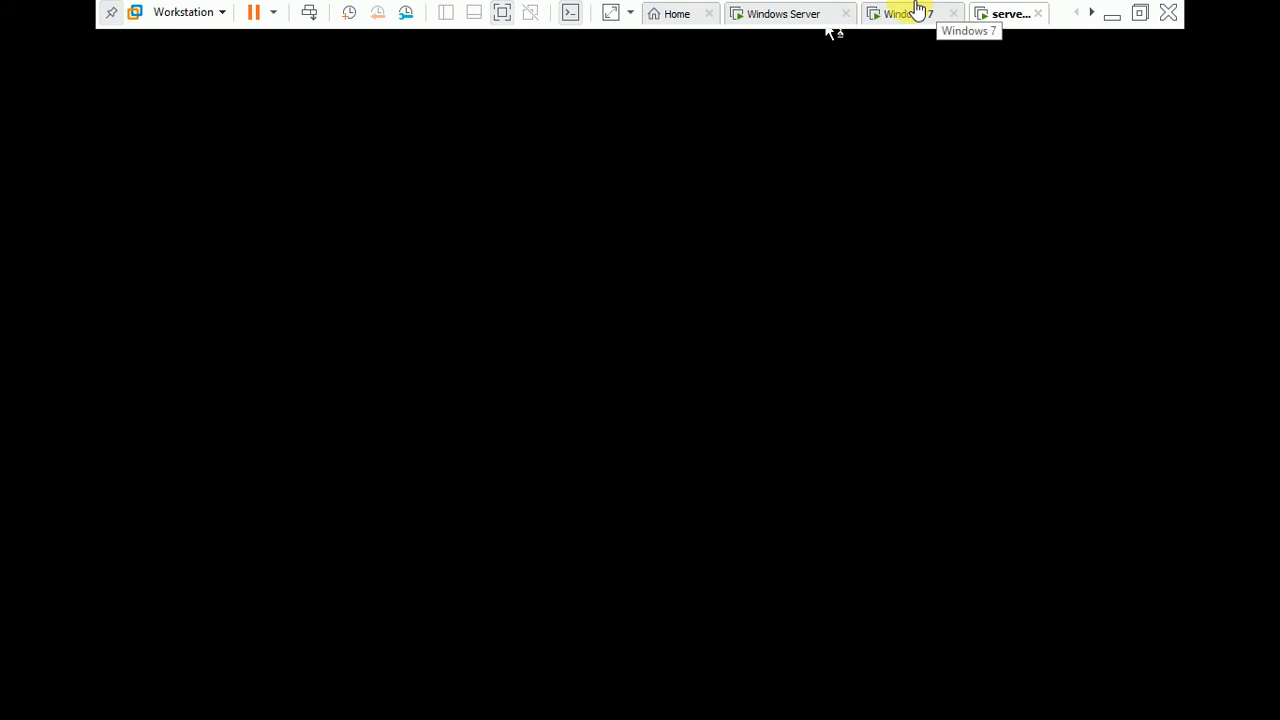
Step: Clear the remote shared folder location in the Backup Schedule Wizard on the Windows Server machine
{"action": "left_click", "coordinate": [785, 13]}
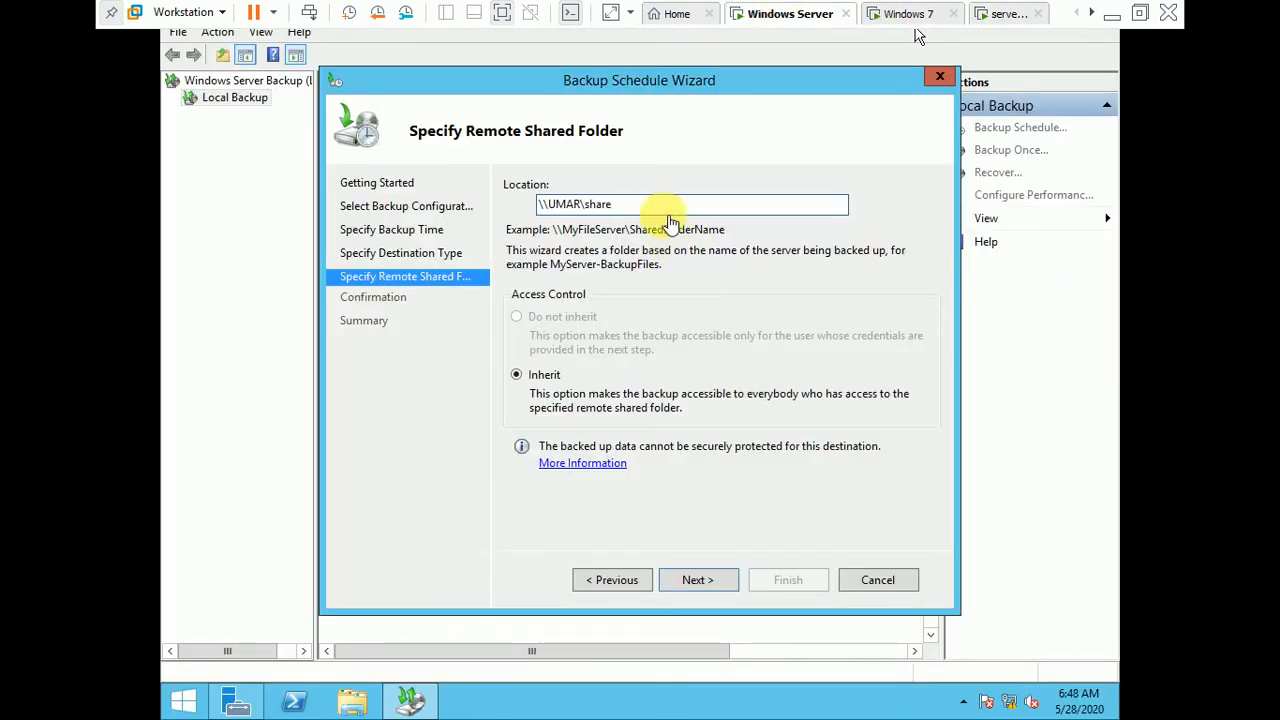
{"action": "left_click", "coordinate": [380, 397]}
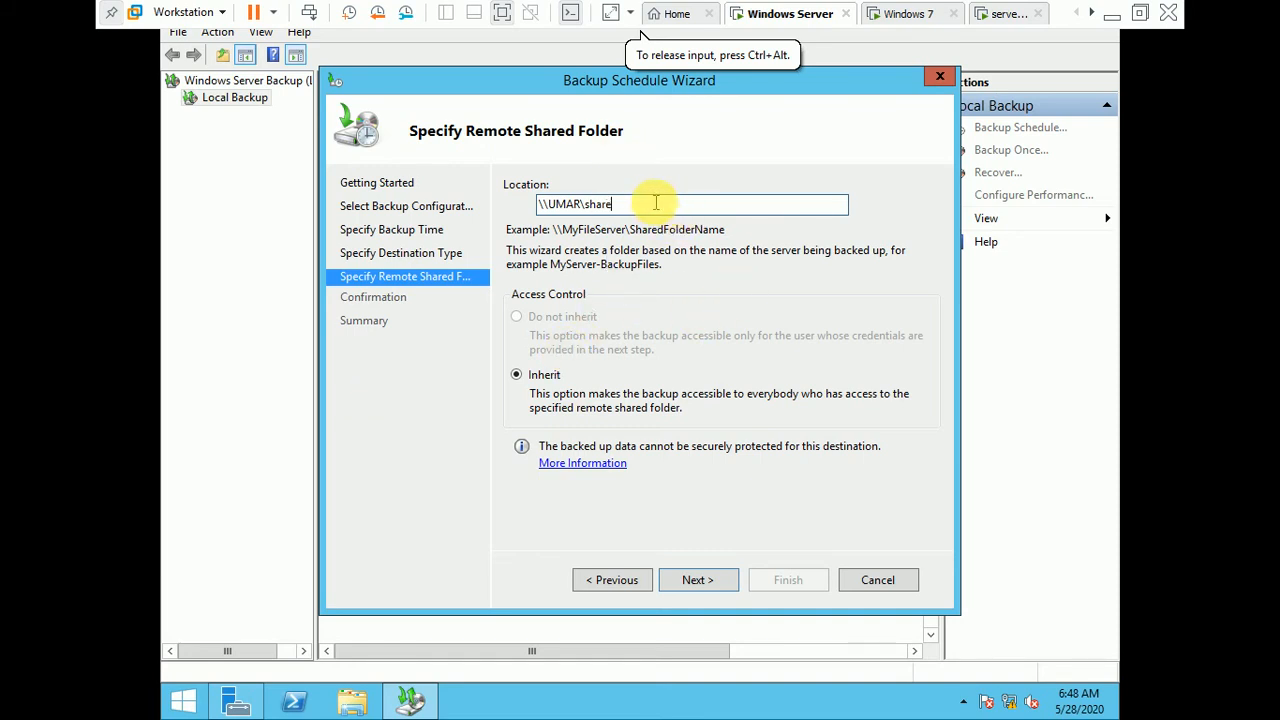
{"action": "key", "text": "BackSpace"}
{"action": "key", "text": "BackSpace"}
{"action": "key", "text": "BackSpace"}
{"action": "key", "text": "BackSpace"}
{"action": "key", "text": "BackSpace"}
{"action": "key", "text": "BackSpace"}
{"action": "key", "text": "BackSpace"}
{"action": "key", "text": "BackSpace"}
{"action": "key", "text": "BackSpace"}
{"action": "key", "text": "BackSpace"}
{"action": "key", "text": "BackSpace"}
{"action": "key", "text": "BackSpace"}
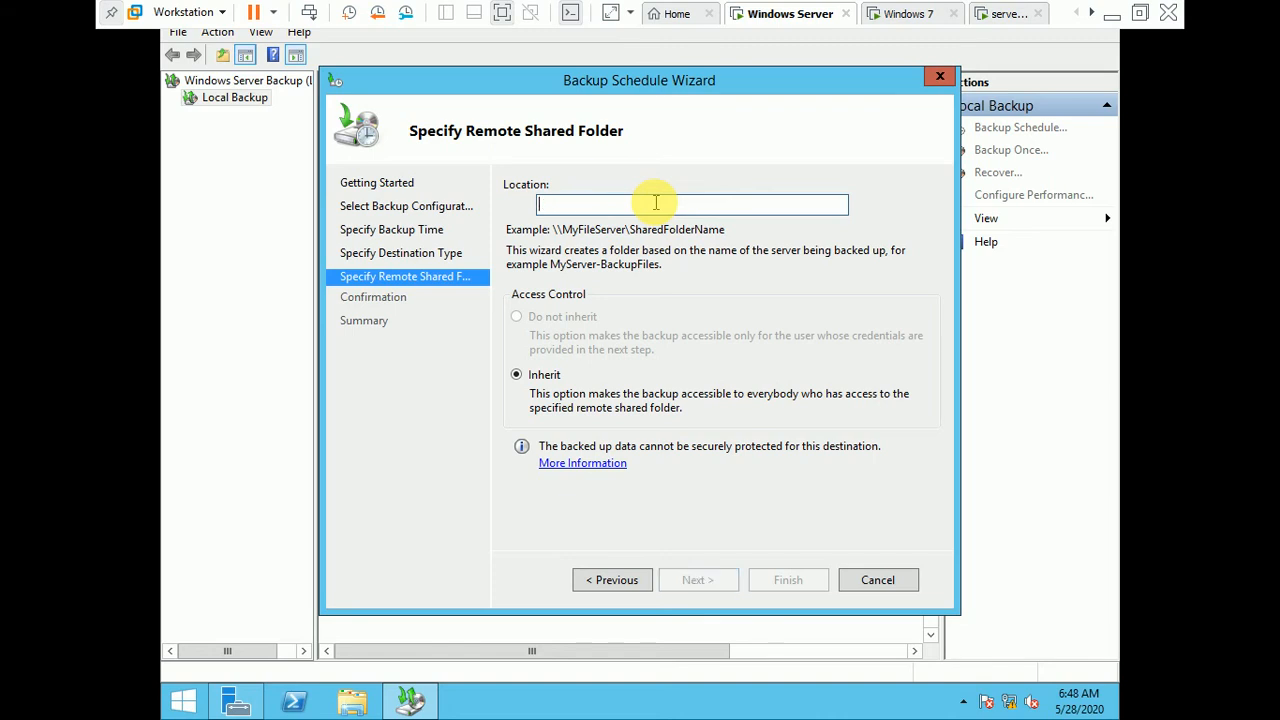
{"action": "type", "text": "\\\\192"}
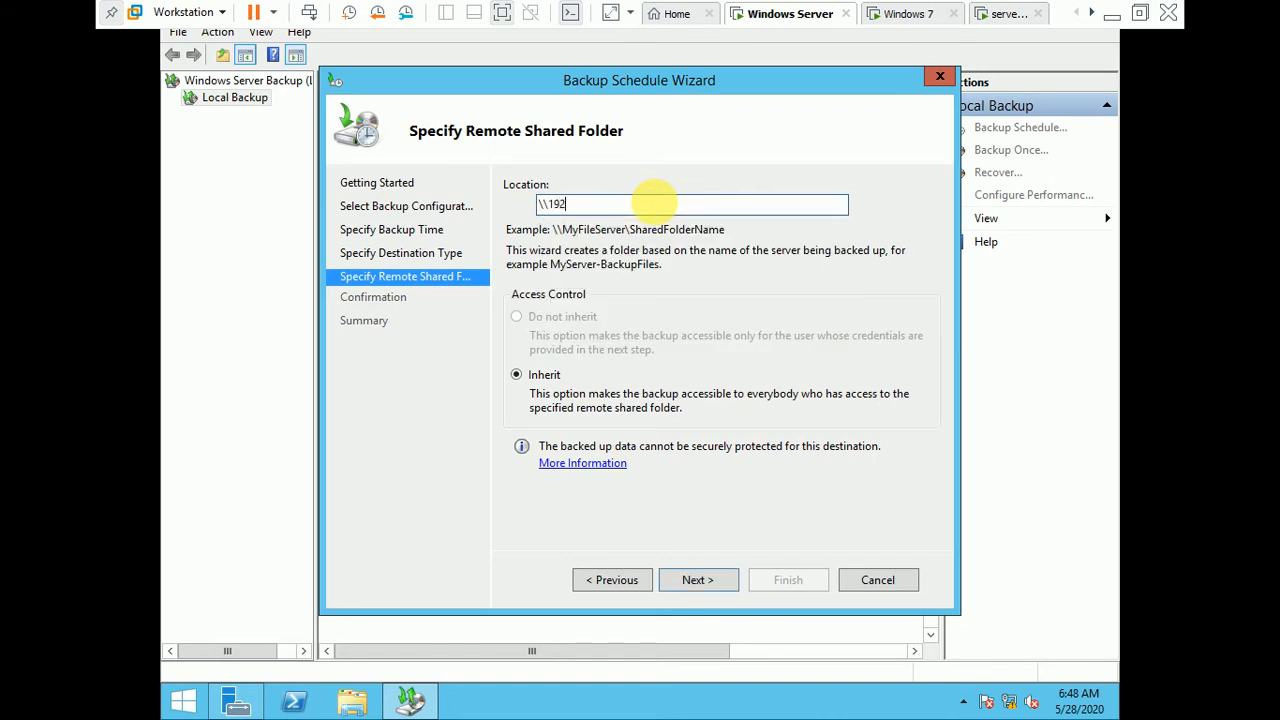
{"action": "key", "text": "BackSpace"}
{"action": "key", "text": "BackSpace"}
{"action": "key", "text": "BackSpace"}
{"action": "key", "text": "BackSpace"}
{"action": "key", "text": "BackSpace"}
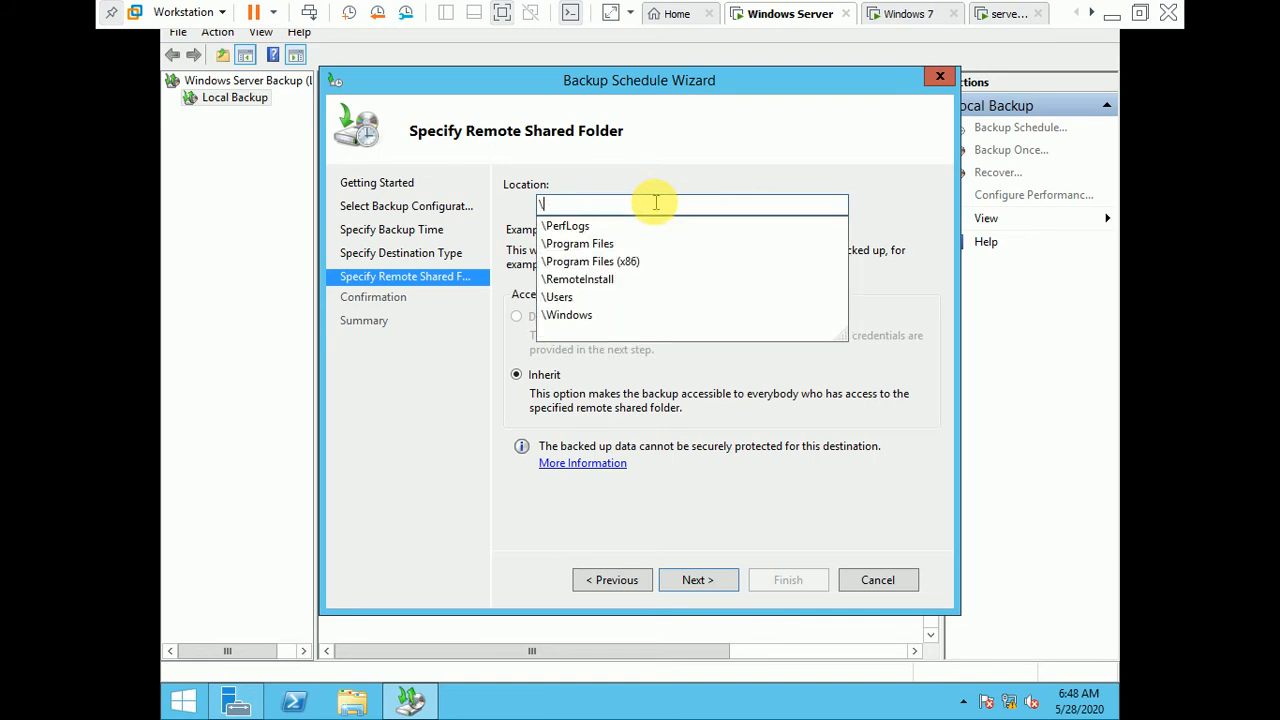
Step: Open File Explorer on the server02 virtual machine
{"action": "left_click", "coordinate": [1005, 14]}
{"action": "left_click", "coordinate": [713, 478]}
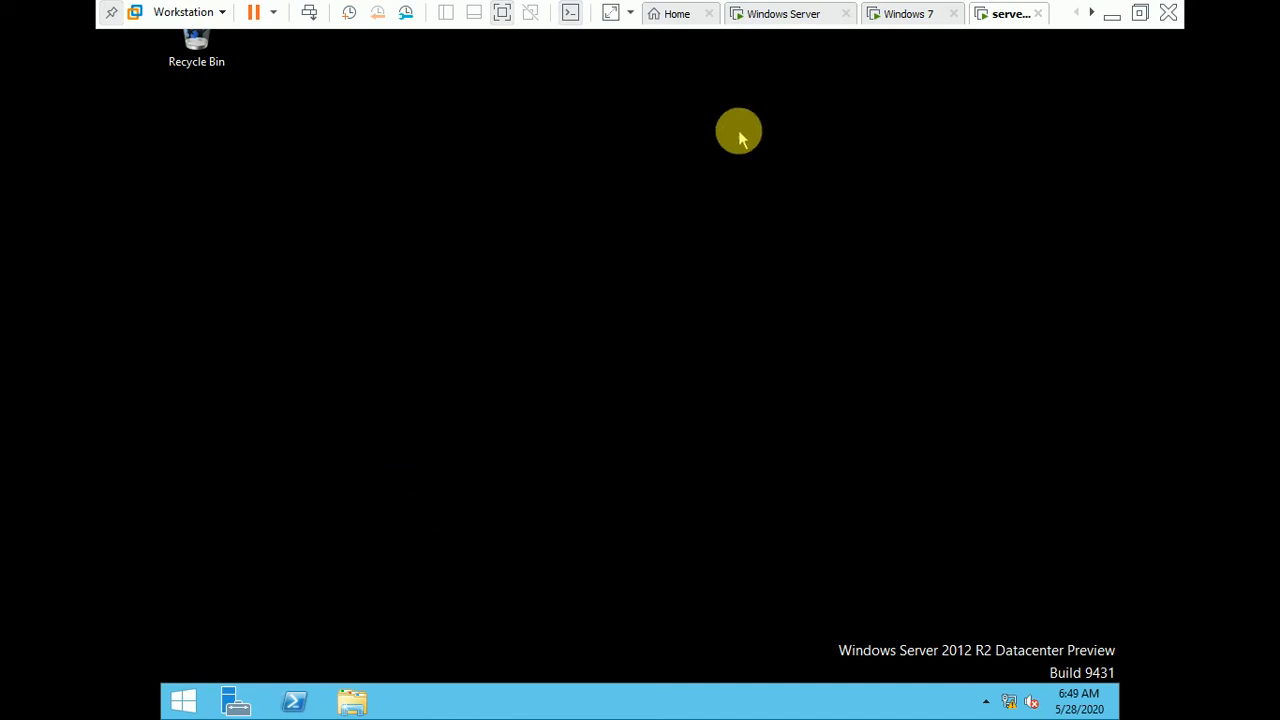
{"action": "left_click", "coordinate": [780, 10]}
{"action": "left_click", "coordinate": [1033, 13]}
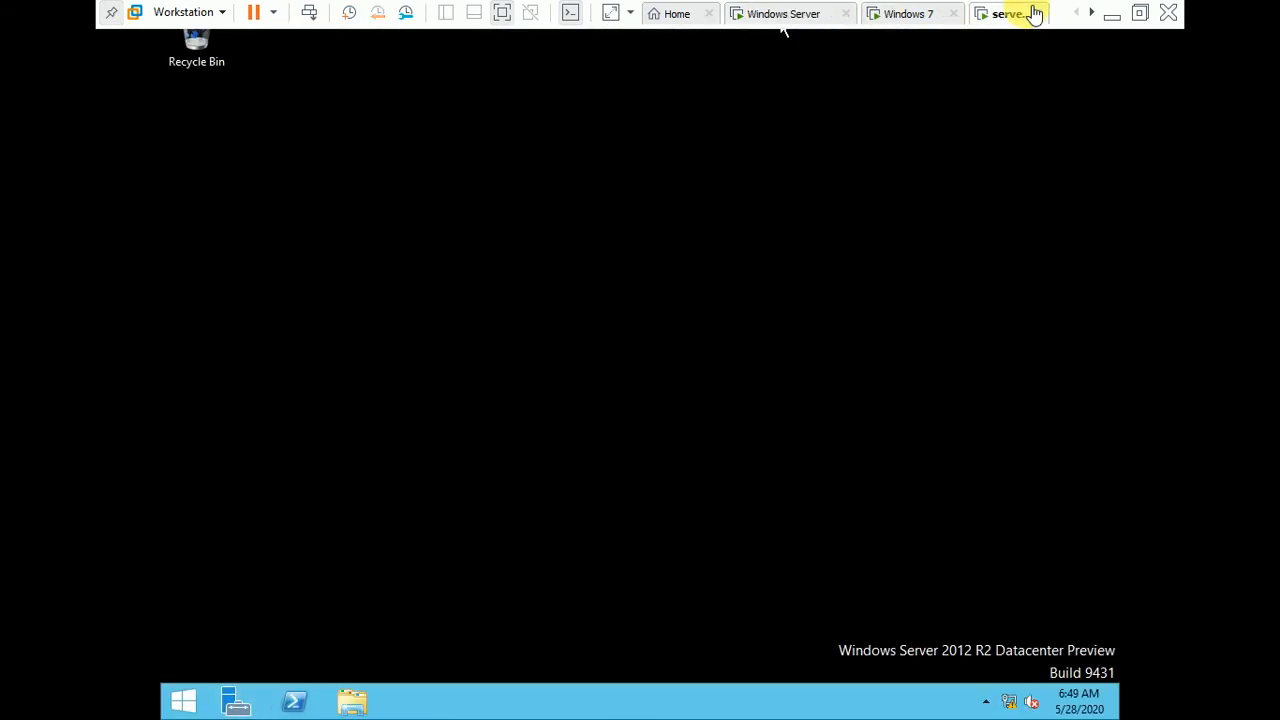
{"action": "left_click", "coordinate": [362, 700]}
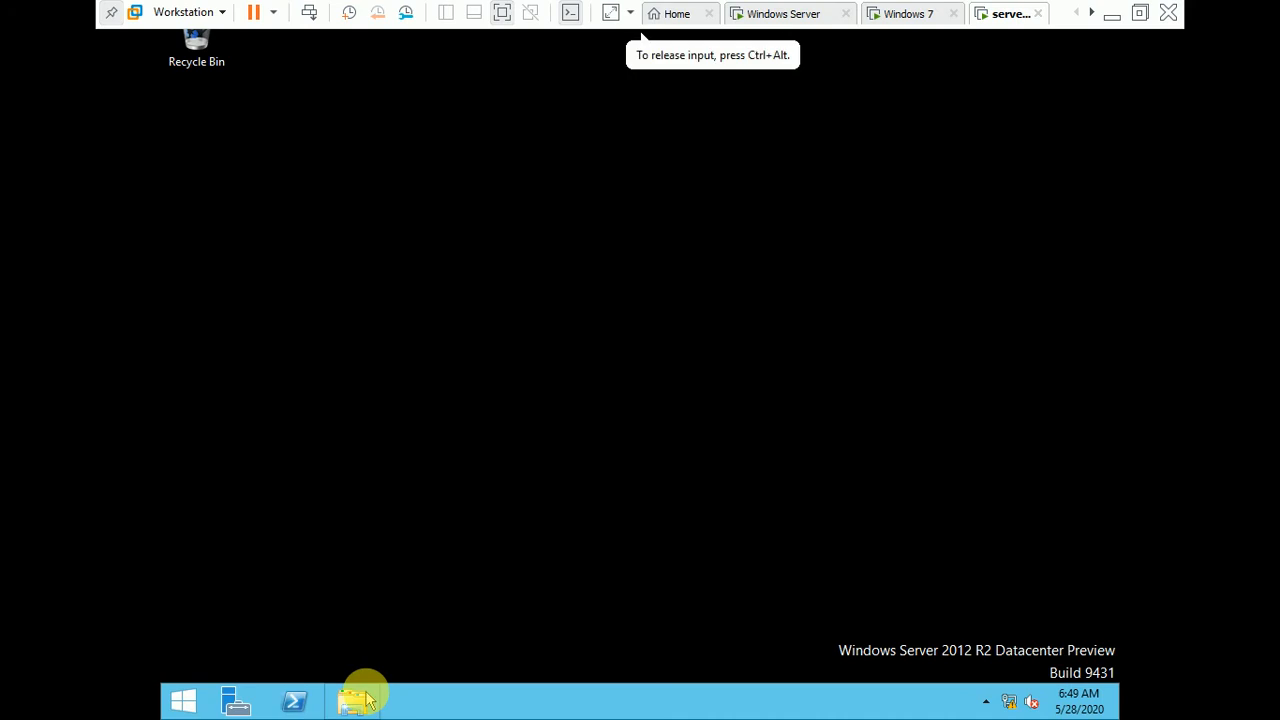
Step: Close the rearmost extra File Explorer window on server02, leaving the machine's This PC view open
{"action": "left_click", "coordinate": [779, 10]}
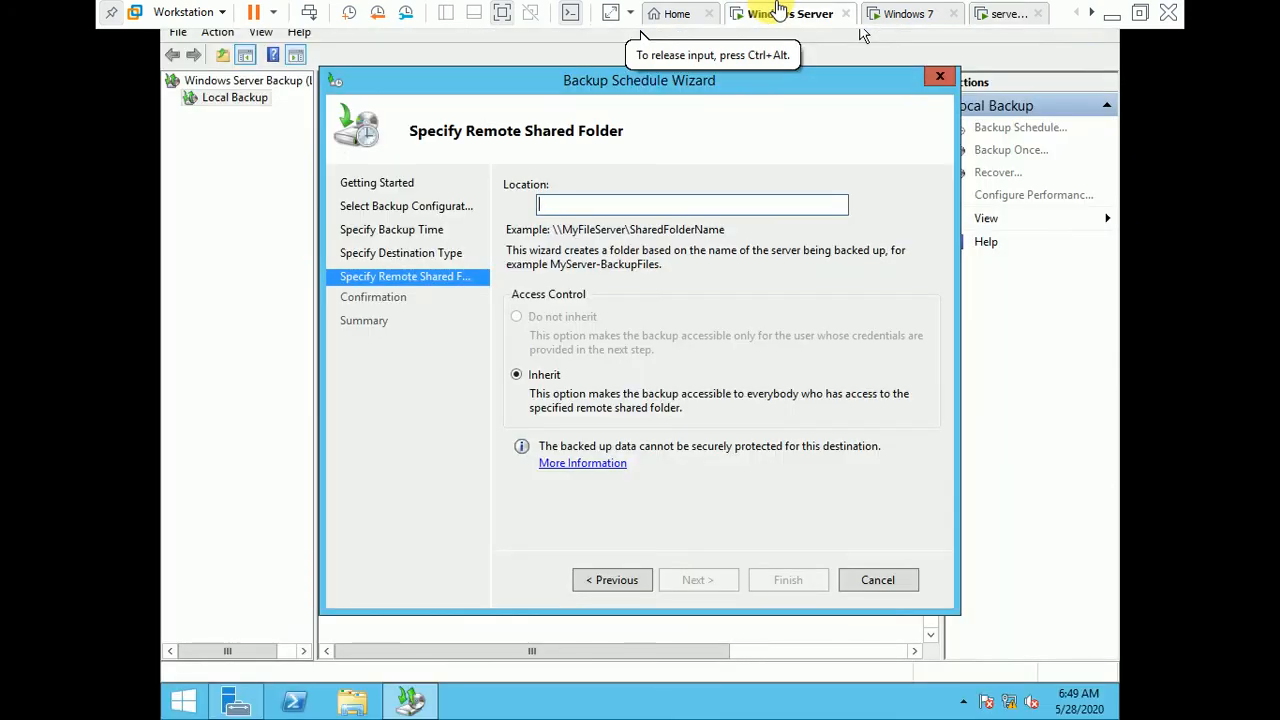
{"action": "left_click", "coordinate": [1010, 16]}
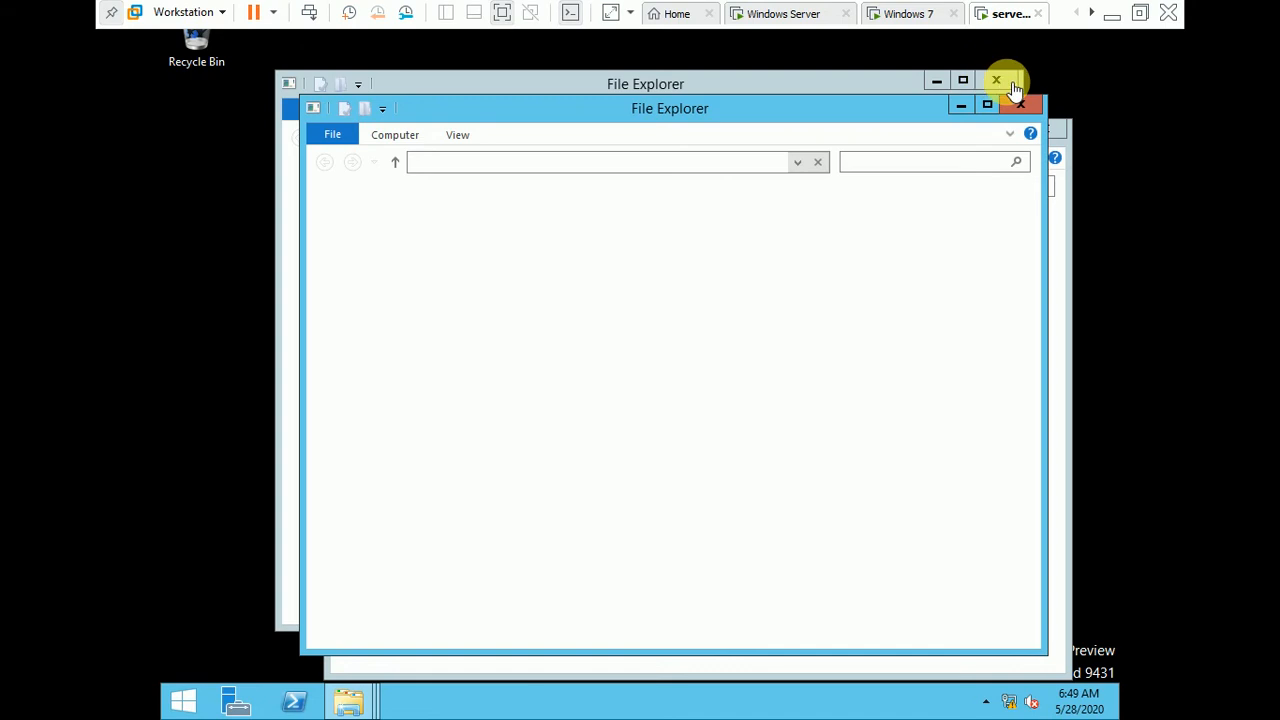
{"action": "left_click", "coordinate": [1005, 80]}
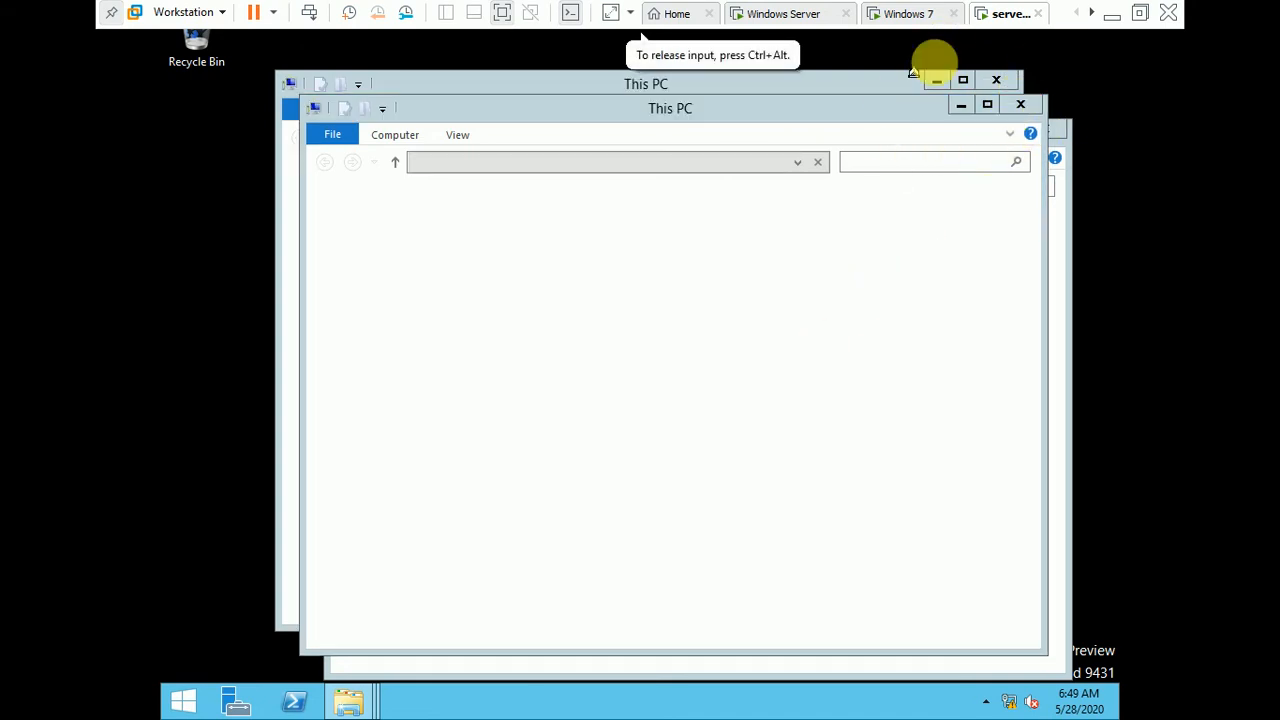
{"action": "left_click", "coordinate": [800, 10]}
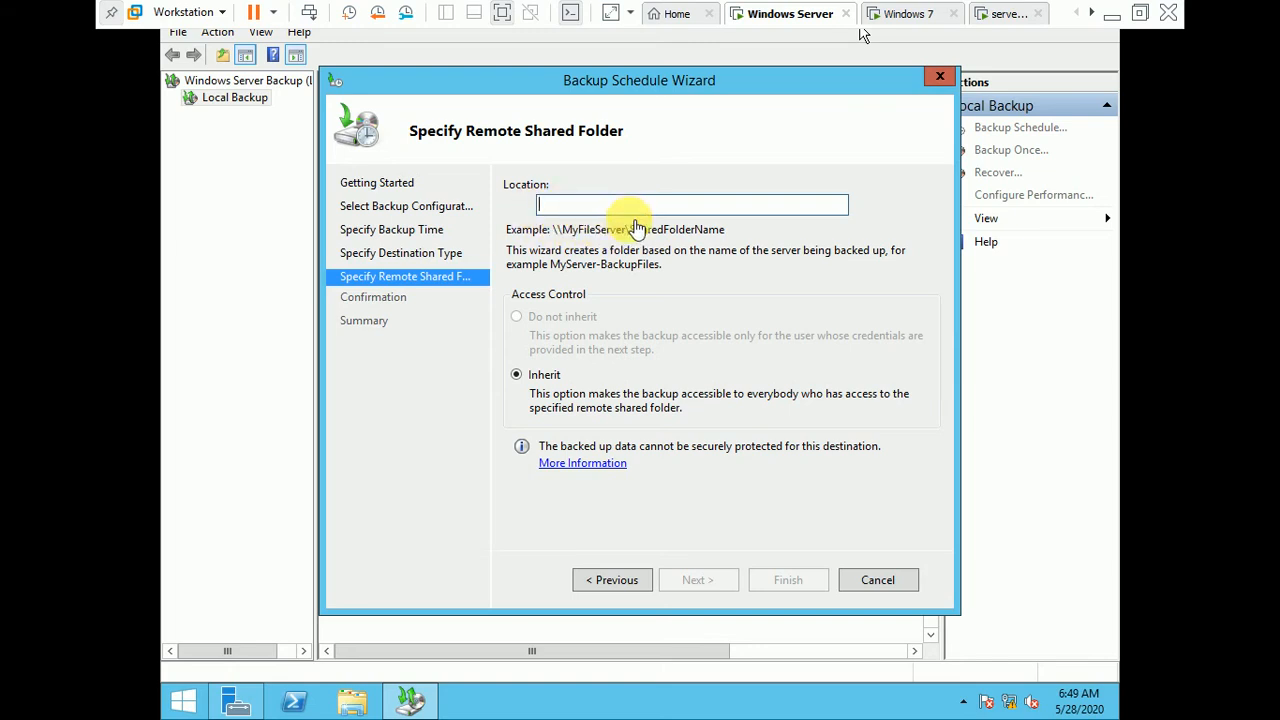
{"action": "left_click", "coordinate": [1012, 14]}
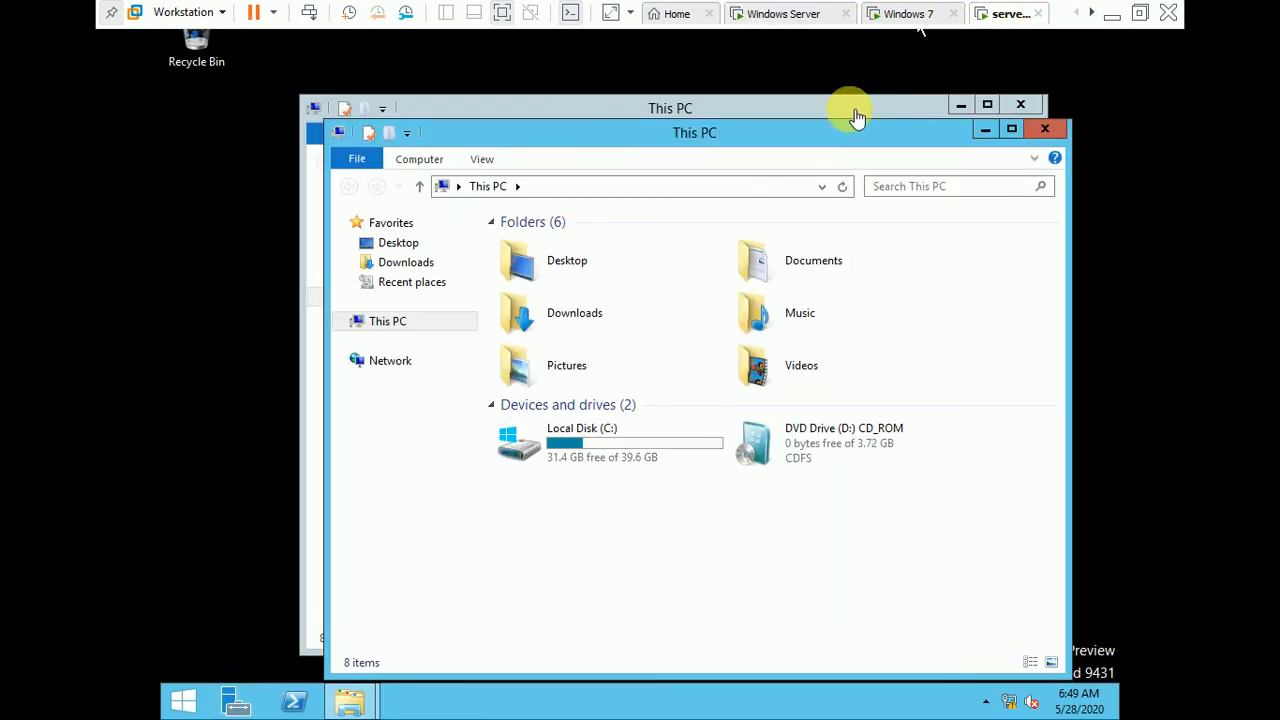
Step: Create a folder named shared on Local Disk (C:) of the server02 machine
{"action": "left_click", "coordinate": [646, 451]}
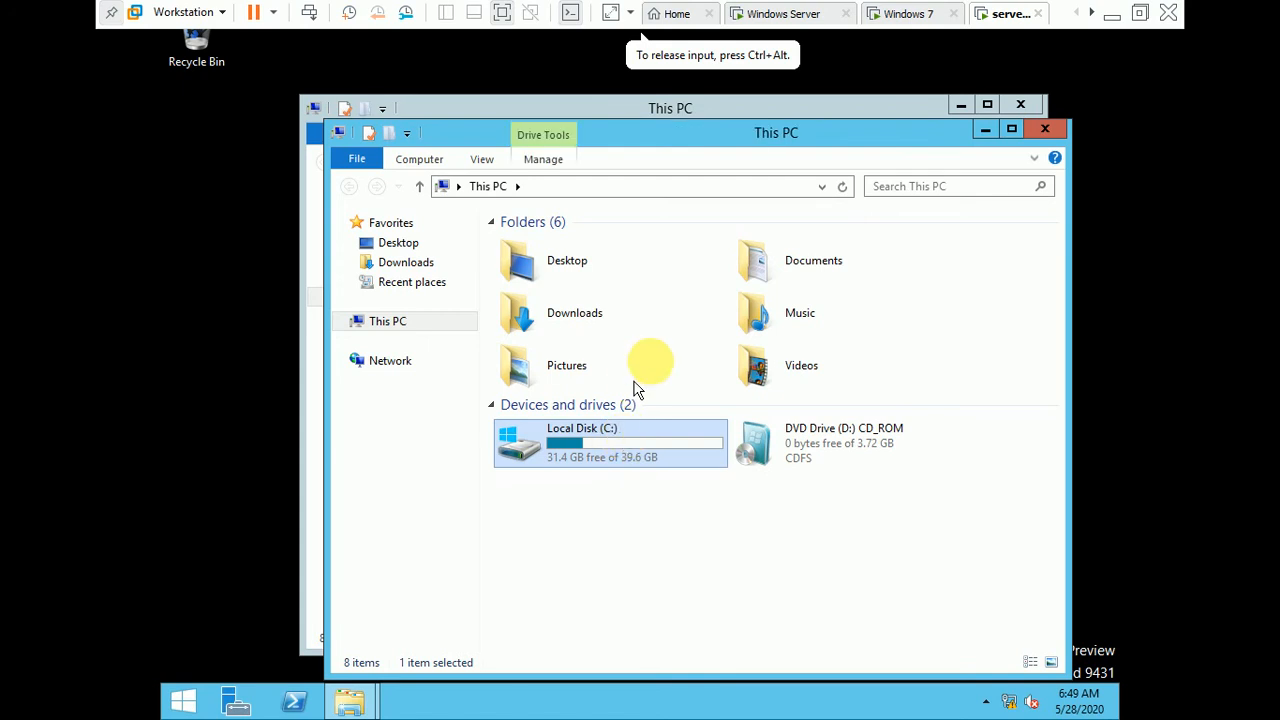
{"action": "key", "text": "Return"}
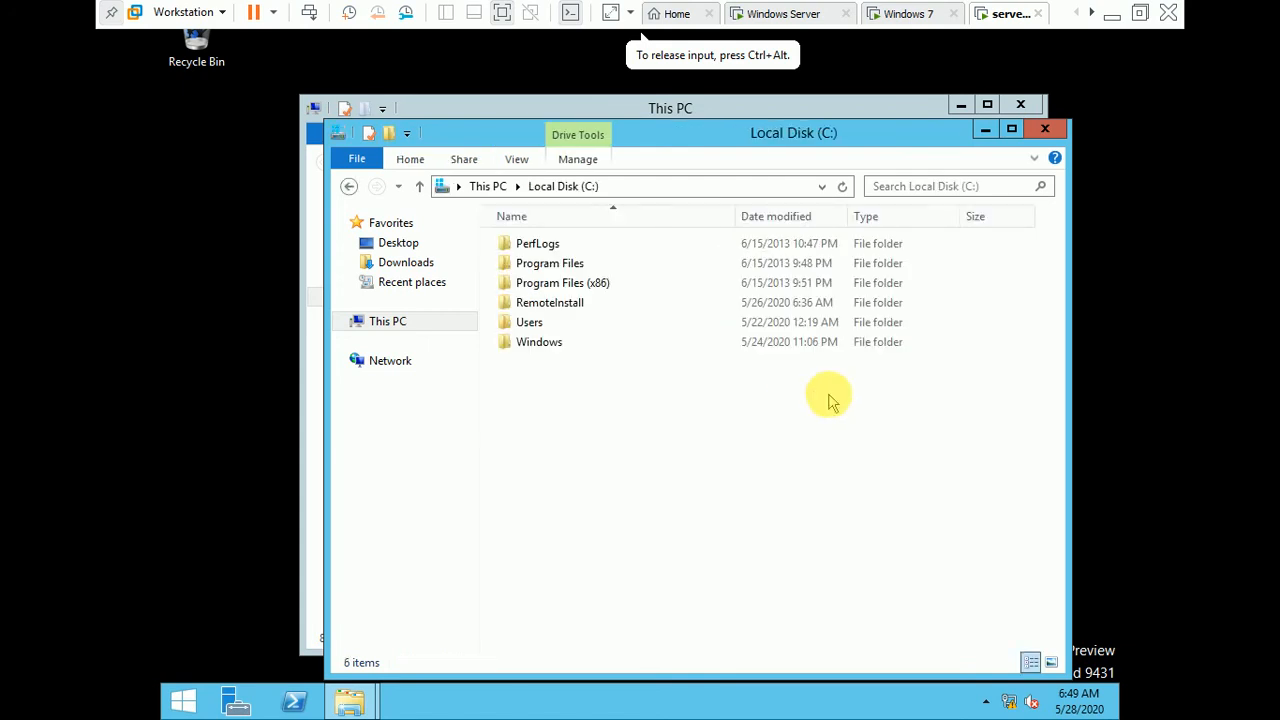
{"action": "right_click", "coordinate": [651, 367]}
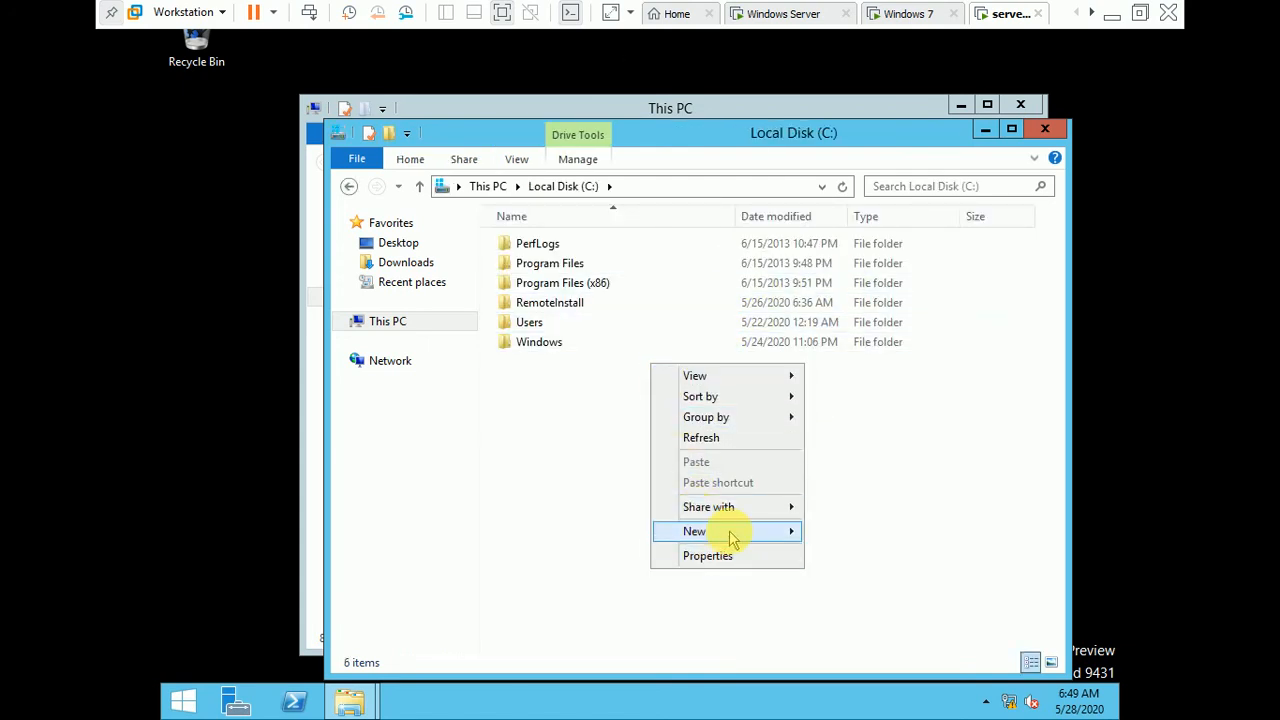
{"action": "mouse_move", "coordinate": [760, 531]}
{"action": "left_click", "coordinate": [850, 540]}
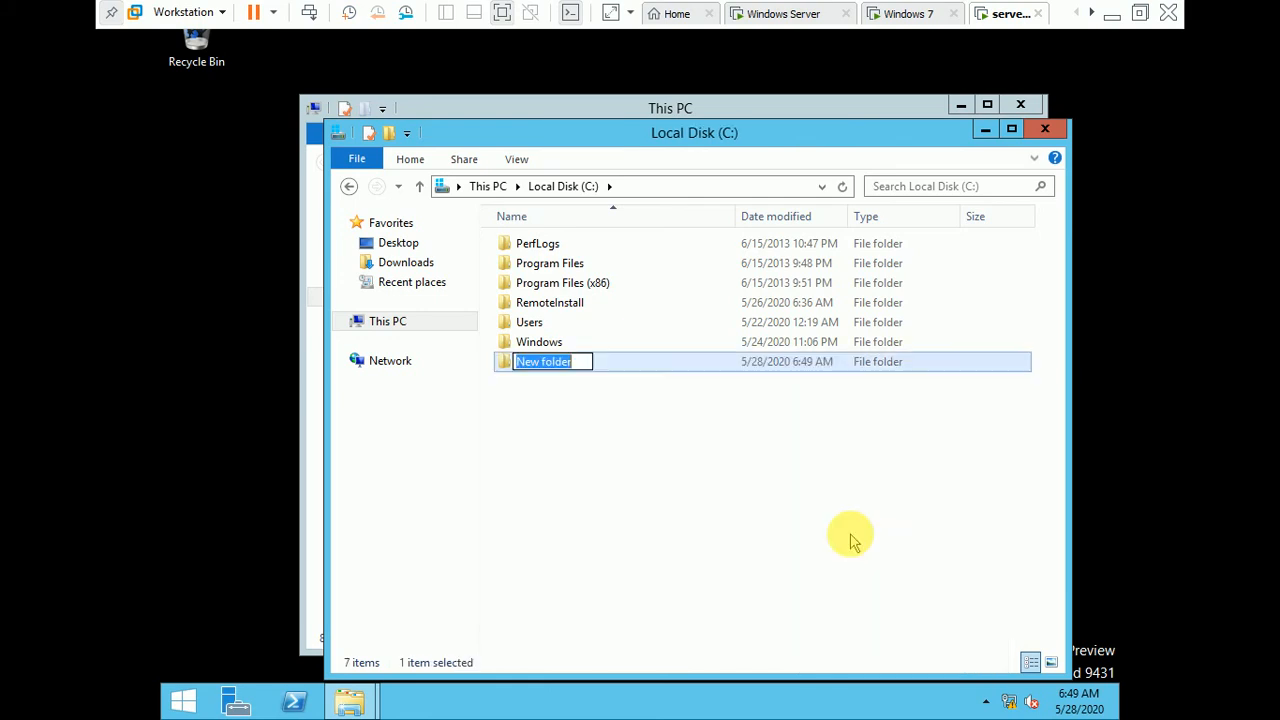
{"action": "key", "text": "BackSpace"}
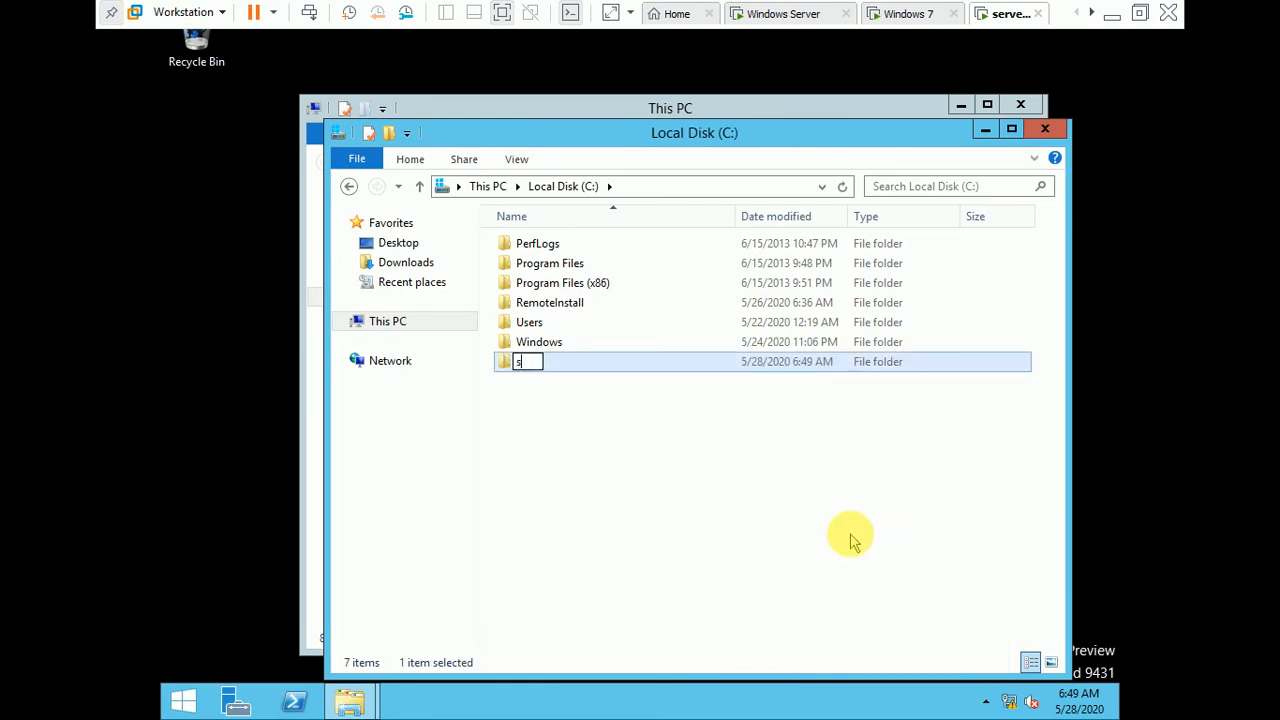
{"action": "key", "text": "Return"}
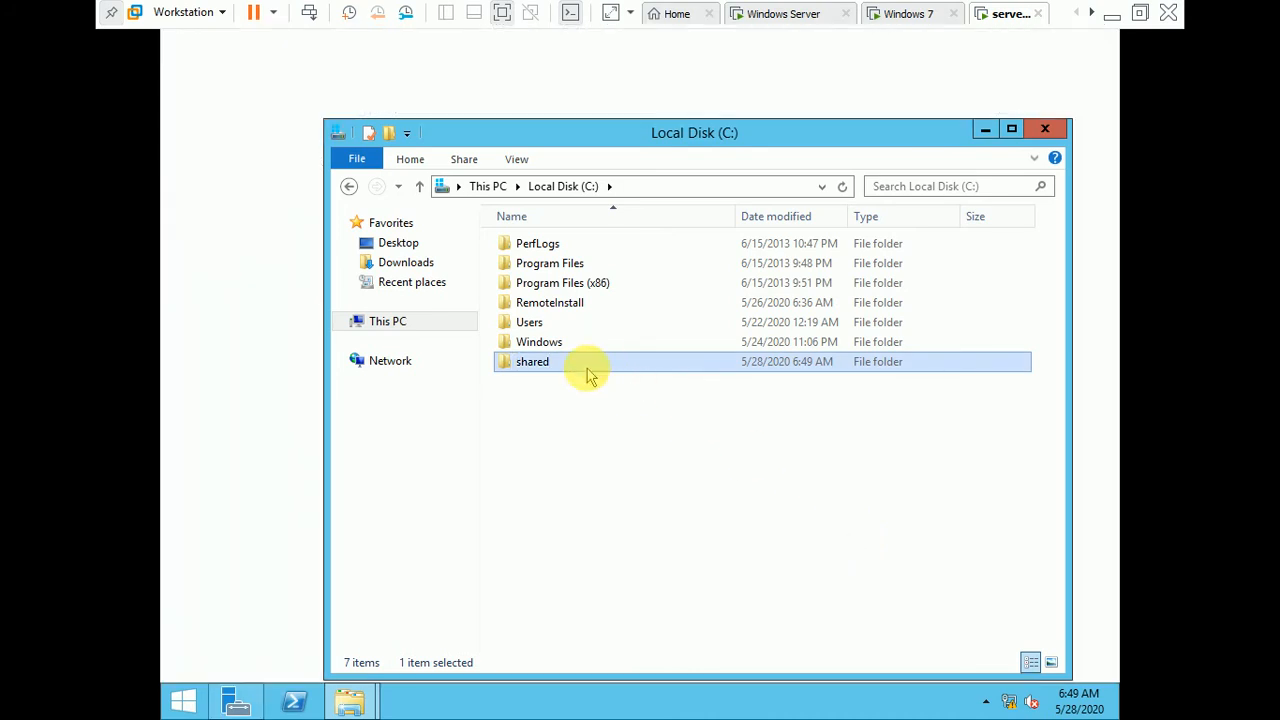
Step: Share the shared folder over the network with Everyone at the Read/Write permission level
{"action": "right_click", "coordinate": [588, 366]}
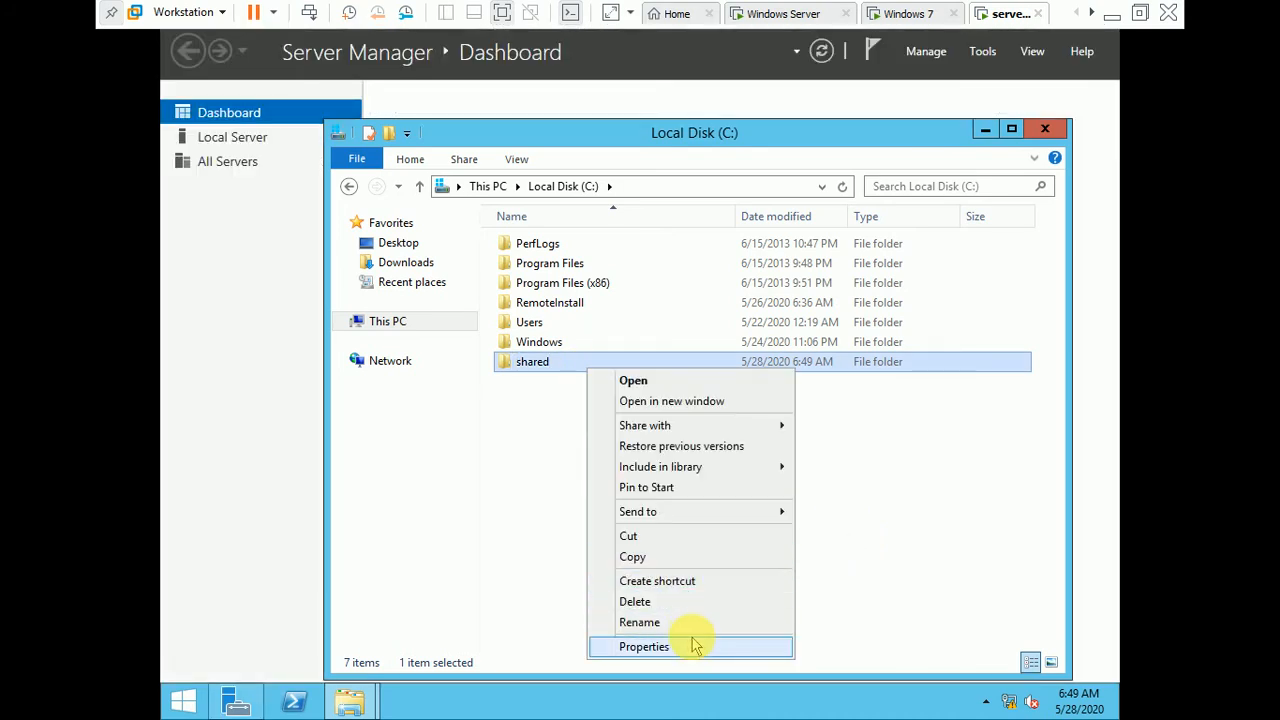
{"action": "left_click", "coordinate": [696, 646]}
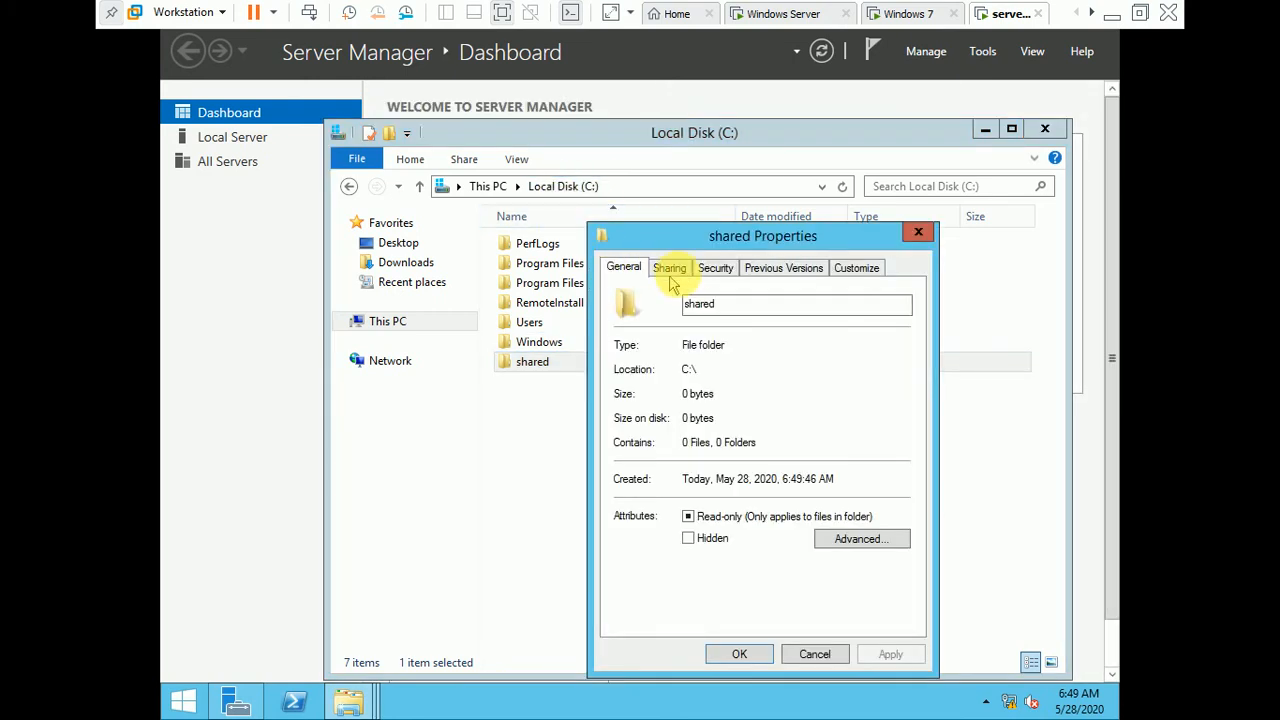
{"action": "left_click", "coordinate": [672, 272]}
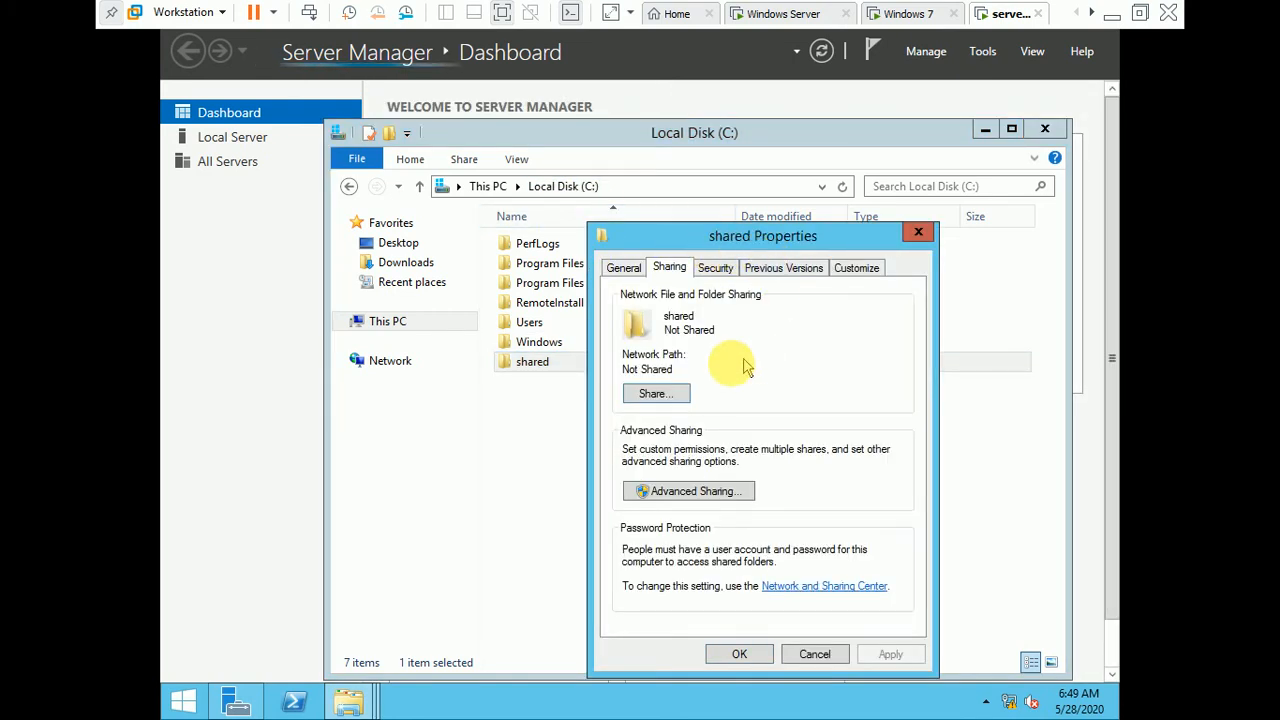
{"action": "left_click", "coordinate": [672, 396]}
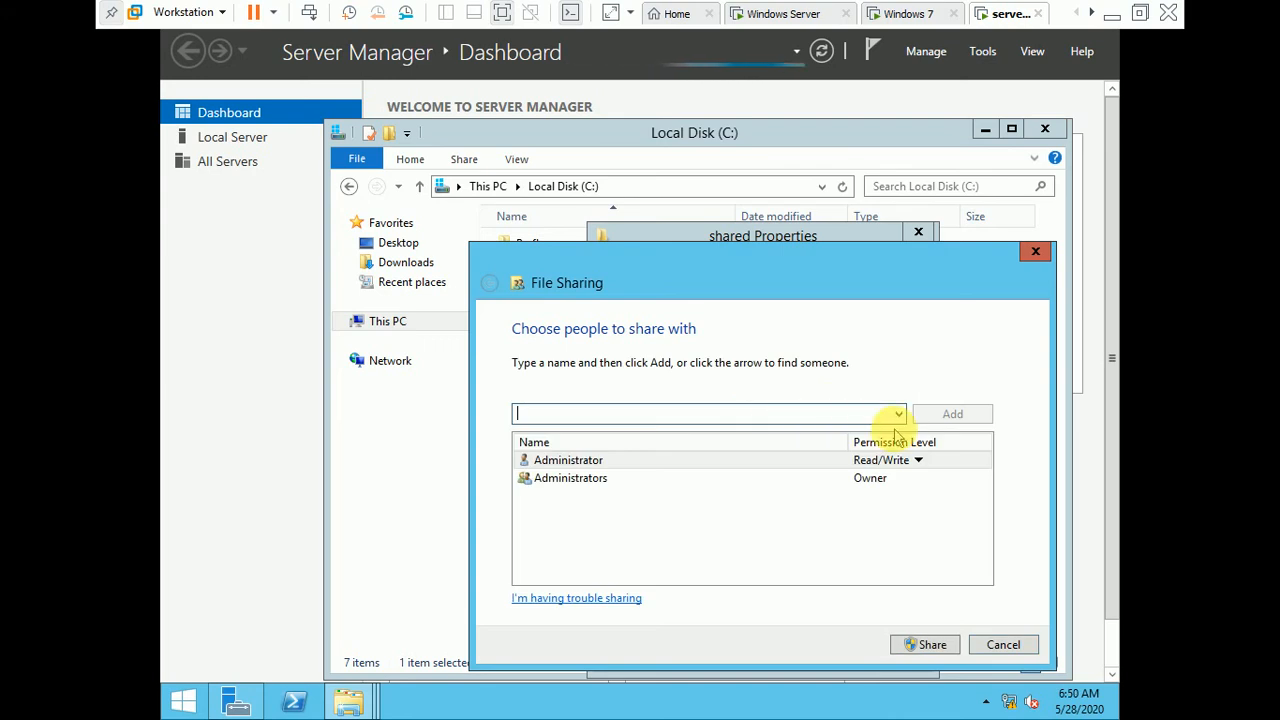
{"action": "left_click", "coordinate": [897, 414]}
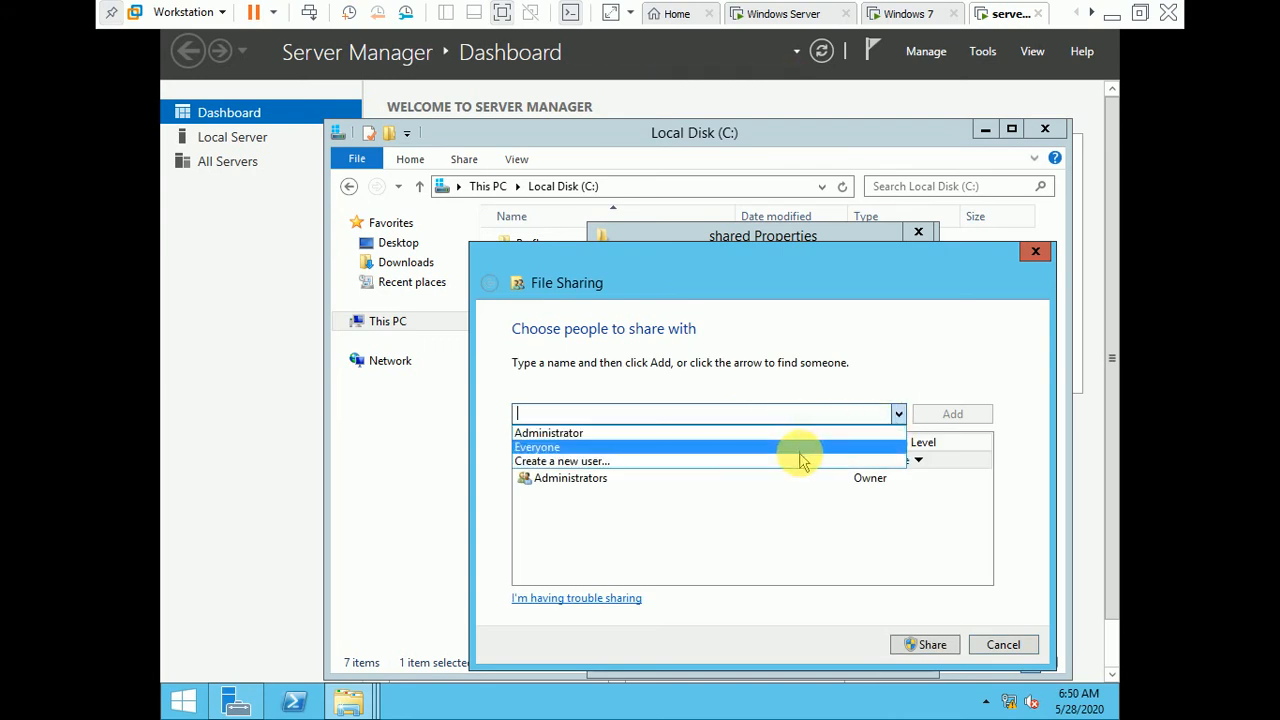
{"action": "left_click", "coordinate": [800, 458]}
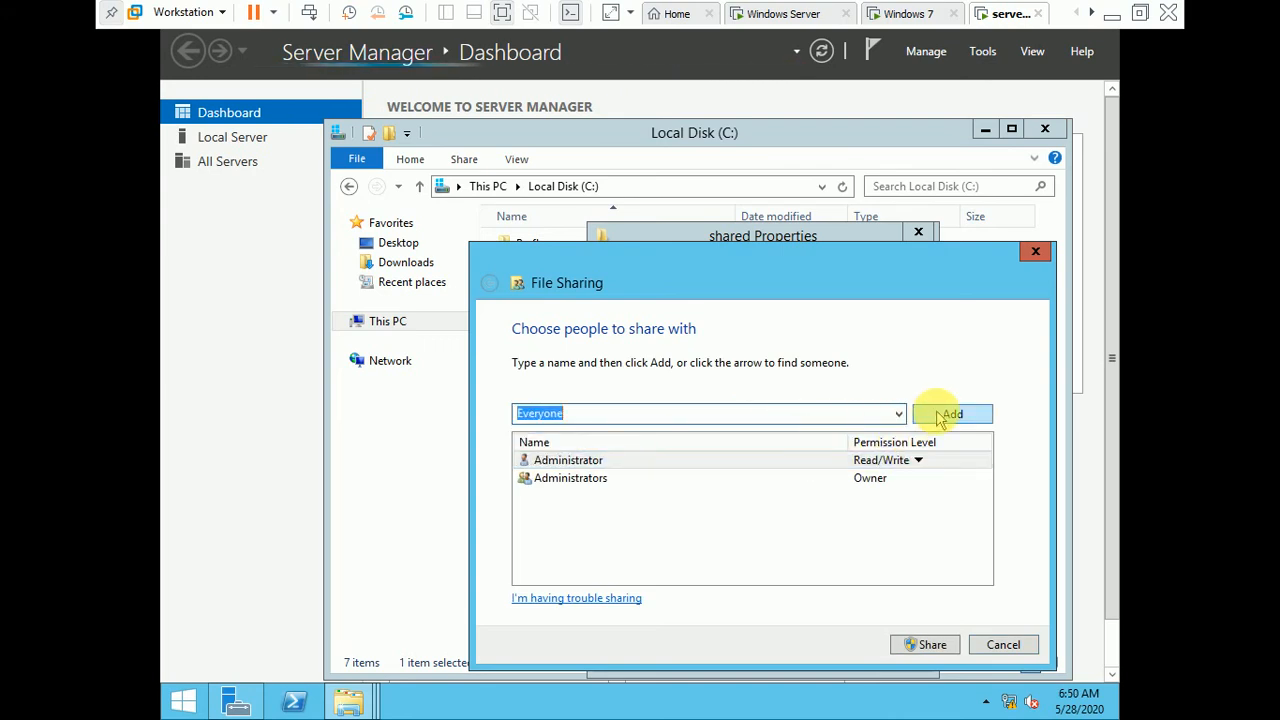
{"action": "left_click", "coordinate": [943, 412]}
{"action": "left_click", "coordinate": [886, 495]}
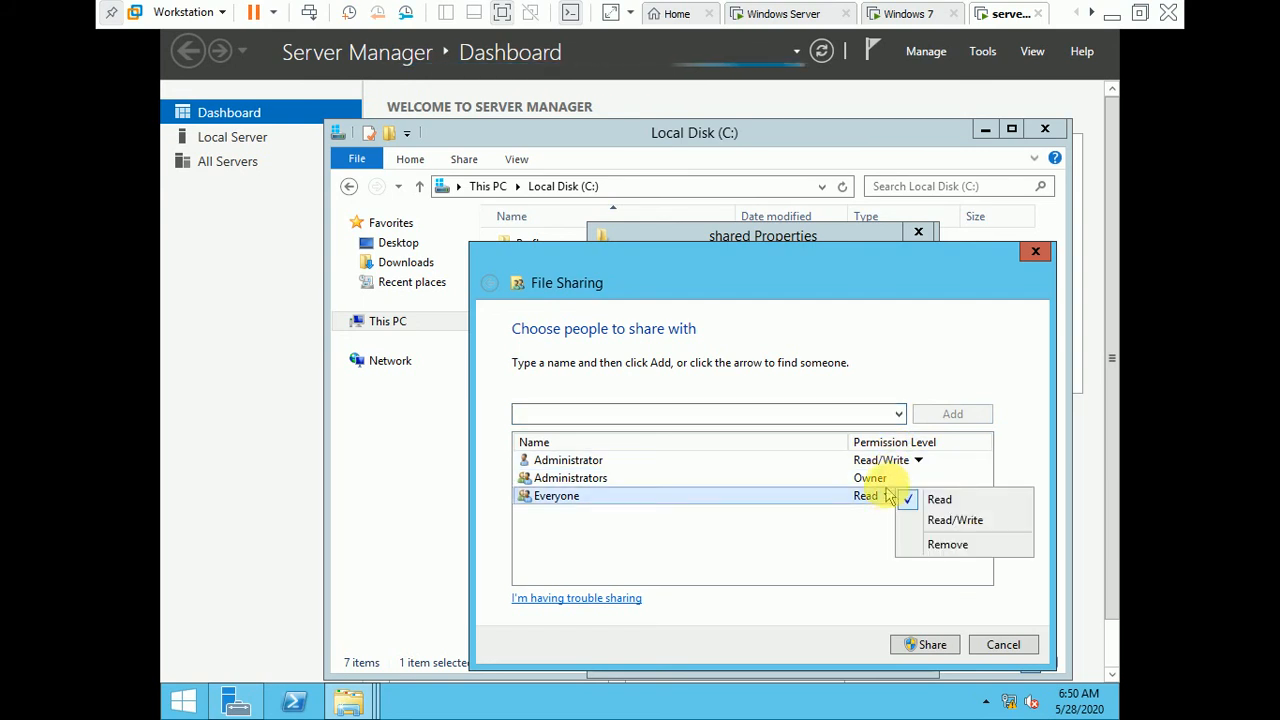
{"action": "left_click", "coordinate": [945, 520]}
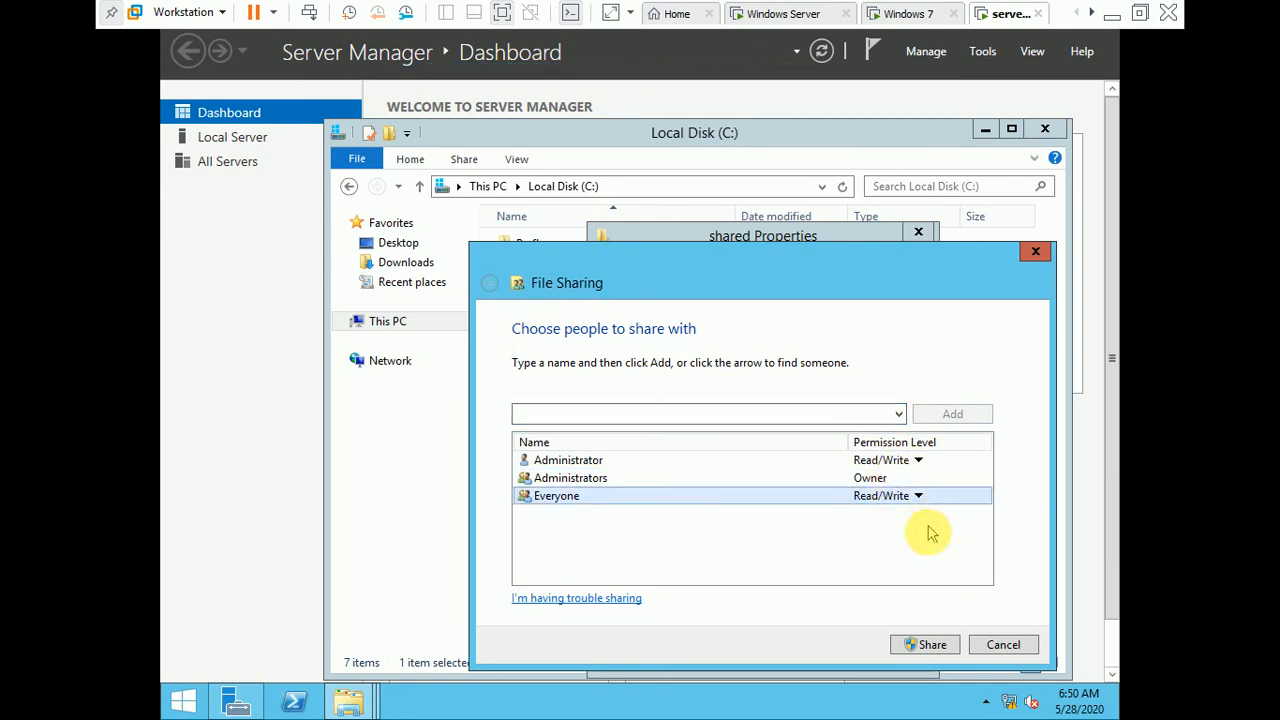
{"action": "left_click", "coordinate": [935, 646]}
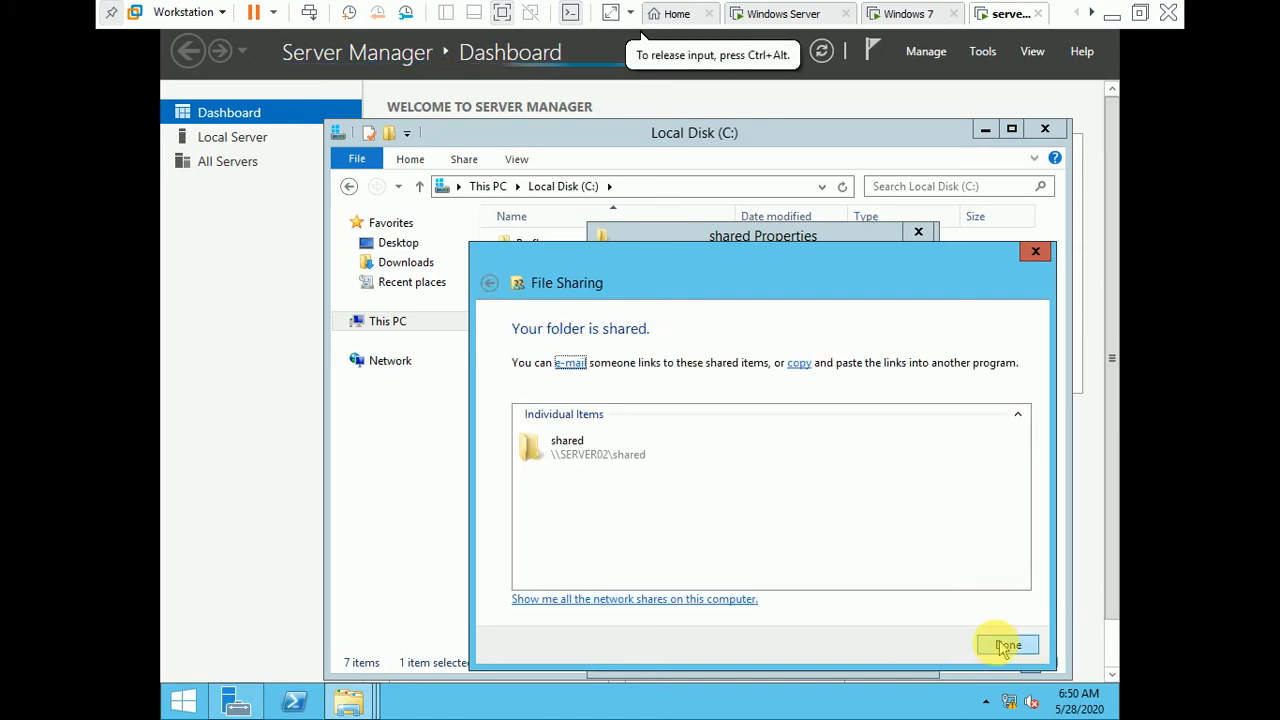
{"action": "left_click", "coordinate": [1005, 646]}
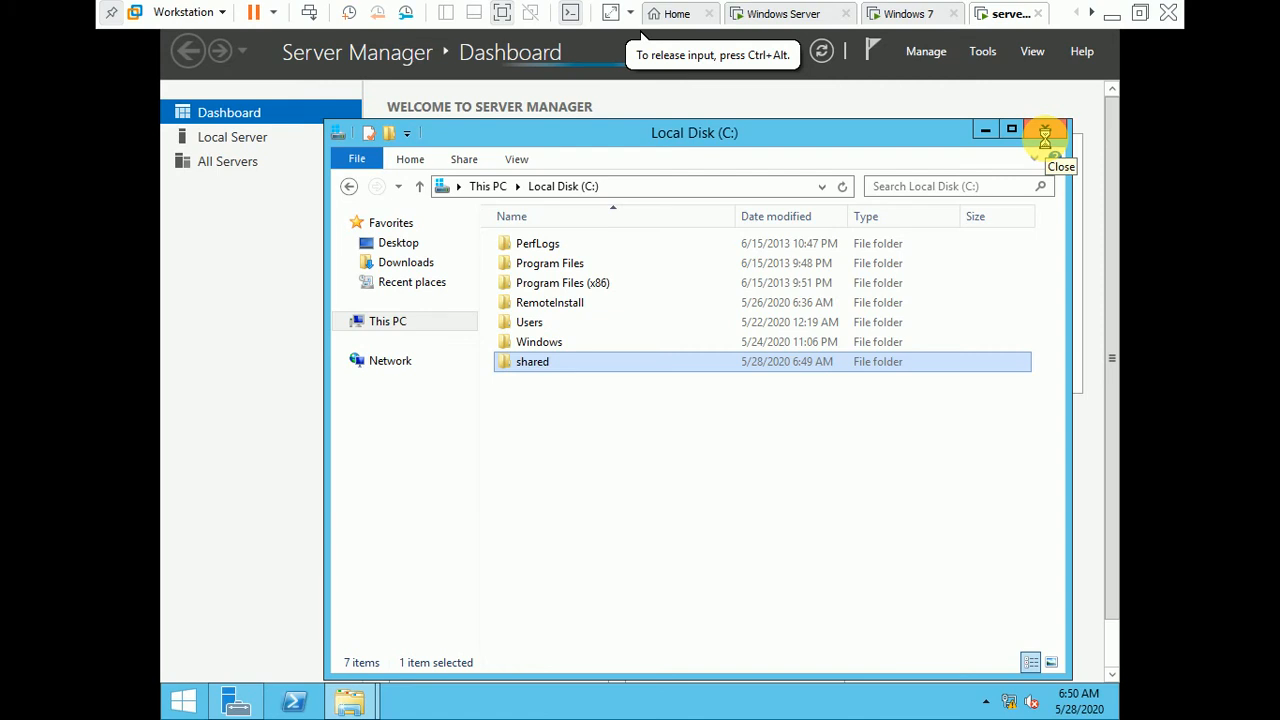
Step: Close the open File Explorer windows and Server Manager on server02
{"action": "left_click", "coordinate": [1044, 132]}
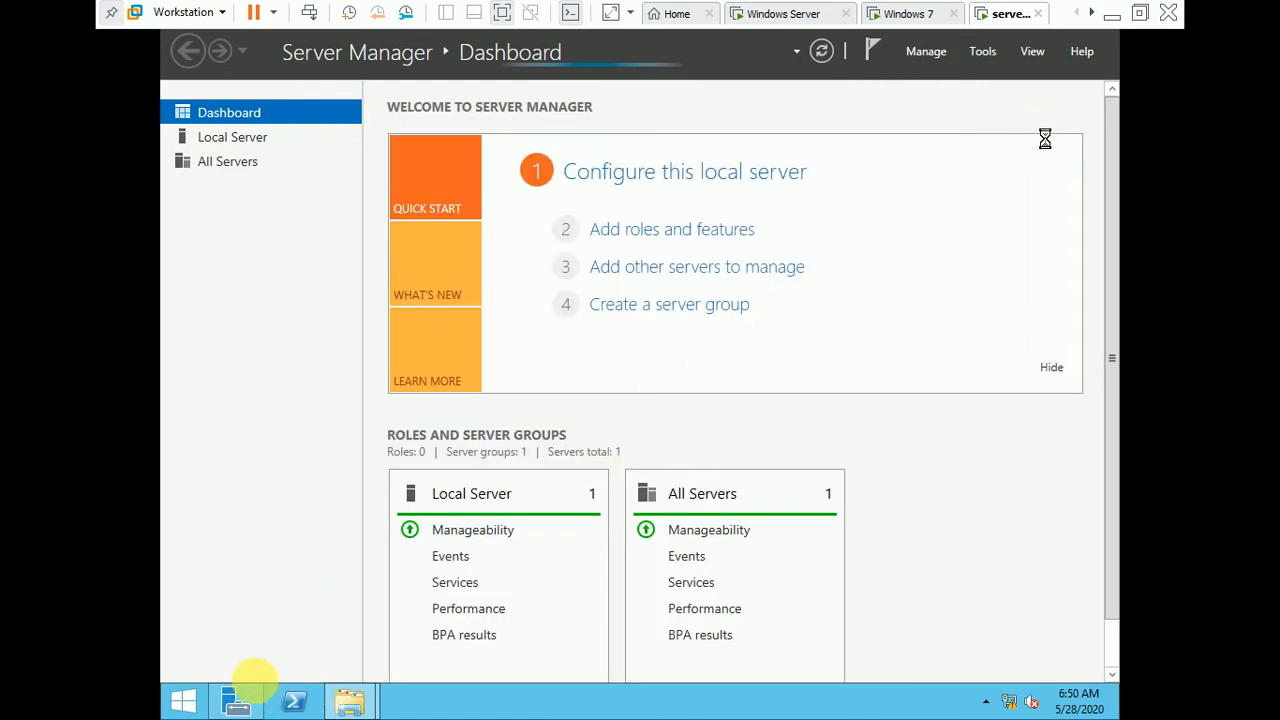
{"action": "left_click", "coordinate": [332, 660]}
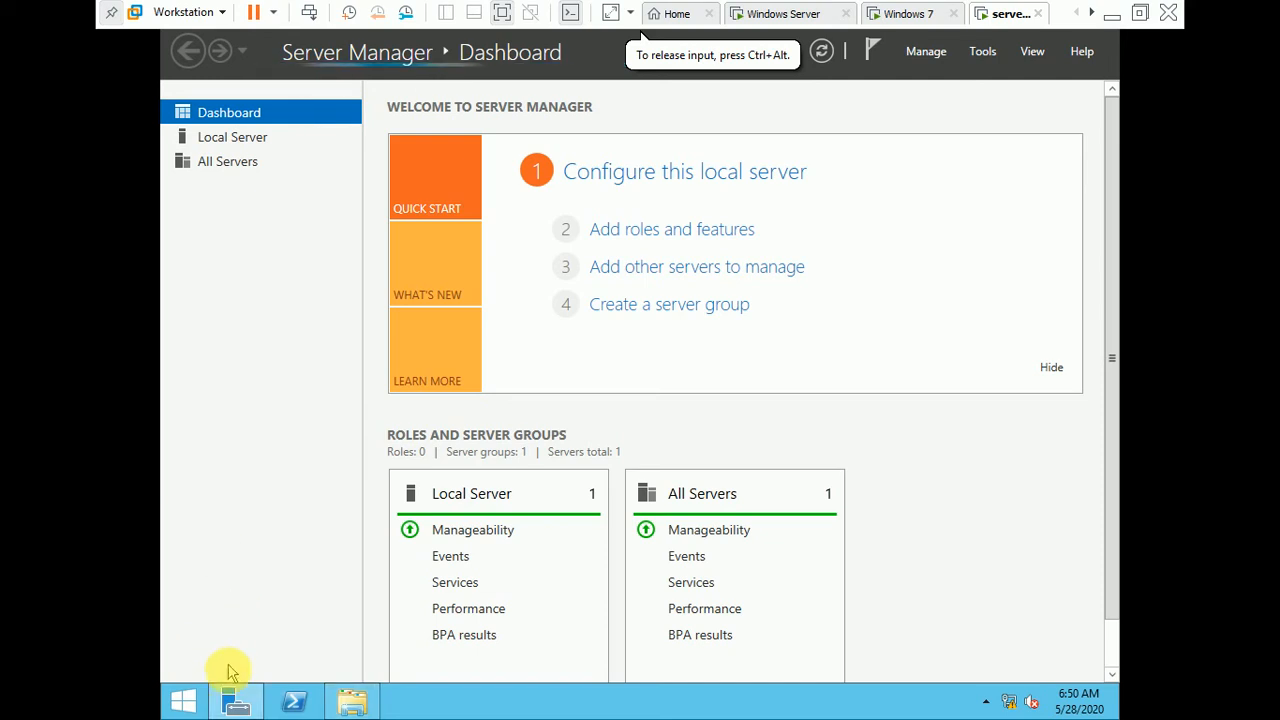
{"action": "right_click", "coordinate": [236, 700]}
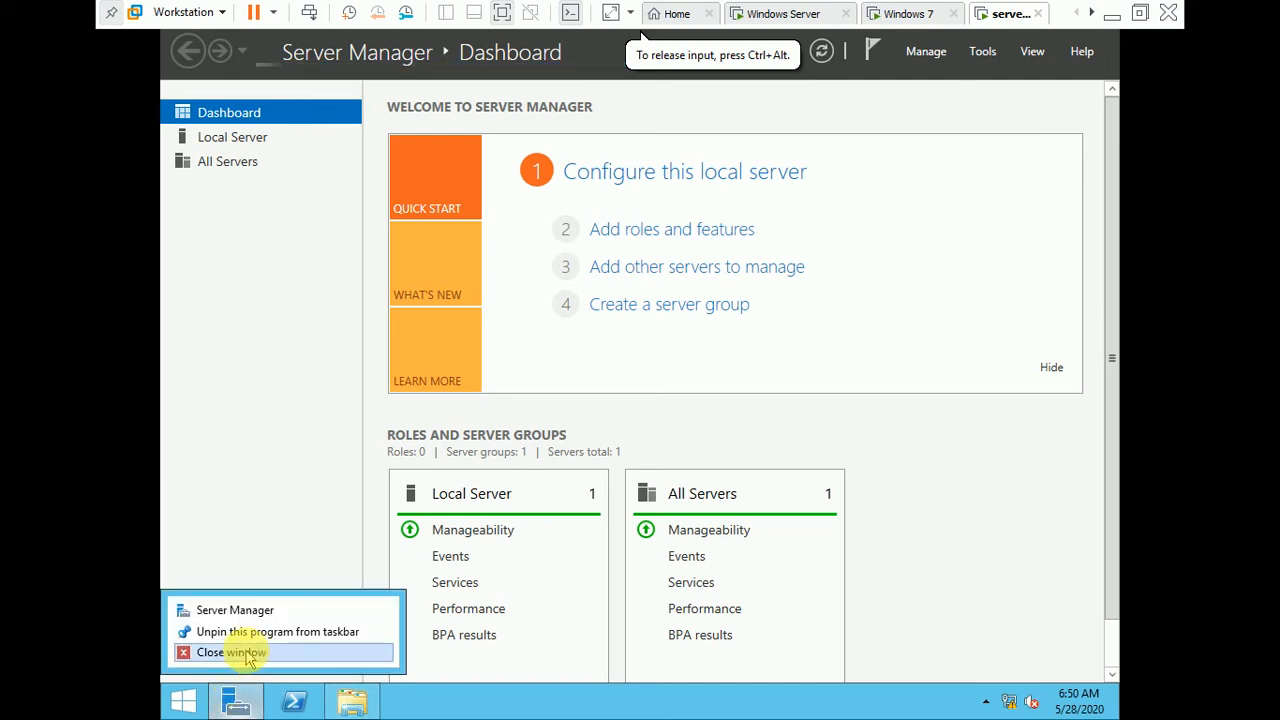
{"action": "left_click", "coordinate": [230, 652]}
{"action": "left_click", "coordinate": [350, 700]}
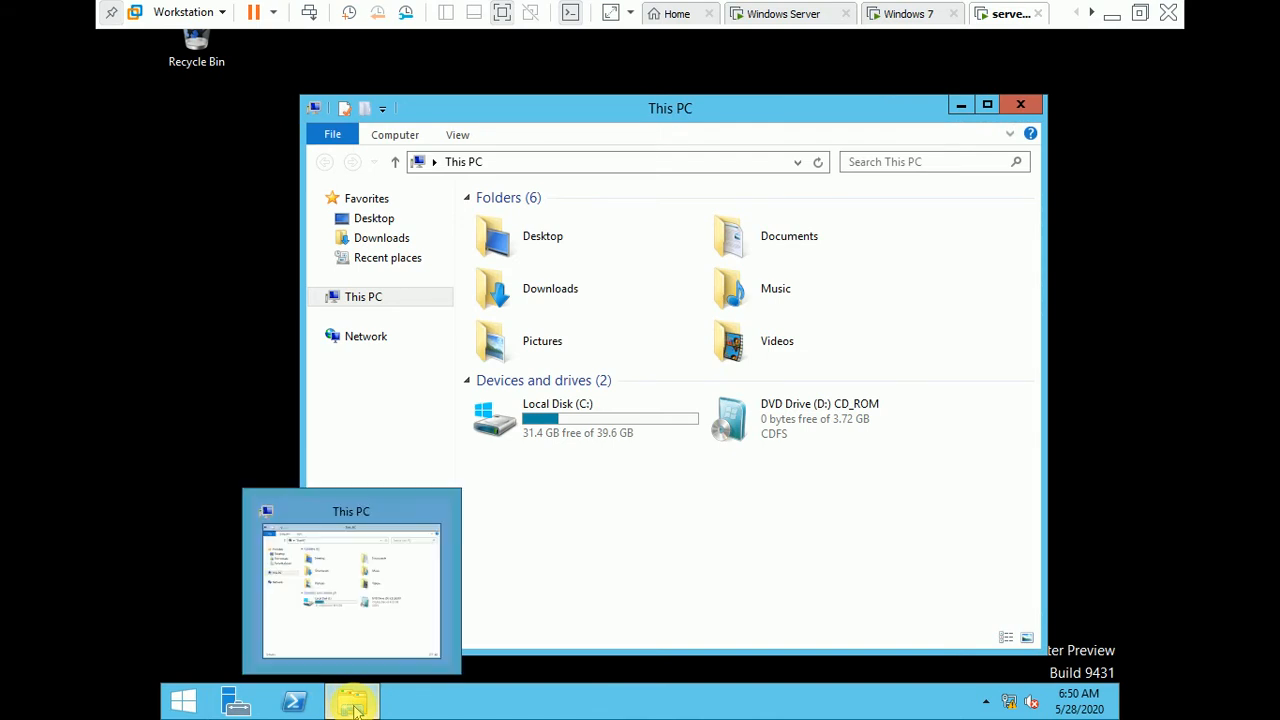
{"action": "left_click", "coordinate": [1020, 104]}
Step: Switch to the Windows Server machine and submit \\server02\shared as the remote shared folder location in the Backup Schedule Wizard
{"action": "left_click", "coordinate": [820, 13]}
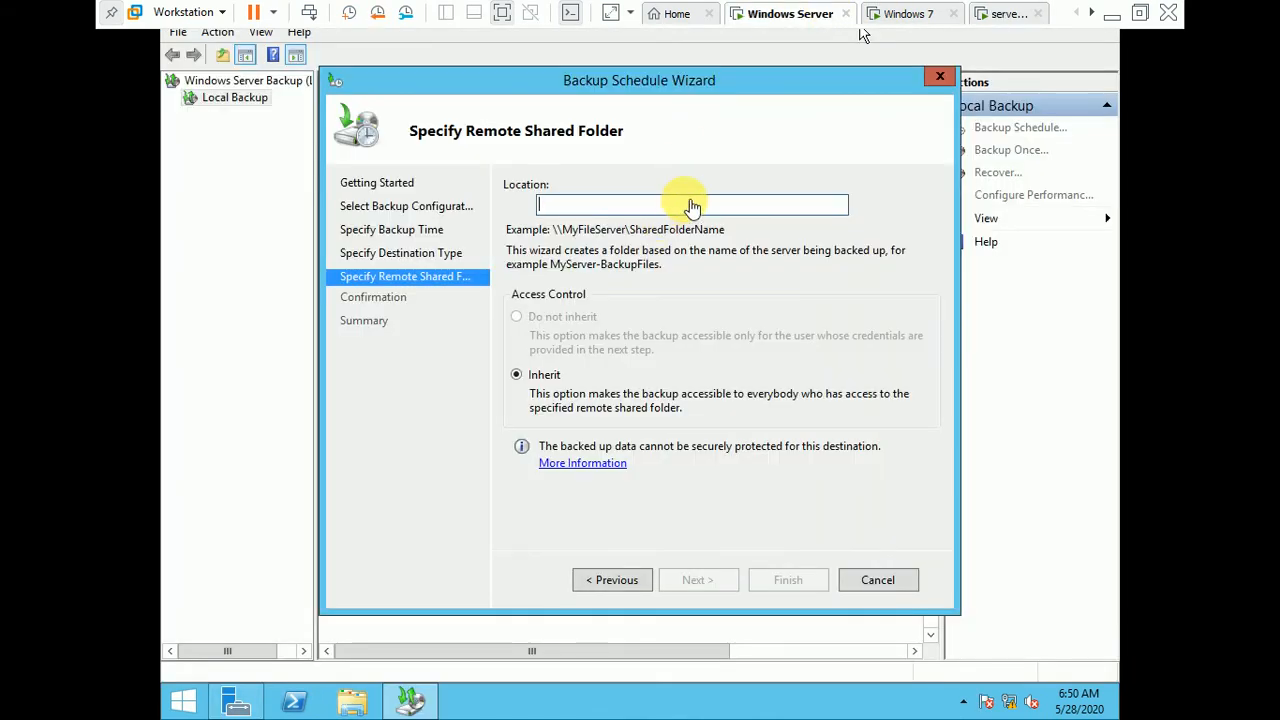
{"action": "left_click", "coordinate": [686, 203]}
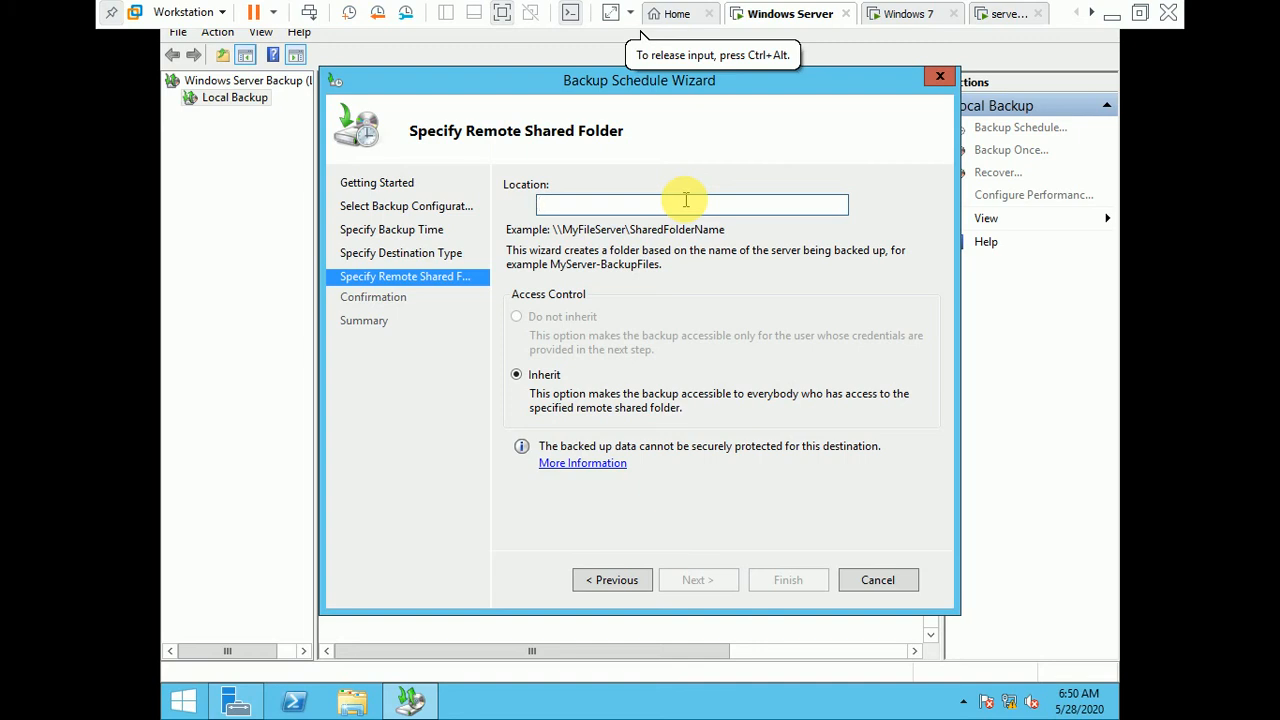
{"action": "type", "text": "\\\\\\"}
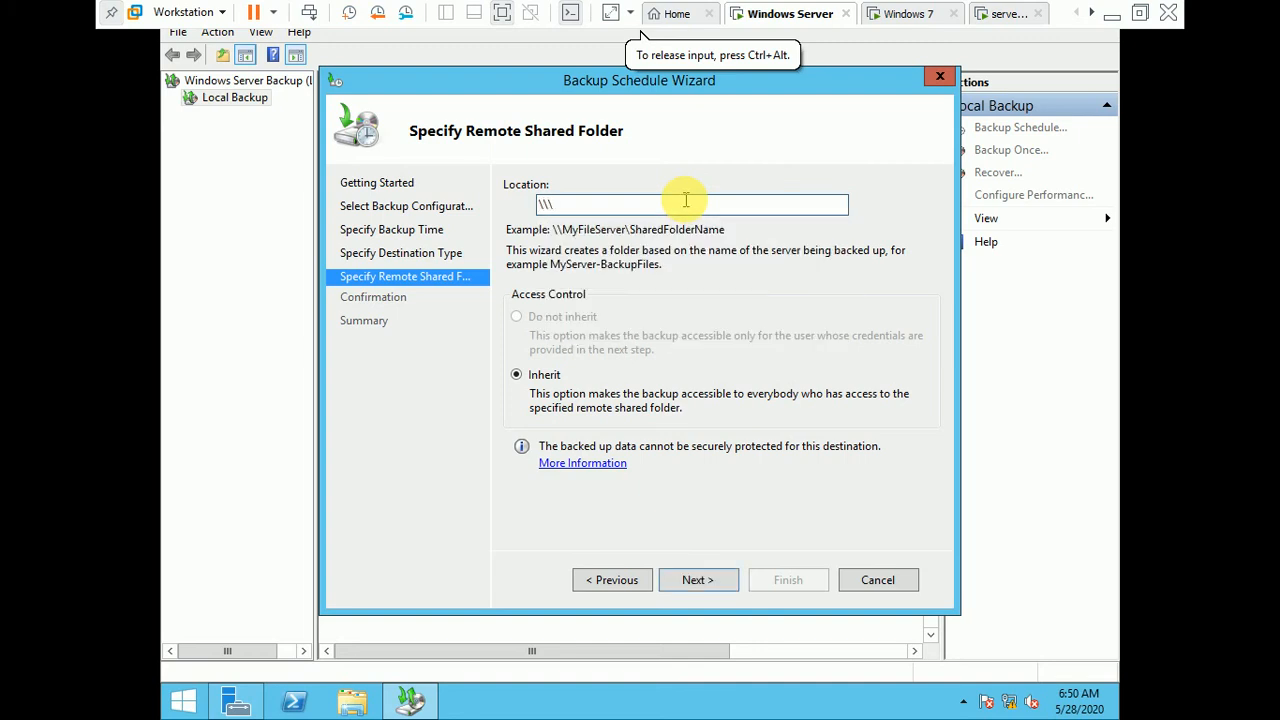
{"action": "key", "text": "BackSpace"}
{"action": "type", "text": "server"}
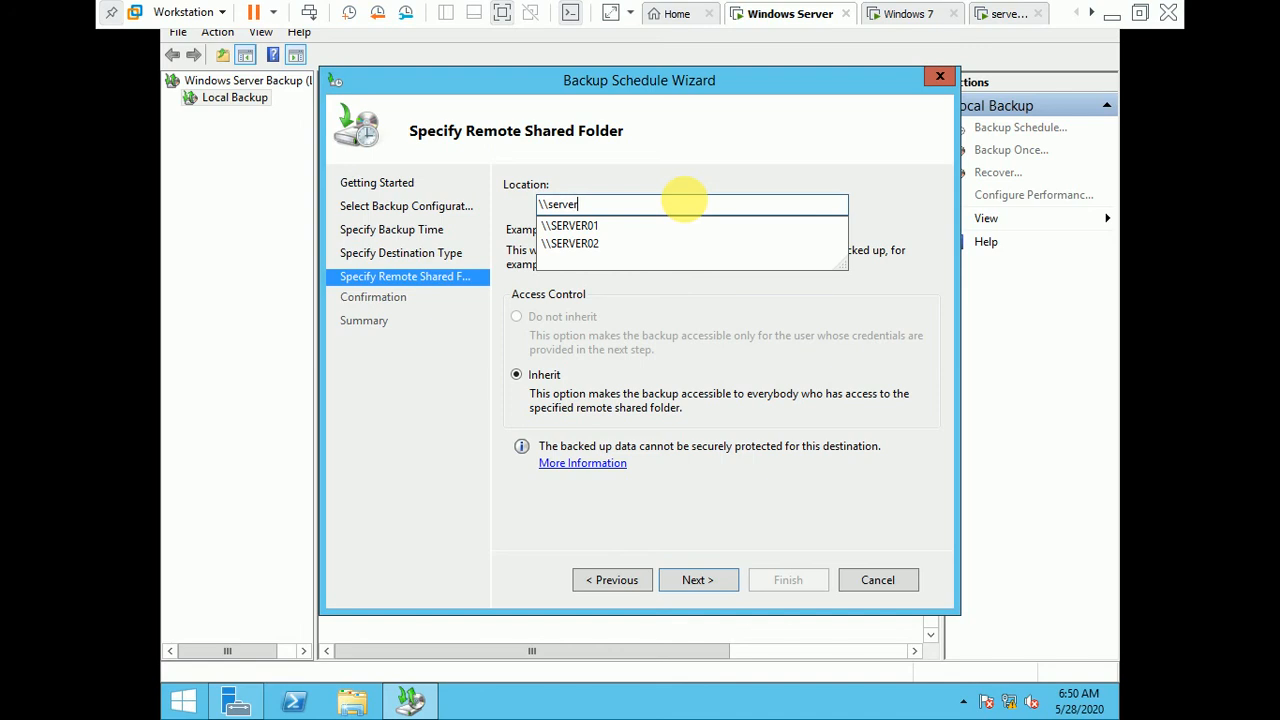
{"action": "type", "text": "02"}
{"action": "type", "text": "\\s"}
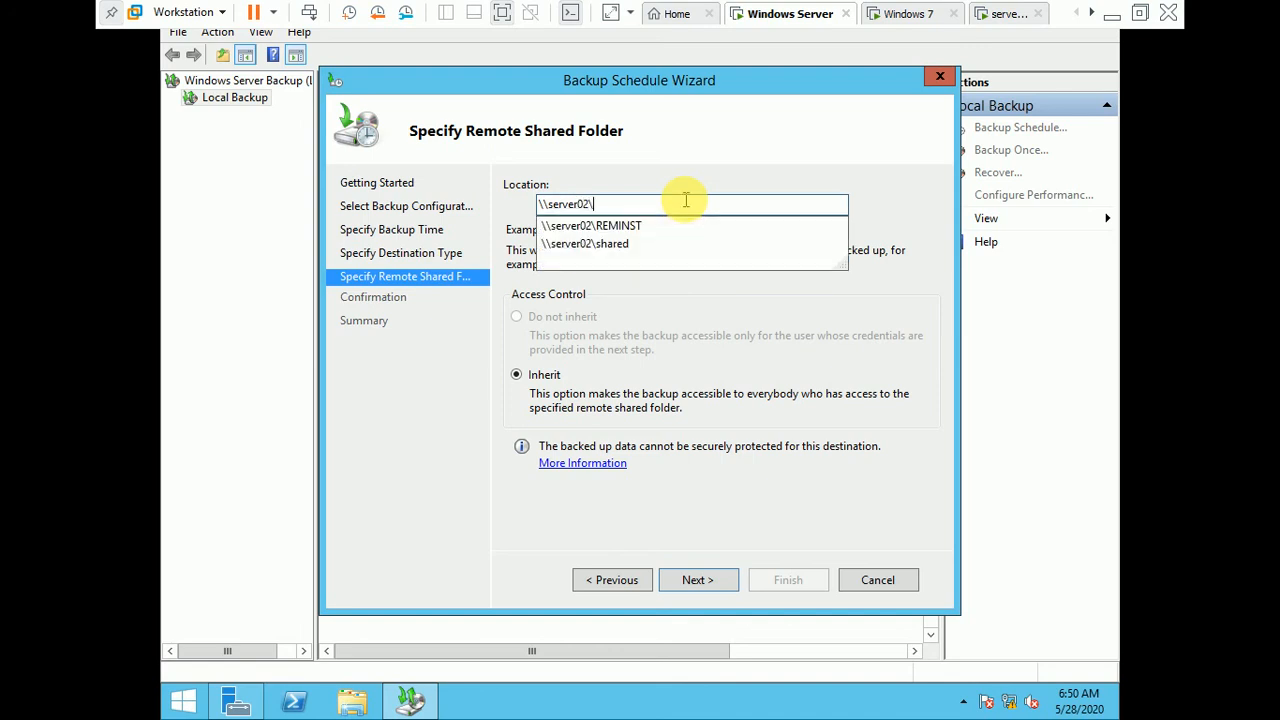
{"action": "type", "text": "hared"}
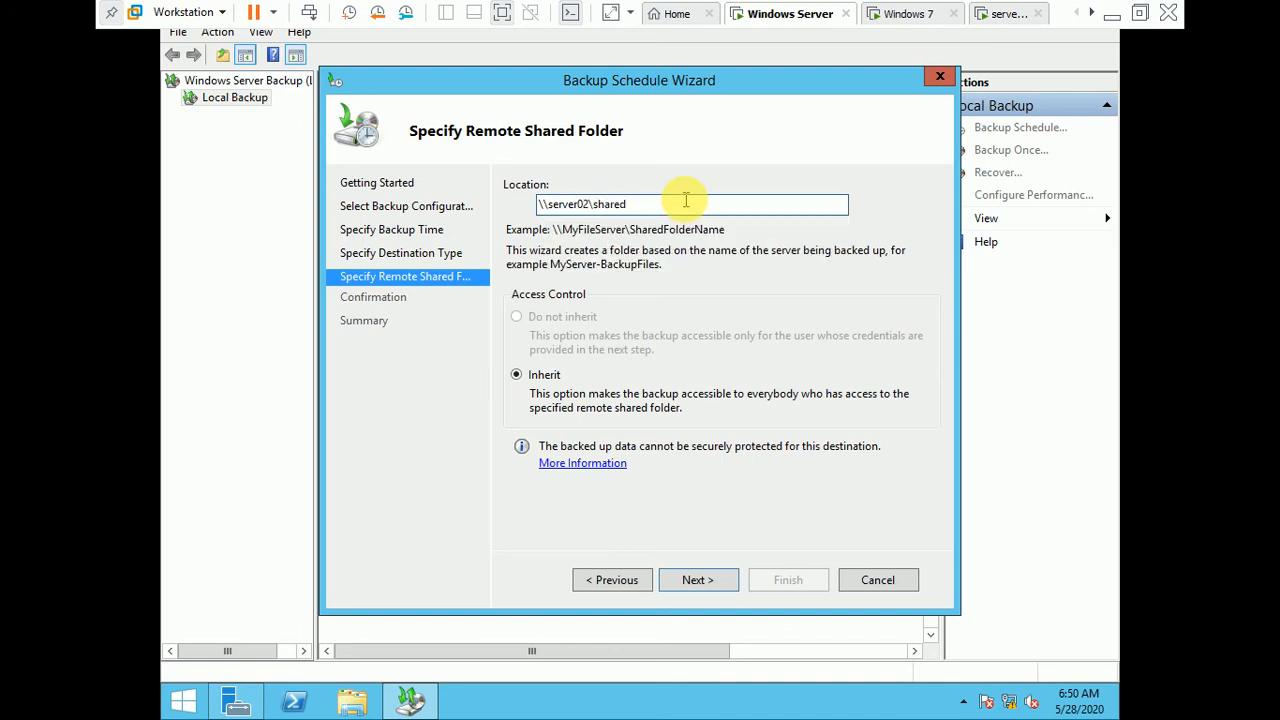
{"action": "key", "text": "Return"}
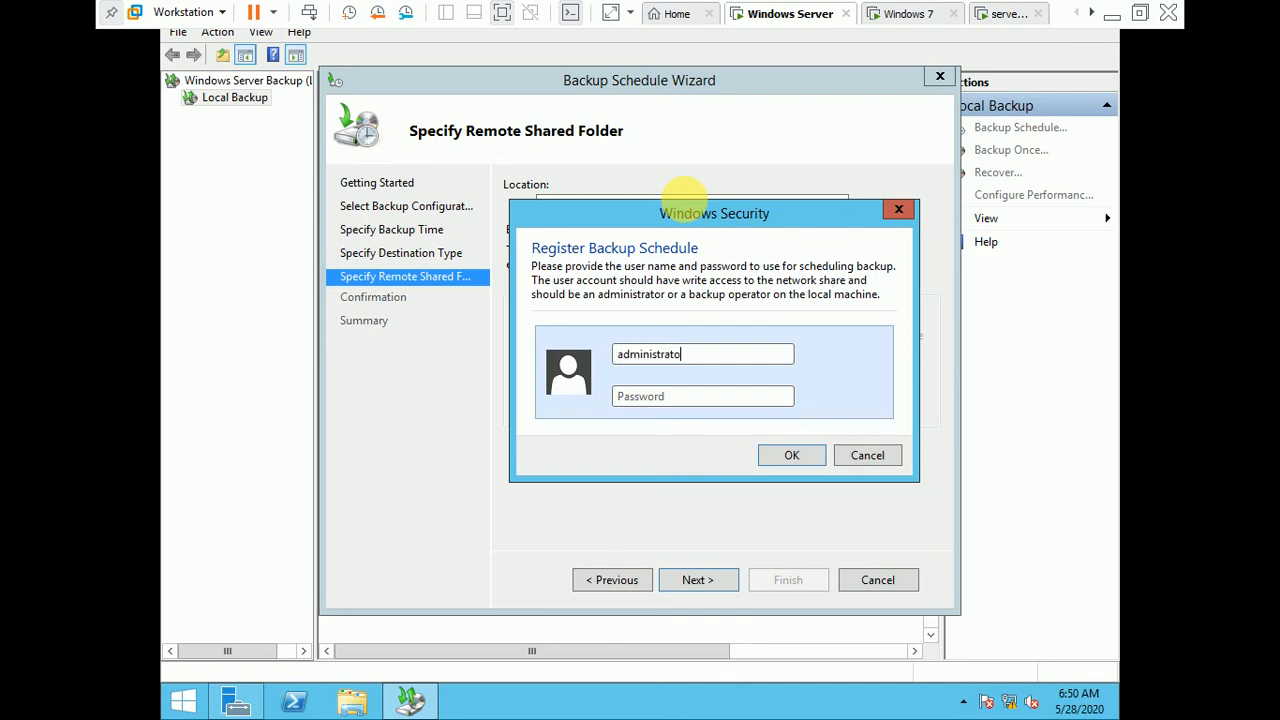
Step: Register the backup schedule with the administrator user name and the account password
{"action": "key", "text": "Caps_Lock"}
{"action": "type", "text": "•"}
{"action": "key", "text": "Caps_Lock"}
{"action": "key", "text": "Return"}
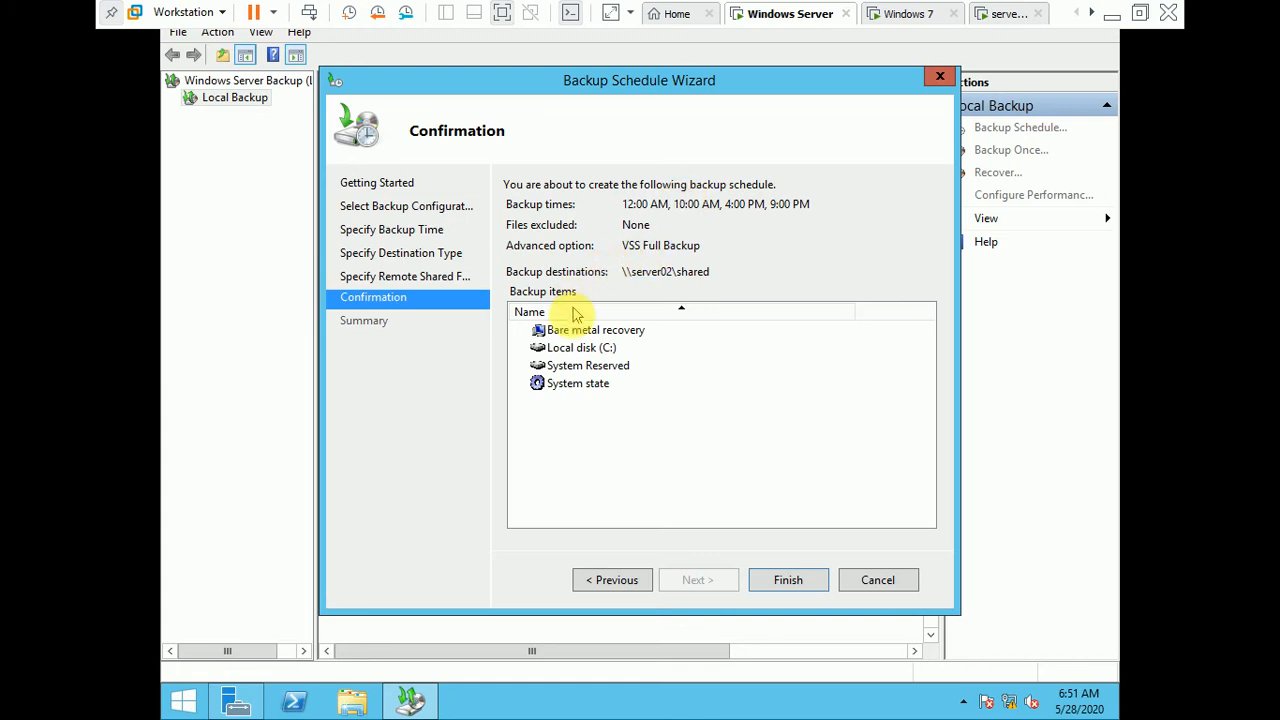
Step: Review the backup items on the Confirmation page, and finish the Backup Schedule Wizard to create the schedule
{"action": "left_click", "coordinate": [572, 349]}
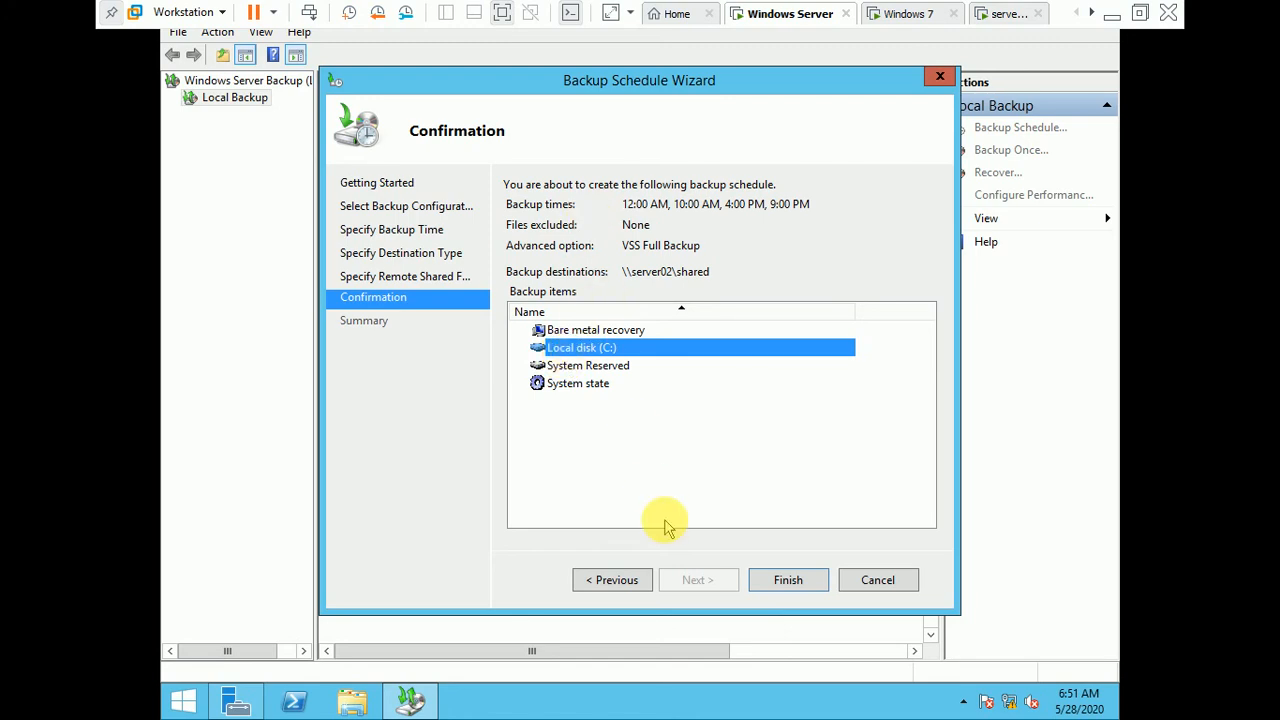
{"action": "left_click", "coordinate": [596, 331]}
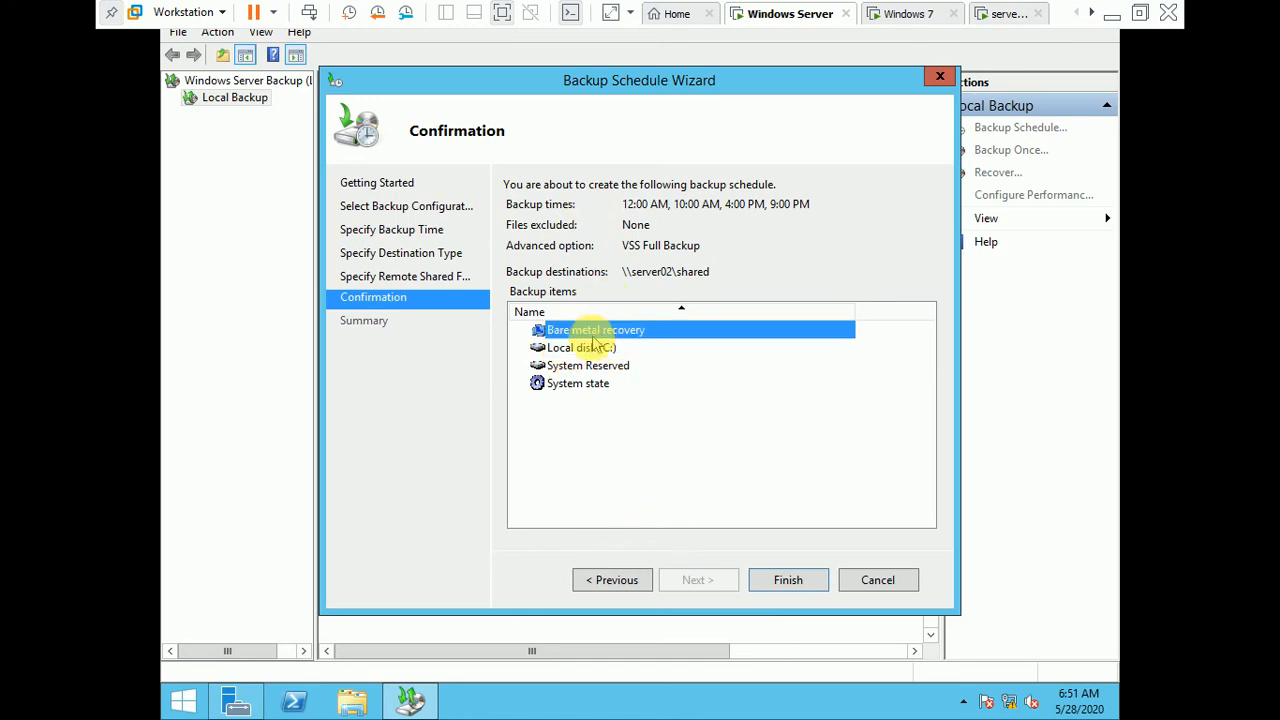
{"action": "left_click", "coordinate": [580, 348]}
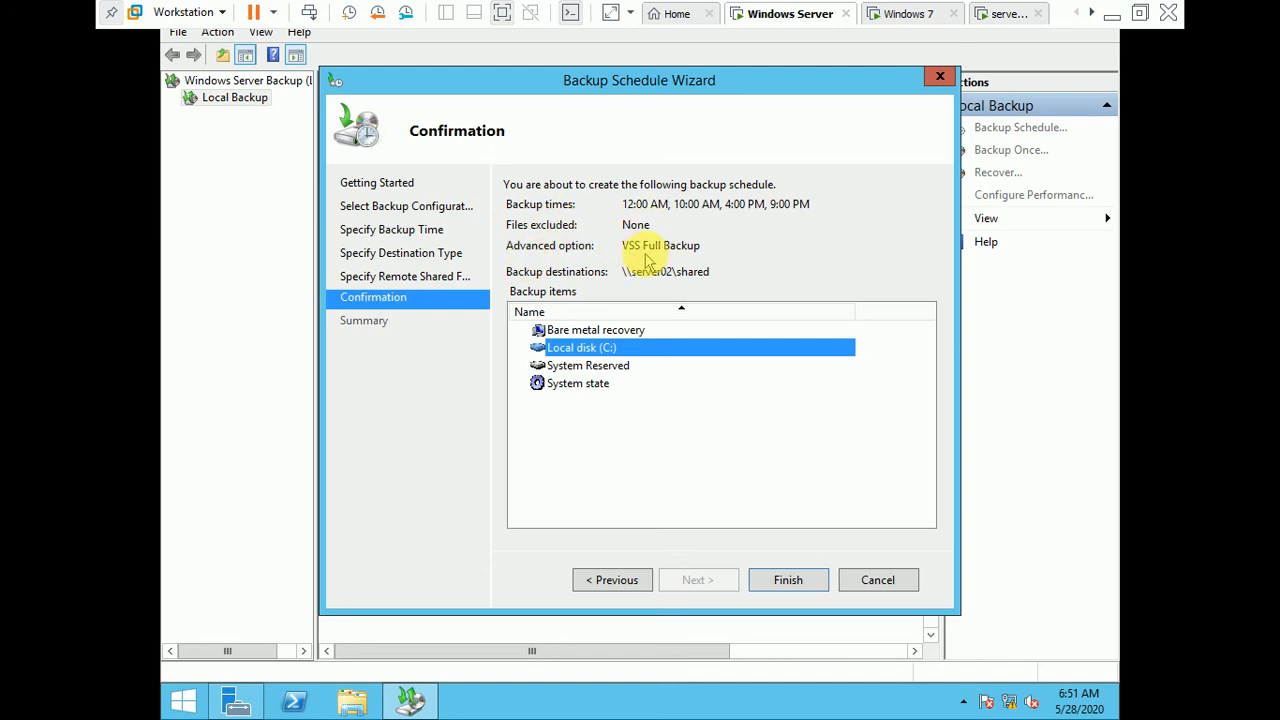
{"action": "left_click", "coordinate": [676, 312]}
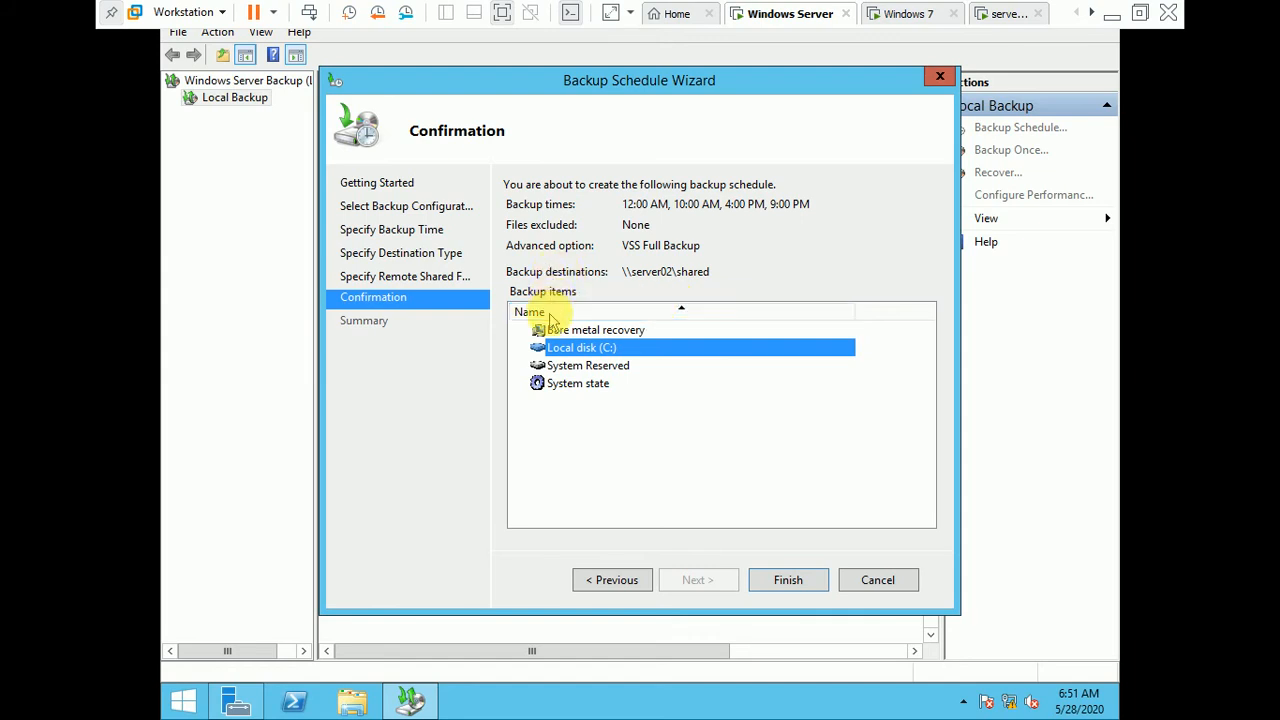
{"action": "left_click", "coordinate": [575, 365]}
{"action": "left_click", "coordinate": [798, 580]}
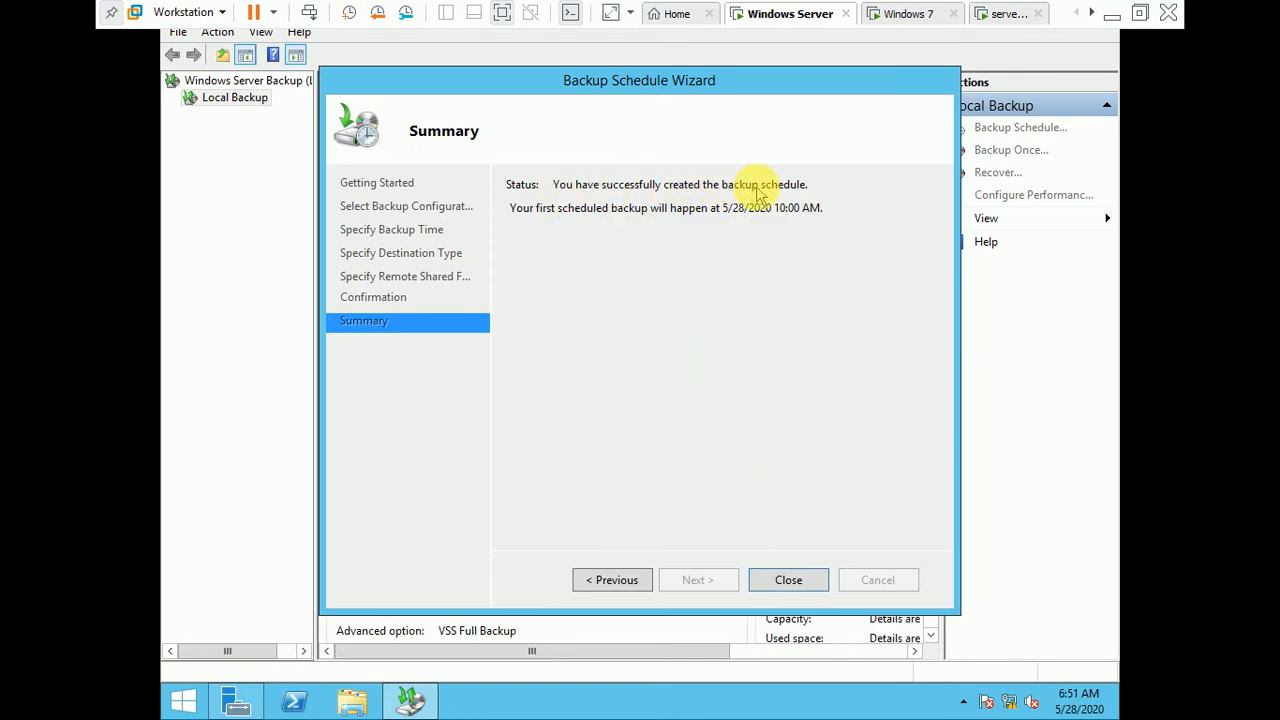
{"action": "left_click", "coordinate": [789, 581]}
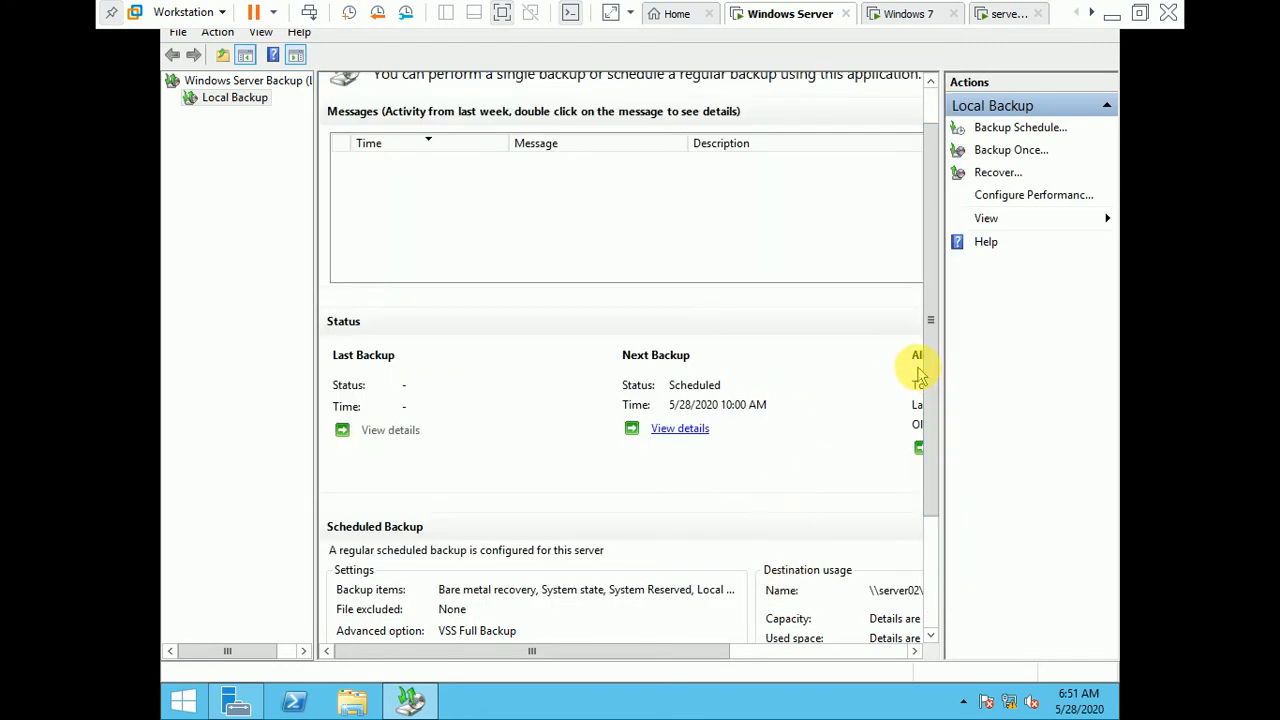
{"action": "left_click_drag", "start_coordinate": [928, 367], "coordinate": [928, 269]}
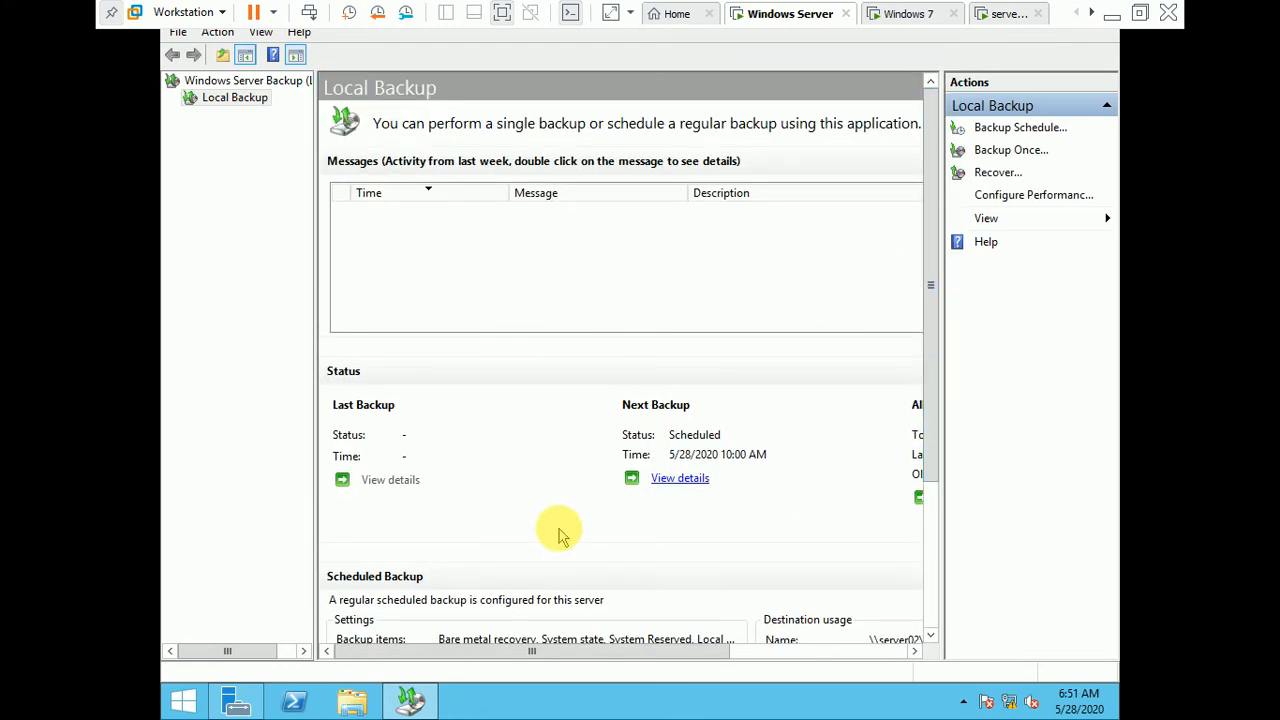
Step: Review the next backup's details and the scheduled backup settings on the Local Backup page
{"action": "left_click_drag", "start_coordinate": [588, 651], "coordinate": [783, 668]}
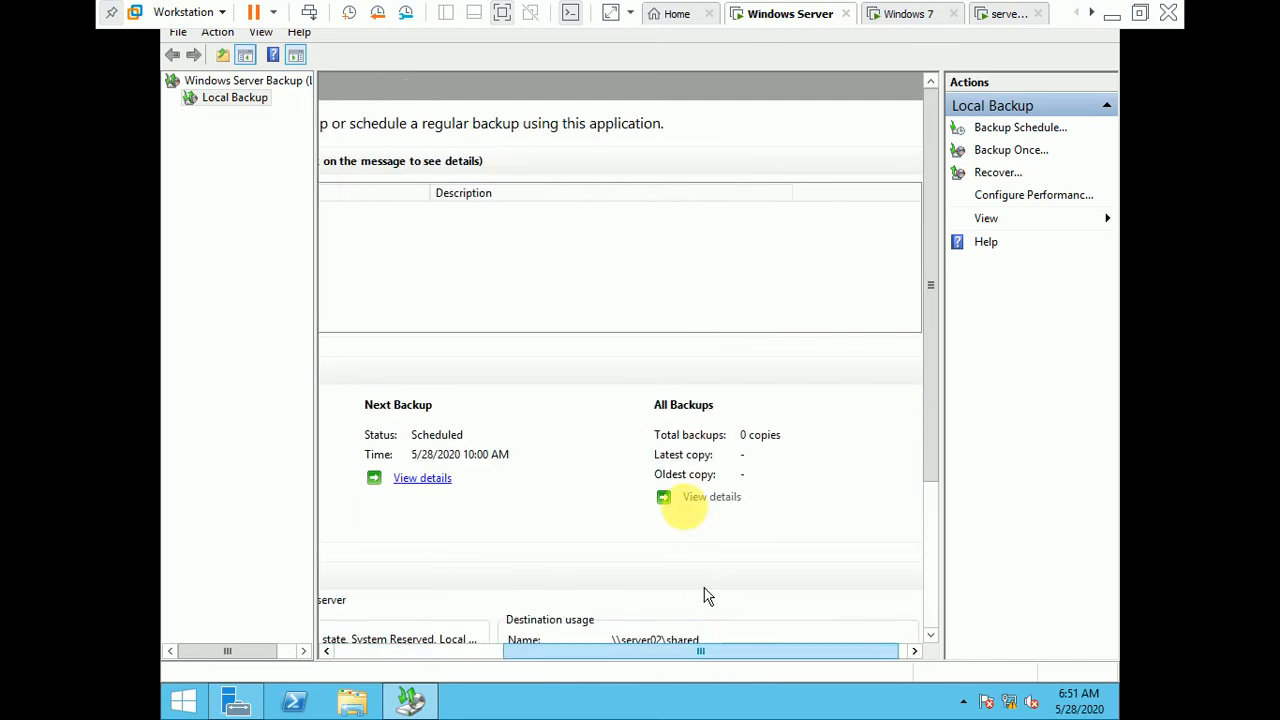
{"action": "left_click", "coordinate": [420, 484]}
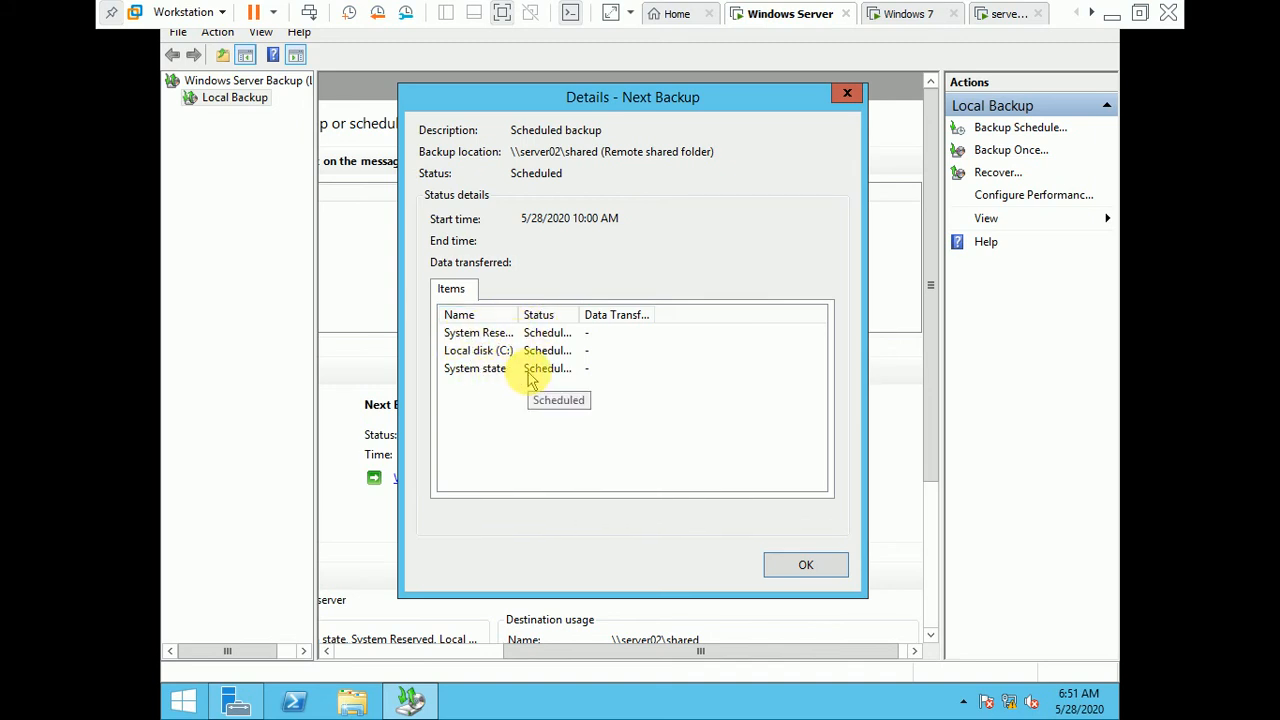
{"action": "left_click", "coordinate": [808, 568]}
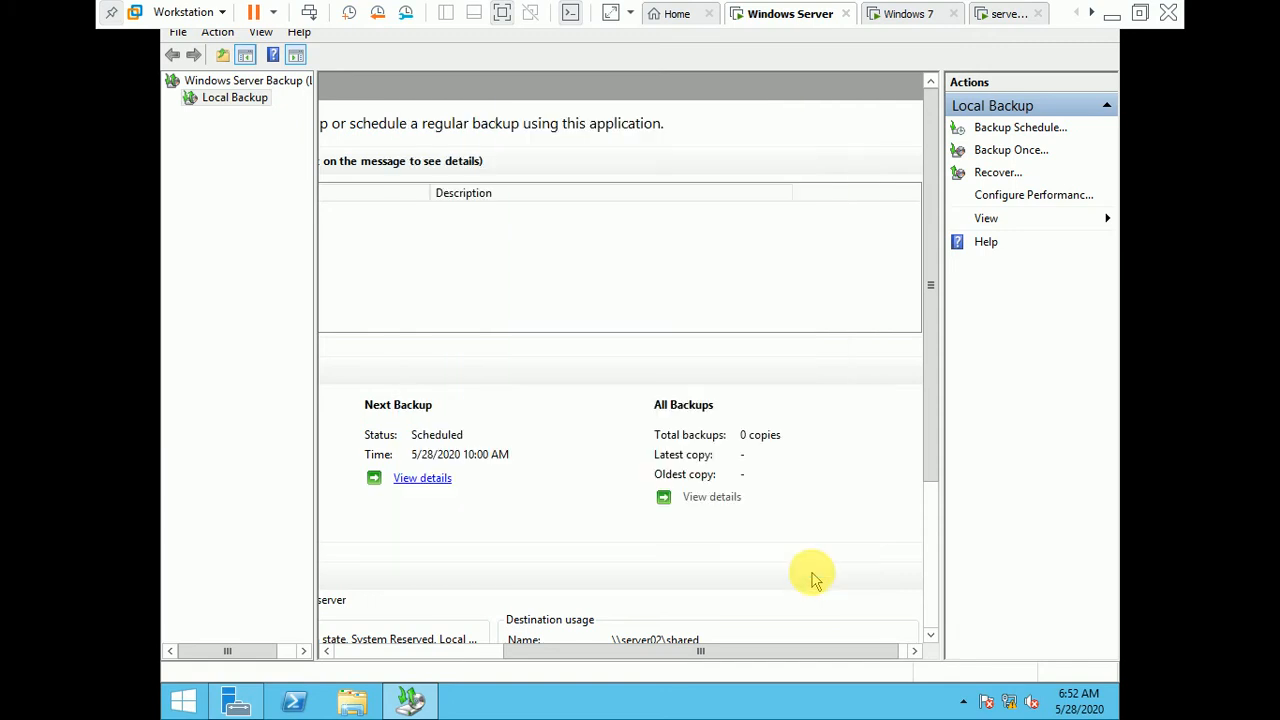
{"action": "left_click_drag", "start_coordinate": [809, 651], "coordinate": [608, 608]}
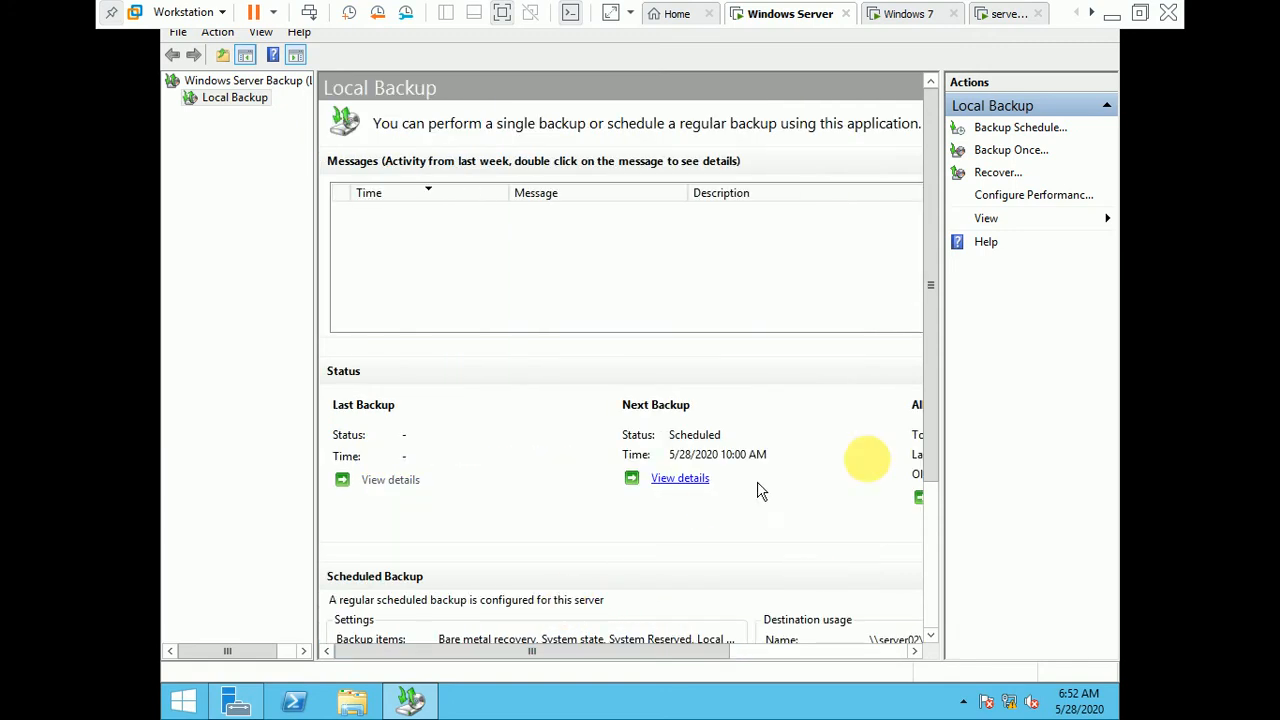
{"action": "left_click_drag", "start_coordinate": [928, 355], "coordinate": [929, 477]}
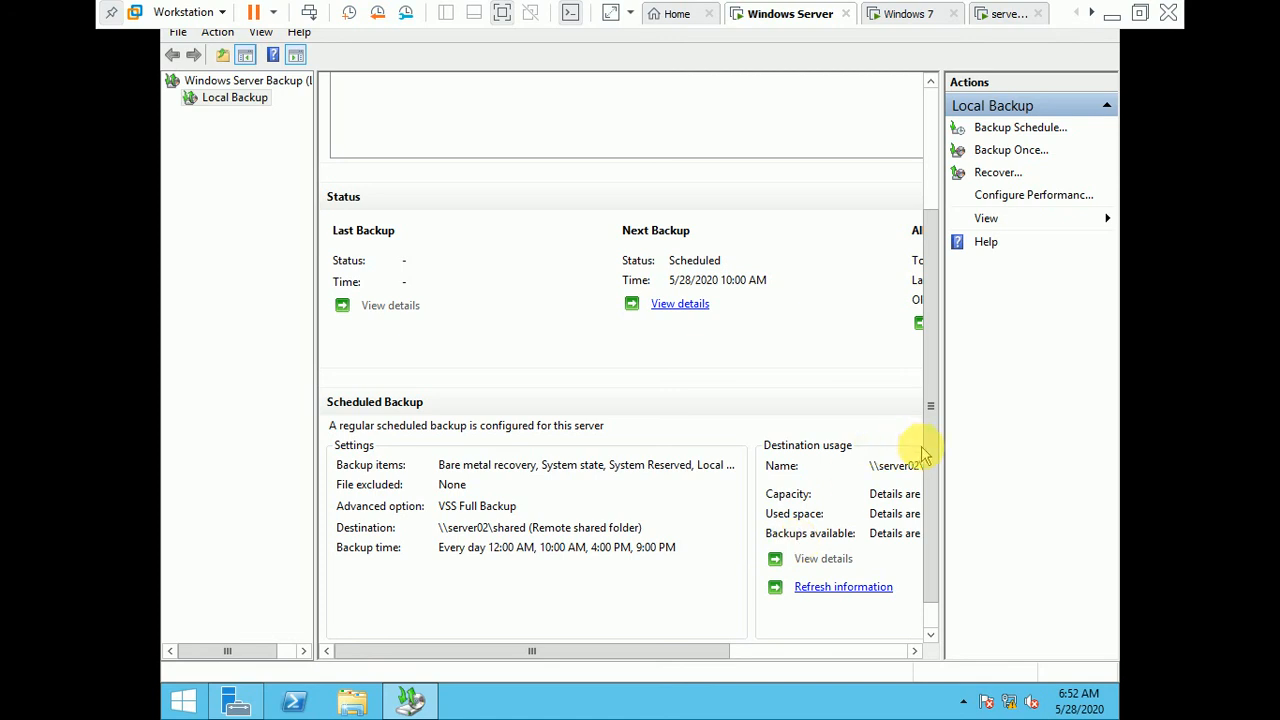
{"action": "scroll", "coordinate": [900, 262], "scroll_direction": "up", "scroll_amount": 3}
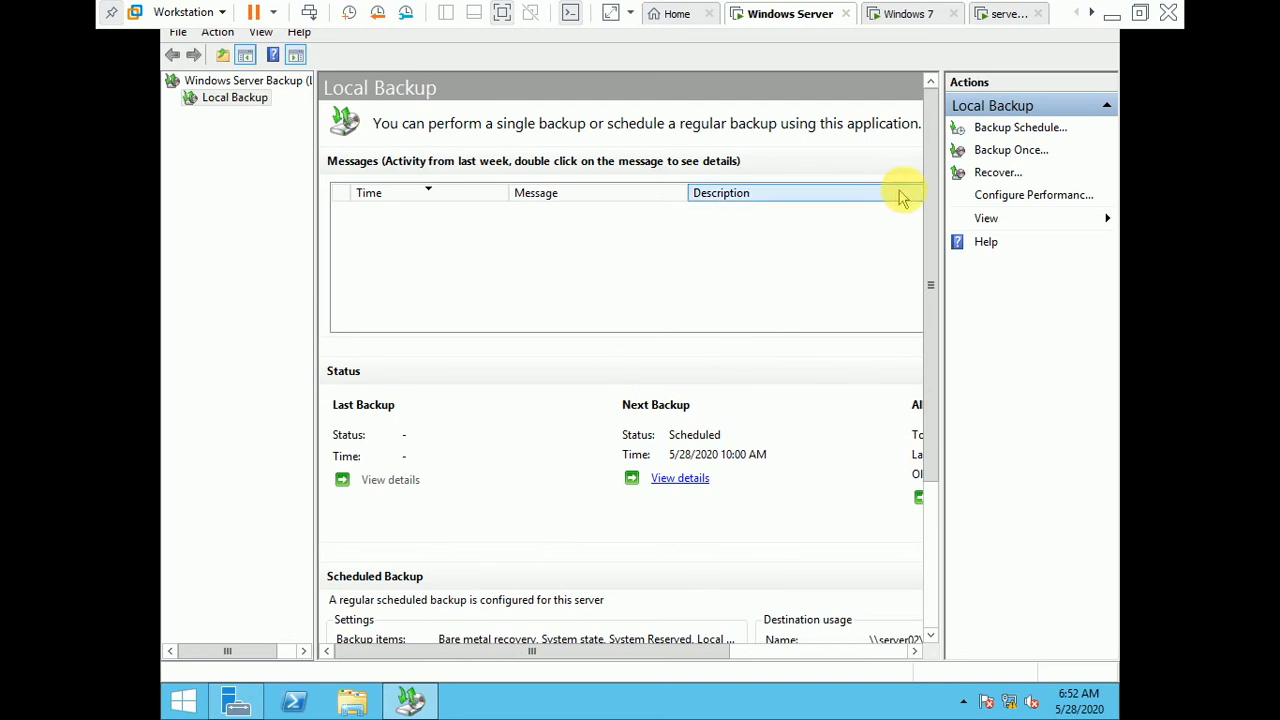
Step: Start a recovery from a backup stored on another location, with a remote shared folder as the location type
{"action": "left_click", "coordinate": [999, 178]}
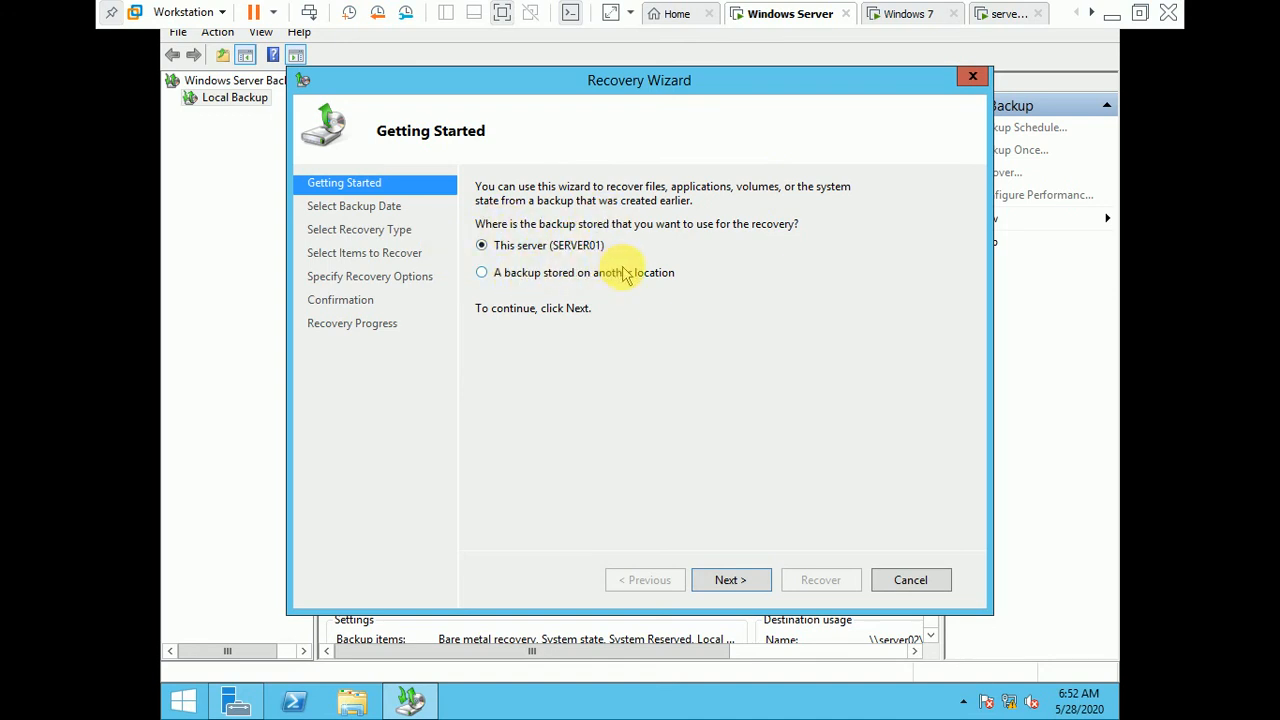
{"action": "left_click", "coordinate": [497, 278]}
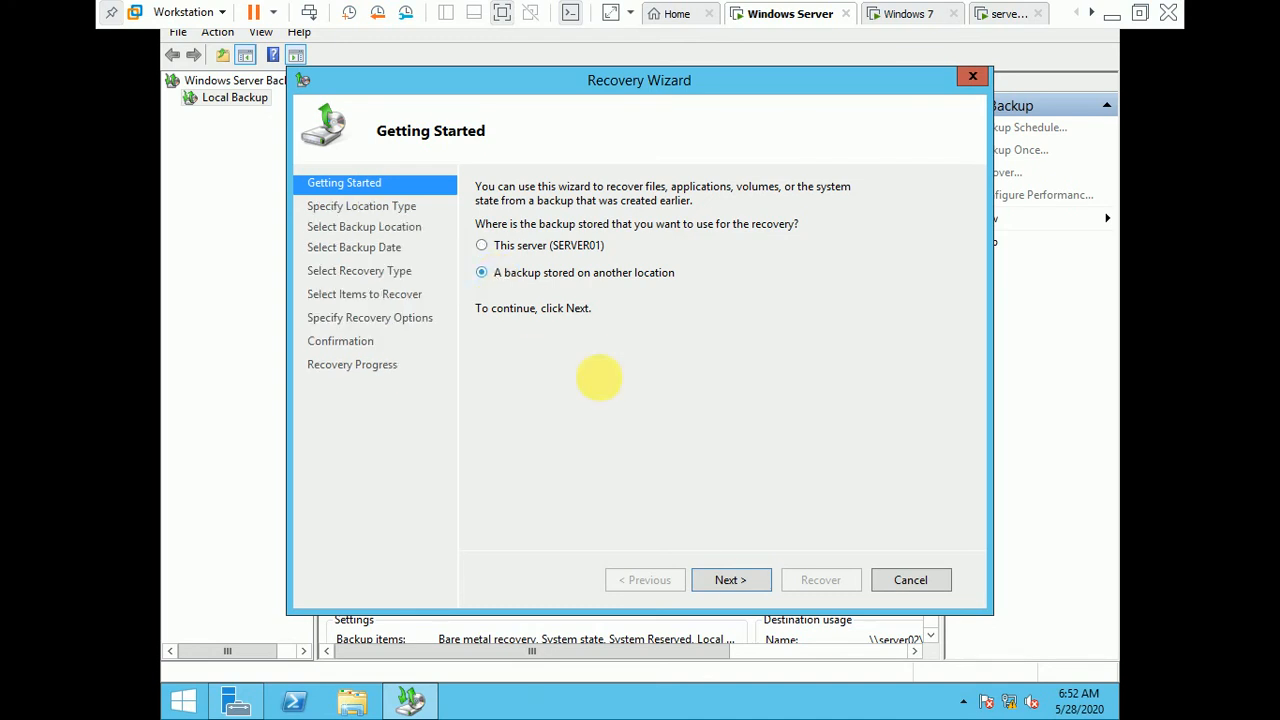
{"action": "left_click", "coordinate": [731, 580]}
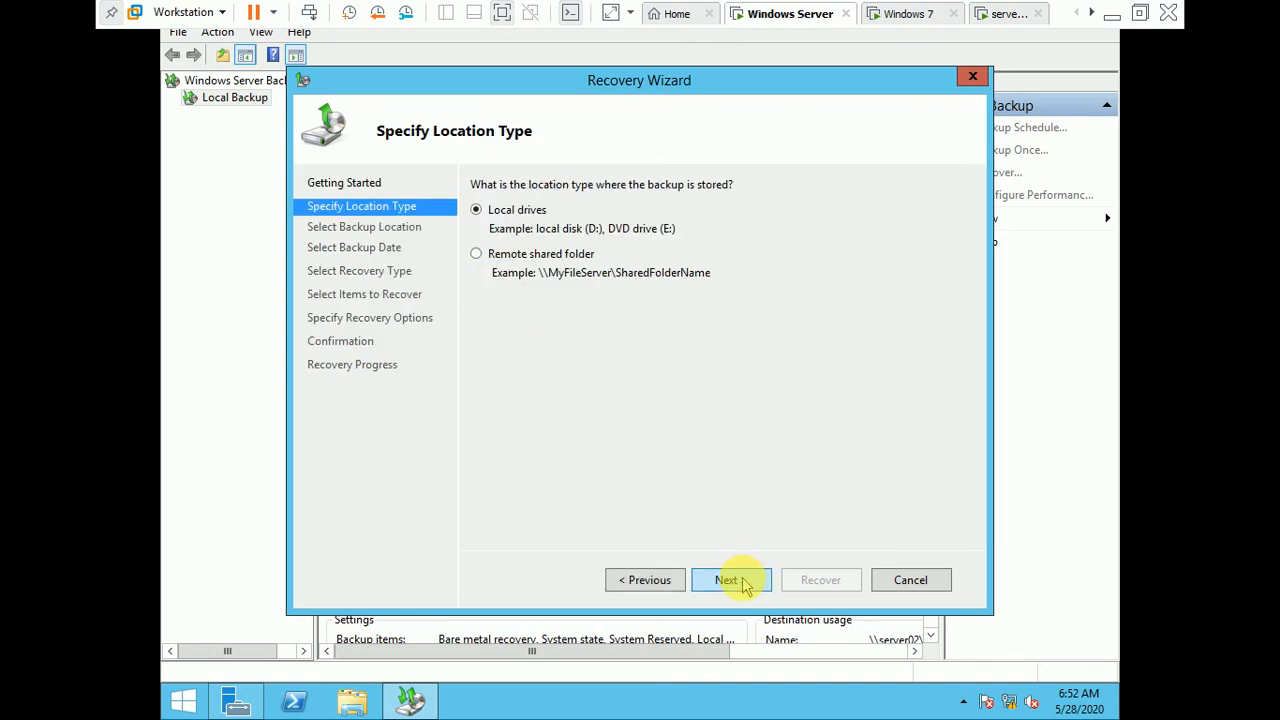
{"action": "left_click", "coordinate": [530, 256]}
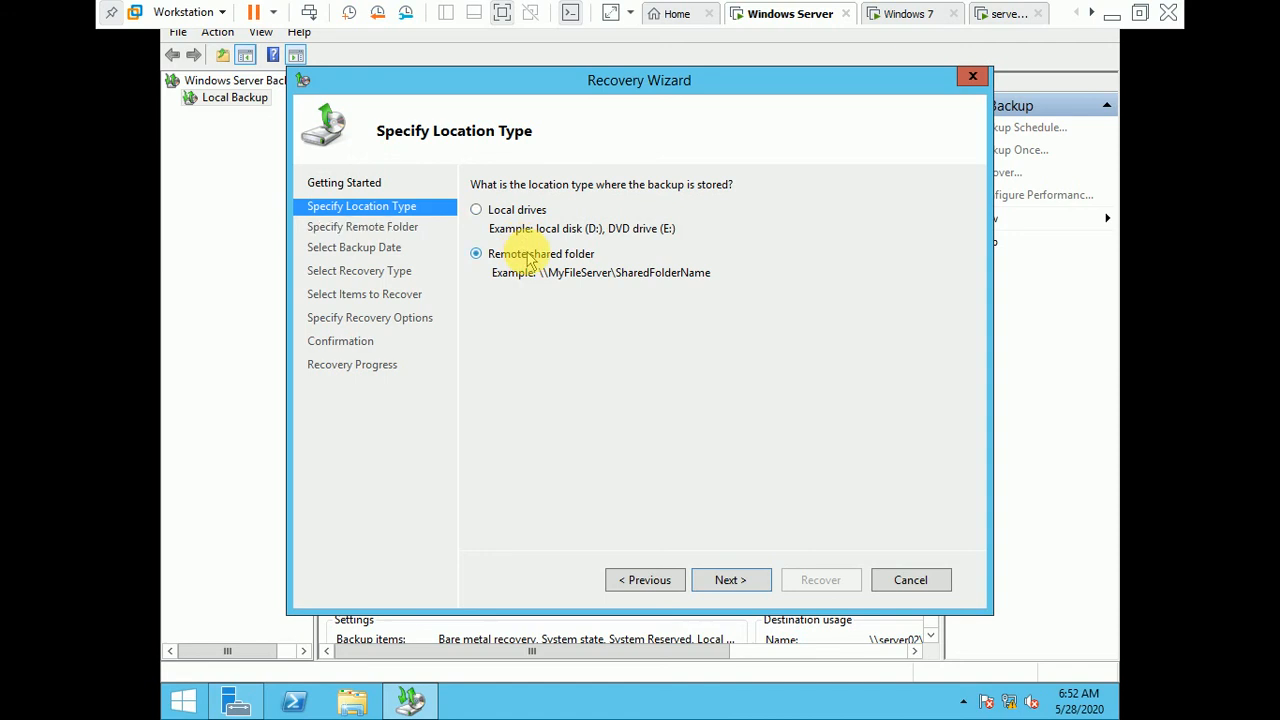
{"action": "left_click", "coordinate": [728, 580]}
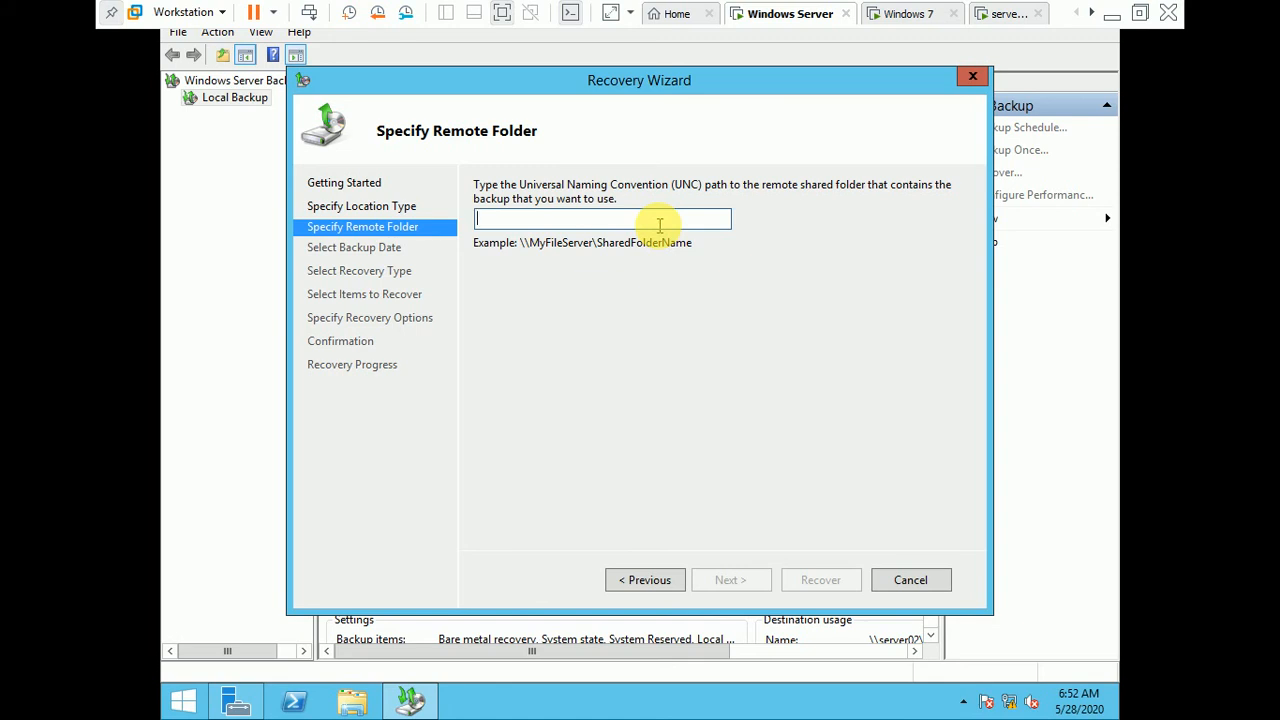
Step: Try to use \\SERVER02\shared as the remote folder that contains the backup to recover
{"action": "type", "text": "\\\\"}
{"action": "key", "text": "Down"}
{"action": "key", "text": "Down"}
{"action": "key", "text": "Down"}
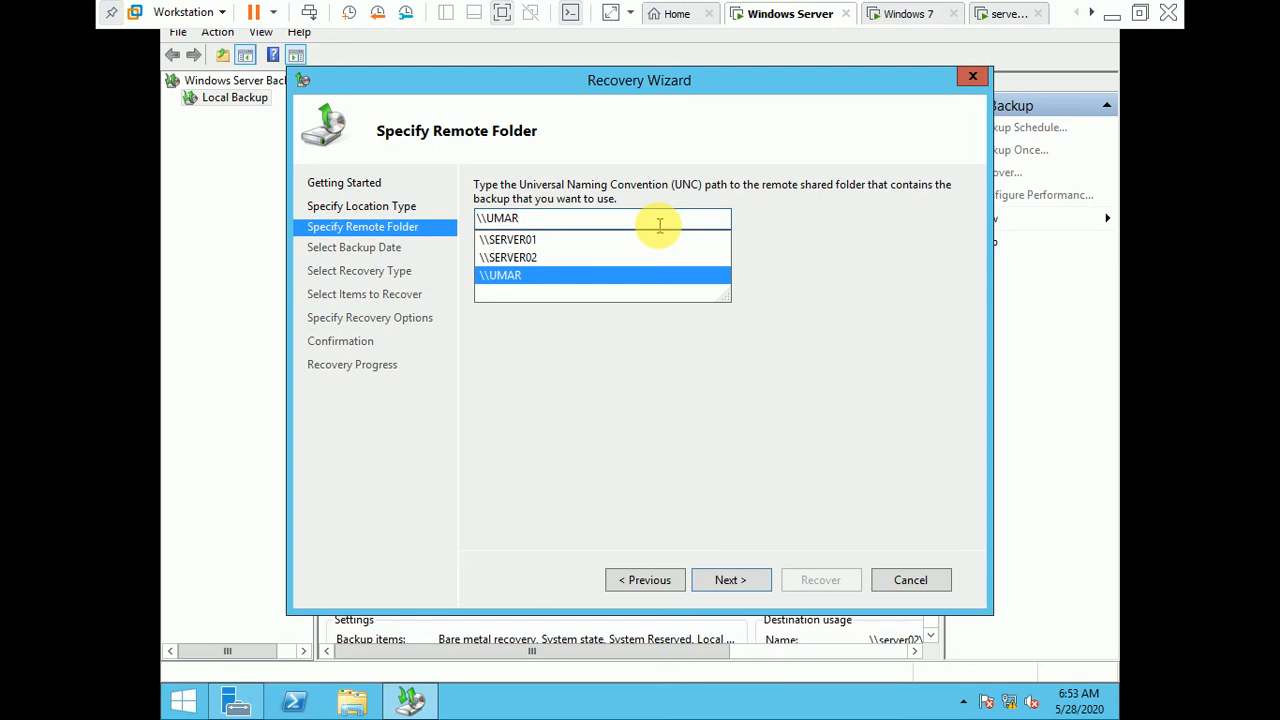
{"action": "key", "text": "Up"}
{"action": "type", "text": "\\"}
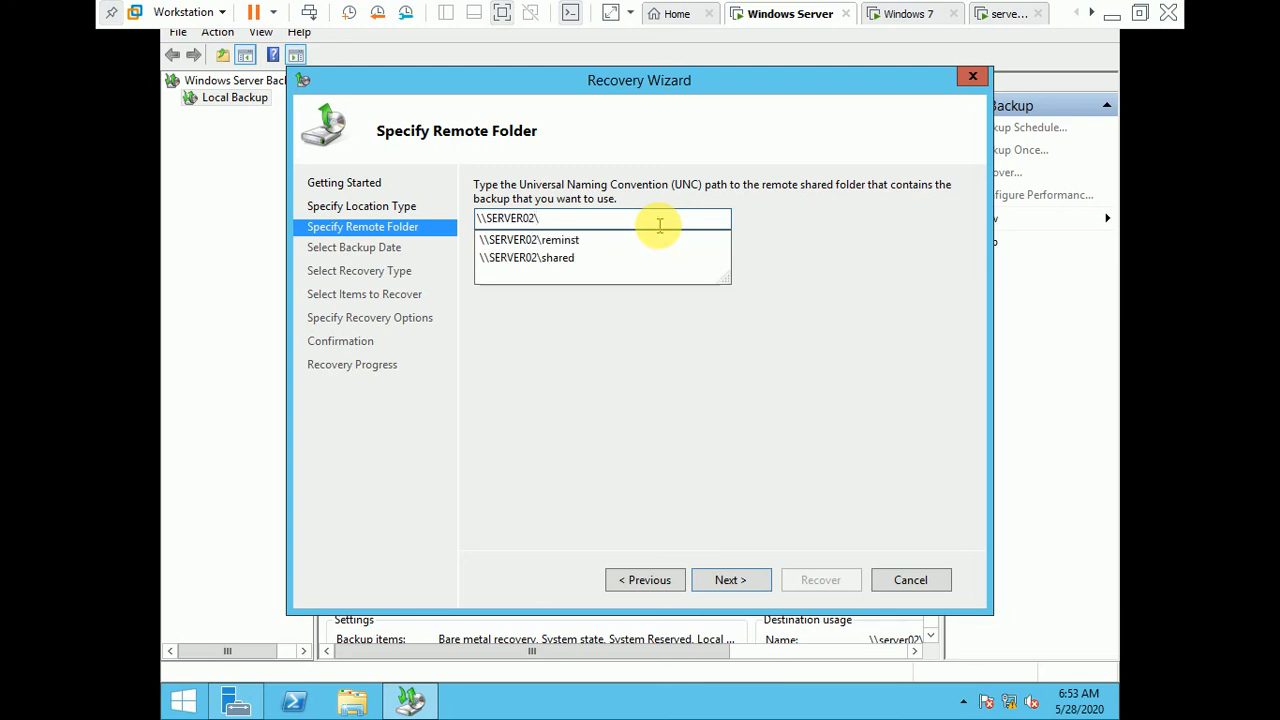
{"action": "key", "text": "Up"}
{"action": "key", "text": "Return"}
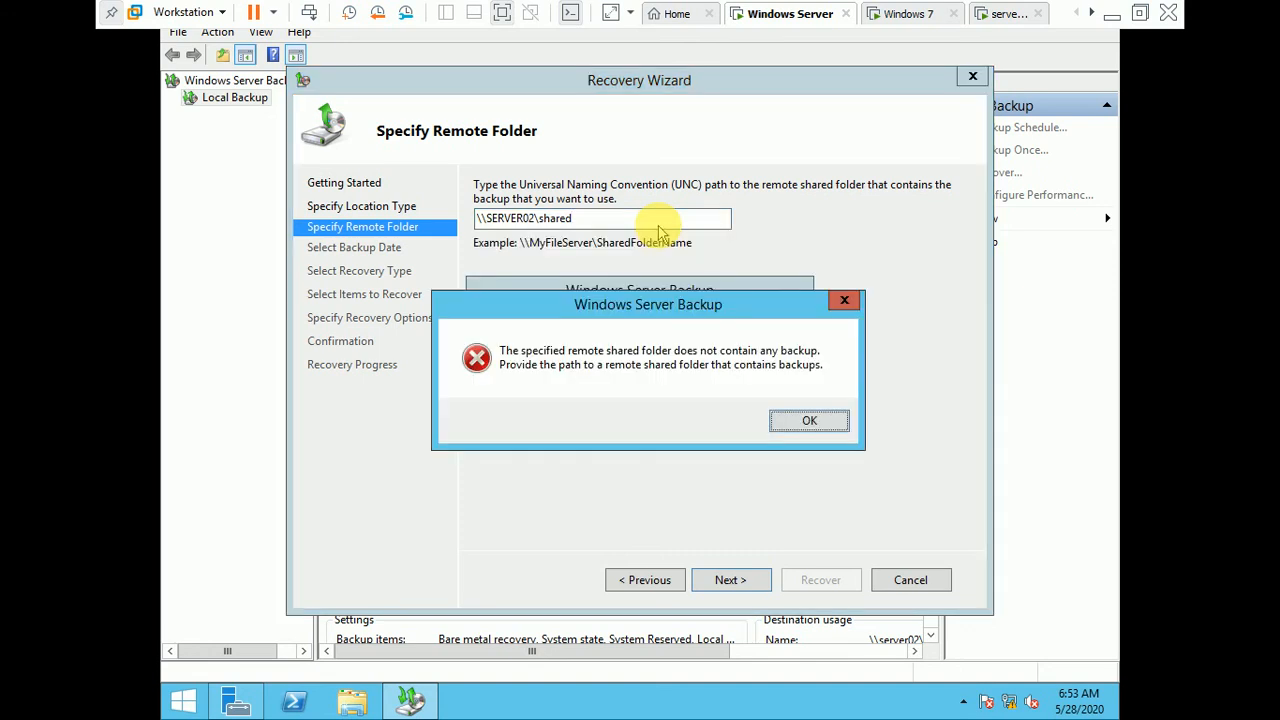
{"action": "left_click", "coordinate": [810, 421]}
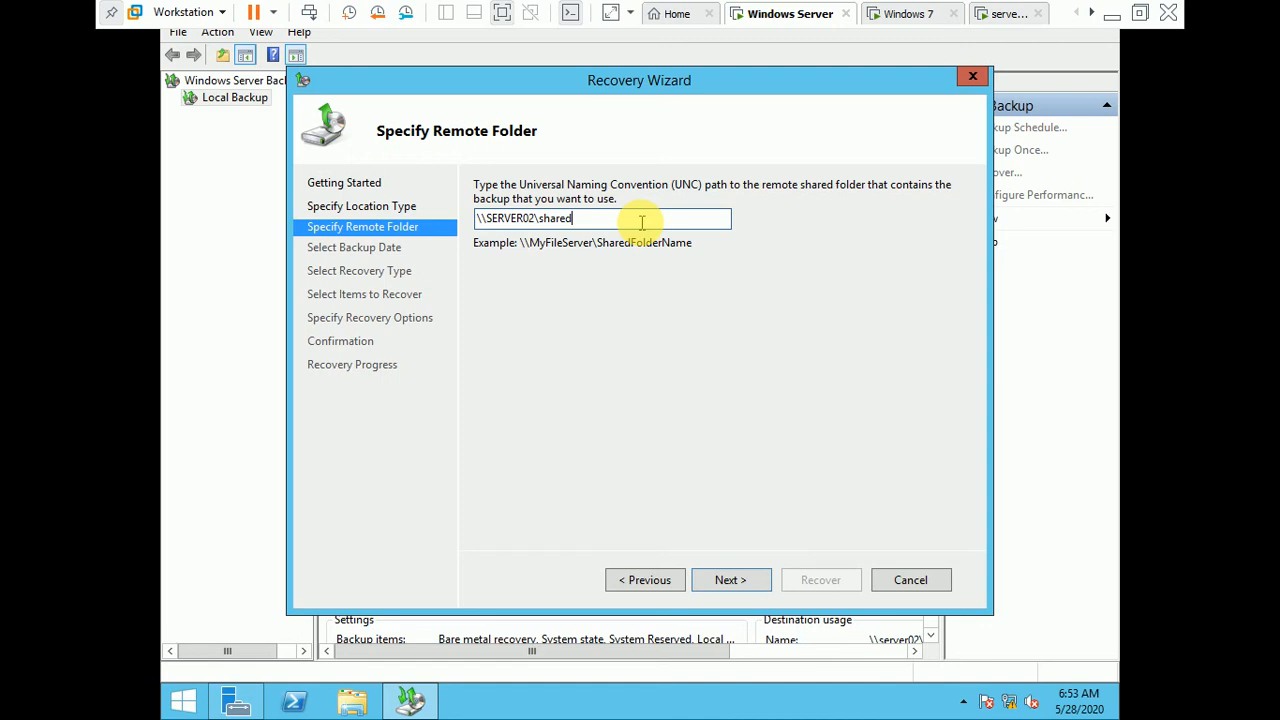
Step: Re-enter the remote folder path as \\server02\shared, submit it again, and cancel the Recovery Wizard
{"action": "key", "text": "BackSpace"}
{"action": "key", "text": "BackSpace"}
{"action": "key", "text": "BackSpace"}
{"action": "key", "text": "BackSpace"}
{"action": "key", "text": "BackSpace"}
{"action": "key", "text": "BackSpace"}
{"action": "key", "text": "BackSpace"}
{"action": "key", "text": "BackSpace"}
{"action": "key", "text": "BackSpace"}
{"action": "key", "text": "BackSpace"}
{"action": "key", "text": "BackSpace"}
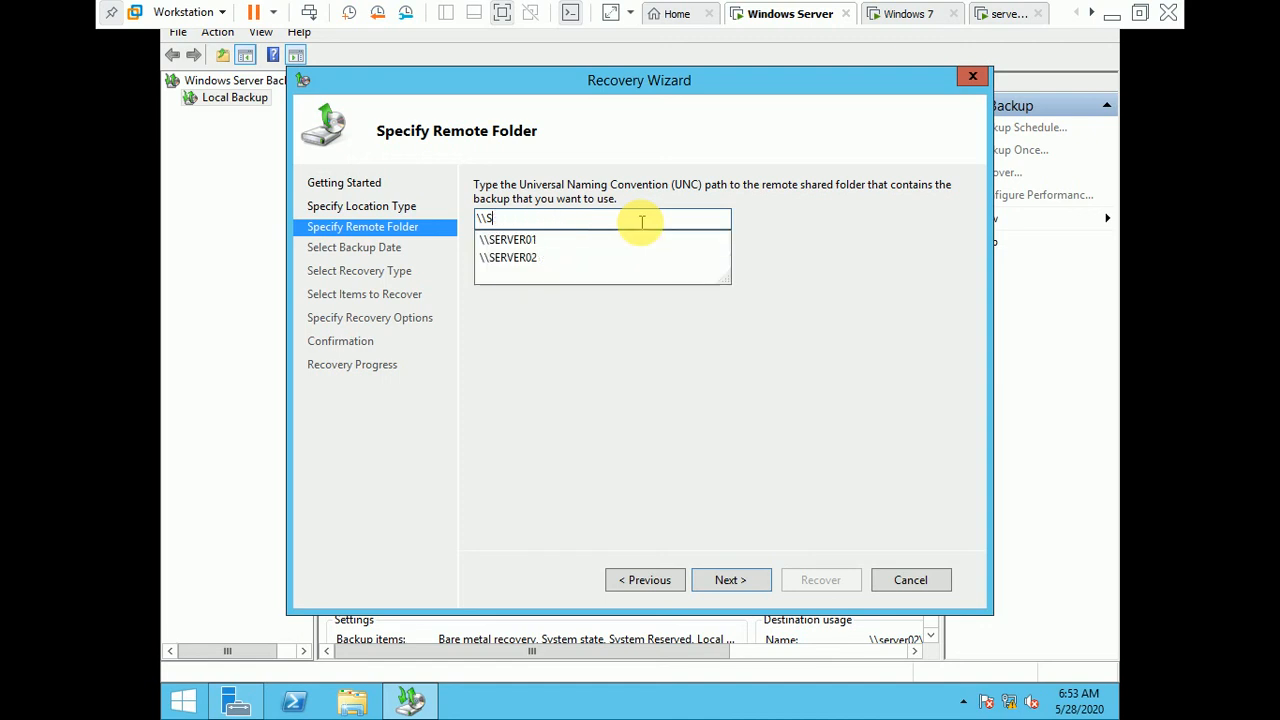
{"action": "key", "text": "BackSpace"}
{"action": "type", "text": "server02"}
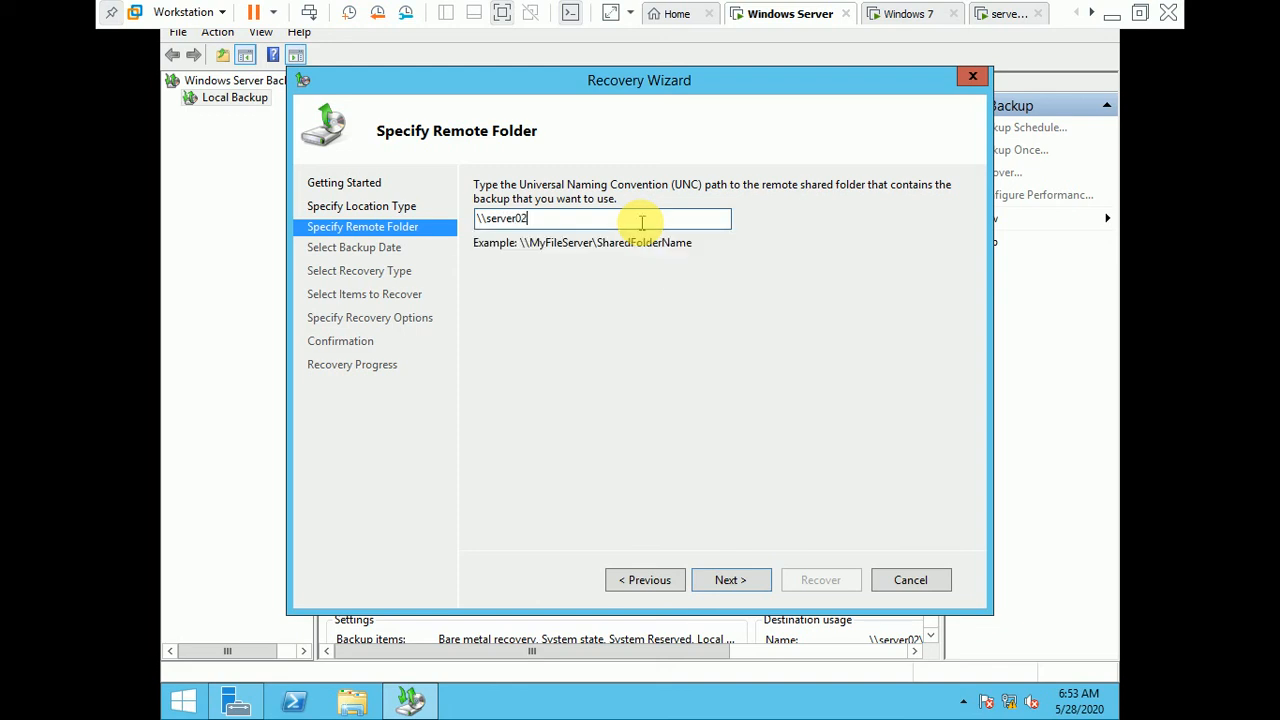
{"action": "type", "text": "\\sh"}
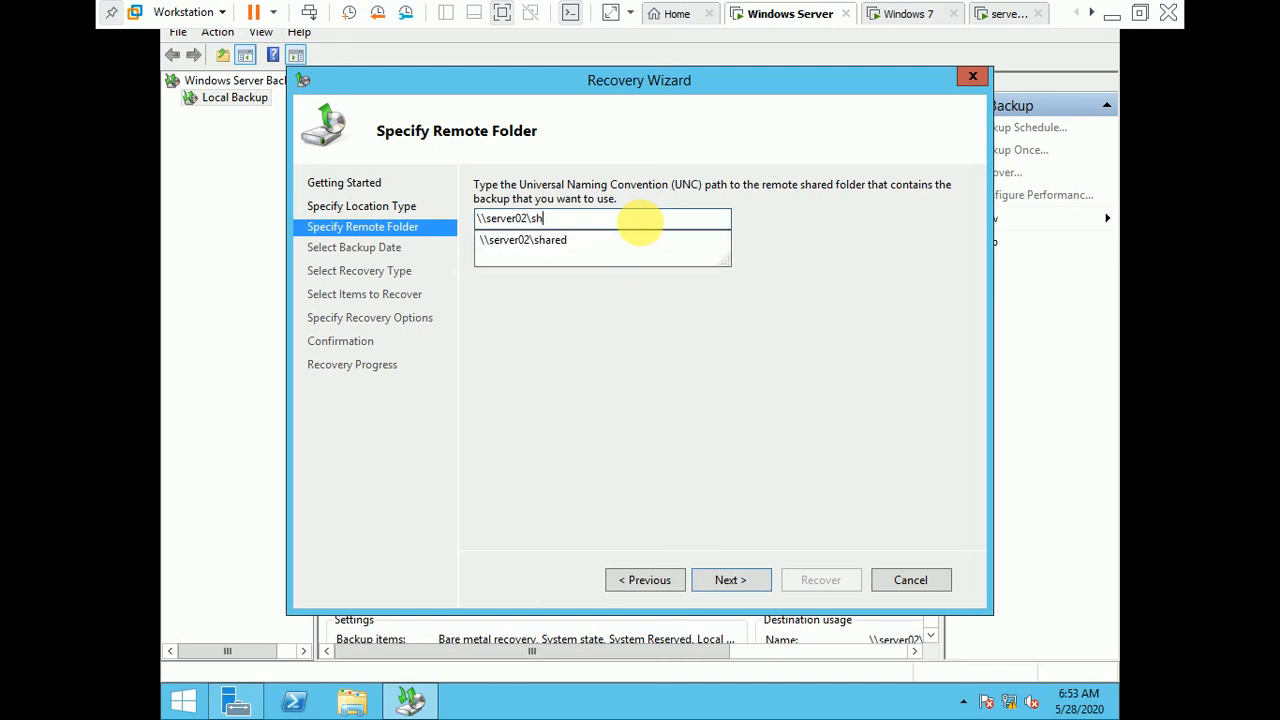
{"action": "type", "text": "ared"}
{"action": "key", "text": "Return"}
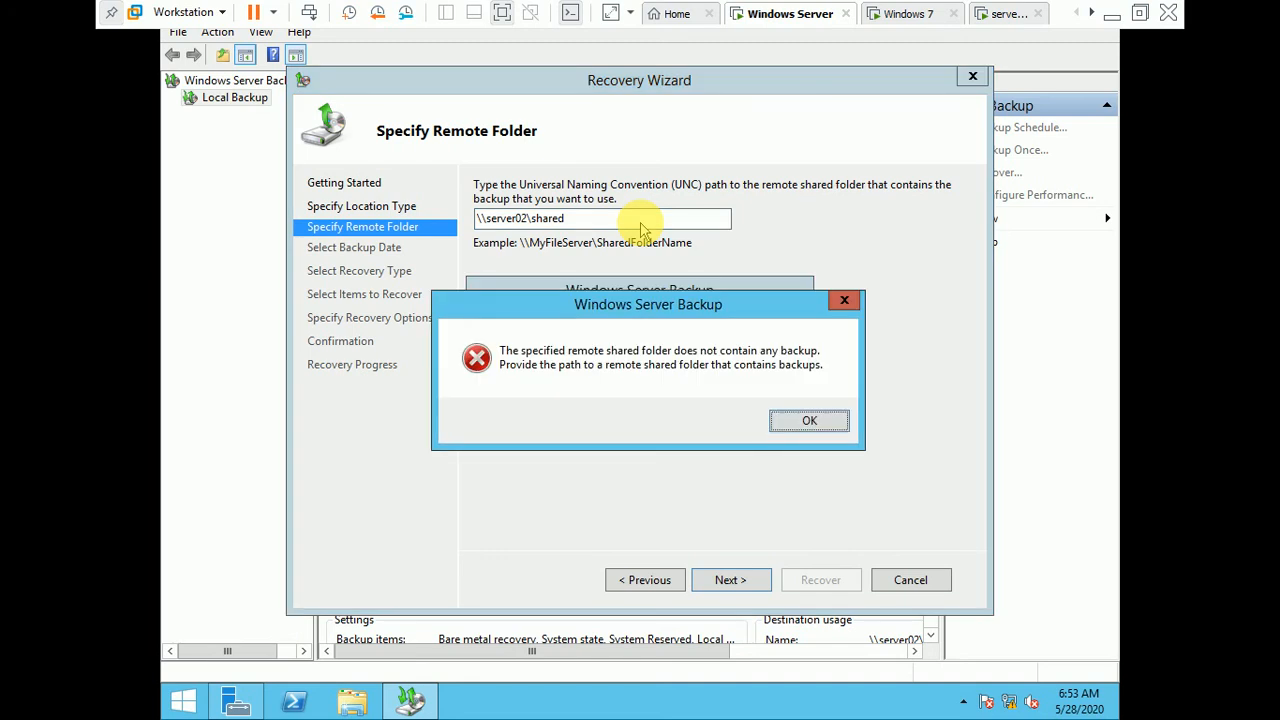
{"action": "left_click", "coordinate": [806, 424]}
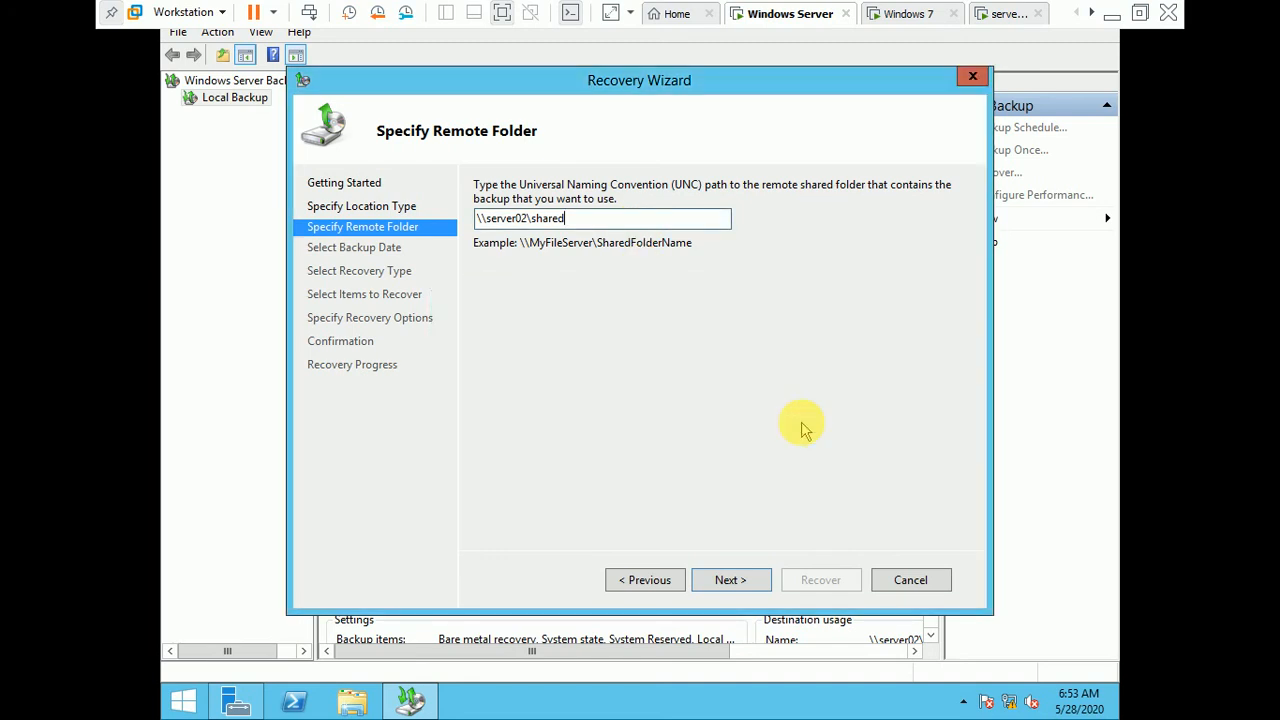
{"action": "left_click", "coordinate": [903, 582]}
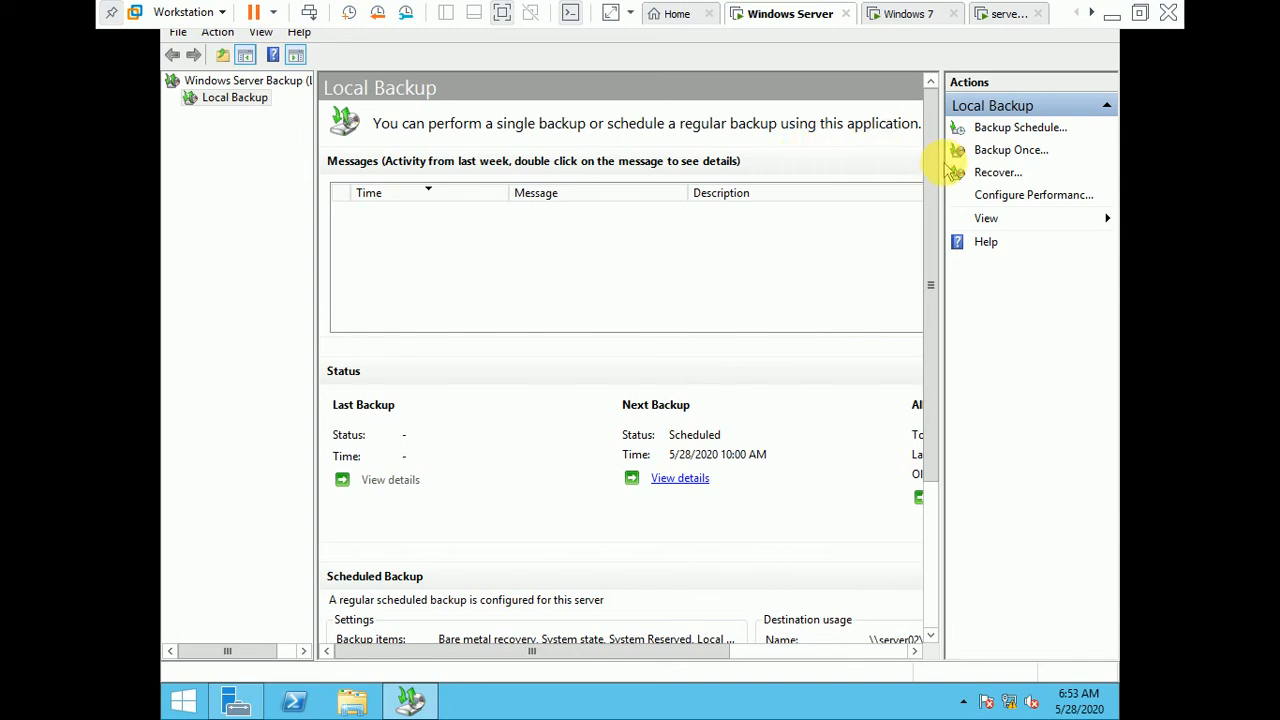
{"action": "left_click_drag", "start_coordinate": [929, 171], "coordinate": [935, 87]}
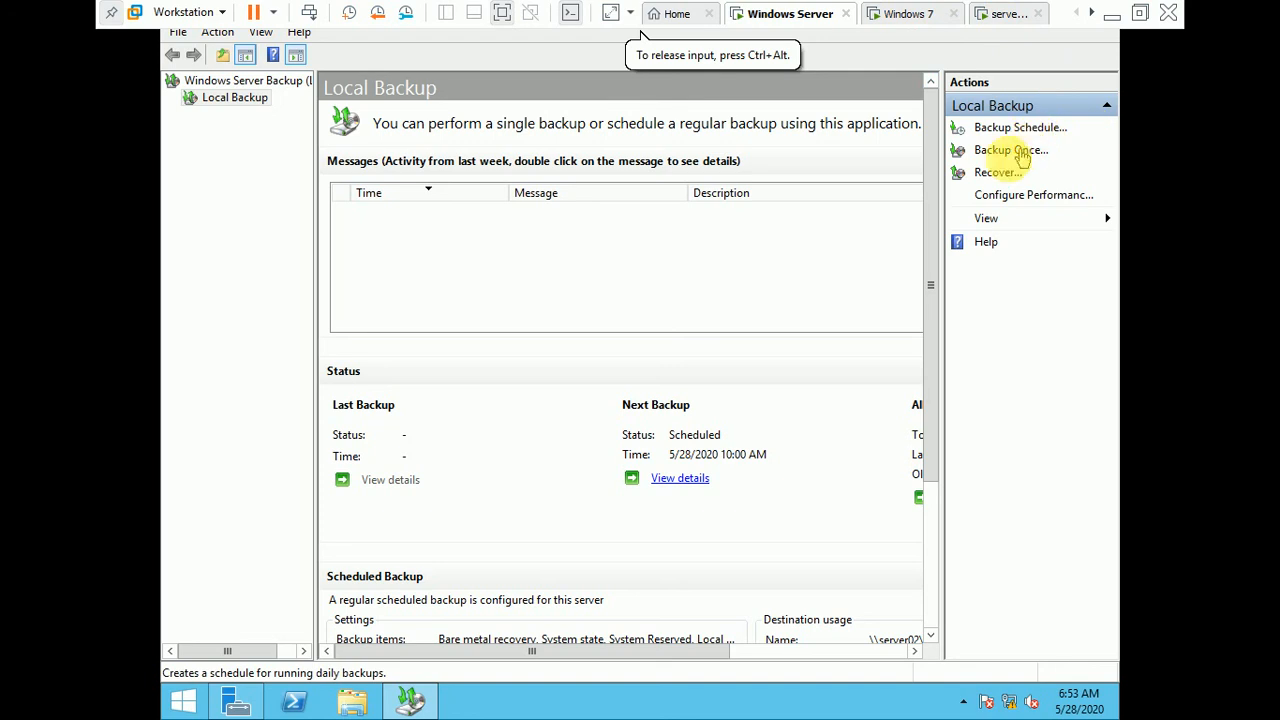
{"action": "left_click", "coordinate": [992, 172]}
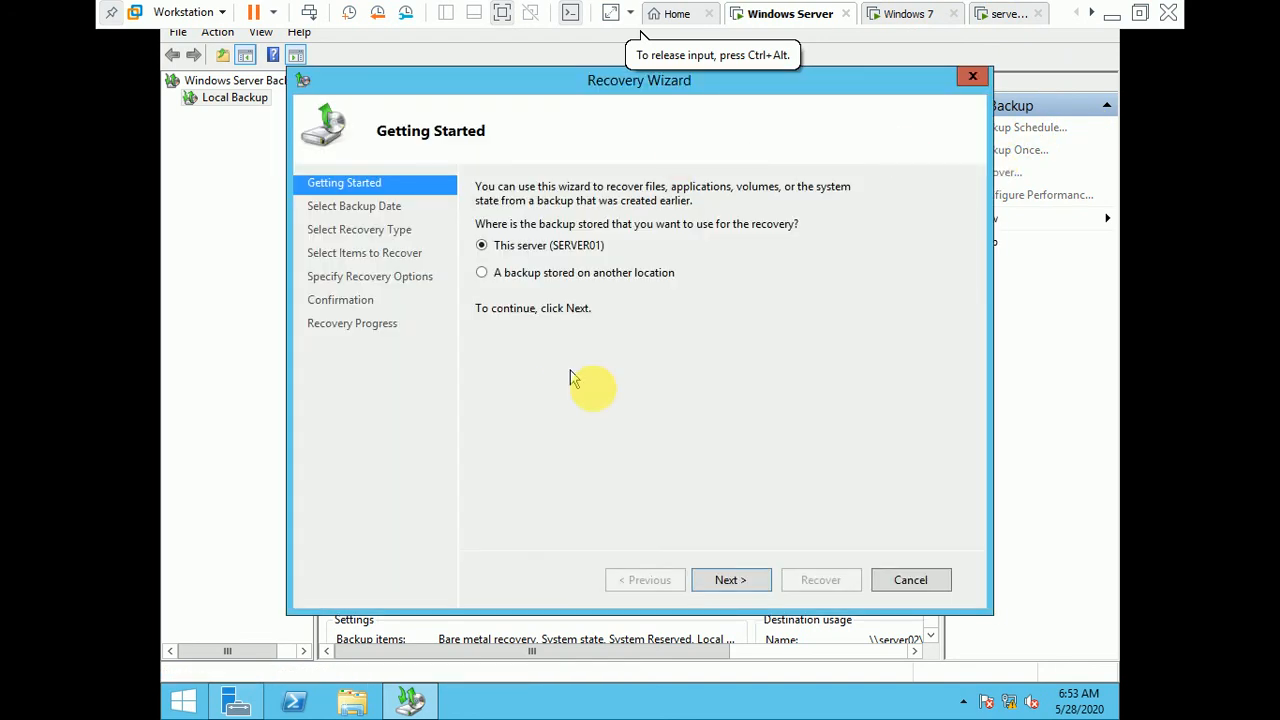
{"action": "left_click", "coordinate": [480, 273]}
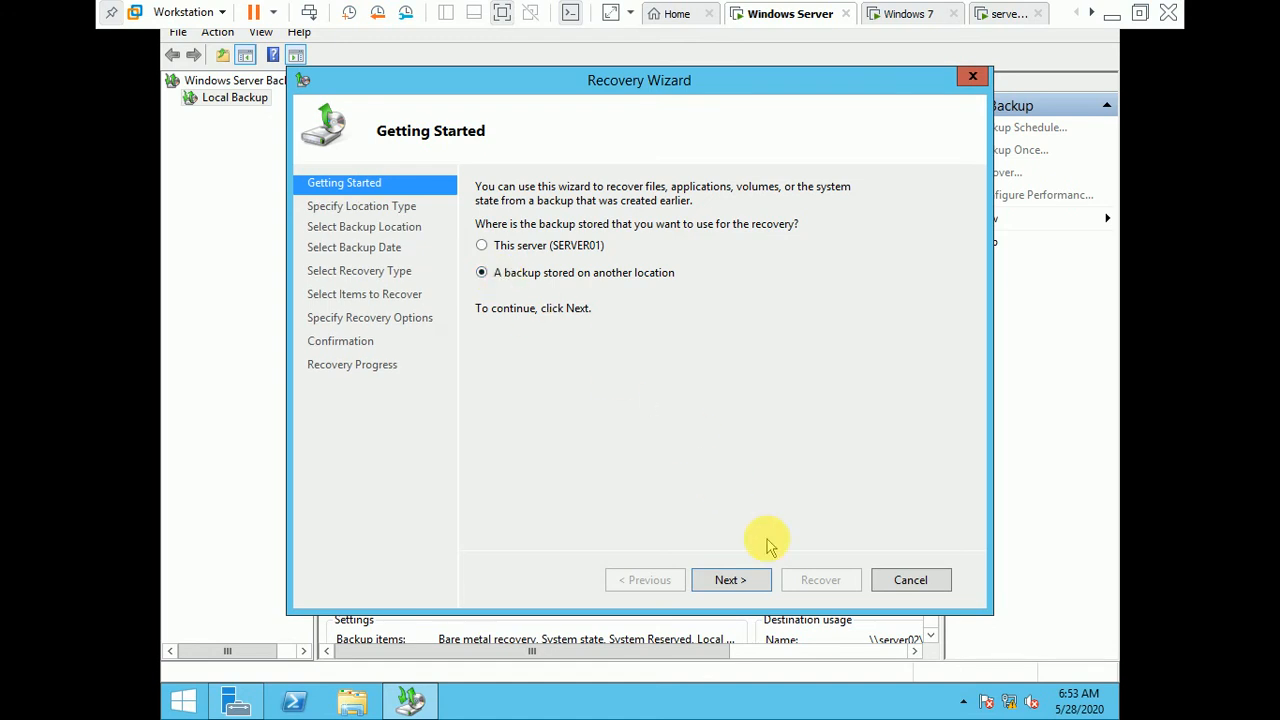
{"action": "left_click", "coordinate": [727, 580]}
{"action": "left_click", "coordinate": [512, 255]}
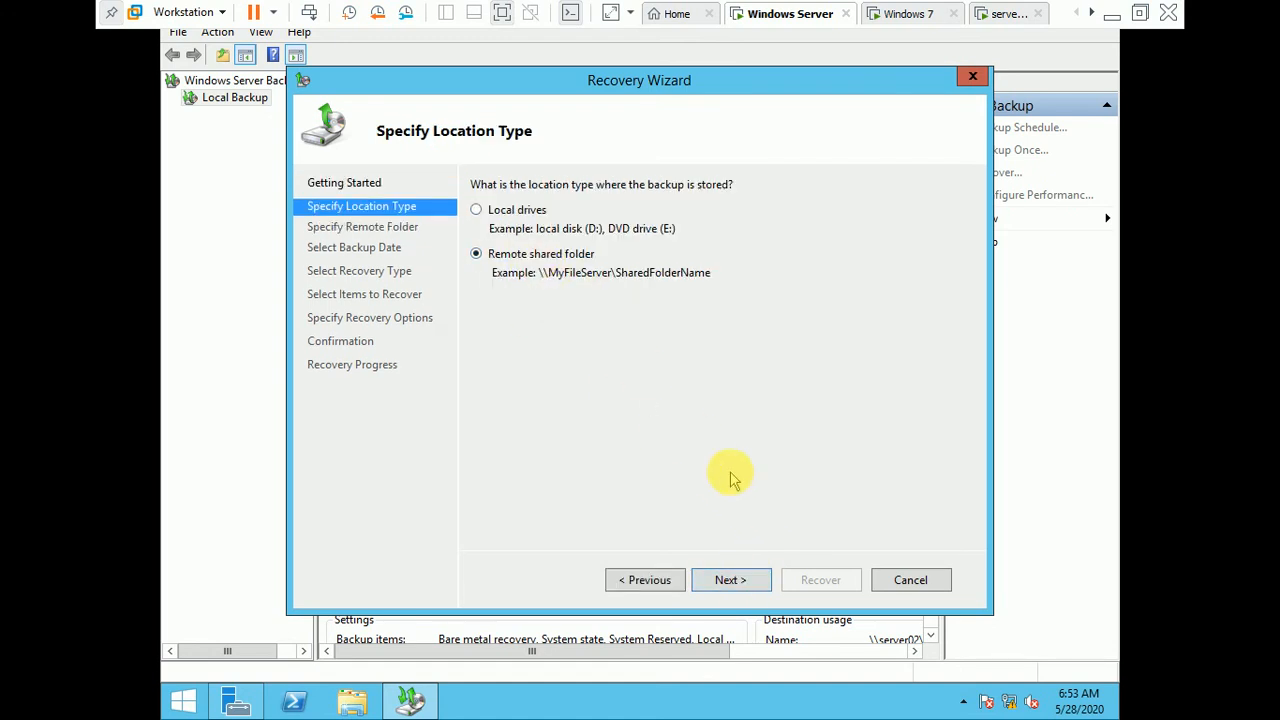
{"action": "left_click", "coordinate": [752, 580]}
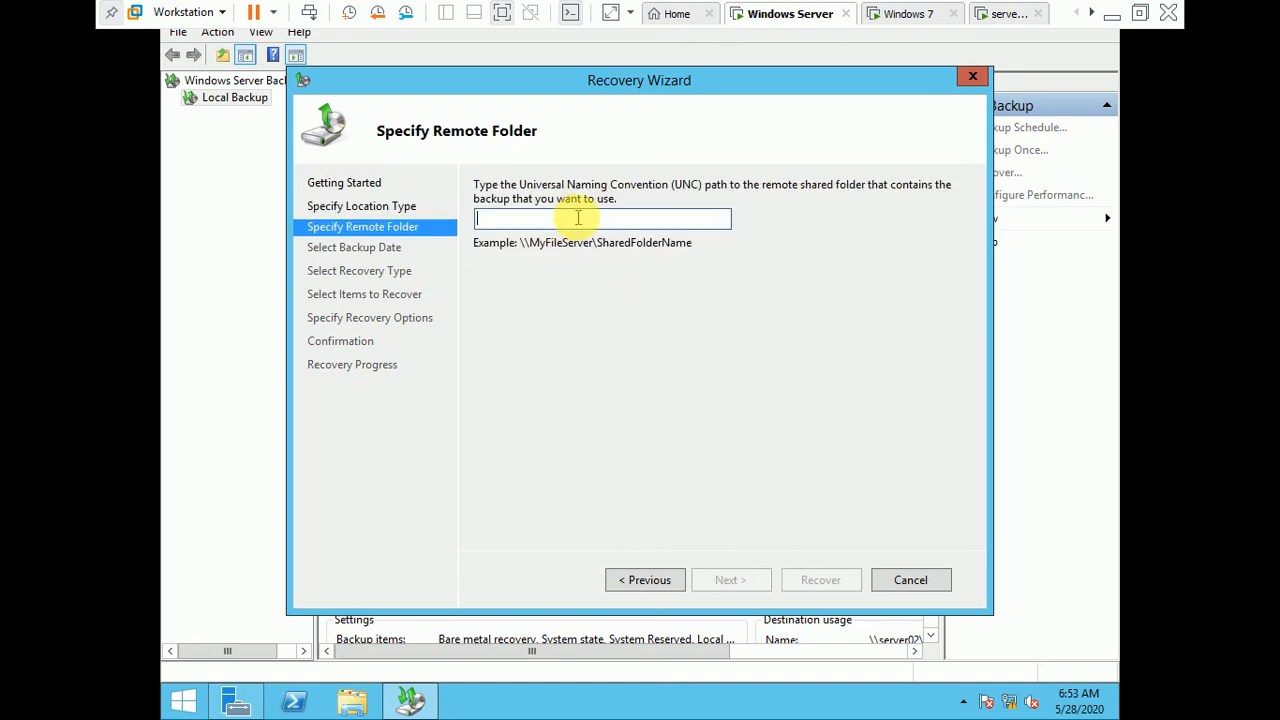
{"action": "left_click", "coordinate": [910, 582]}
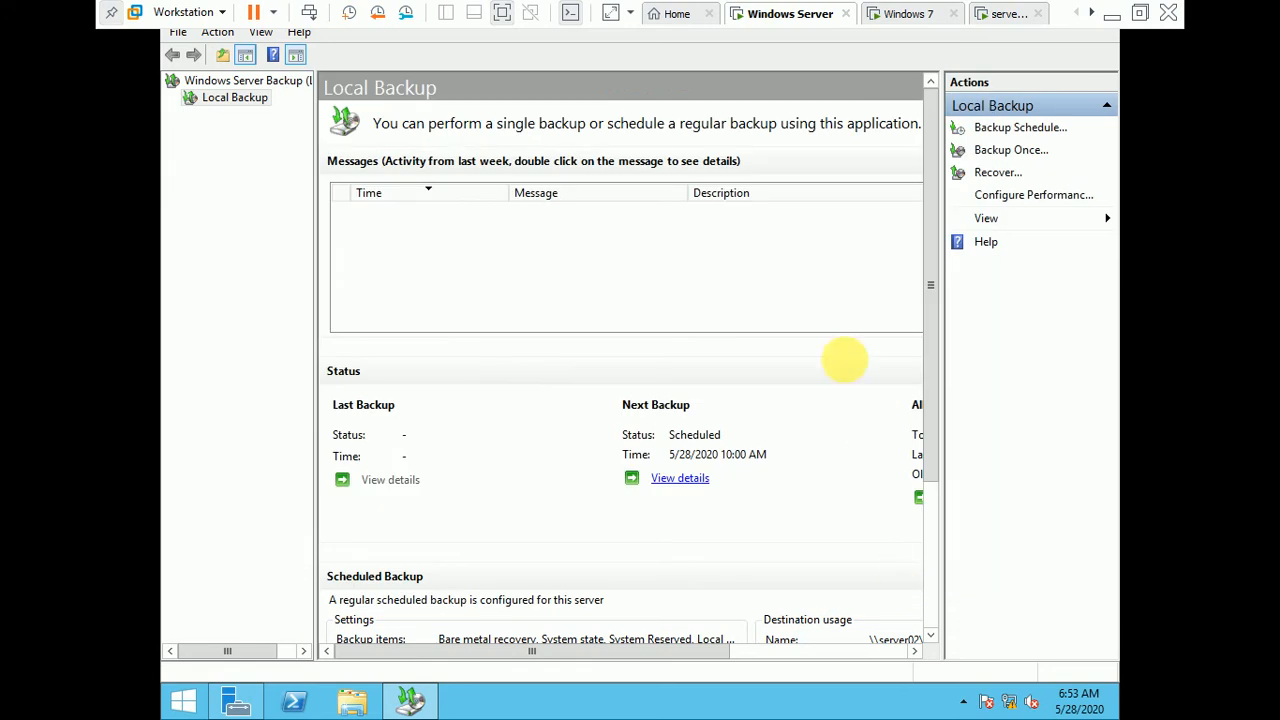
Step: Stop the existing scheduled backup to \\server02\shared through the Backup Schedule Wizard, and close the wizard
{"action": "left_click", "coordinate": [998, 133]}
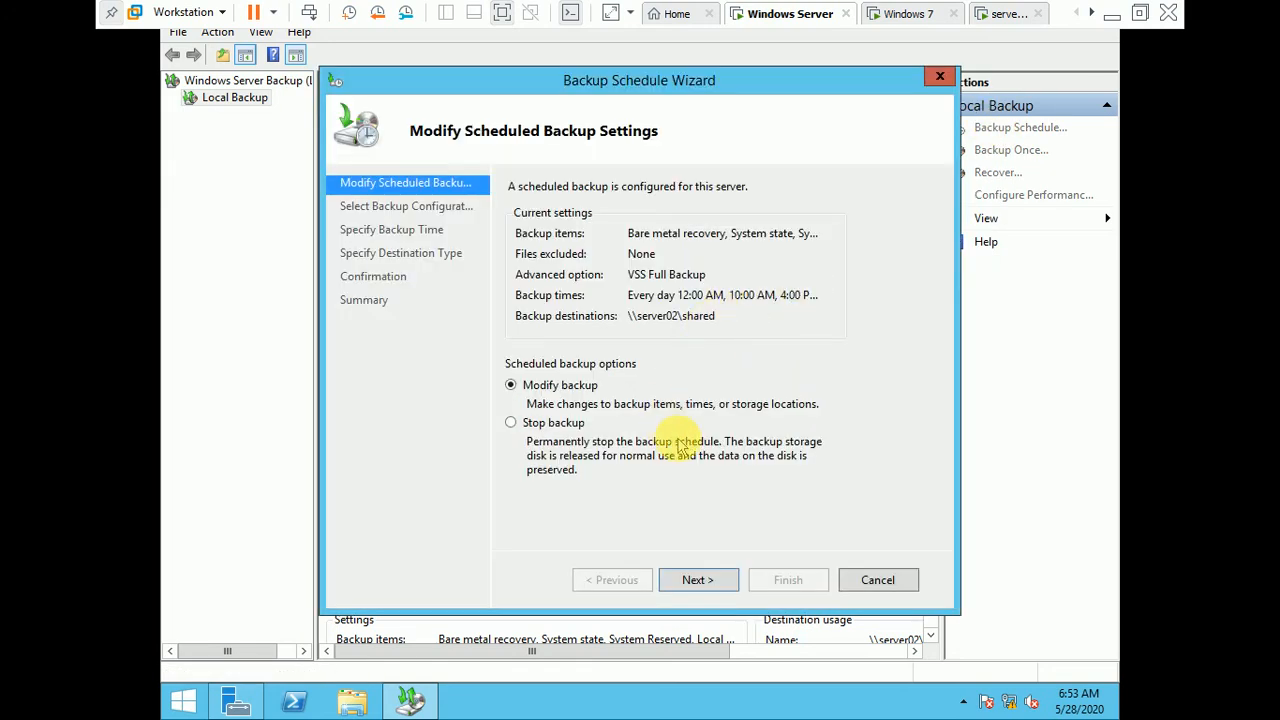
{"action": "left_click", "coordinate": [553, 423]}
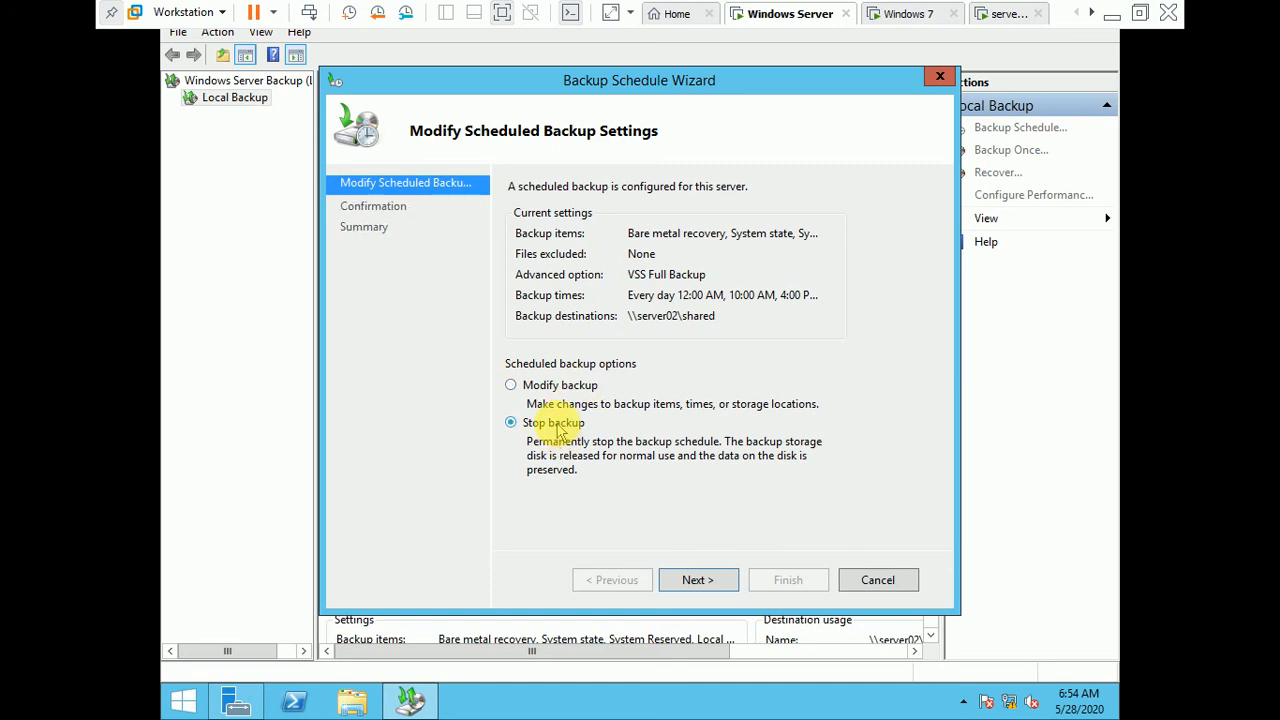
{"action": "left_click", "coordinate": [704, 584]}
{"action": "left_click", "coordinate": [788, 580]}
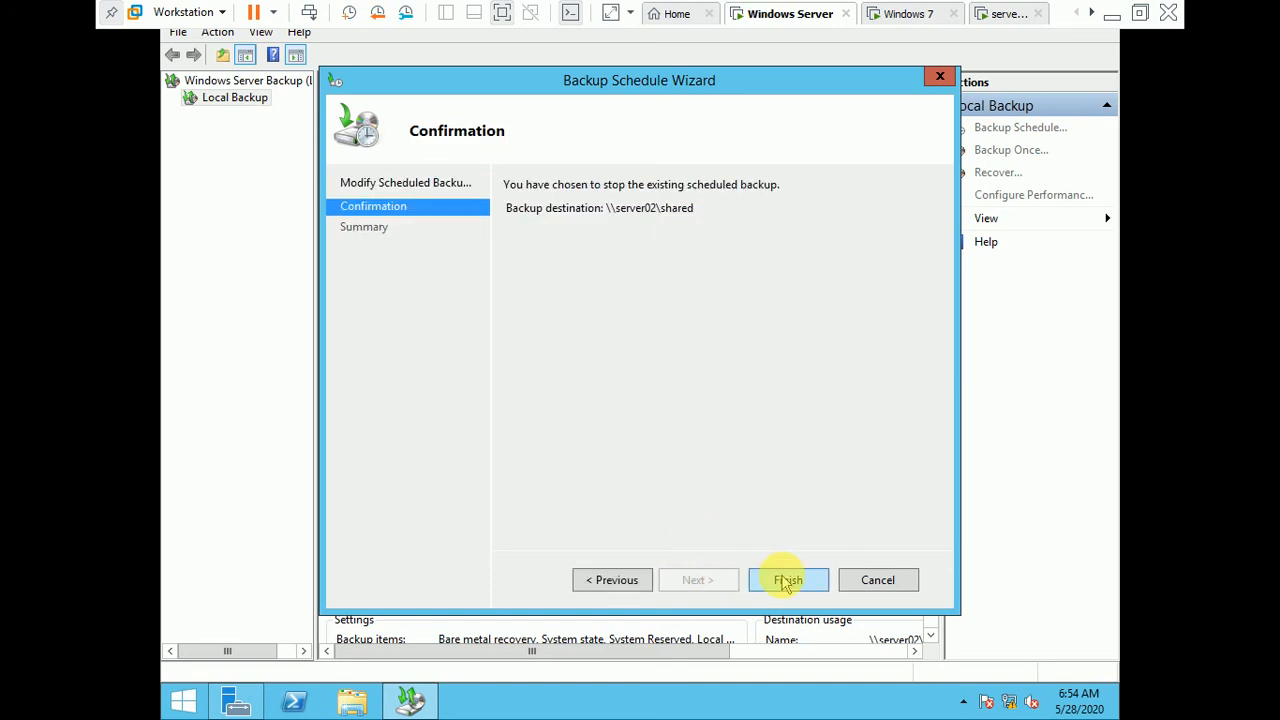
{"action": "left_click", "coordinate": [688, 420]}
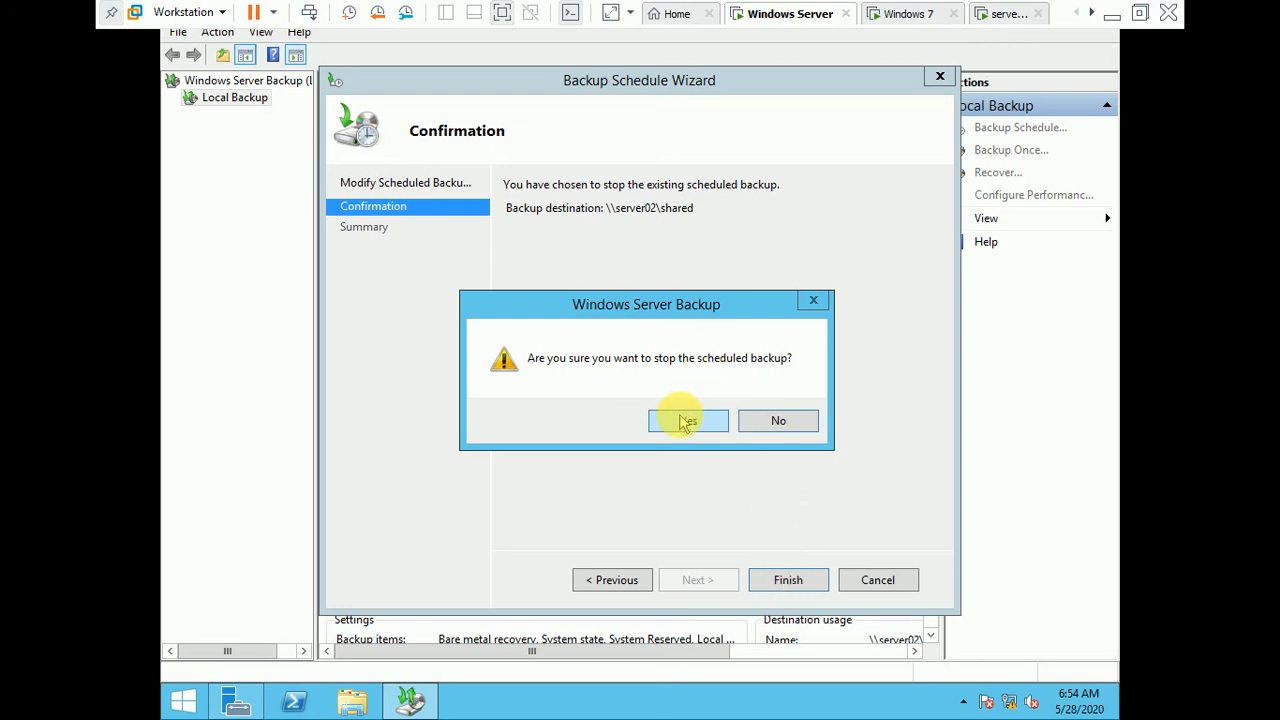
{"action": "left_click", "coordinate": [790, 582]}
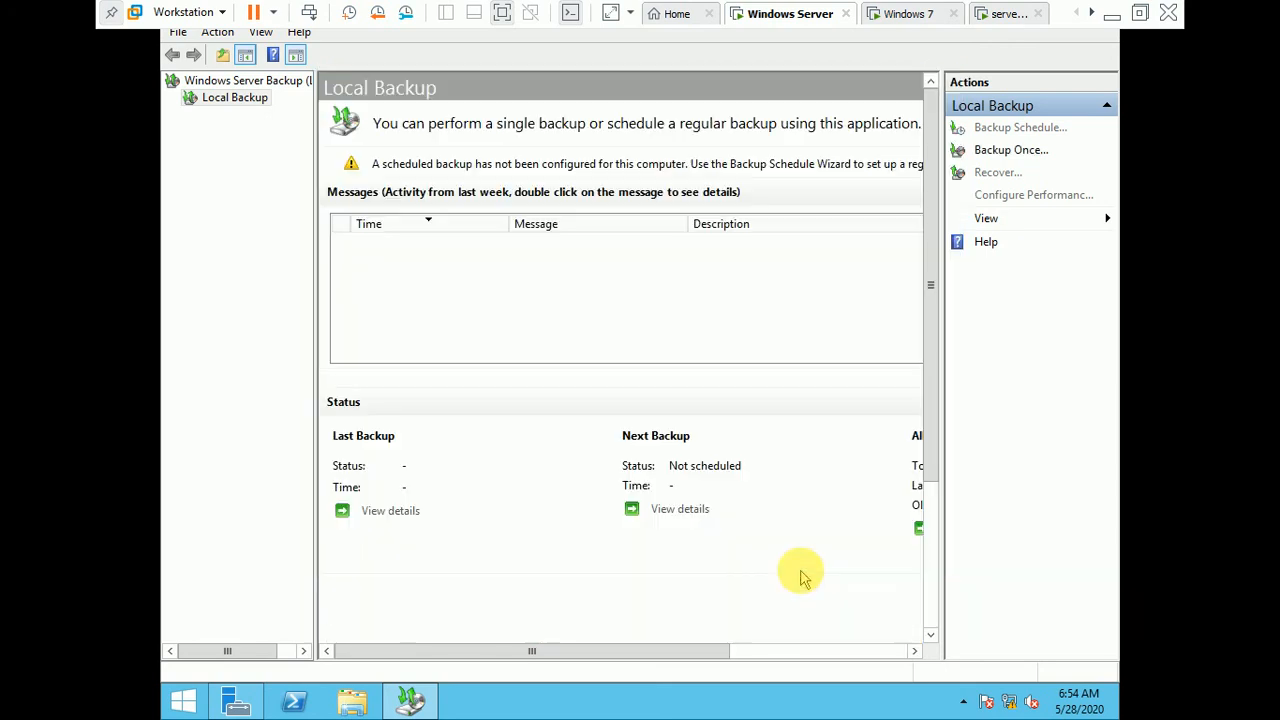
Step: Start a backup schedule with the Custom configuration and try to add Local disk (C:) to the backup items
{"action": "left_click", "coordinate": [993, 128]}
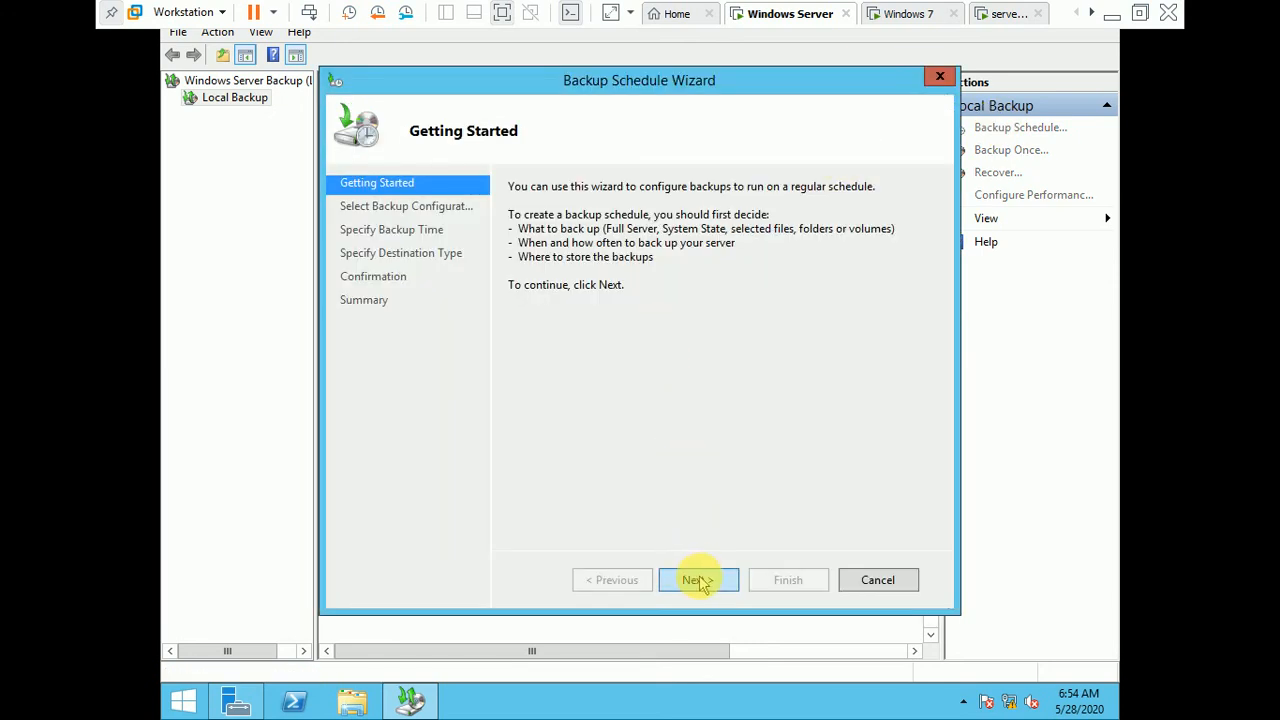
{"action": "left_click", "coordinate": [702, 584]}
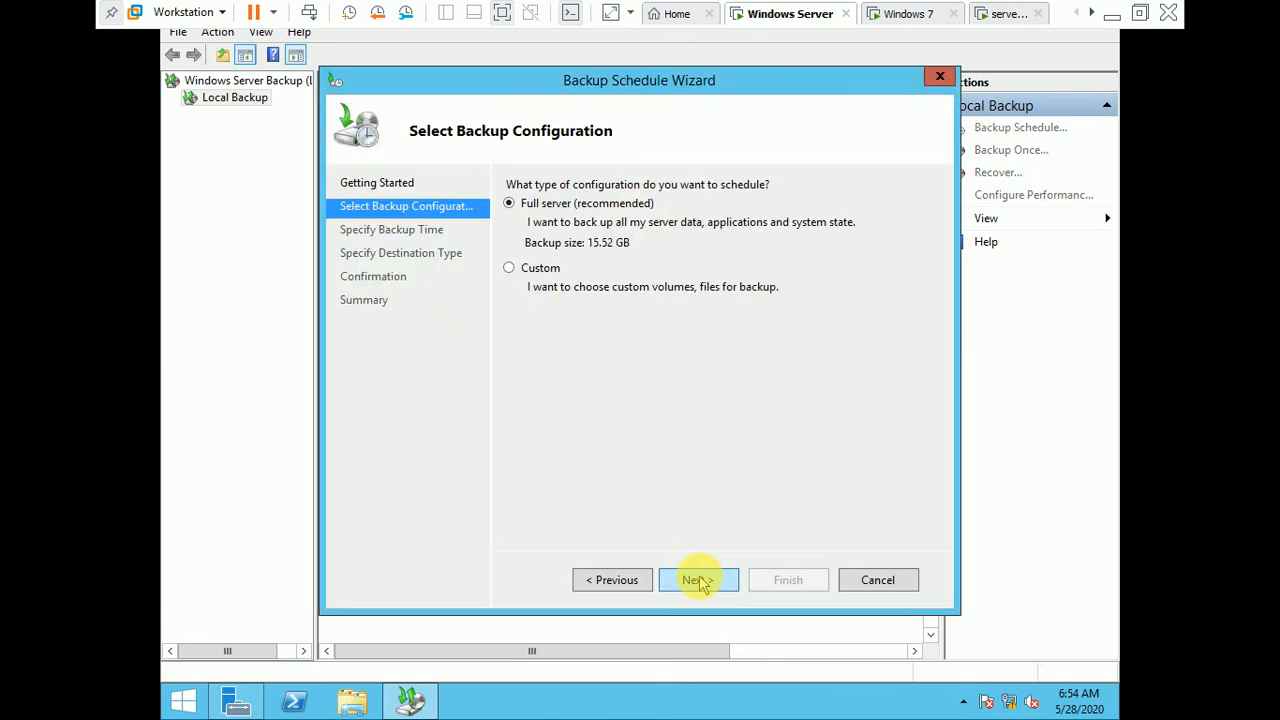
{"action": "left_click", "coordinate": [538, 270]}
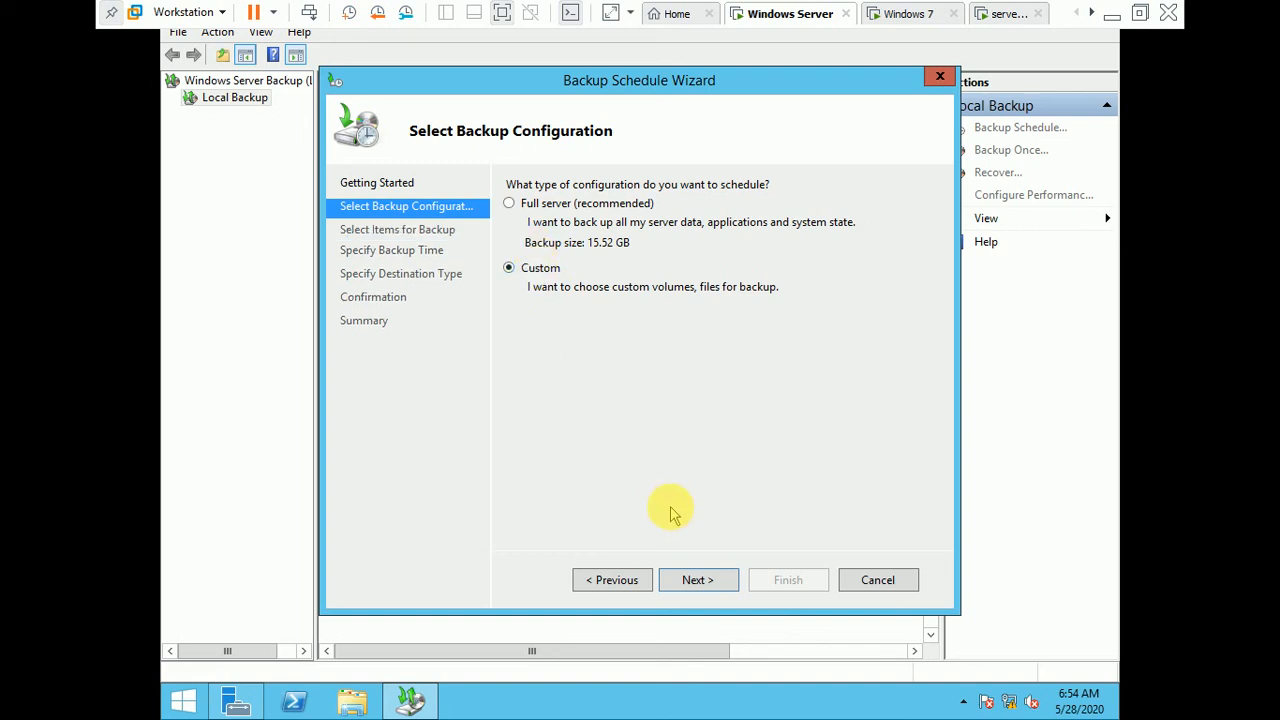
{"action": "left_click", "coordinate": [698, 581]}
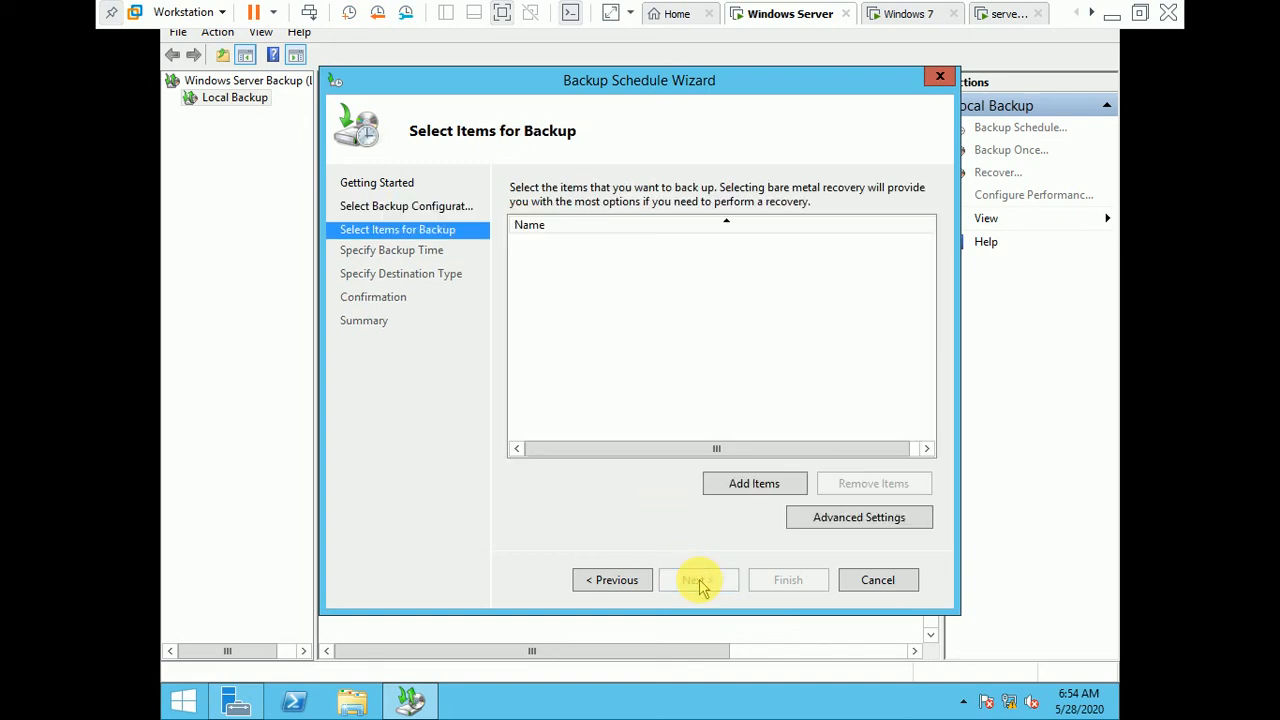
{"action": "left_click", "coordinate": [755, 484]}
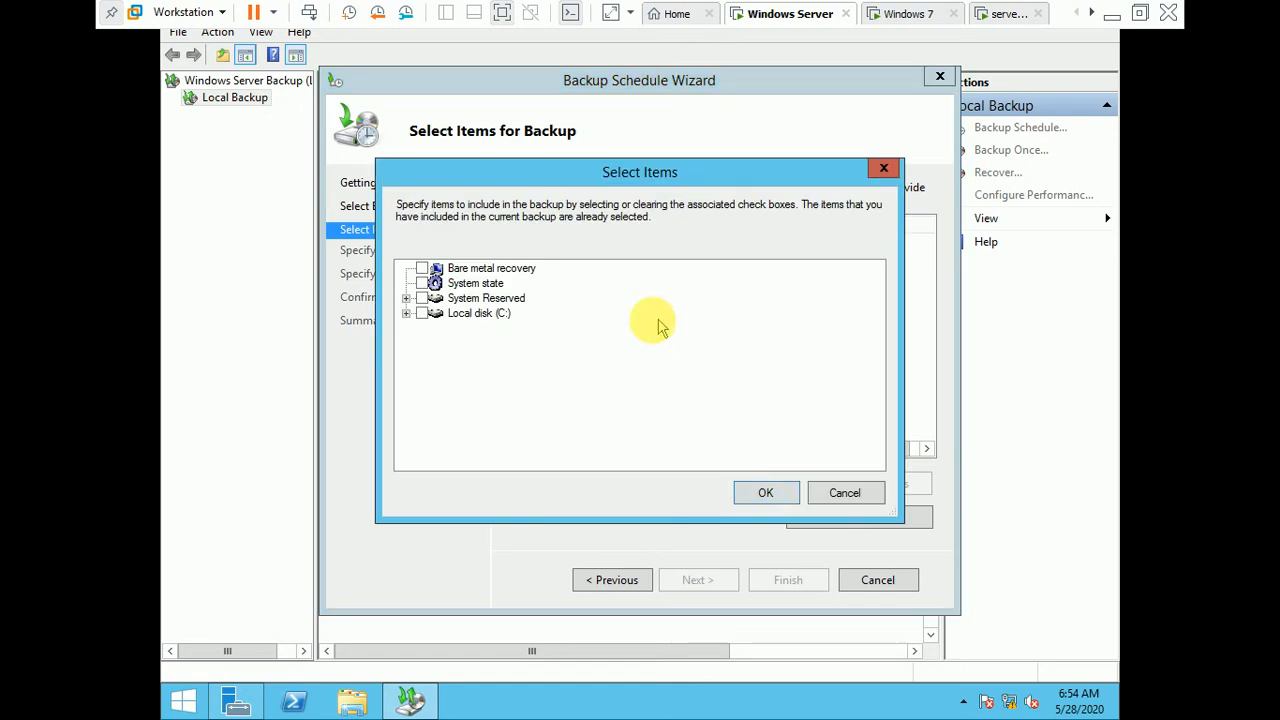
{"action": "left_click", "coordinate": [485, 299]}
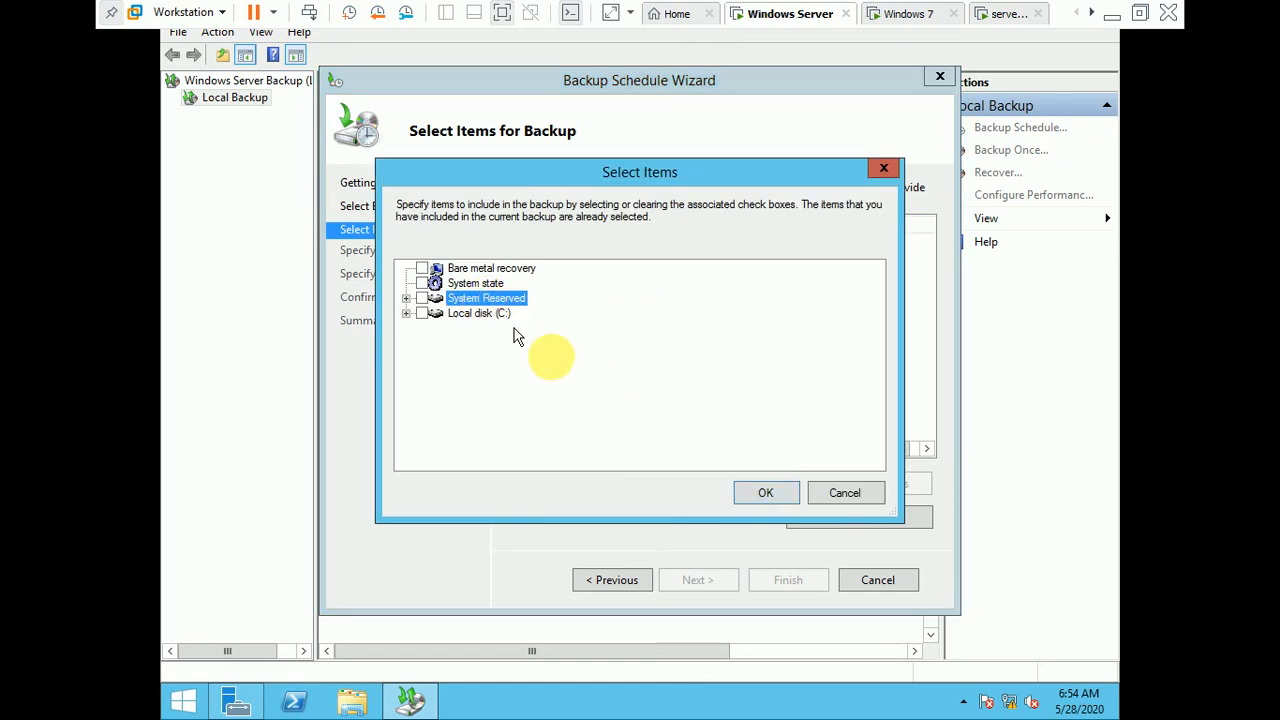
{"action": "left_click", "coordinate": [440, 316]}
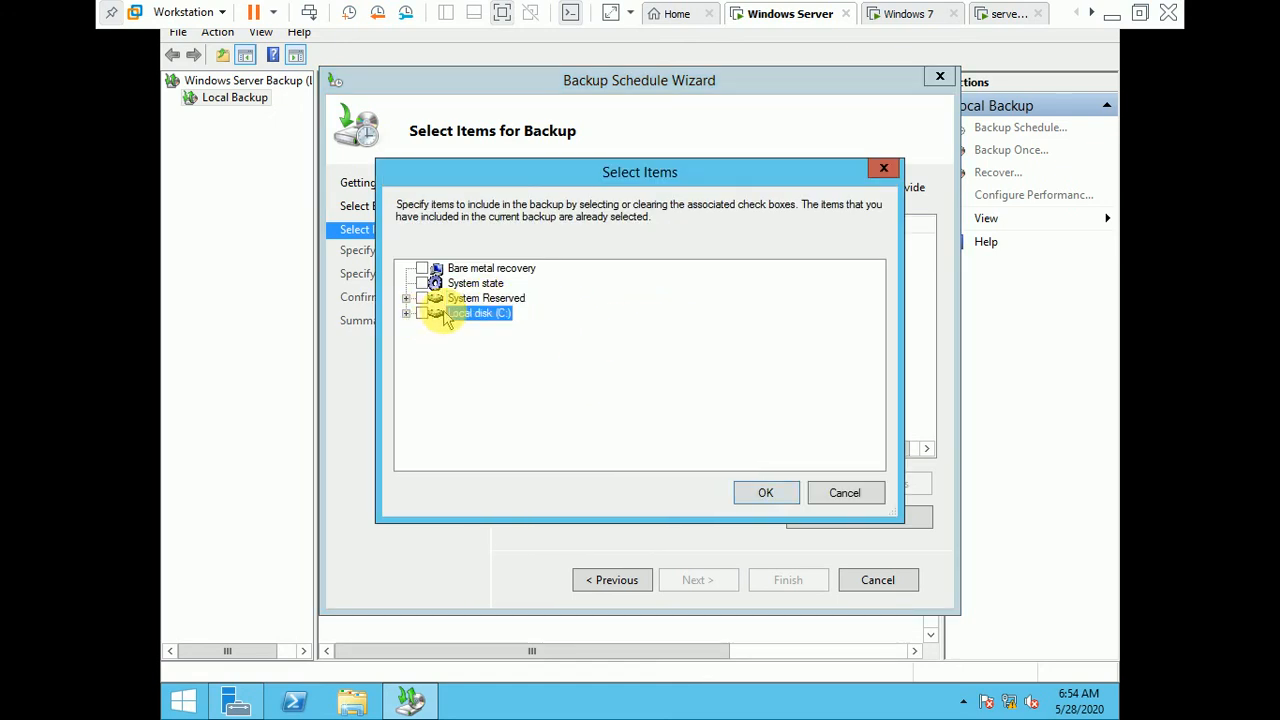
{"action": "left_click", "coordinate": [766, 495]}
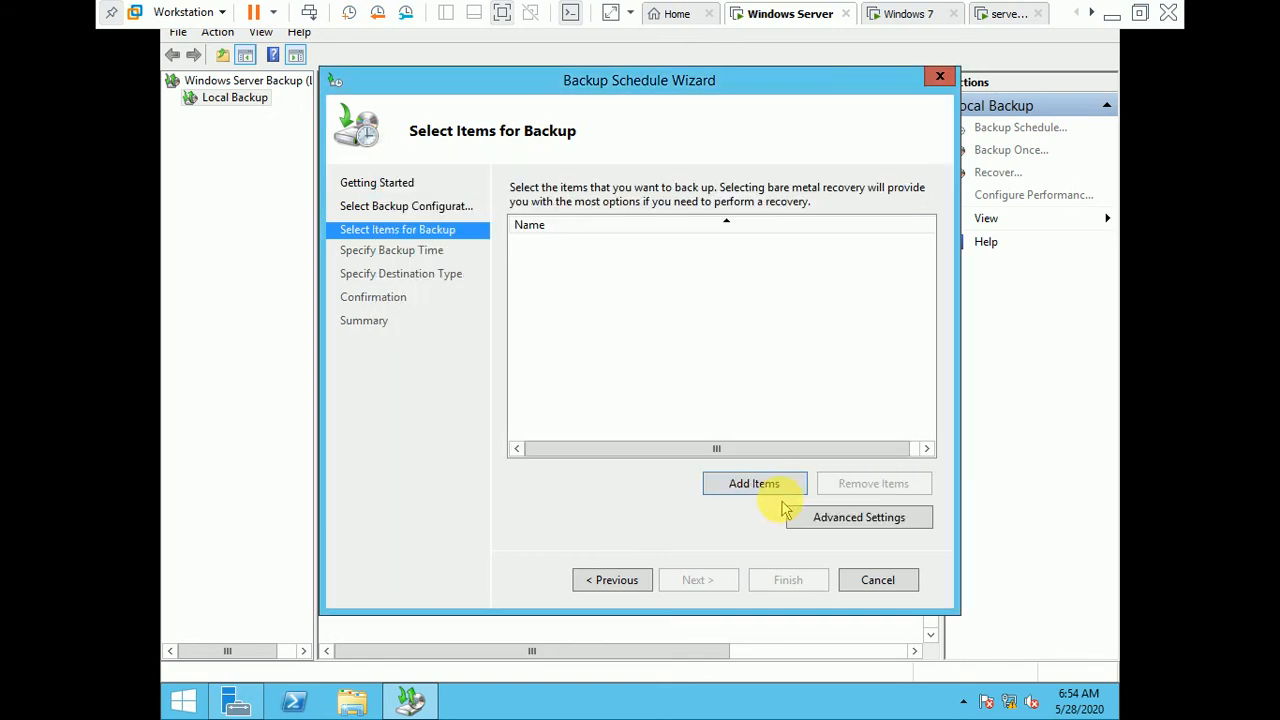
Step: Expand Local disk (C:) in the item selection and try to add its Users folder to the backup
{"action": "left_click", "coordinate": [755, 485]}
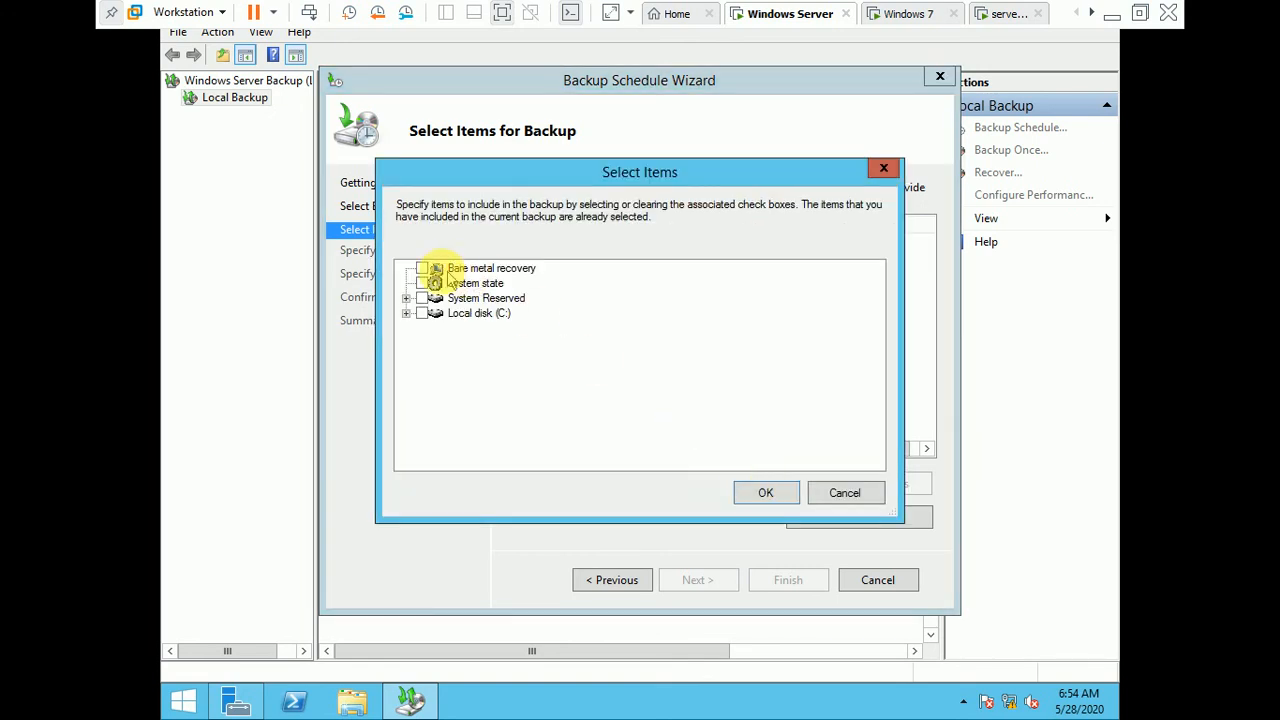
{"action": "left_click", "coordinate": [406, 313]}
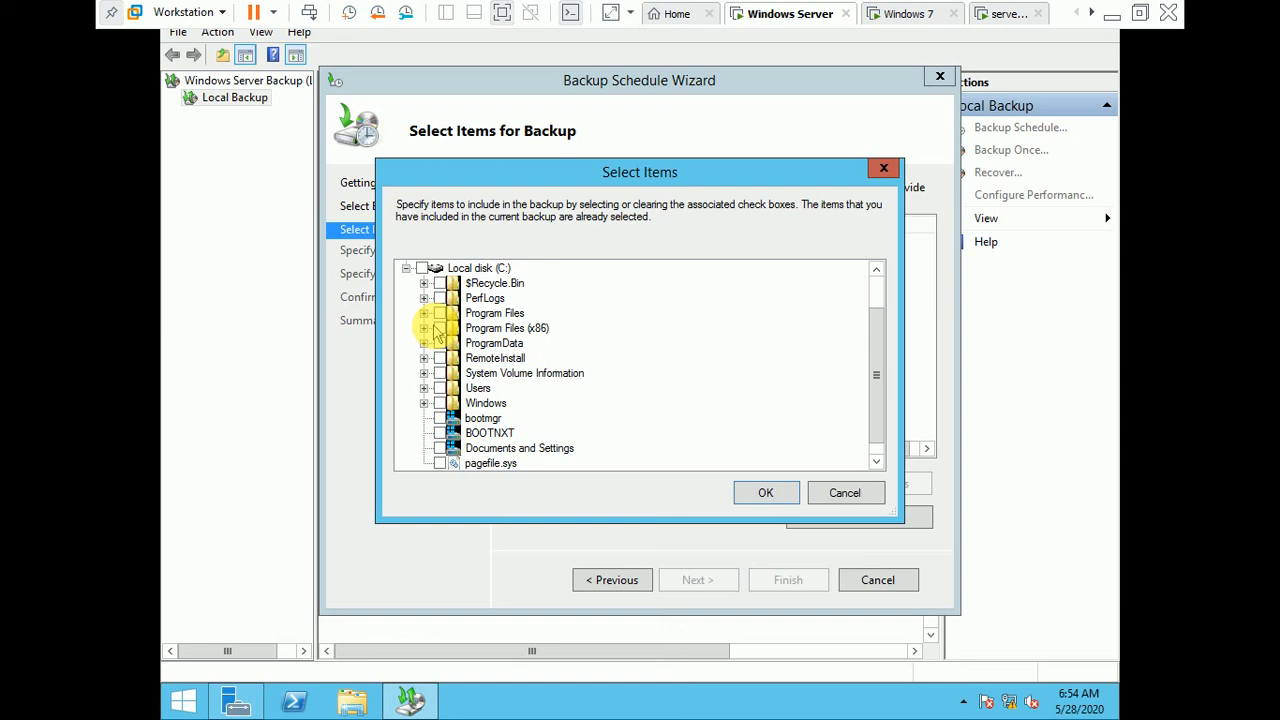
{"action": "left_click", "coordinate": [480, 388]}
{"action": "left_click", "coordinate": [765, 492]}
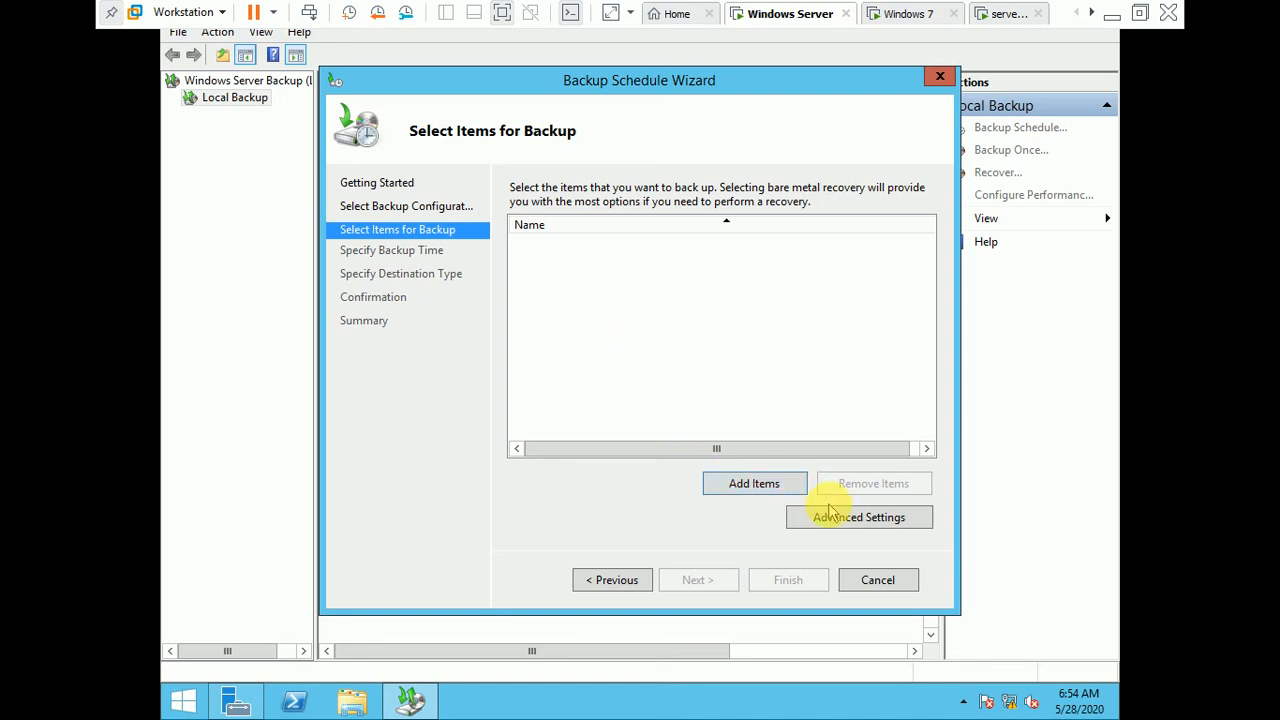
Step: Try to add Bare metal recovery to the scheduled backup's items
{"action": "left_click", "coordinate": [757, 485]}
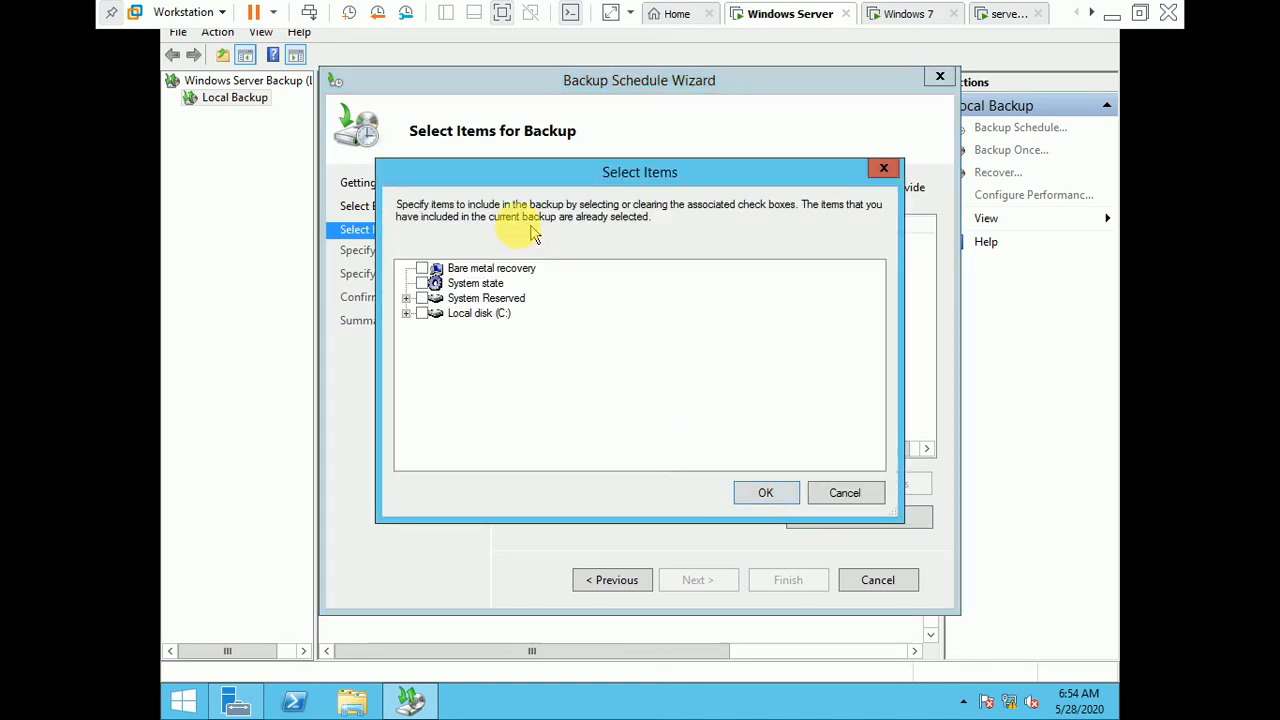
{"action": "left_click", "coordinate": [478, 268]}
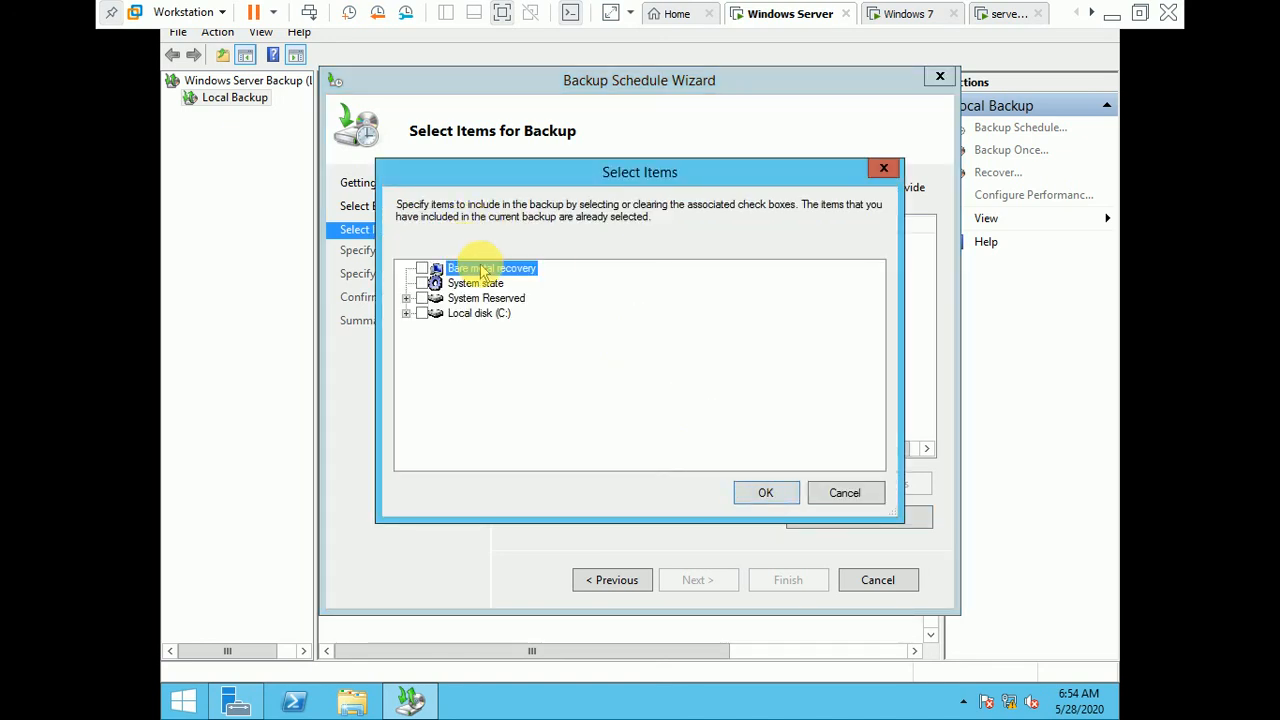
{"action": "left_click", "coordinate": [766, 493]}
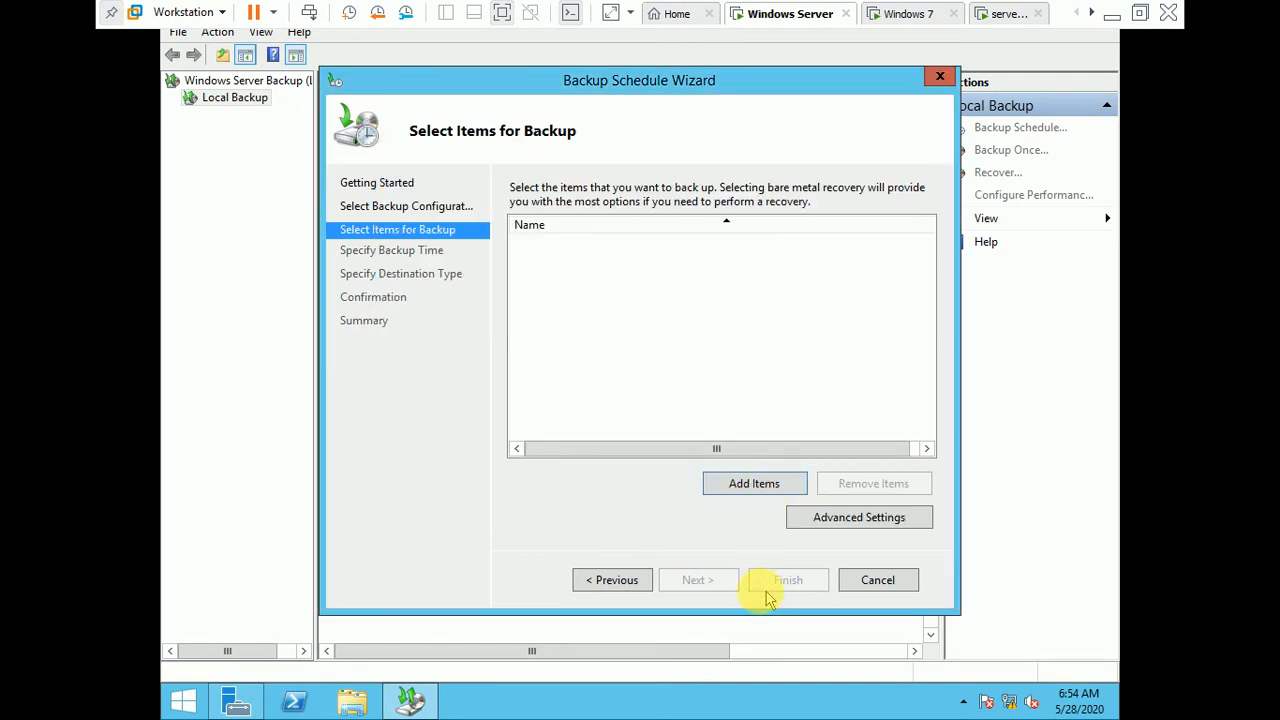
Step: Return to the backup configuration choice, switch to Full server and back to Custom, and continue to the item selection
{"action": "left_click", "coordinate": [632, 581]}
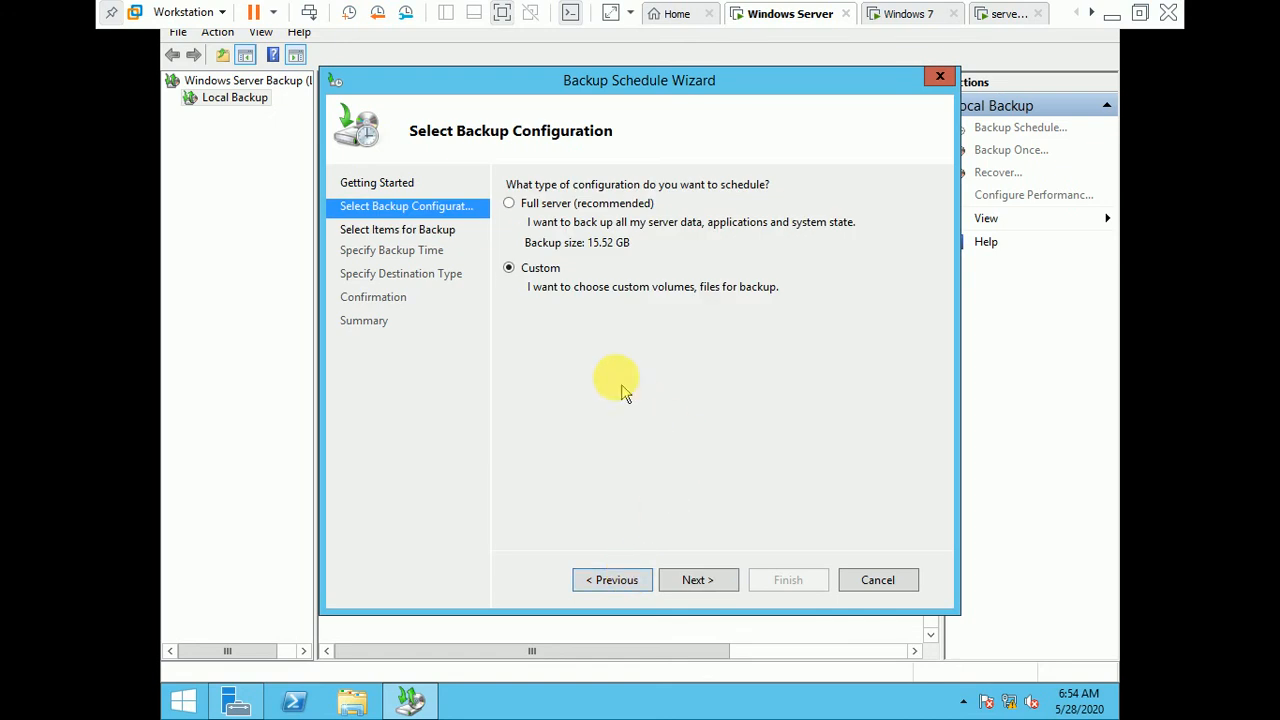
{"action": "left_click", "coordinate": [574, 205]}
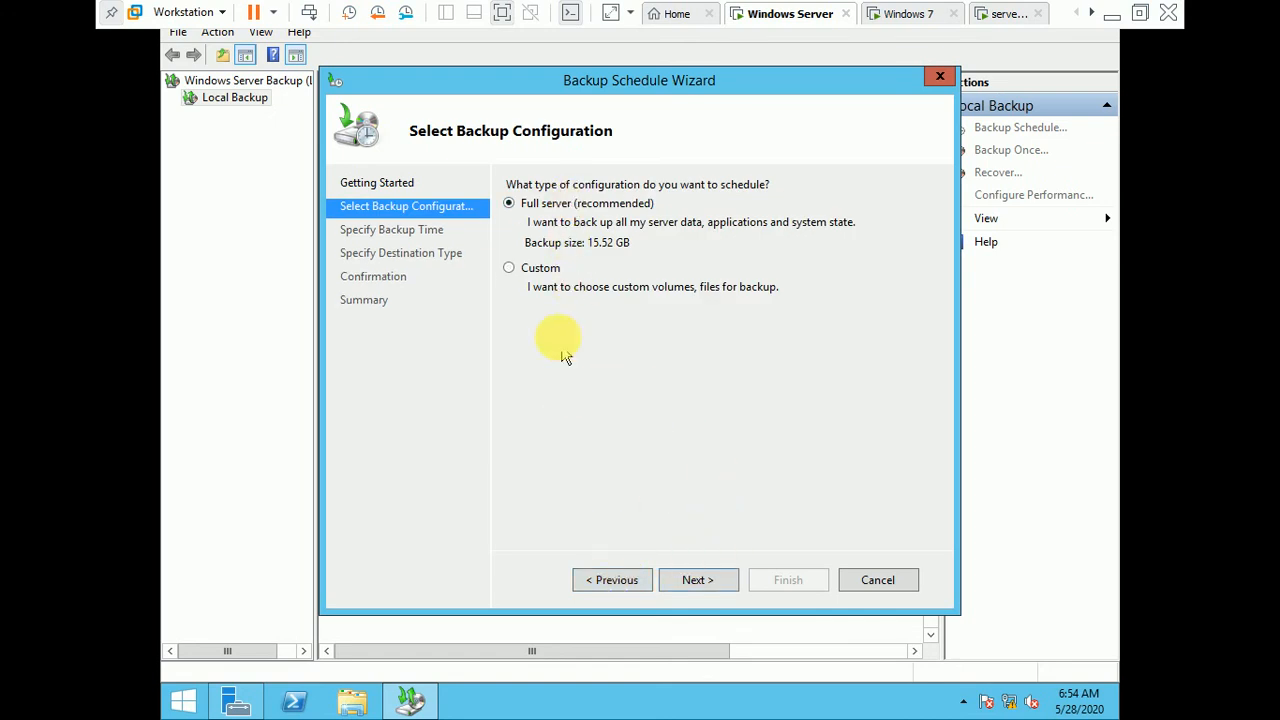
{"action": "left_click", "coordinate": [538, 270]}
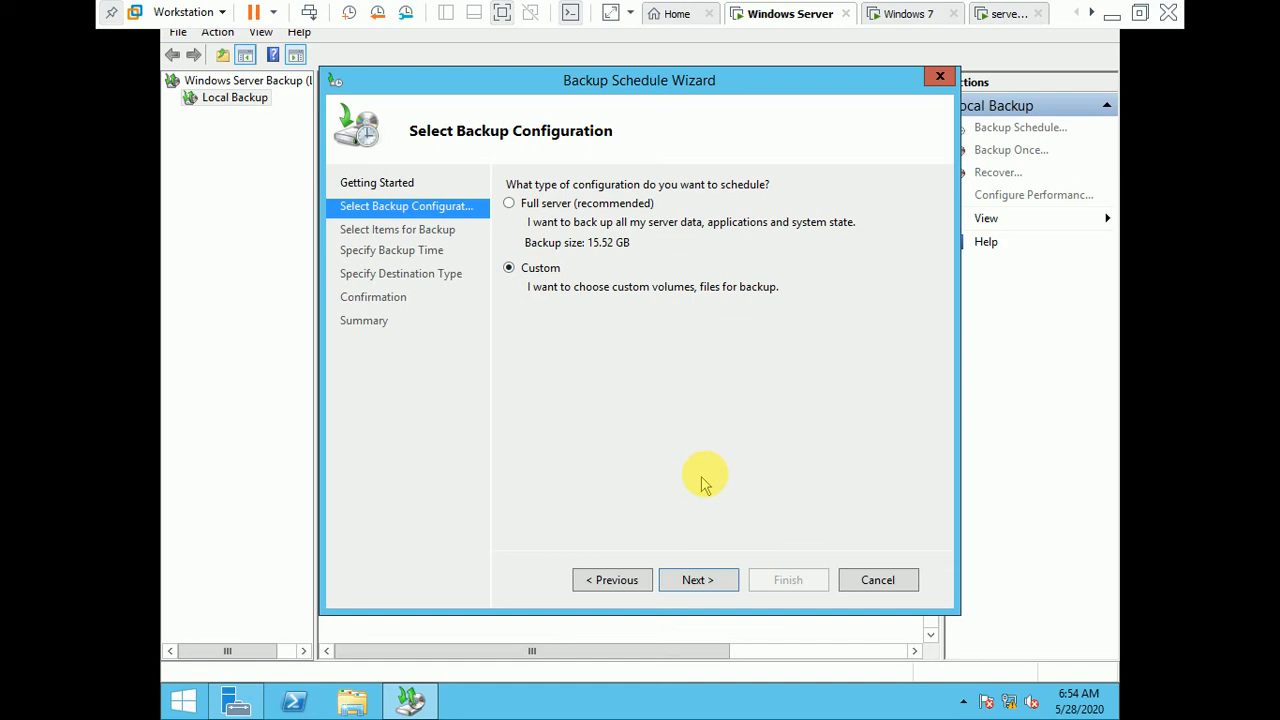
{"action": "left_click", "coordinate": [716, 588]}
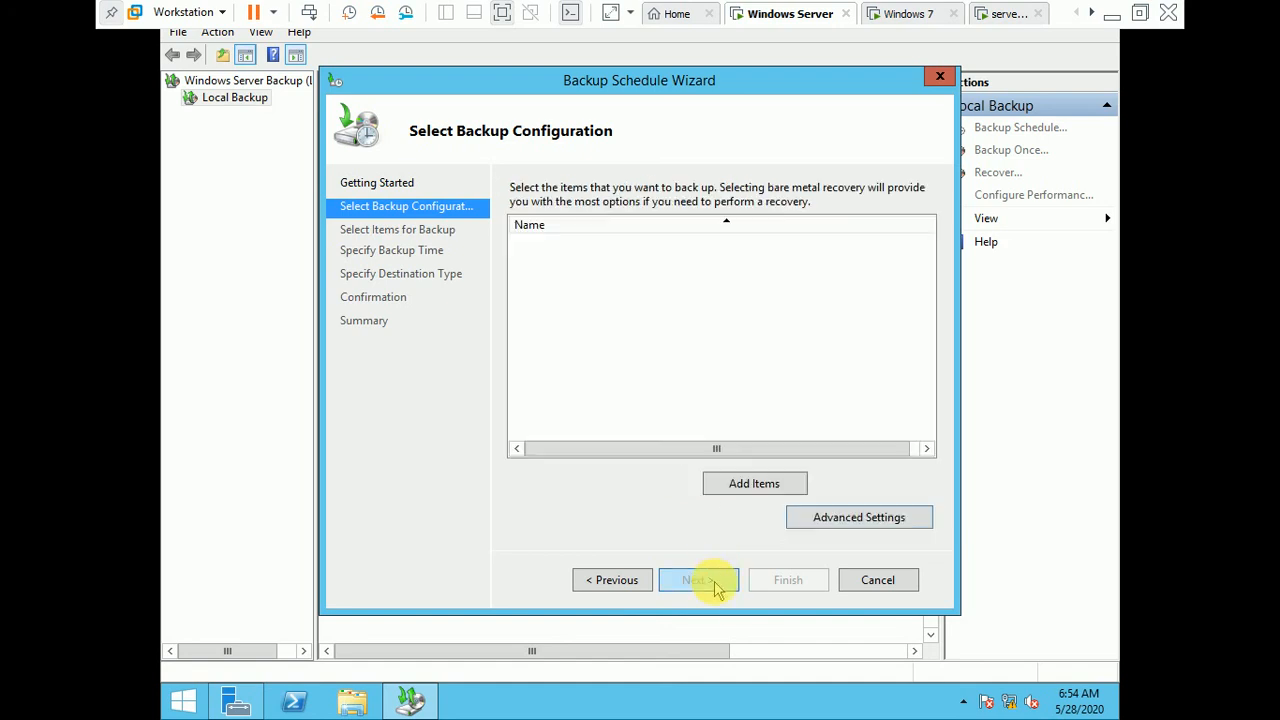
Step: Expand System Reserved, try to add its BOOTSECT.BAK file to the backup items, and cancel the Backup Schedule Wizard
{"action": "left_click", "coordinate": [757, 484]}
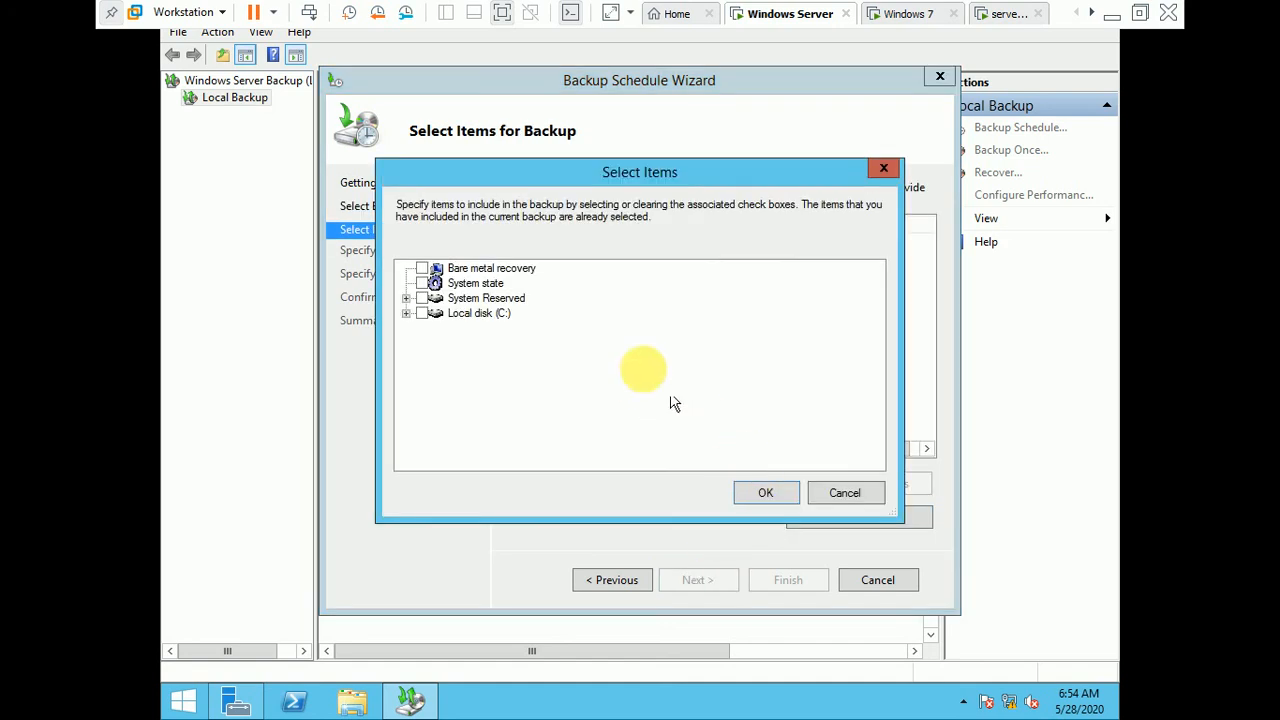
{"action": "left_click", "coordinate": [407, 298]}
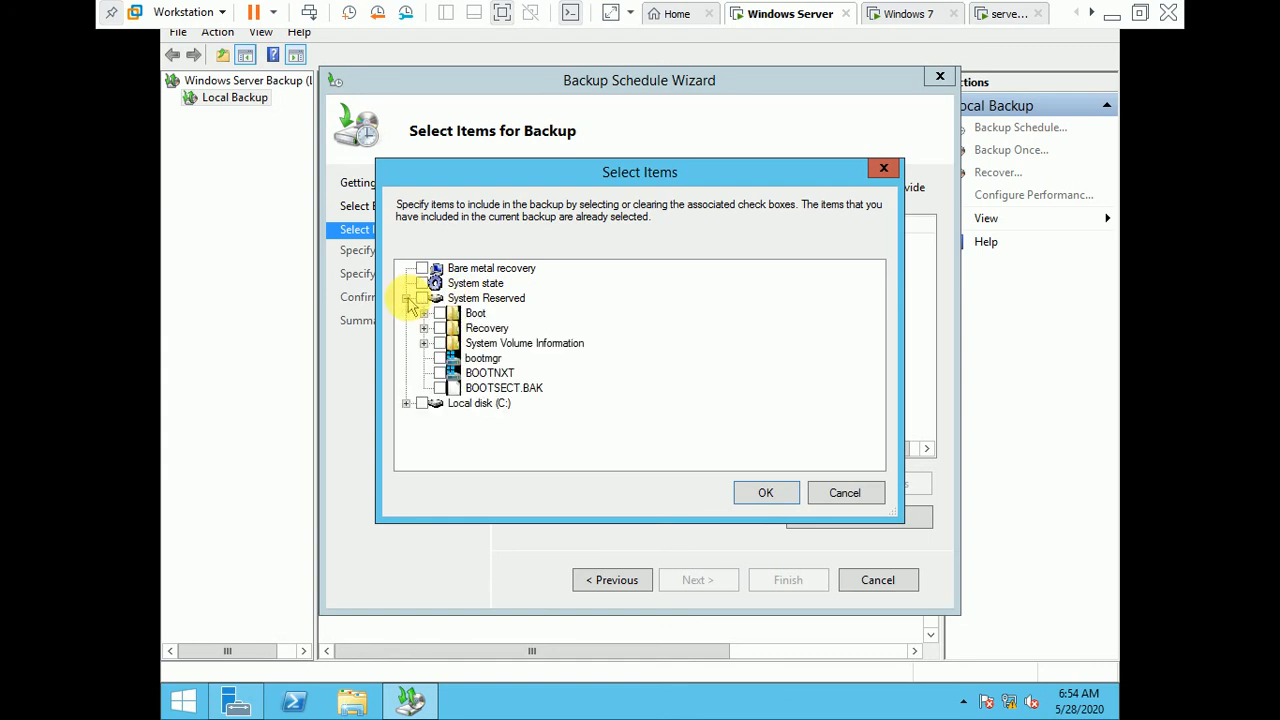
{"action": "left_click", "coordinate": [508, 377]}
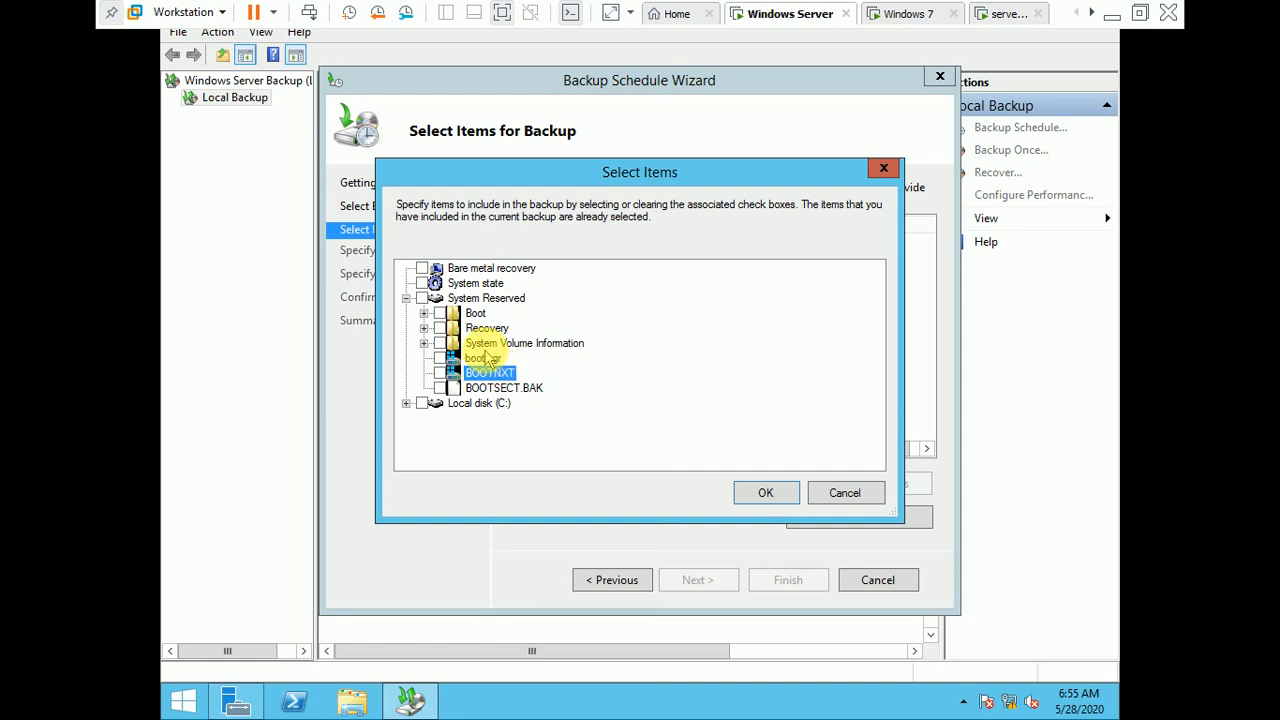
{"action": "left_click", "coordinate": [486, 347]}
{"action": "left_click", "coordinate": [489, 373]}
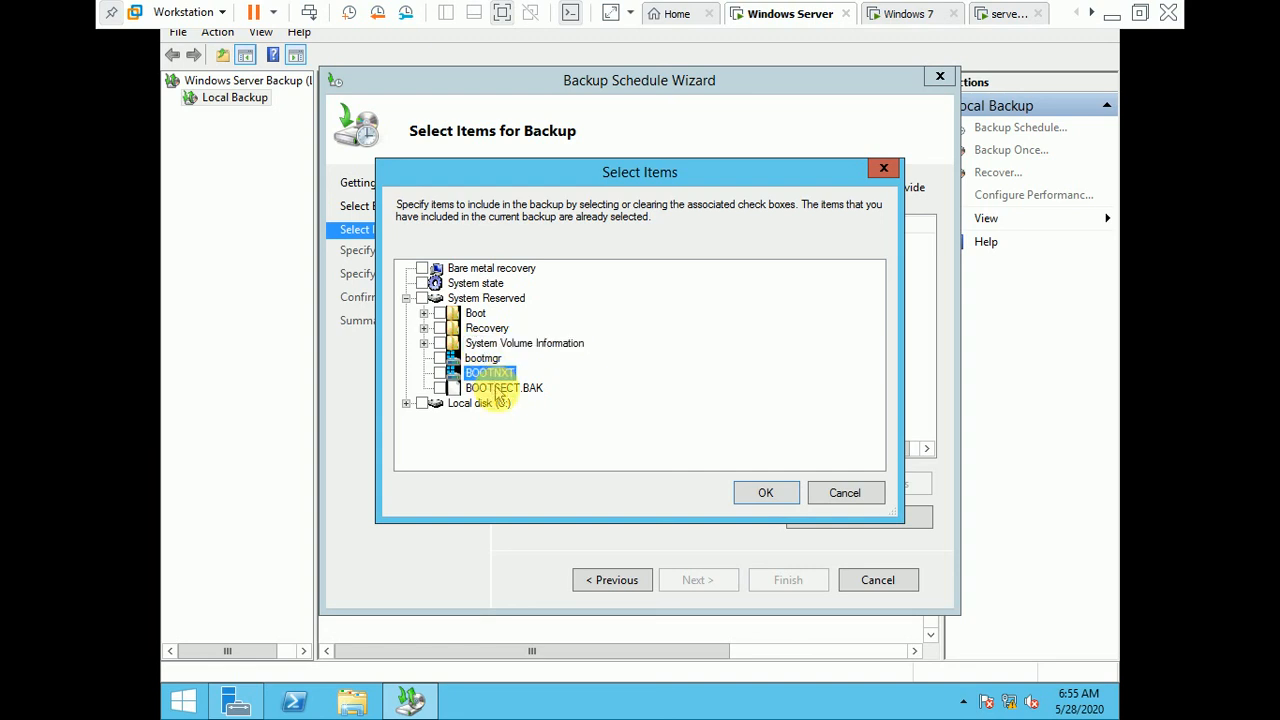
{"action": "left_click", "coordinate": [497, 387]}
{"action": "left_click", "coordinate": [483, 358]}
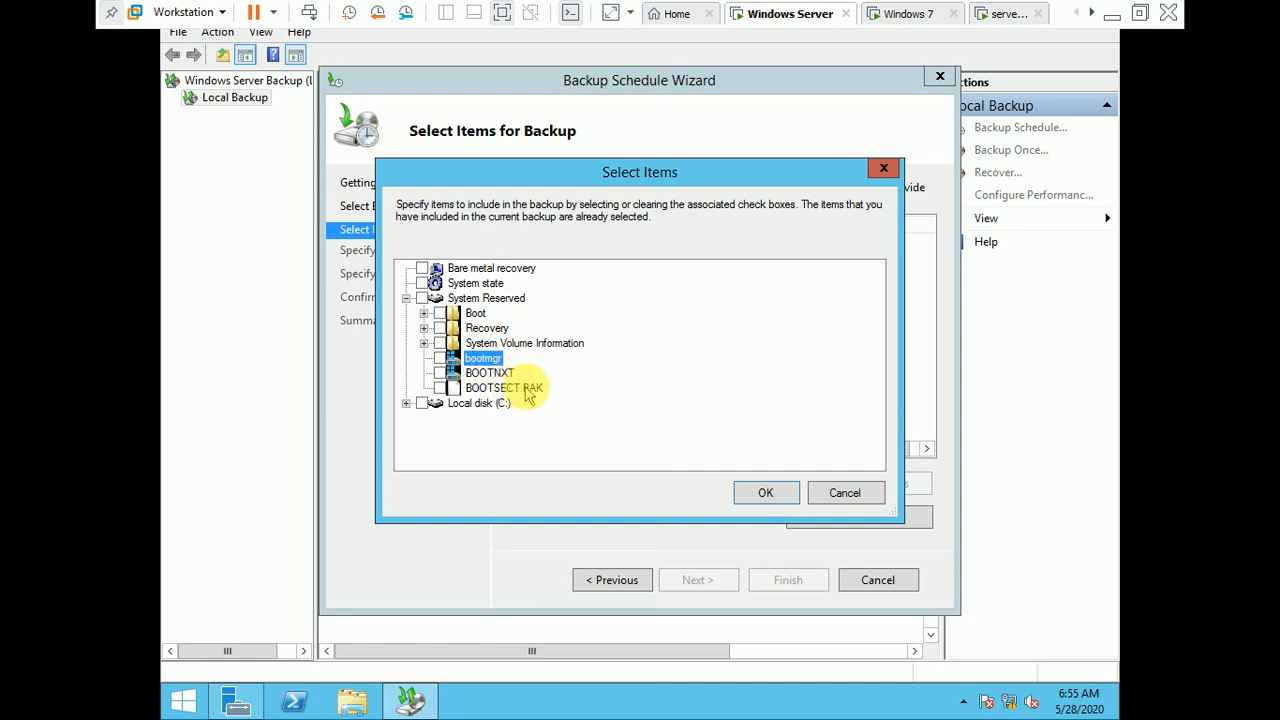
{"action": "left_click", "coordinate": [532, 390]}
{"action": "left_click", "coordinate": [766, 495]}
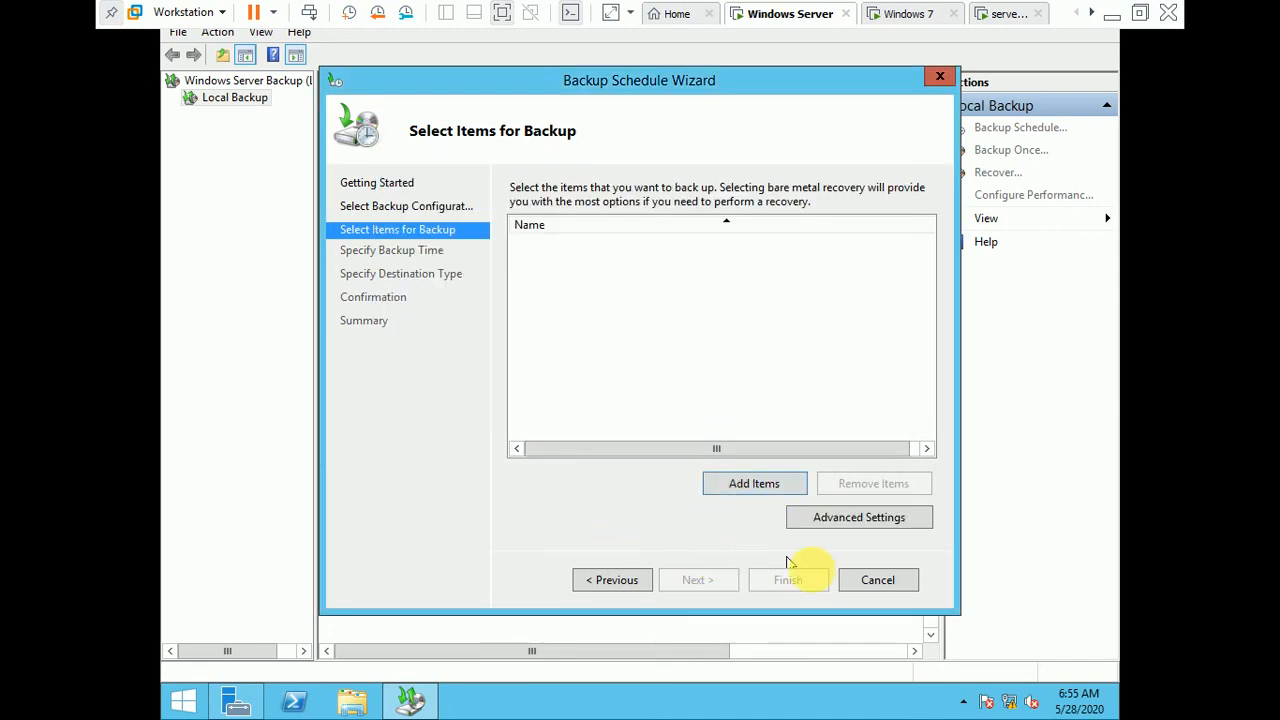
{"action": "left_click", "coordinate": [877, 581]}
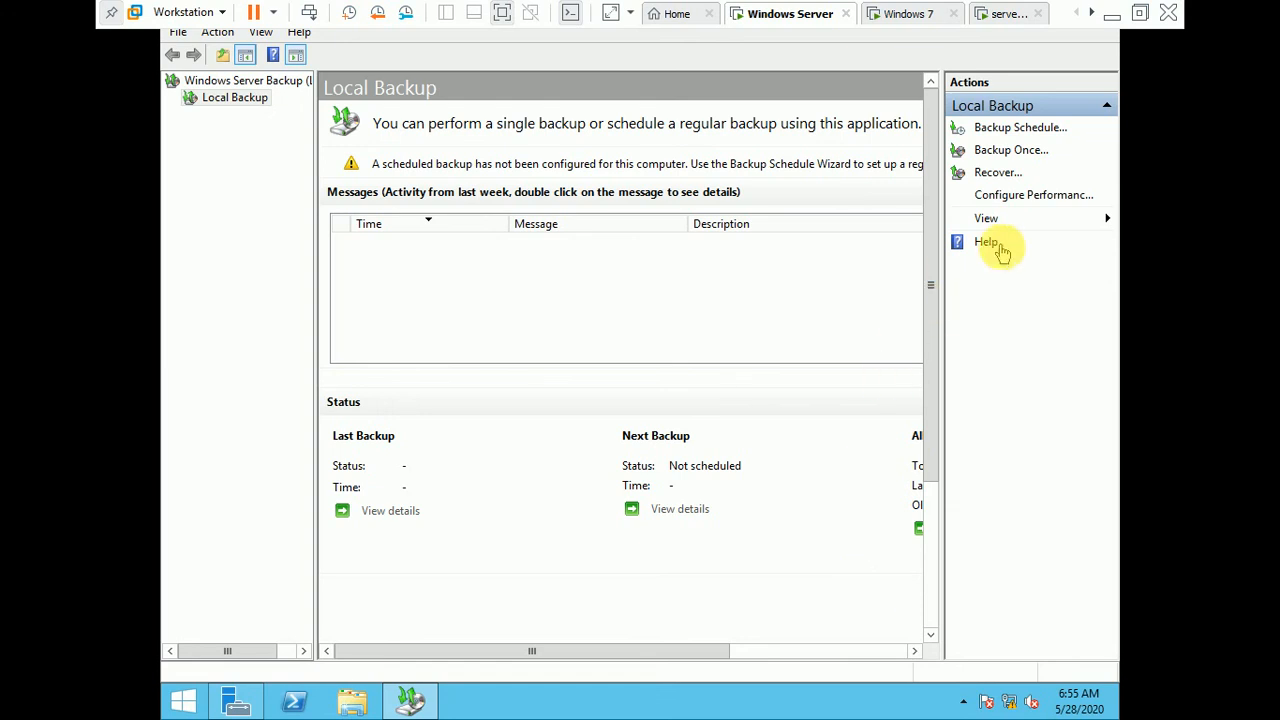
{"action": "left_click", "coordinate": [998, 172]}
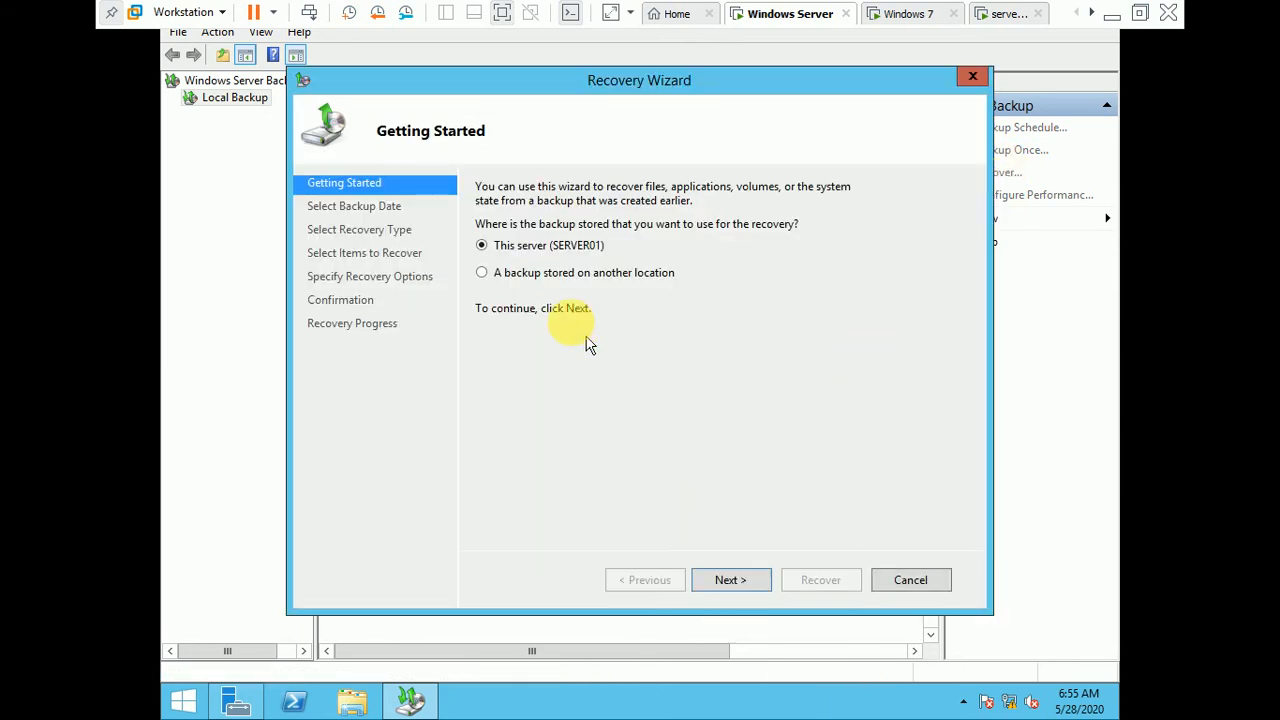
{"action": "left_click", "coordinate": [548, 273]}
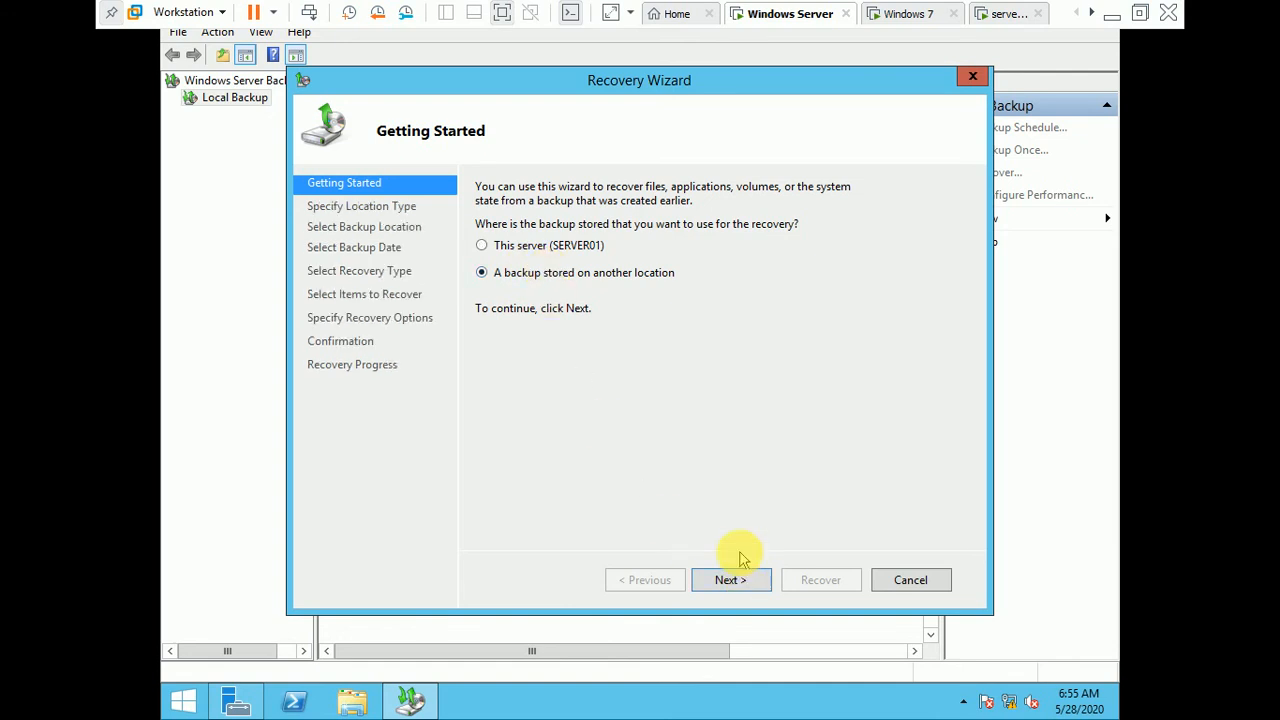
{"action": "left_click", "coordinate": [903, 578]}
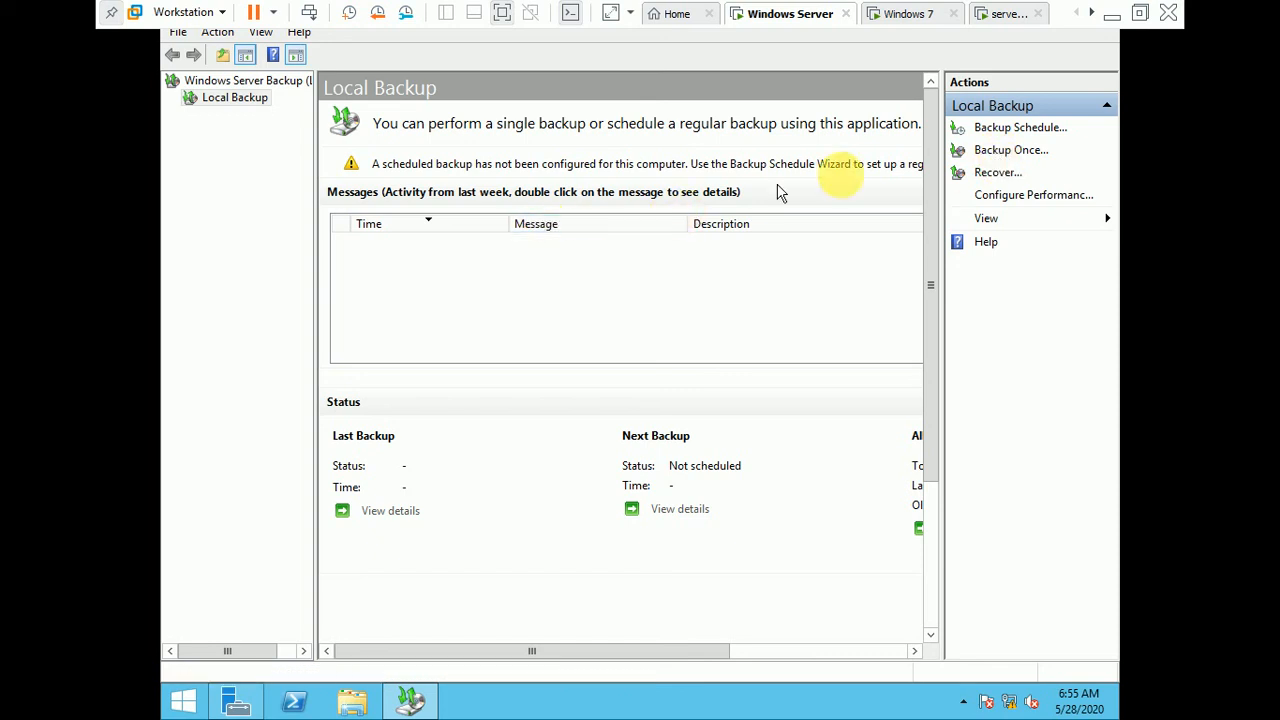
Step: Start a recovery from another location with a remote shared folder, proceed to the remote folder path, and cancel the Recovery Wizard
{"action": "left_click", "coordinate": [985, 174]}
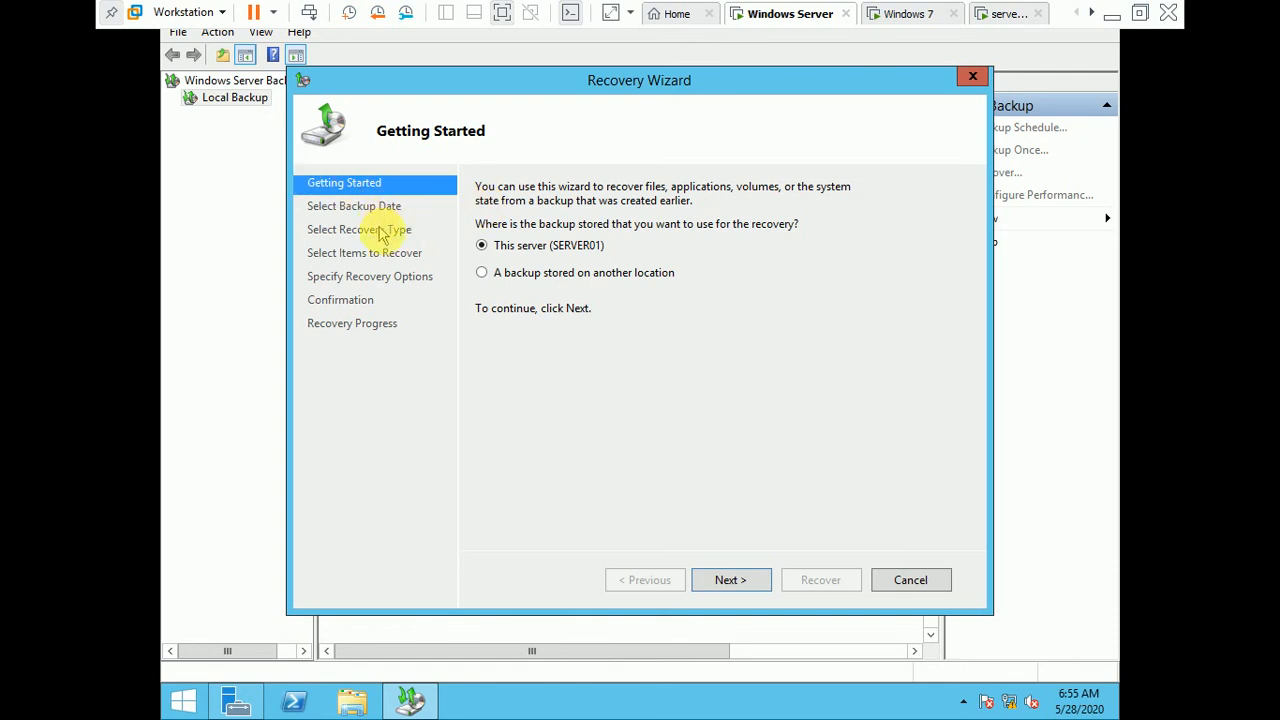
{"action": "left_click", "coordinate": [491, 274]}
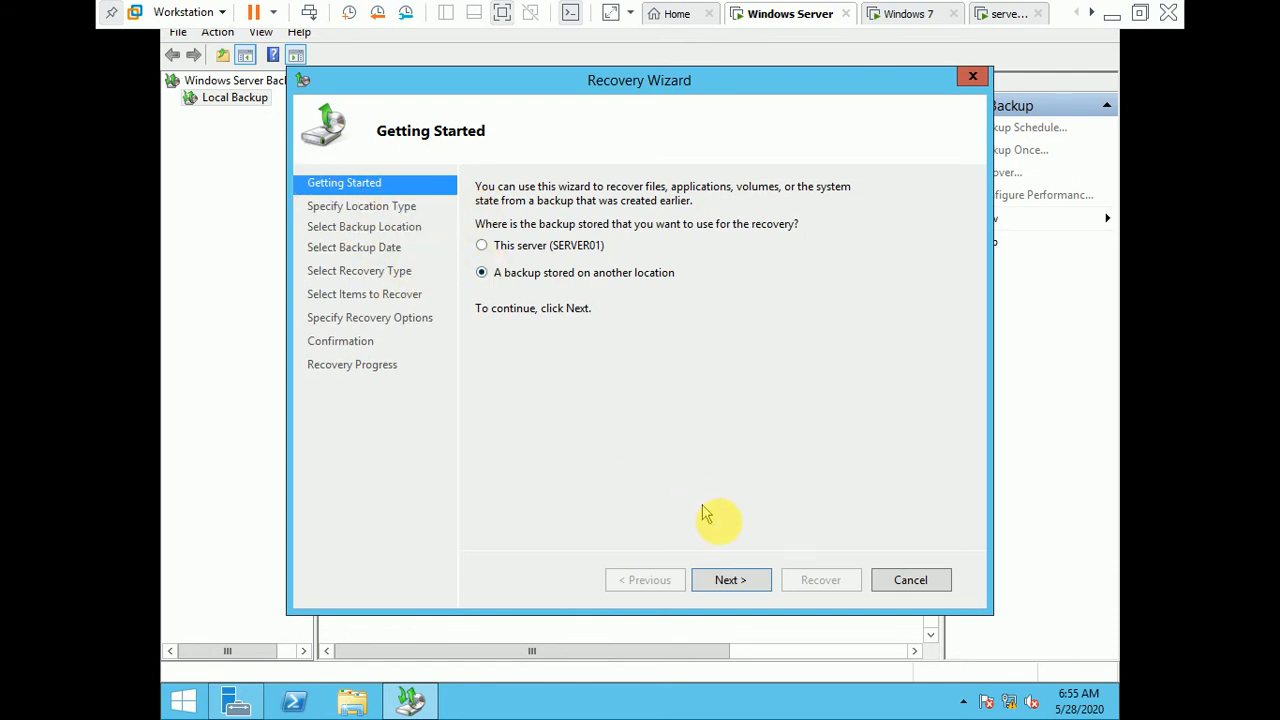
{"action": "left_click", "coordinate": [742, 588]}
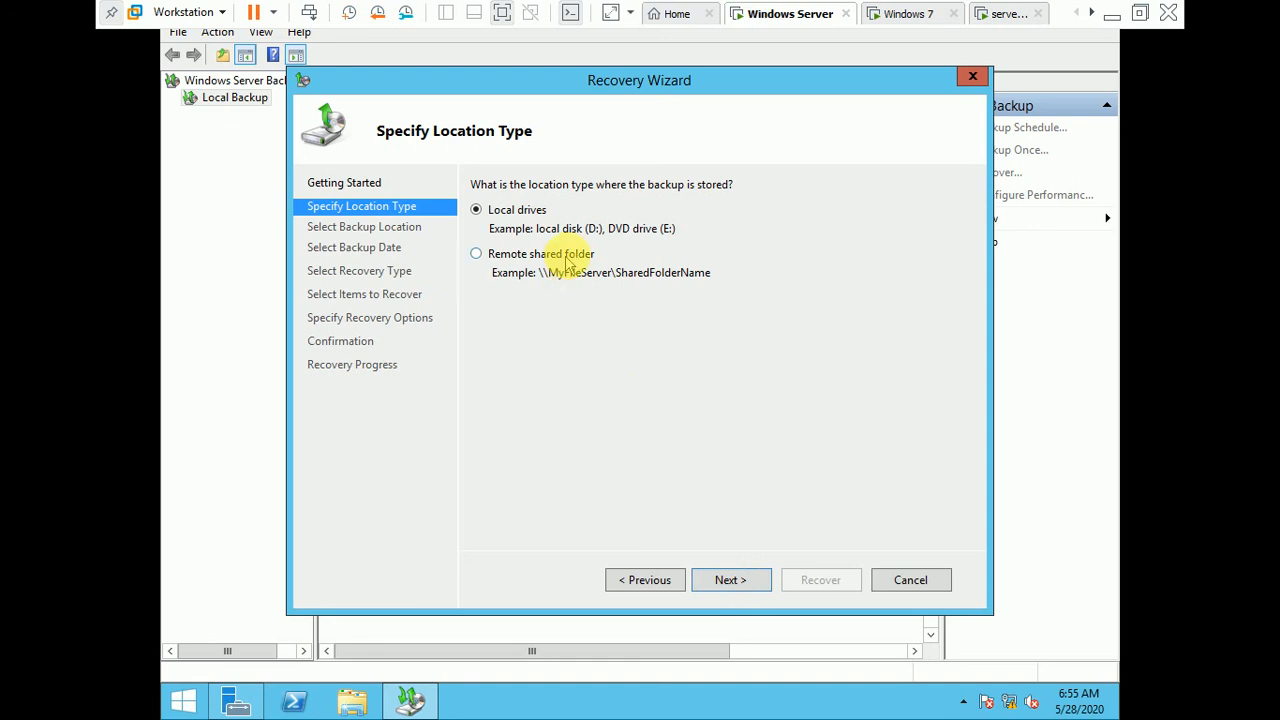
{"action": "left_click", "coordinate": [566, 254]}
{"action": "left_click", "coordinate": [729, 580]}
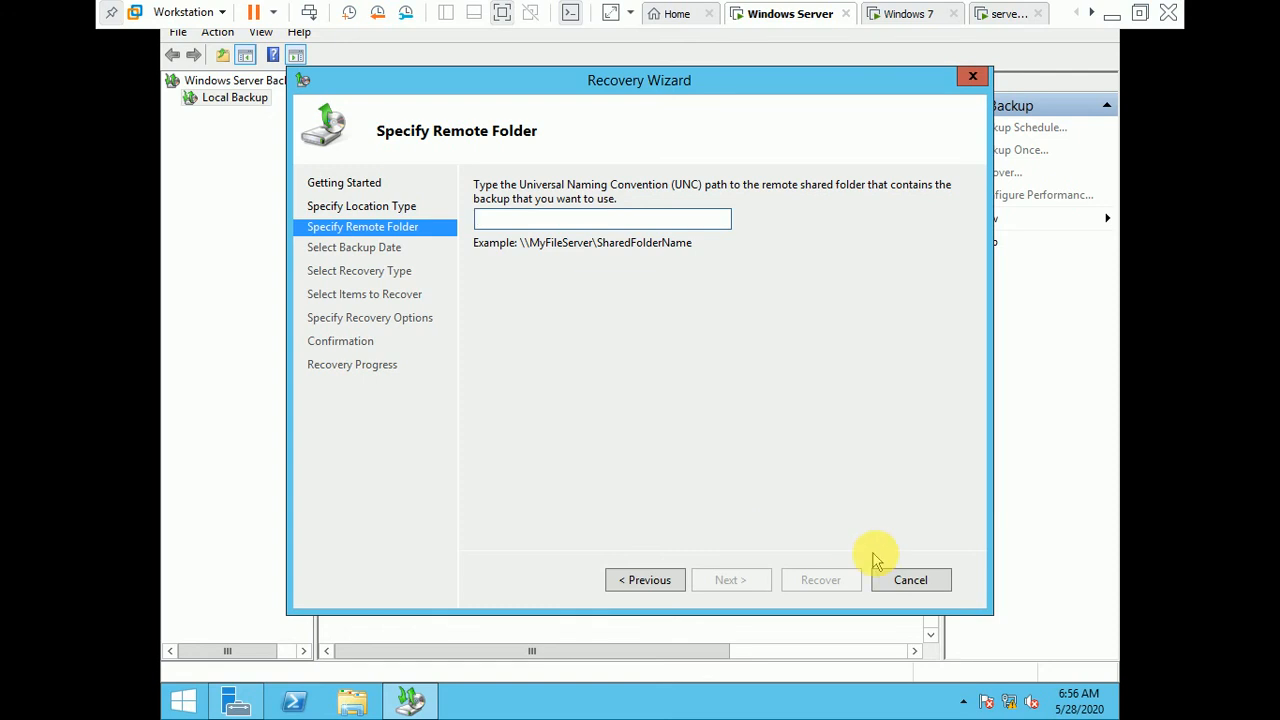
{"action": "left_click", "coordinate": [909, 581]}
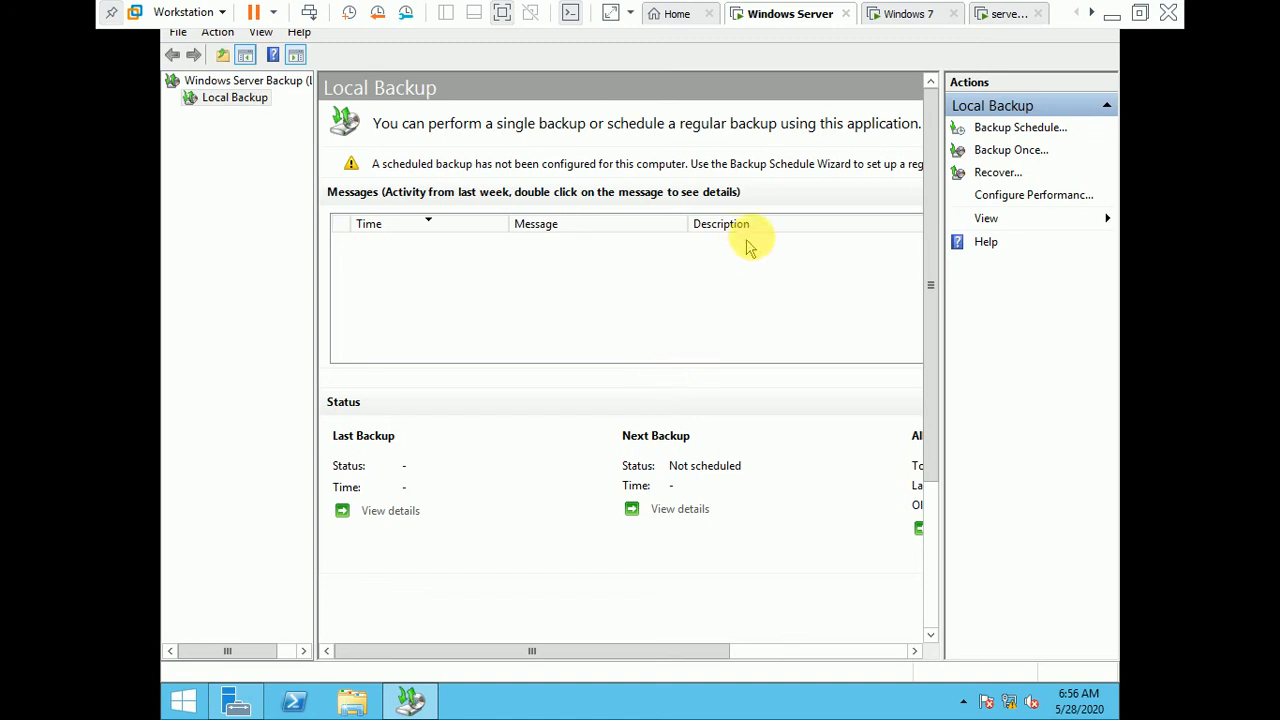
{"action": "left_click", "coordinate": [1015, 13]}
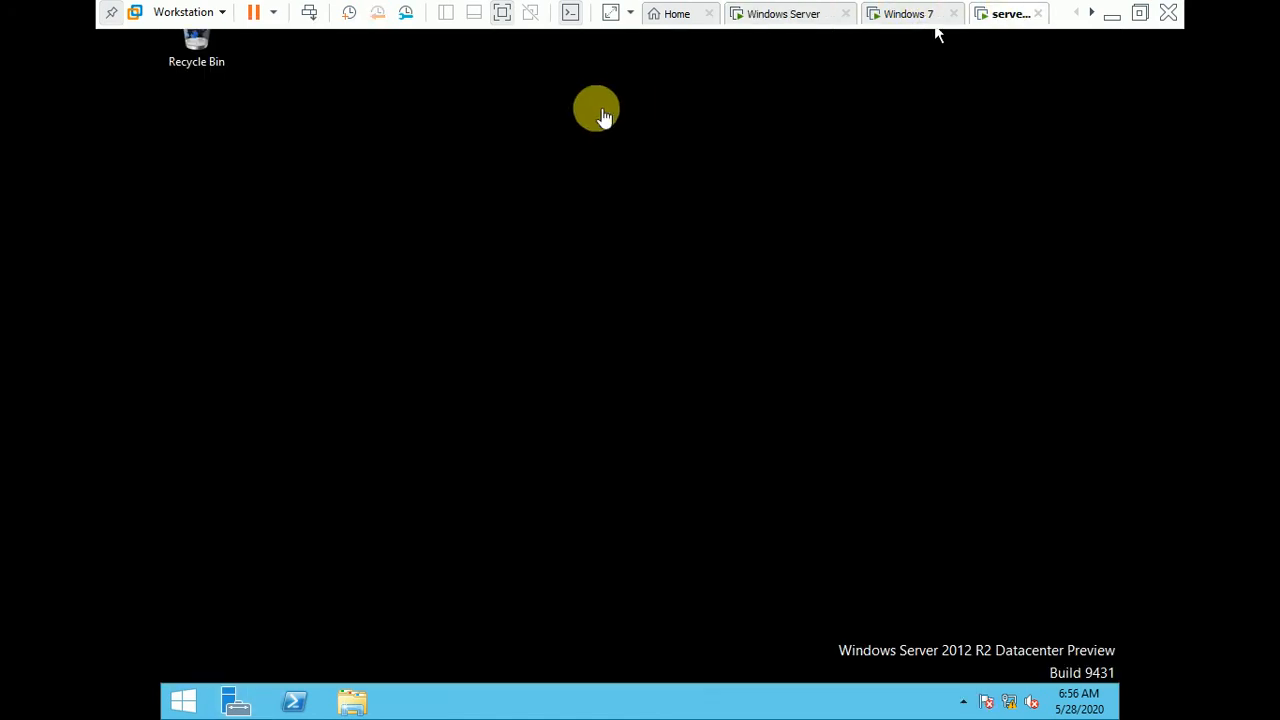
{"action": "left_click", "coordinate": [680, 13]}
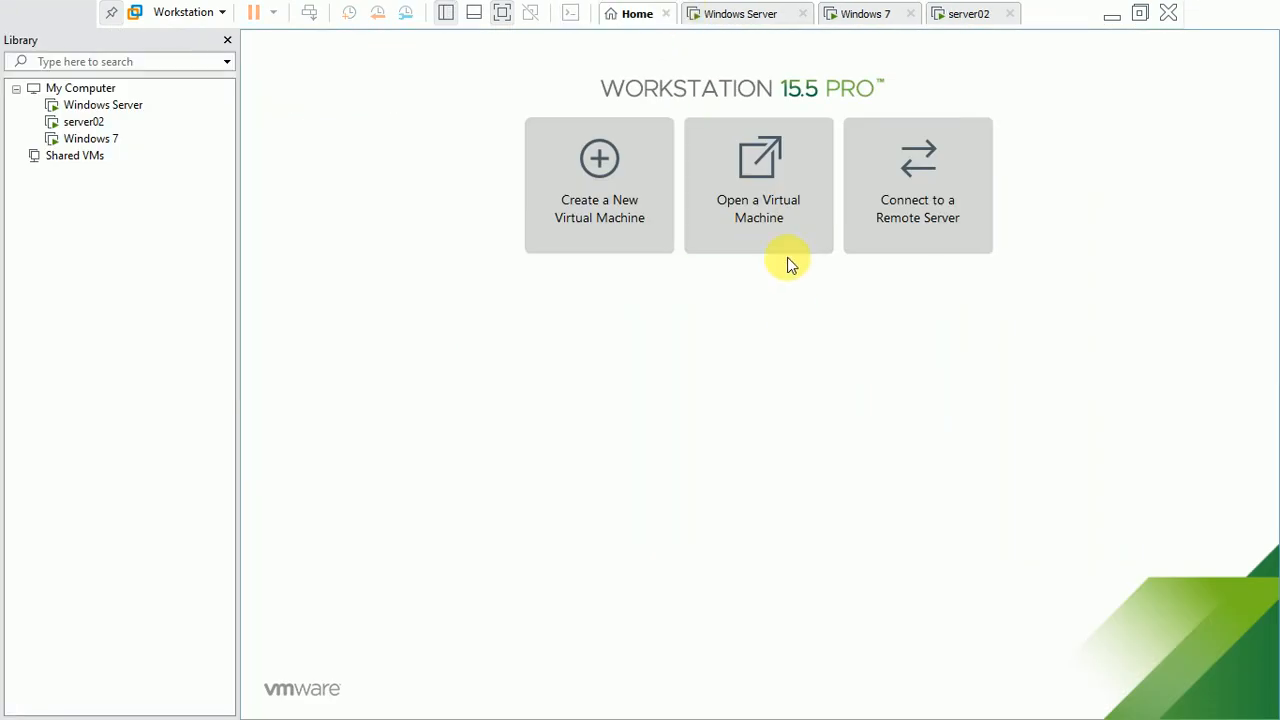
{"action": "left_click", "coordinate": [738, 13]}
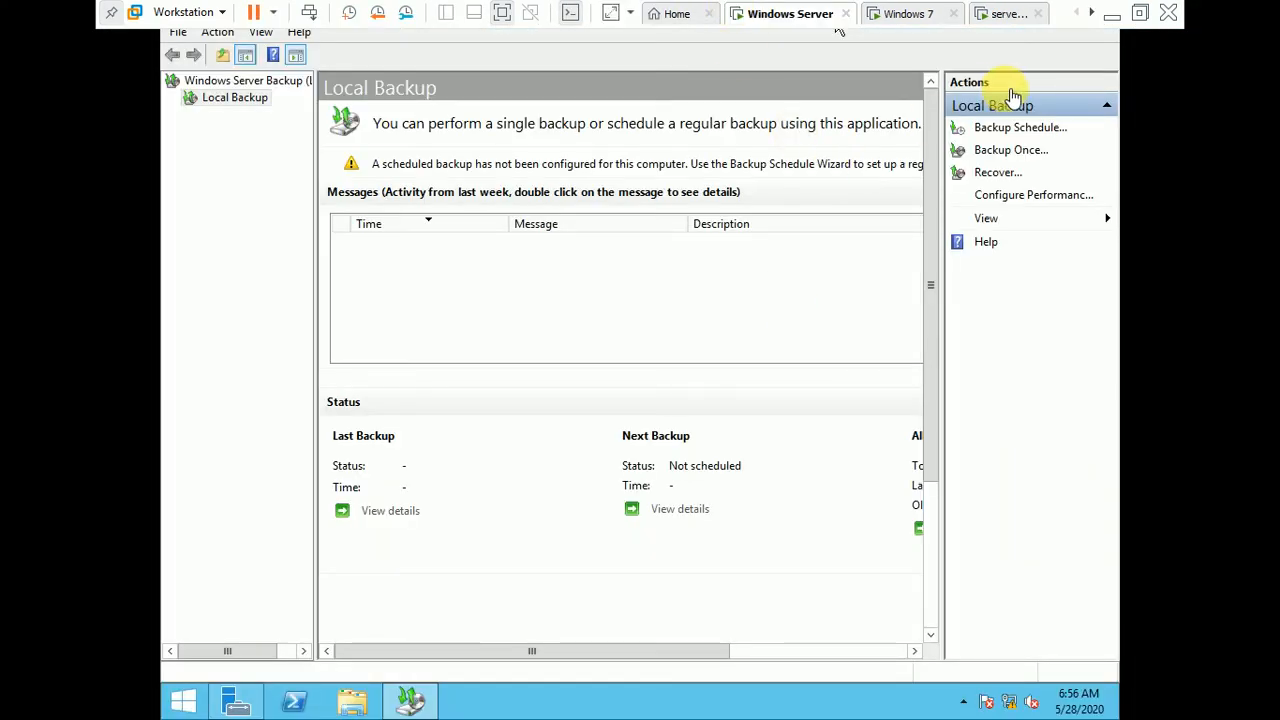